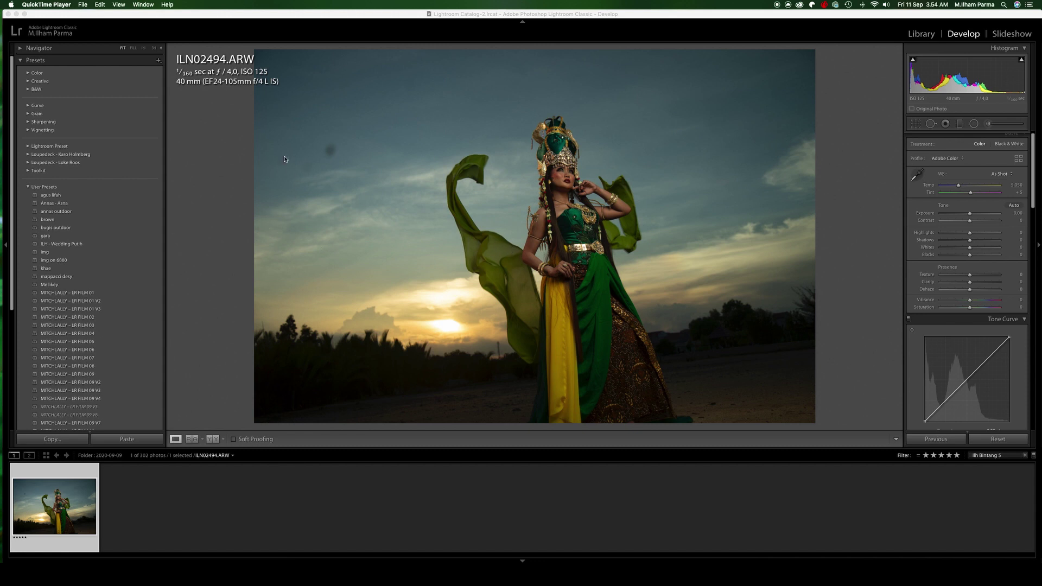
Step: Bring Lightroom to the front and inspect the dancer's face up close
{"action": "left_click", "coordinate": [548, 193]}
{"action": "left_click", "coordinate": [549, 192]}
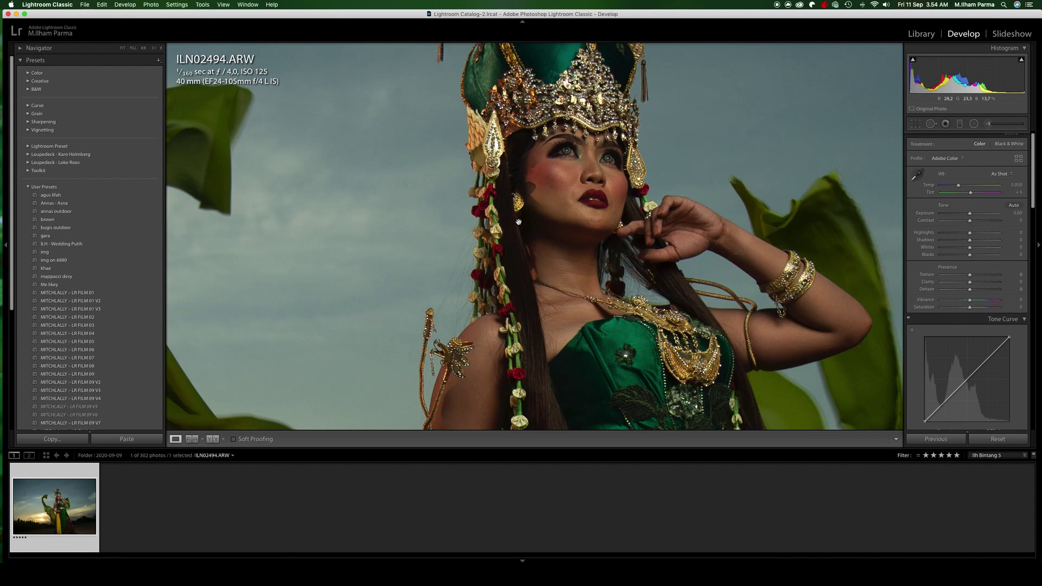
{"action": "left_click", "coordinate": [492, 253]}
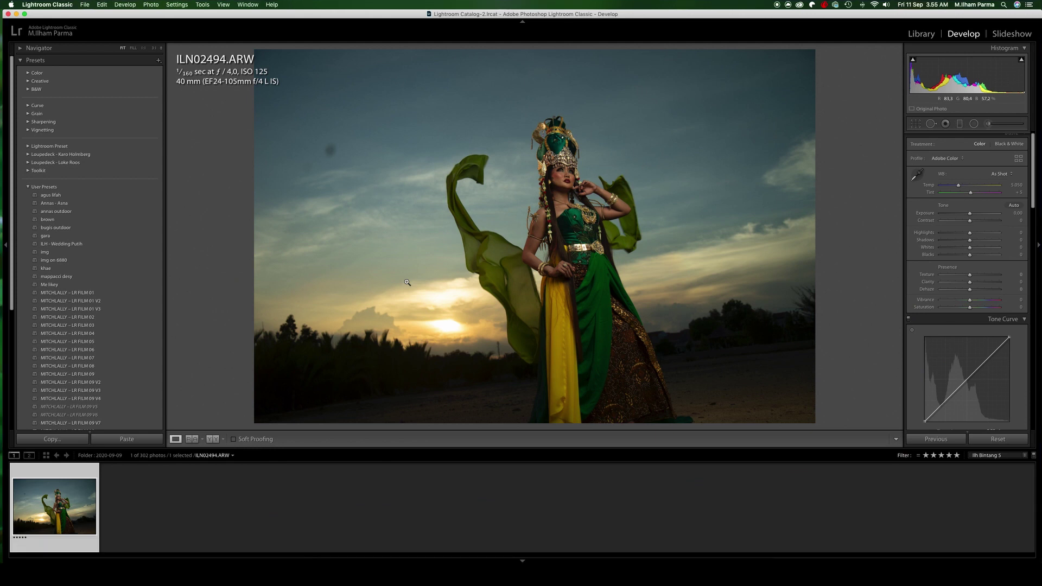
Step: Apply Auto tone and Auto white balance, cool temperature to 4,664, and nudge the tint
{"action": "left_click", "coordinate": [1014, 206]}
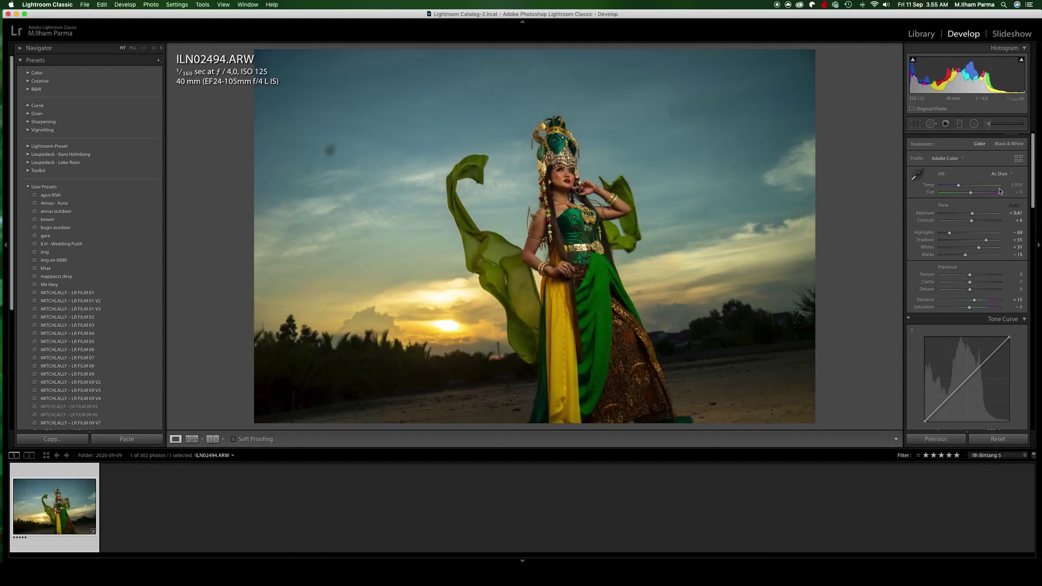
{"action": "left_click", "coordinate": [1000, 174]}
{"action": "left_click", "coordinate": [998, 180]}
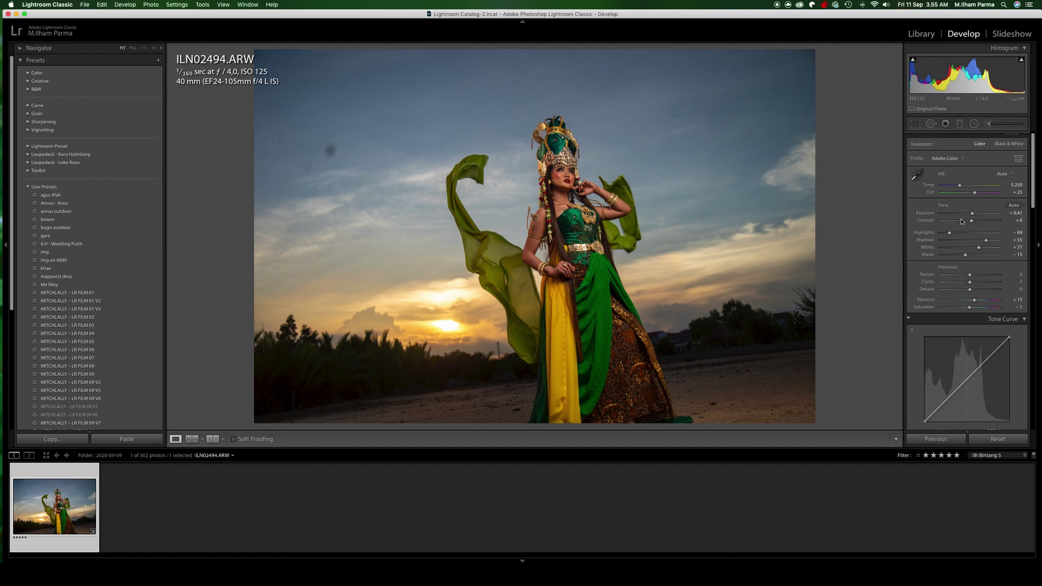
{"action": "left_click_drag", "start_coordinate": [964, 189], "coordinate": [963, 200]}
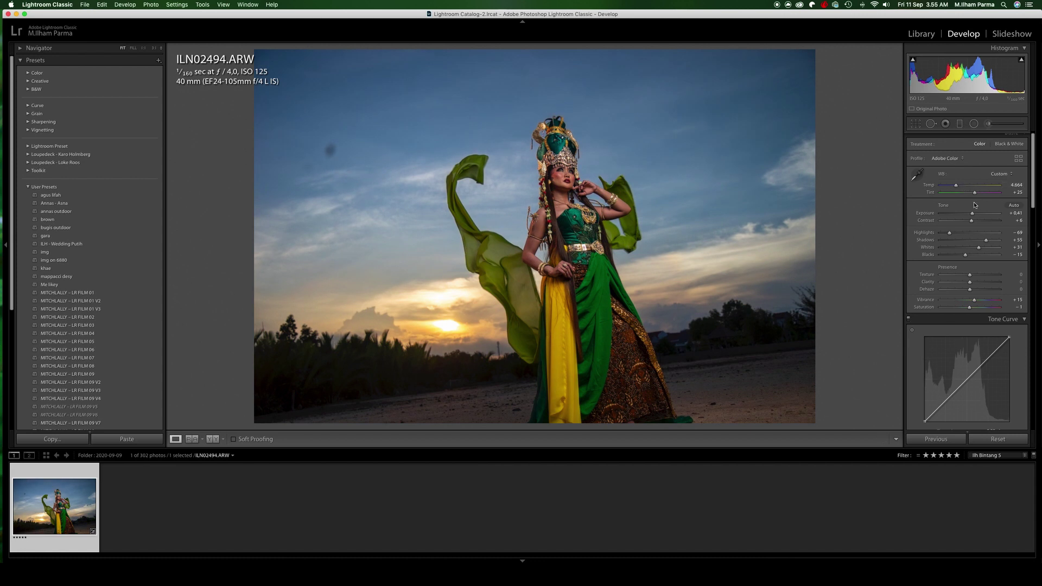
{"action": "left_click_drag", "start_coordinate": [974, 193], "coordinate": [971, 194]}
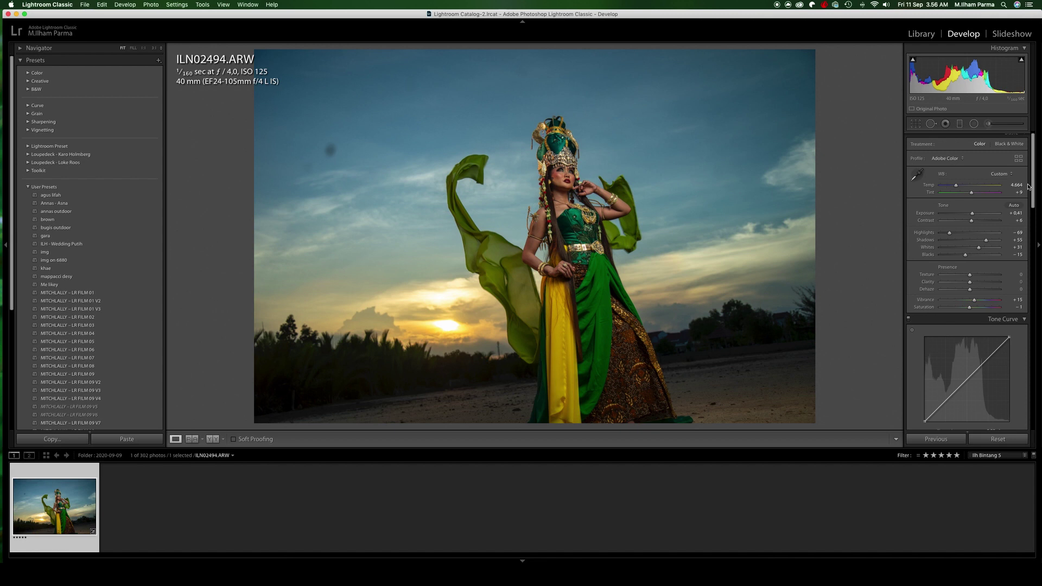
{"action": "mouse_move", "coordinate": [1032, 185]}
{"action": "left_mouse_down"}
{"action": "mouse_move", "coordinate": [1033, 217]}
{"action": "mouse_move", "coordinate": [1035, 149]}
{"action": "left_mouse_up"}
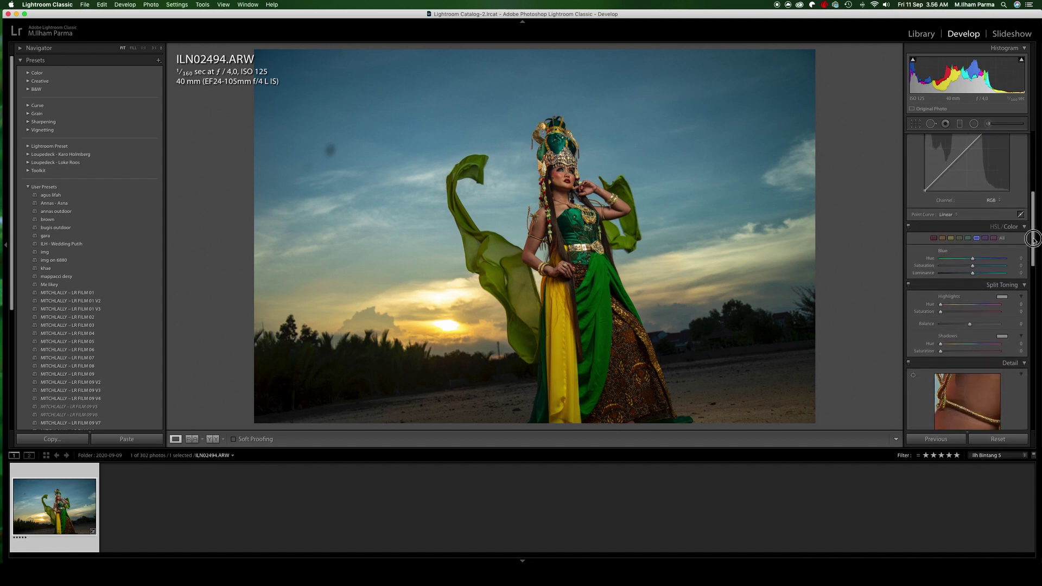
Step: Rotate the photo about 6.3° to straighten it, shift it right, and commit the crop
{"action": "key", "text": "r"}
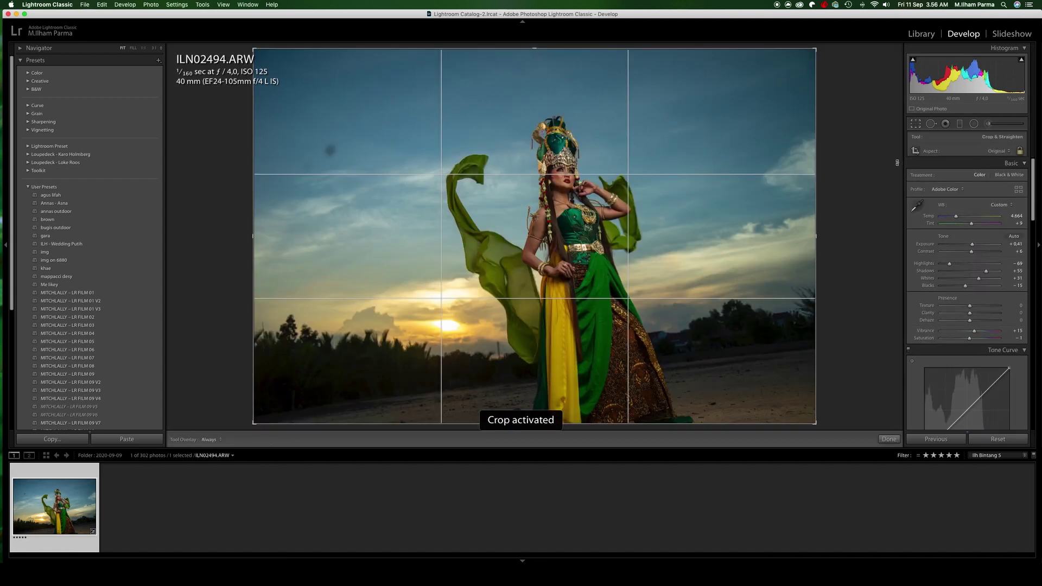
{"action": "left_click_drag", "start_coordinate": [850, 182], "coordinate": [860, 213]}
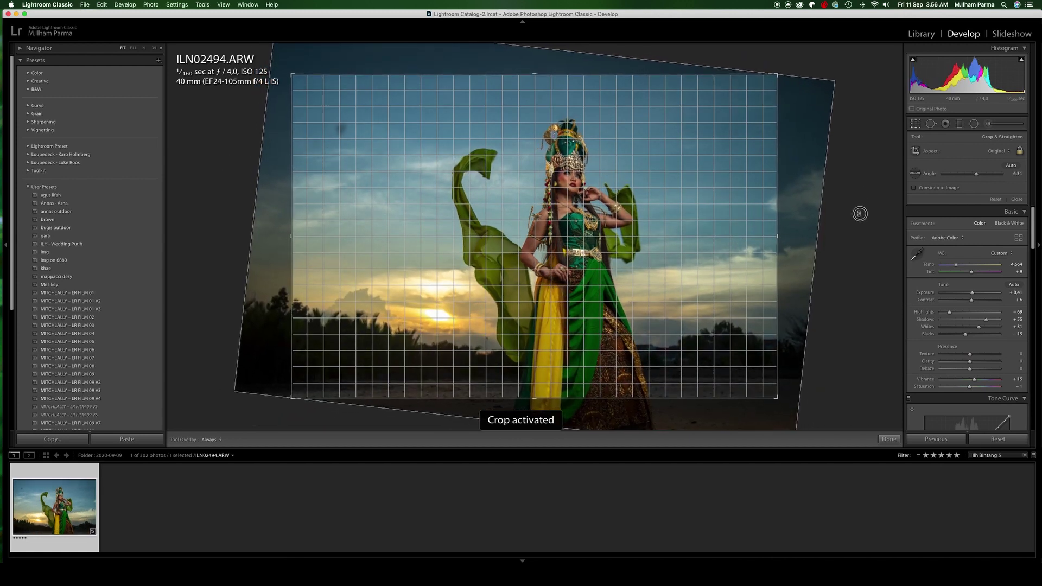
{"action": "left_click_drag", "start_coordinate": [859, 213], "coordinate": [866, 211]}
{"action": "left_click_drag", "start_coordinate": [733, 264], "coordinate": [767, 261]}
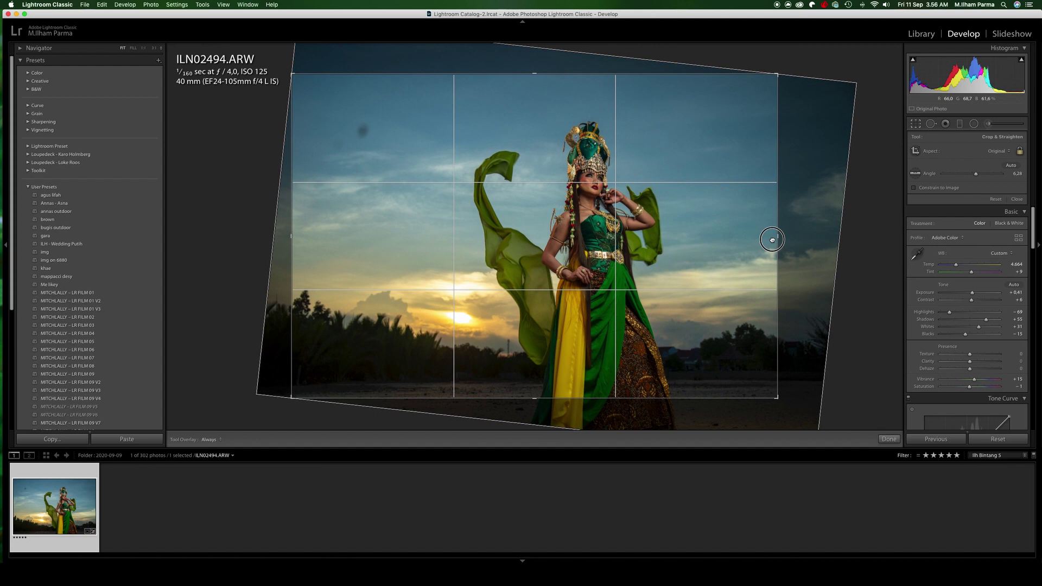
{"action": "left_click", "coordinate": [772, 239]}
{"action": "left_click", "coordinate": [889, 439]}
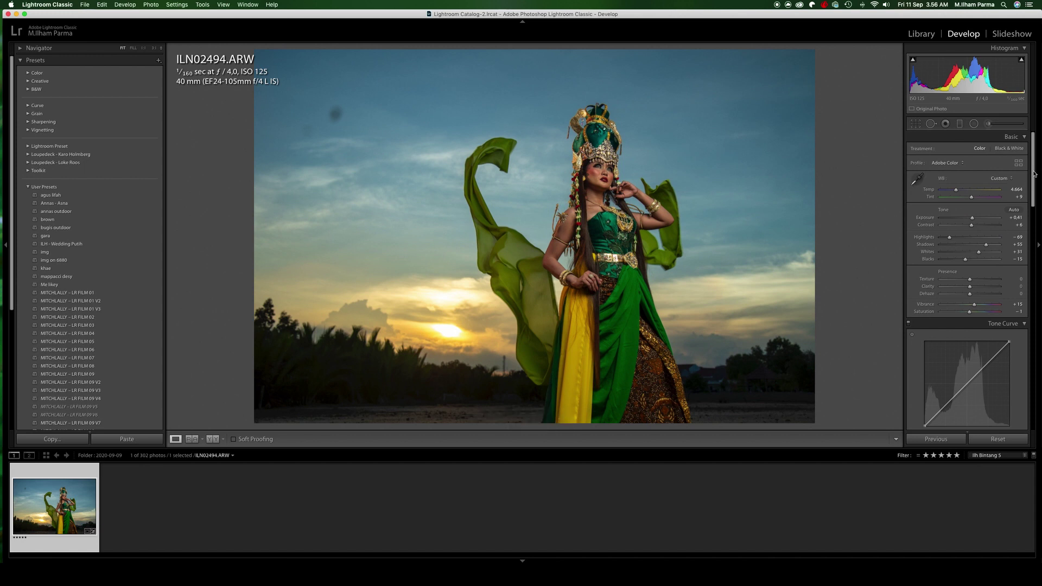
Step: Select Yellow in HSL/Color and raise its saturation to +17
{"action": "mouse_move", "coordinate": [1034, 174]}
{"action": "left_mouse_down"}
{"action": "mouse_move", "coordinate": [1033, 225]}
{"action": "mouse_move", "coordinate": [963, 215]}
{"action": "left_mouse_up"}
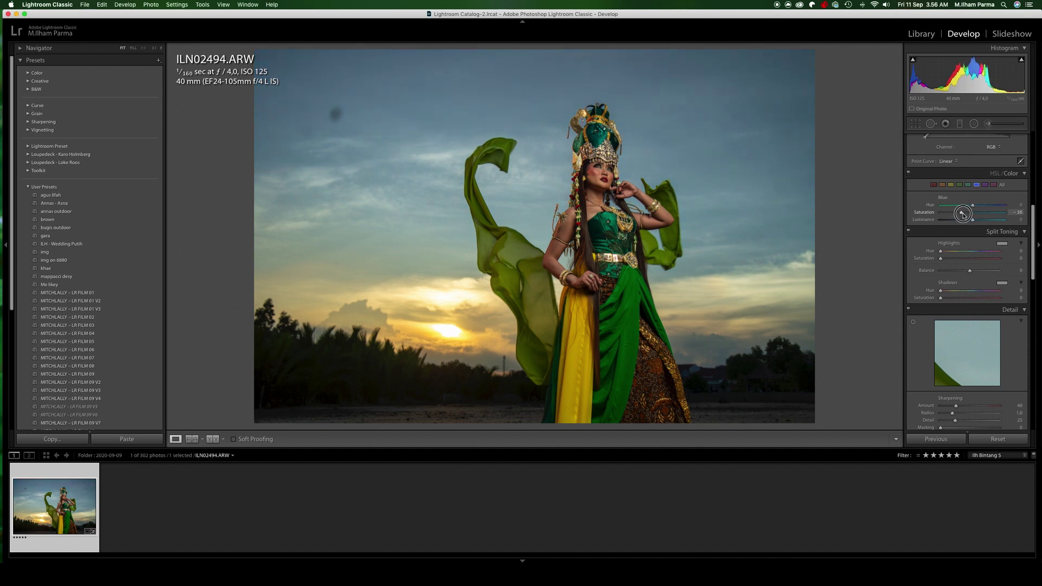
{"action": "left_click", "coordinate": [951, 184]}
{"action": "mouse_move", "coordinate": [973, 214]}
{"action": "left_mouse_down"}
{"action": "mouse_move", "coordinate": [994, 217]}
{"action": "mouse_move", "coordinate": [948, 220]}
{"action": "mouse_move", "coordinate": [979, 213]}
{"action": "mouse_move", "coordinate": [956, 215]}
{"action": "left_mouse_up"}
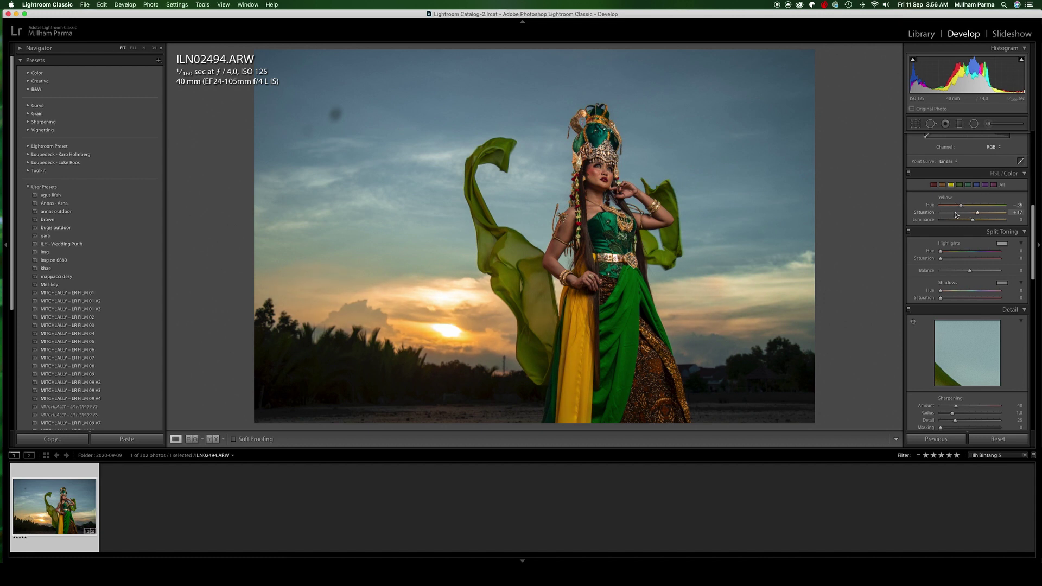
Step: Enable lens profile corrections with Canon as the make, then send the photo to Photoshop
{"action": "left_click_drag", "start_coordinate": [1033, 223], "coordinate": [1032, 283]}
{"action": "left_click", "coordinate": [963, 278]}
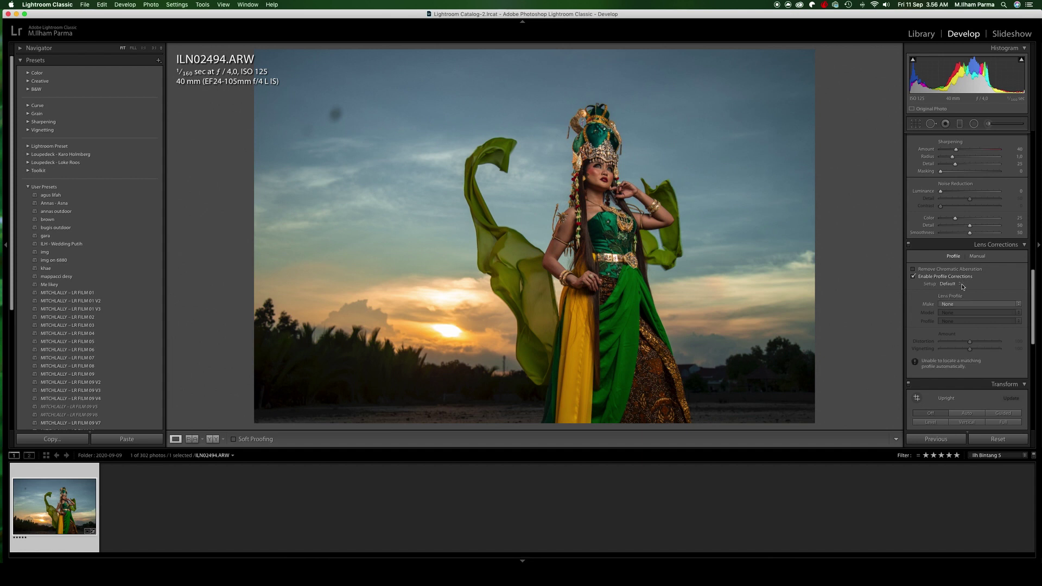
{"action": "left_click", "coordinate": [963, 305]}
{"action": "left_click", "coordinate": [961, 327]}
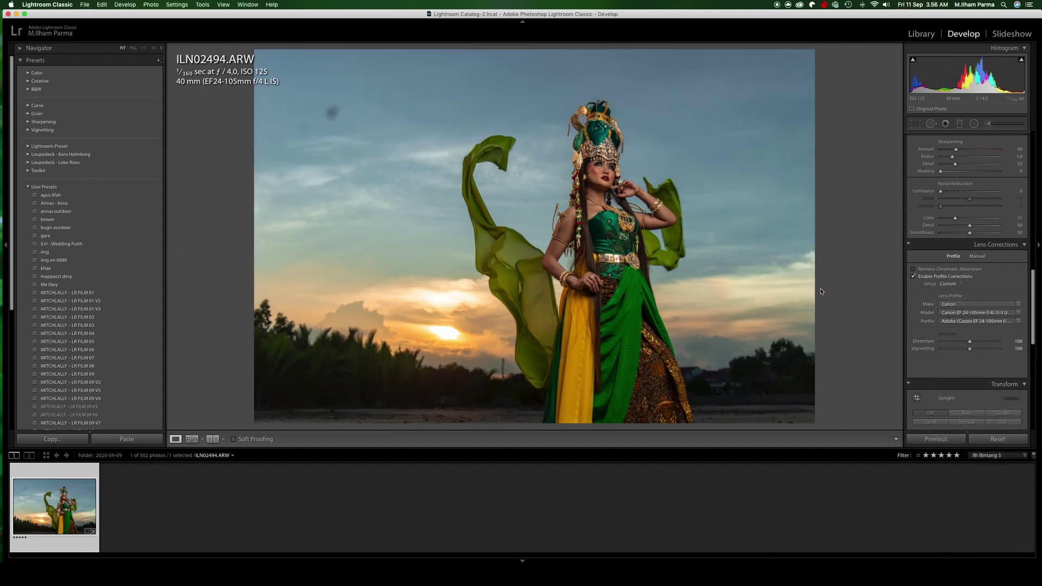
{"action": "left_click", "coordinate": [1033, 312]}
{"action": "mouse_move", "coordinate": [1032, 312]}
{"action": "left_mouse_down"}
{"action": "mouse_move", "coordinate": [1036, 373]}
{"action": "mouse_move", "coordinate": [1035, 322]}
{"action": "left_mouse_up"}
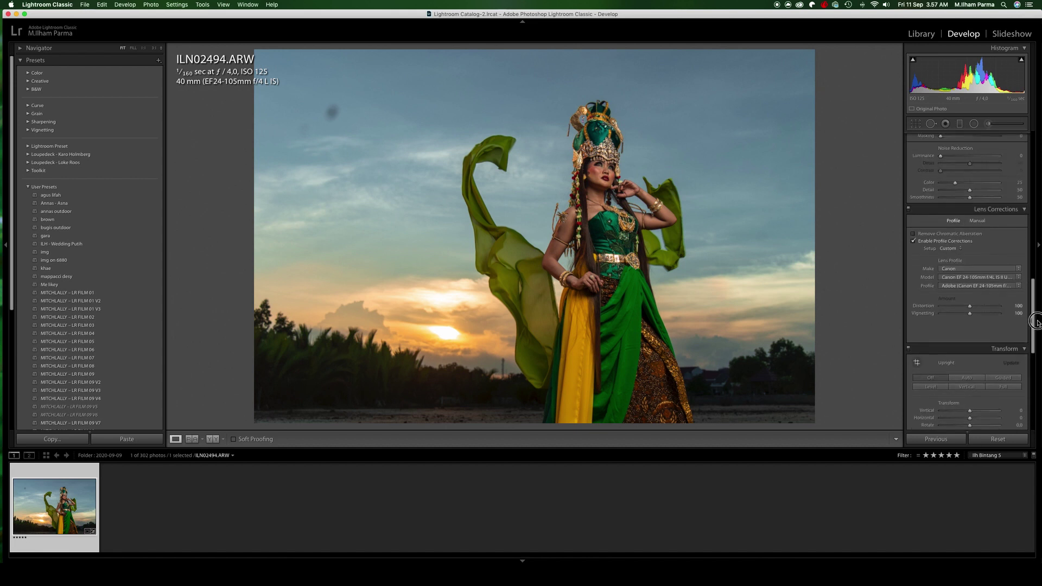
{"action": "mouse_move", "coordinate": [1036, 323]}
{"action": "left_mouse_down"}
{"action": "mouse_move", "coordinate": [1033, 347]}
{"action": "mouse_move", "coordinate": [1026, 133]}
{"action": "left_mouse_up"}
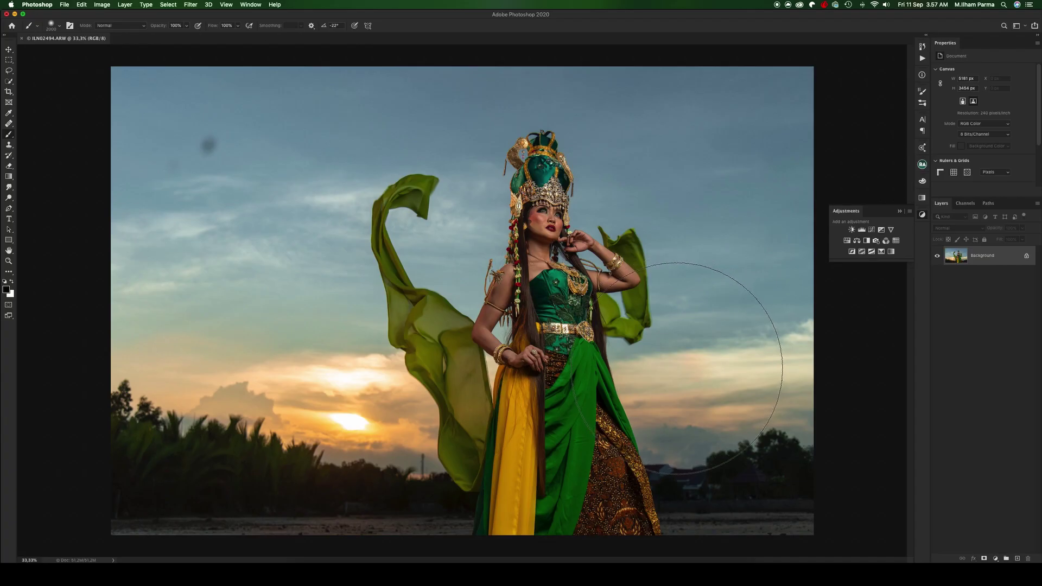
Step: Create Group 1 holding an empty Layer 1, and set up an enlarged Healing Brush
{"action": "left_click", "coordinate": [1006, 559]}
{"action": "left_click", "coordinate": [1017, 559]}
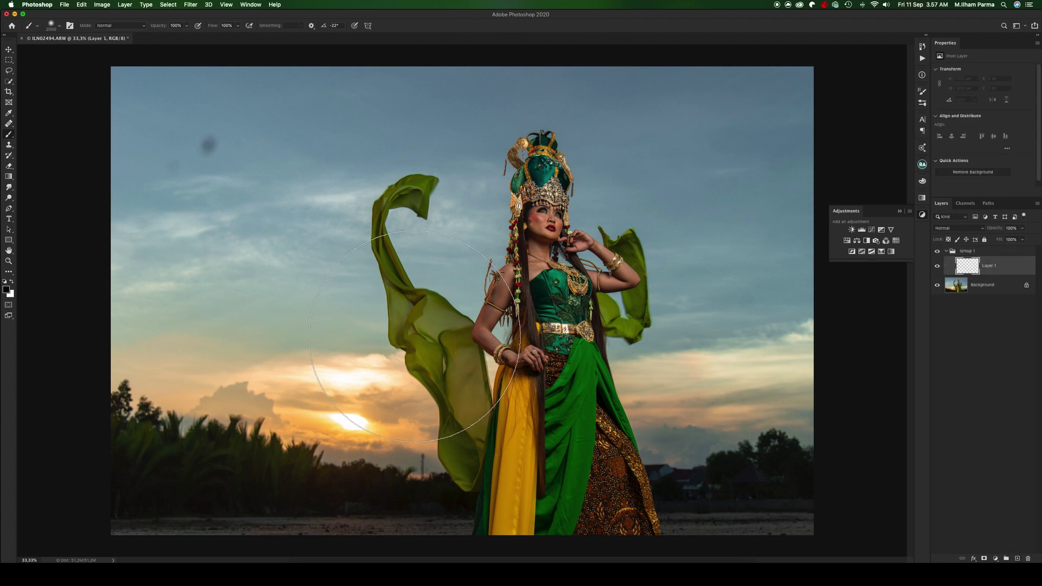
{"action": "left_click", "coordinate": [18, 127]}
{"action": "left_click", "coordinate": [50, 131]}
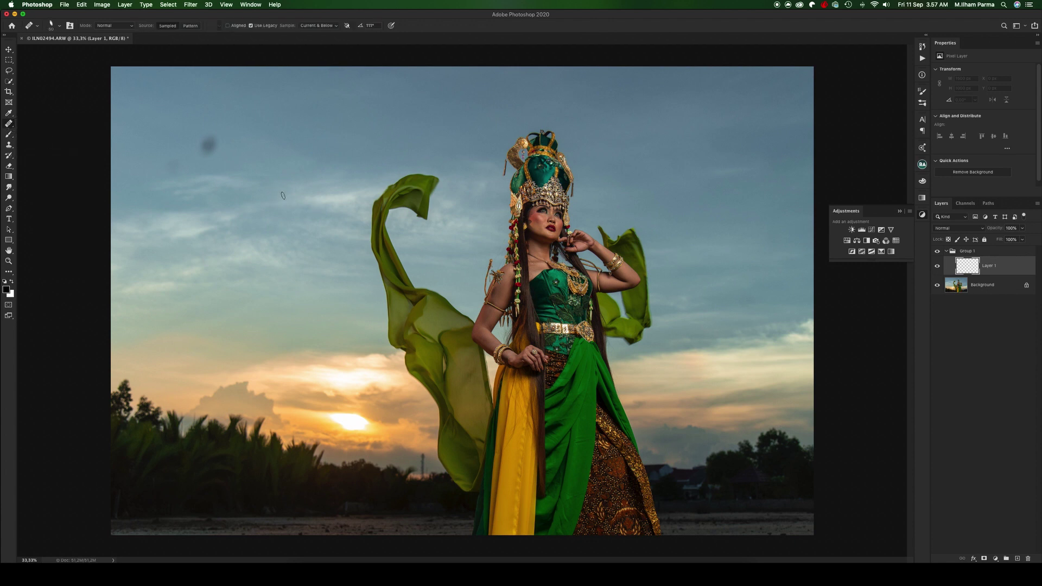
{"action": "key", "text": "bracketright"}
{"action": "key", "text": "bracketright"}
{"action": "key", "text": "bracketright"}
Step: Heal the faint and the larger dark spots in the sky, then zoom toward the face
{"action": "left_click", "coordinate": [170, 164]}
{"action": "left_click_drag", "start_coordinate": [215, 140], "coordinate": [200, 142]}
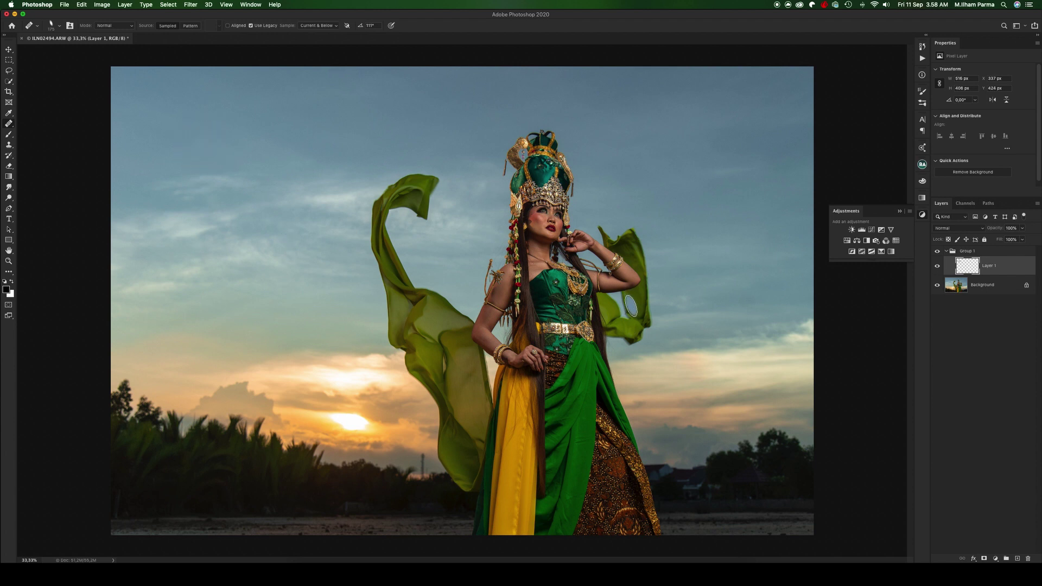
{"action": "mouse_move", "coordinate": [563, 247]}
{"action": "left_mouse_down"}
{"action": "mouse_move", "coordinate": [614, 304]}
{"action": "mouse_move", "coordinate": [569, 252]}
{"action": "left_mouse_up"}
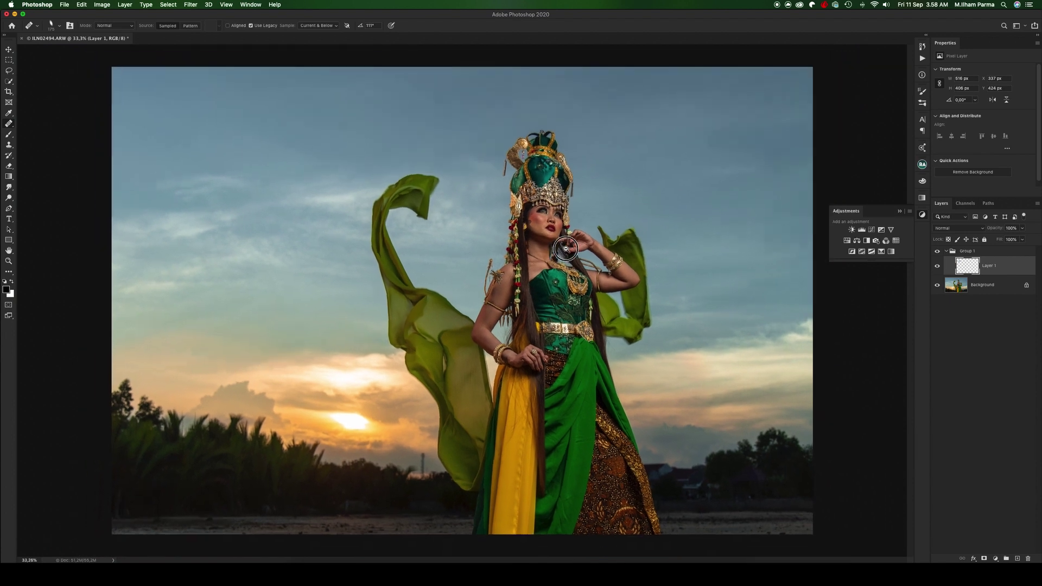
{"action": "scroll", "coordinate": [571, 253], "scroll_direction": "down", "scroll_amount": 1}
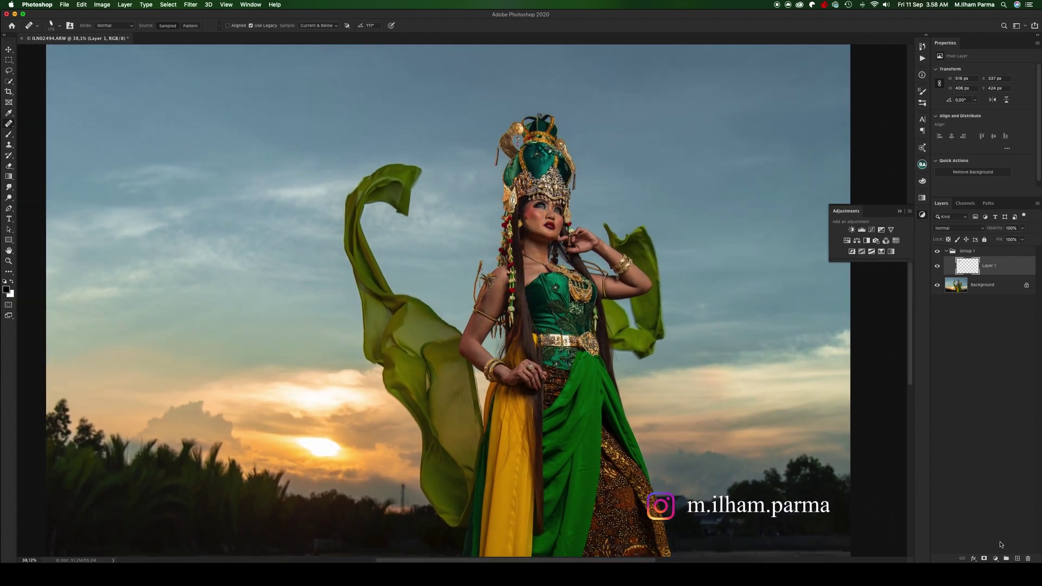
Step: Add a Curves 1 layer lifting input 142 to output 178, and invert its mask to black
{"action": "left_click", "coordinate": [995, 558]}
{"action": "left_click", "coordinate": [1001, 440]}
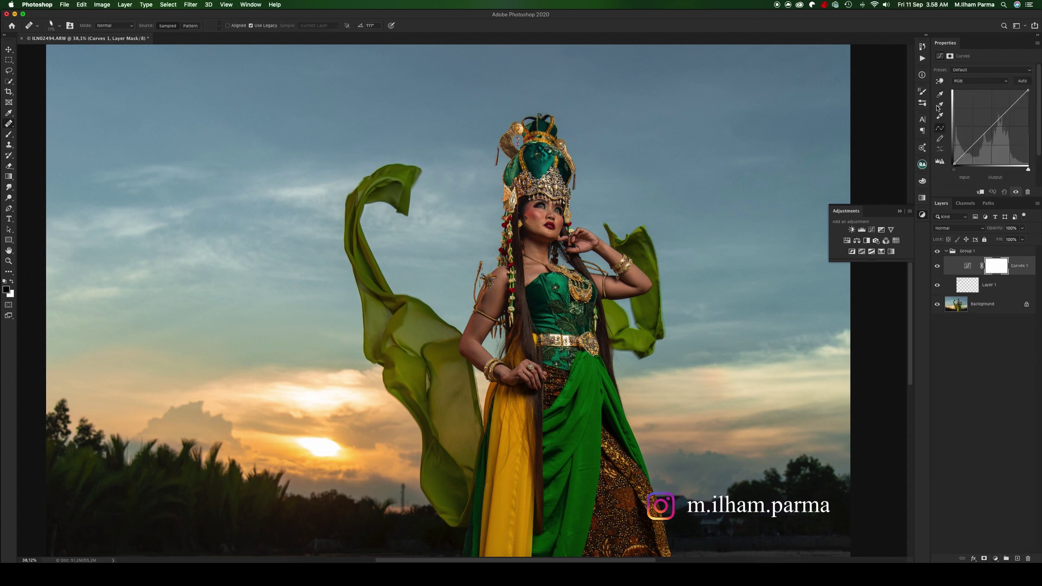
{"action": "left_click_drag", "start_coordinate": [999, 116], "coordinate": [995, 112]}
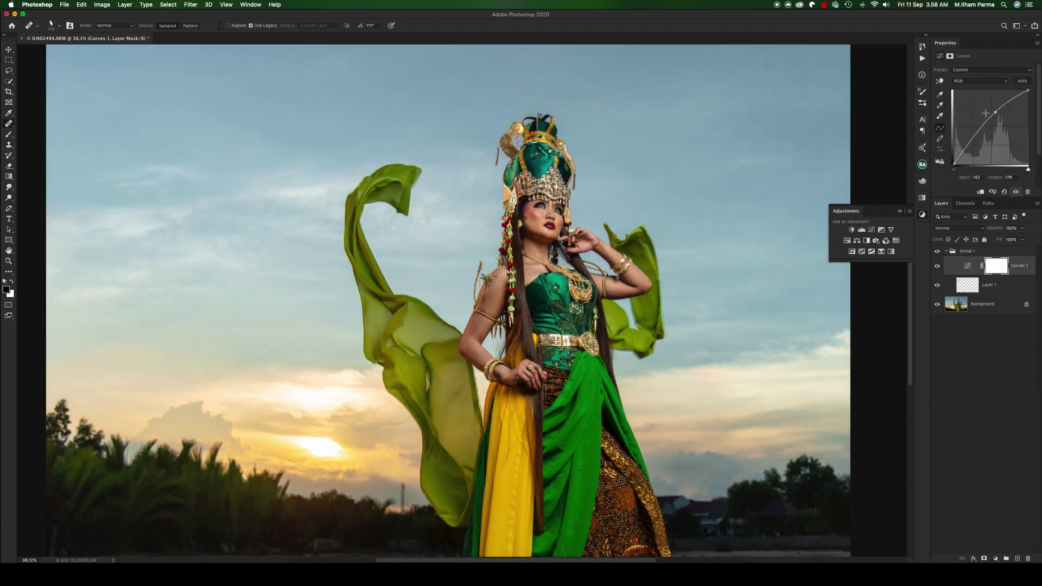
{"action": "key", "text": "super+i"}
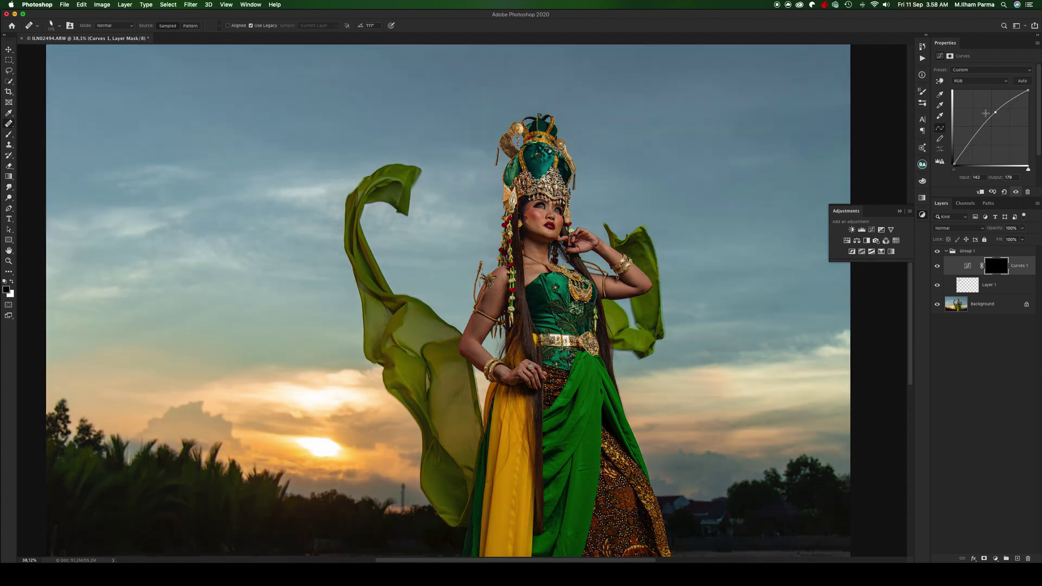
Step: Paint white on the Curves mask to reveal the brightening on the face and raised arm
{"action": "left_click", "coordinate": [9, 135]}
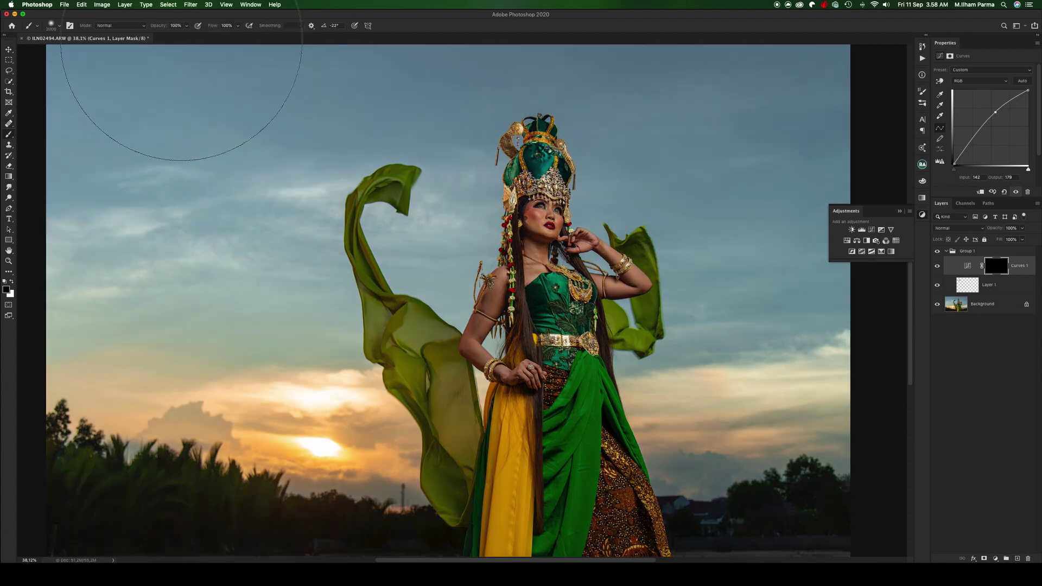
{"action": "left_click", "coordinate": [187, 25]}
{"action": "key", "text": "bracketleft"}
{"action": "key", "text": "bracketleft"}
{"action": "key", "text": "bracketleft"}
{"action": "key", "text": "bracketleft"}
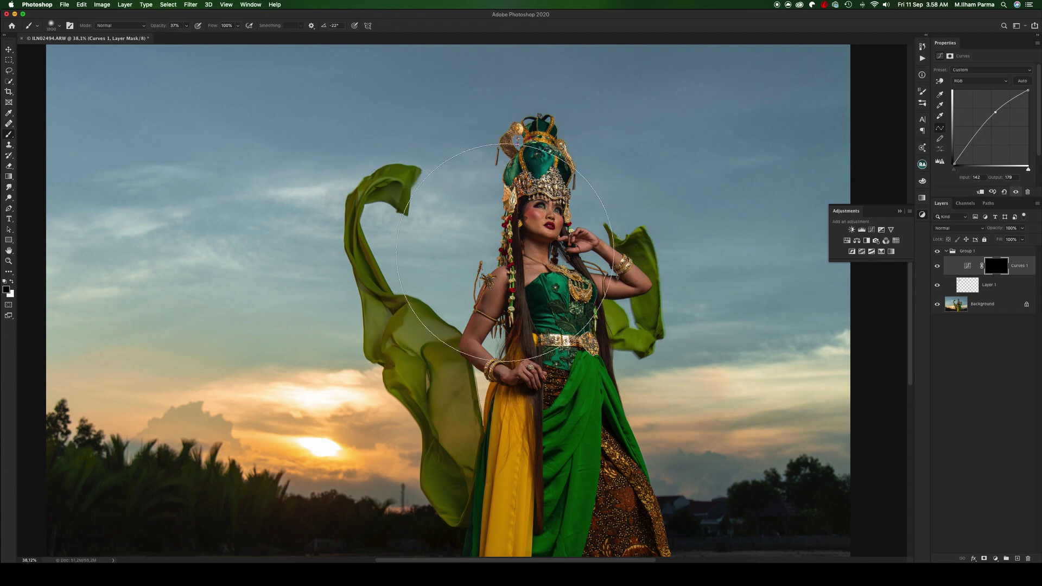
{"action": "key", "text": "bracketleft"}
{"action": "key", "text": "bracketleft"}
{"action": "key", "text": "bracketleft"}
{"action": "key", "text": "bracketleft"}
{"action": "key", "text": "bracketleft"}
{"action": "key", "text": "bracketleft"}
{"action": "key", "text": "bracketleft"}
{"action": "key", "text": "bracketleft"}
{"action": "key", "text": "bracketleft"}
{"action": "key", "text": "bracketright"}
{"action": "key", "text": "bracketright"}
{"action": "key", "text": "bracketright"}
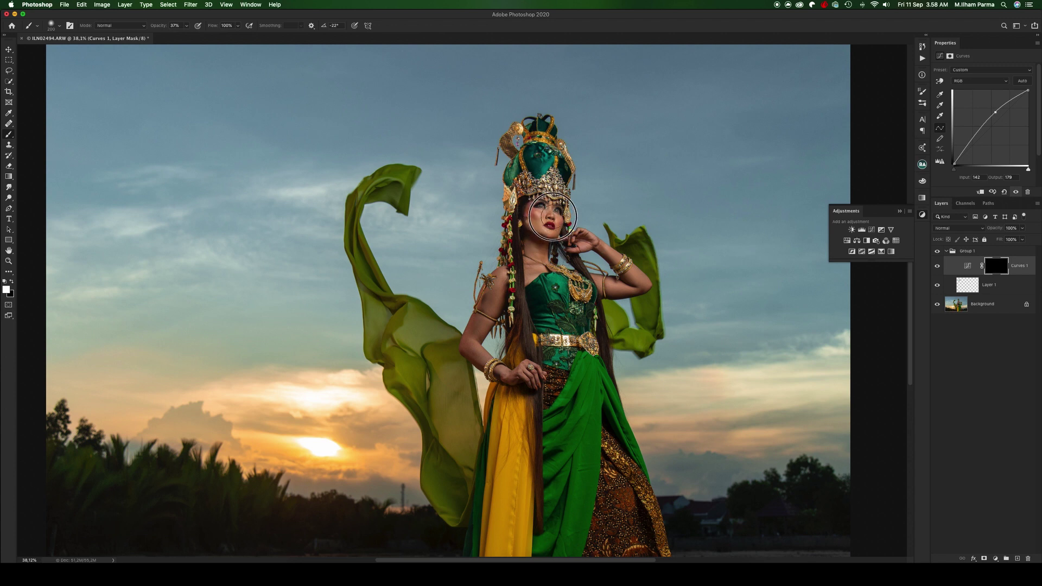
{"action": "left_click_drag", "start_coordinate": [545, 212], "coordinate": [540, 233]}
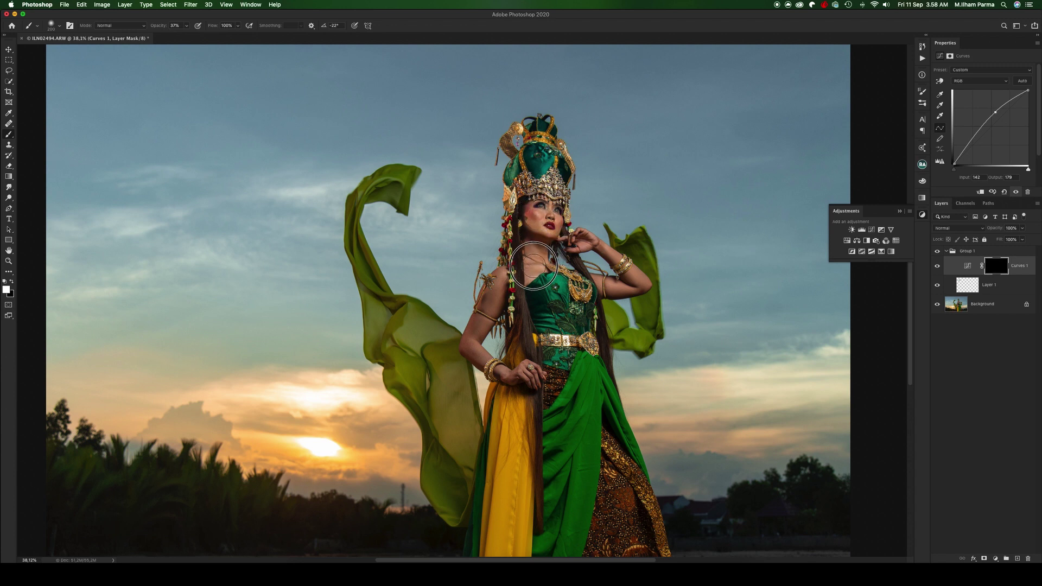
{"action": "key", "text": "bracketleft"}
{"action": "key", "text": "bracketleft"}
{"action": "key", "text": "bracketleft"}
{"action": "left_click_drag", "start_coordinate": [469, 343], "coordinate": [527, 268]}
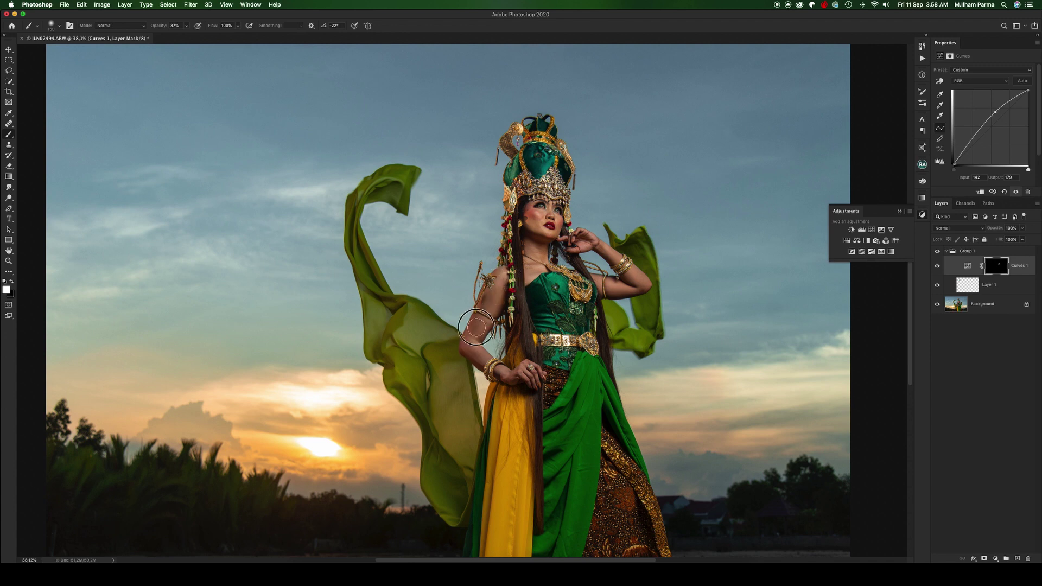
{"action": "left_click_drag", "start_coordinate": [547, 211], "coordinate": [536, 252]}
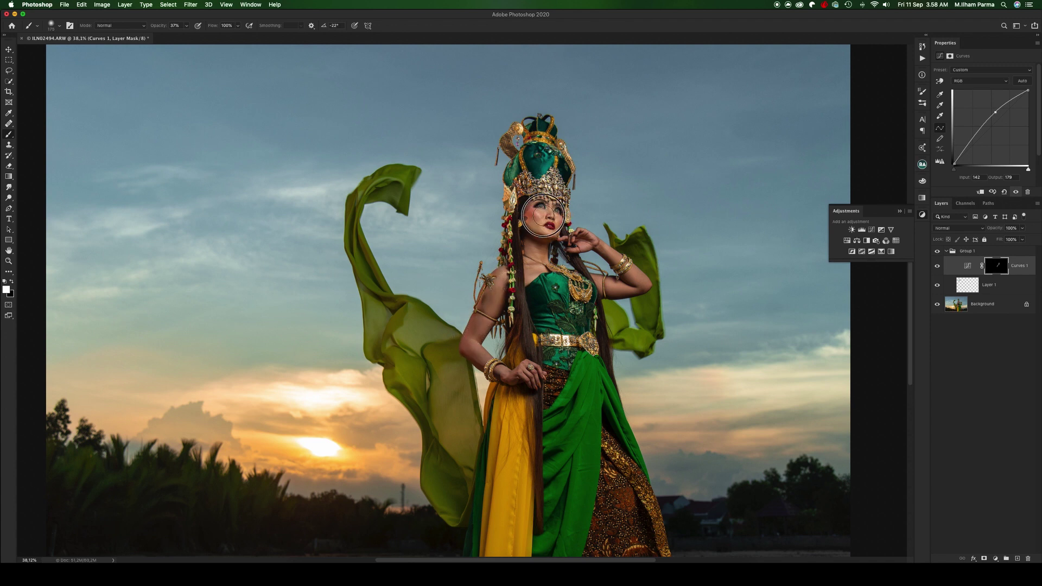
Step: Resize the brush and reveal the brightening on the green headdress and green cloth
{"action": "key", "text": "bracketright"}
{"action": "key", "text": "bracketleft"}
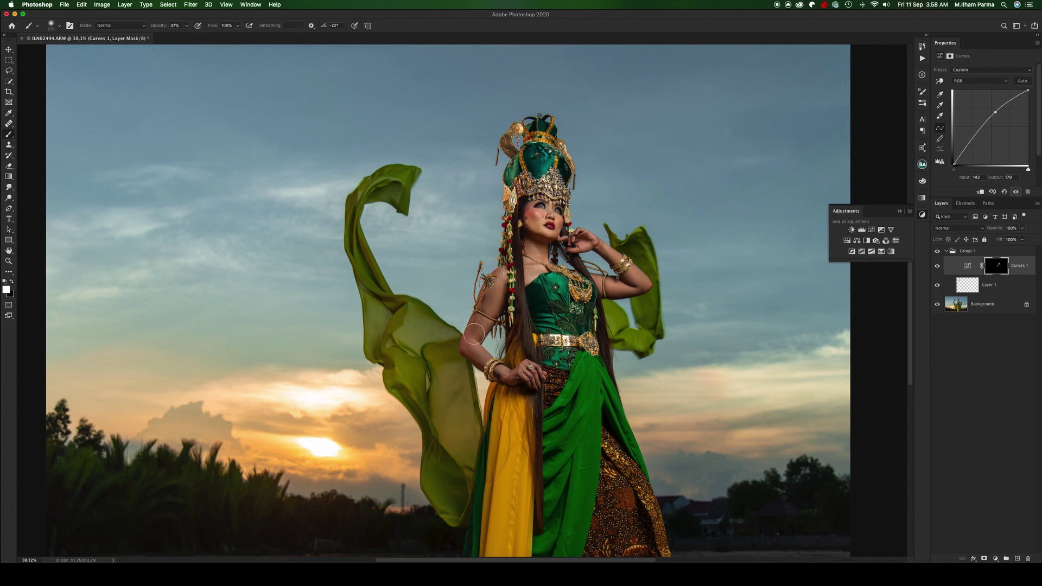
{"action": "key", "text": "bracketleft"}
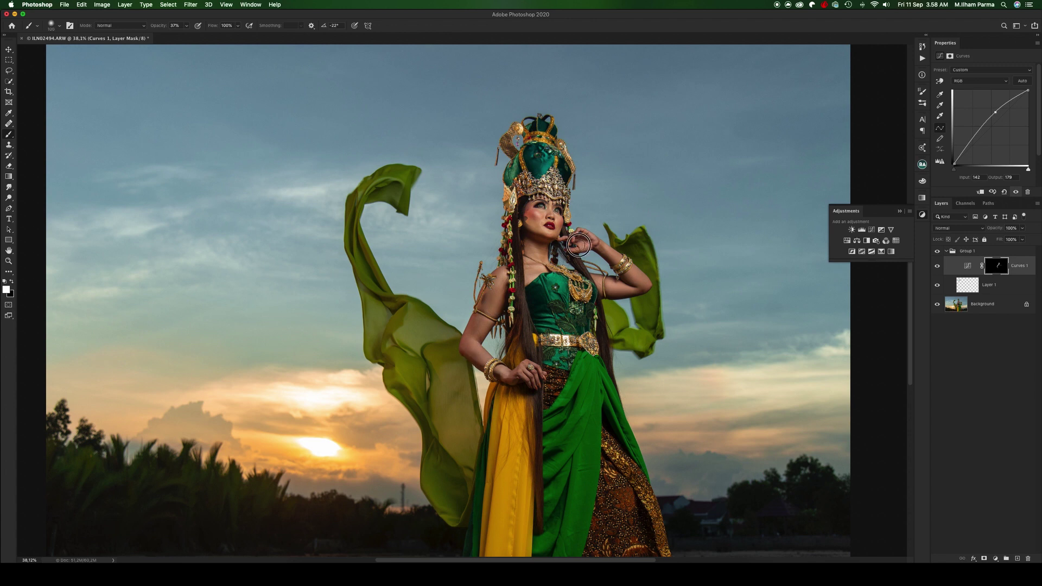
{"action": "key", "text": "bracketleft"}
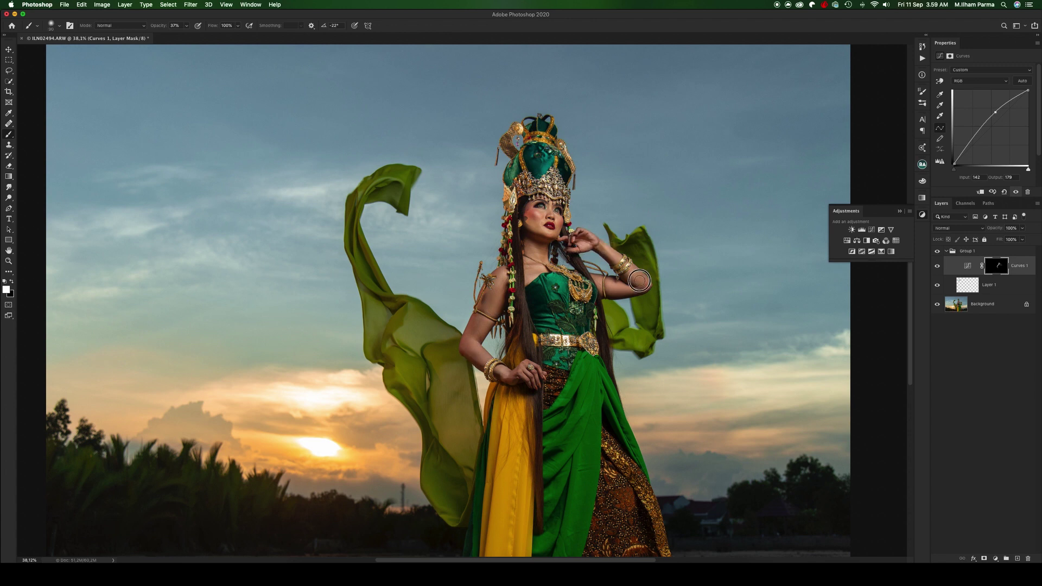
{"action": "key", "text": "bracketleft"}
{"action": "key", "text": "bracketleft"}
{"action": "key", "text": "bracketleft"}
{"action": "left_click_drag", "start_coordinate": [538, 150], "coordinate": [537, 165]}
{"action": "key", "text": "x"}
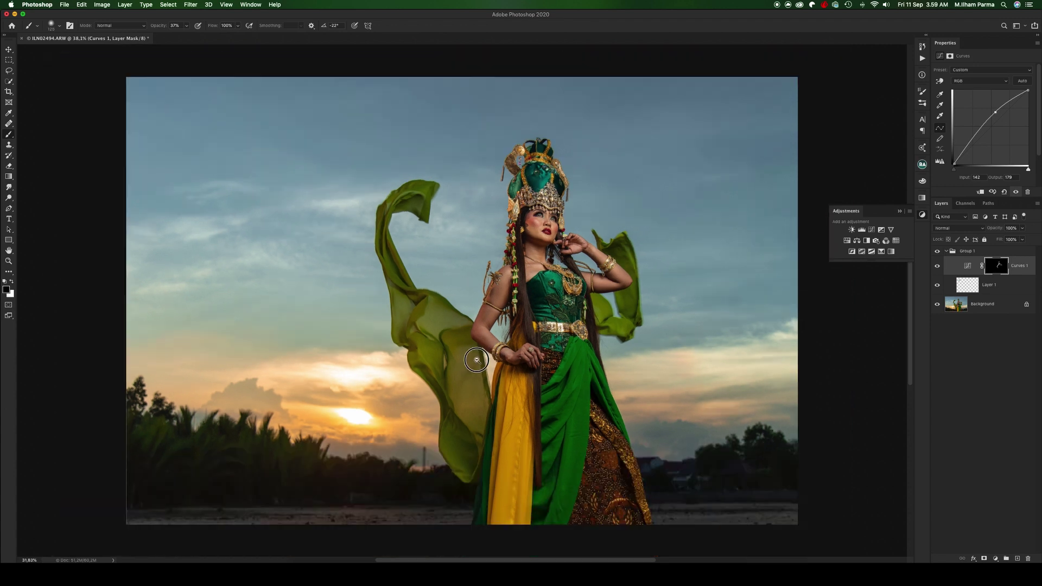
{"action": "scroll", "coordinate": [472, 384], "scroll_direction": "down", "scroll_amount": 2}
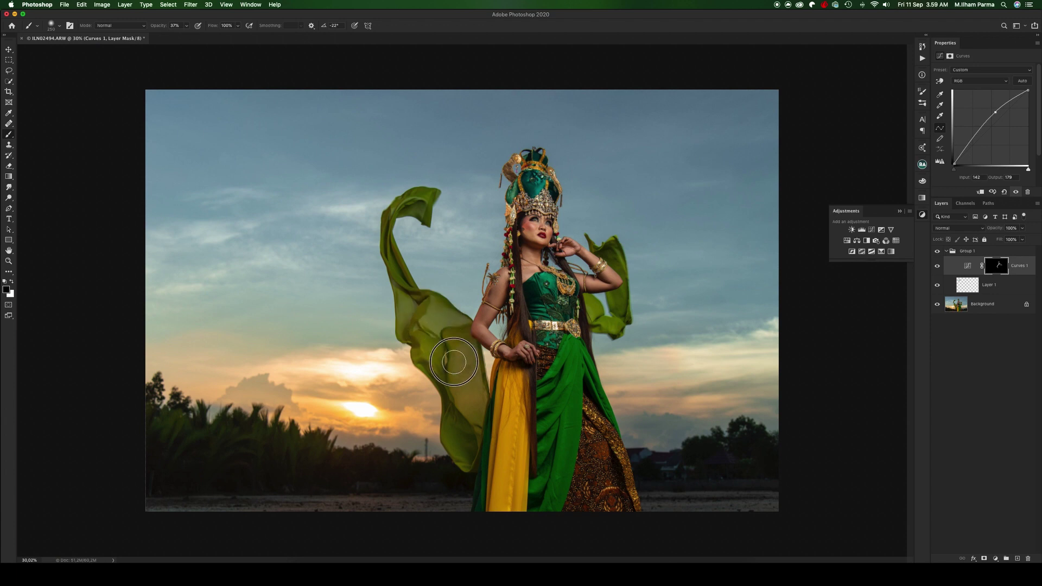
{"action": "key", "text": "x"}
{"action": "key", "text": "bracketright"}
{"action": "key", "text": "bracketright"}
{"action": "mouse_move", "coordinate": [433, 320]}
{"action": "left_mouse_down"}
{"action": "mouse_move", "coordinate": [460, 378]}
{"action": "mouse_move", "coordinate": [456, 345]}
{"action": "left_mouse_up"}
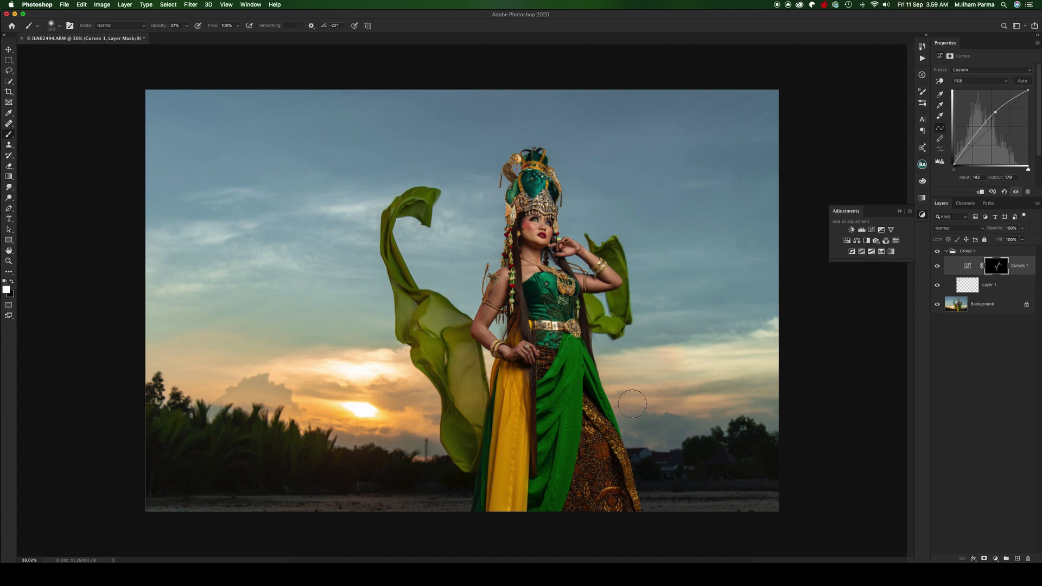
Step: Stamp all visible layers into a new Layer 2 and start Liquify on it
{"action": "key", "text": "ctrl+shift+alt+e"}
{"action": "key", "text": "x"}
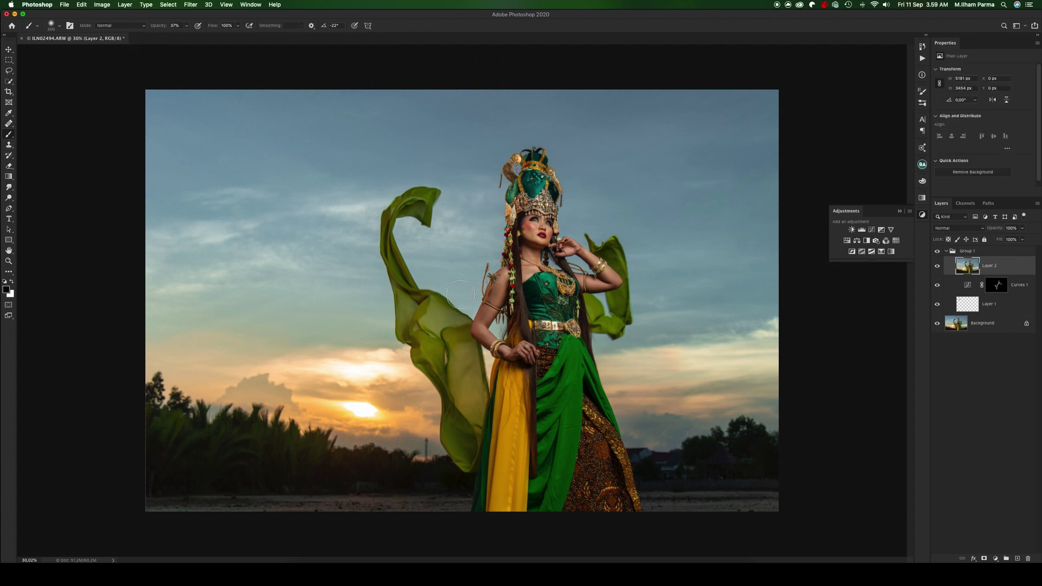
{"action": "left_click", "coordinate": [190, 4]}
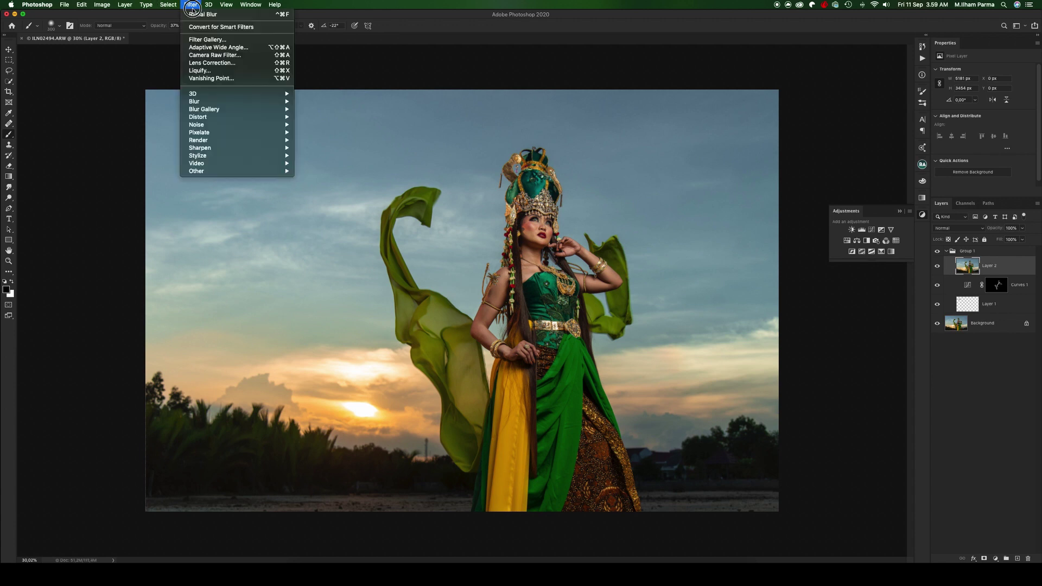
{"action": "left_click", "coordinate": [218, 81]}
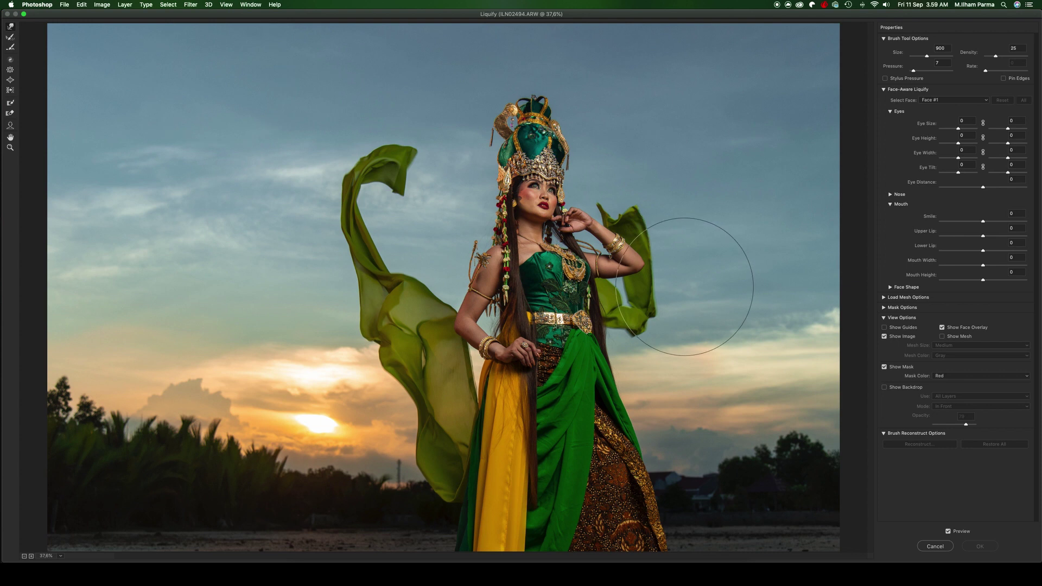
Step: Forward-warp the headdress's left edge and slim the underside of the raised arm
{"action": "key", "text": "bracketleft"}
{"action": "key", "text": "bracketleft"}
{"action": "key", "text": "bracketleft"}
{"action": "key", "text": "bracketleft"}
{"action": "left_click_drag", "start_coordinate": [495, 153], "coordinate": [499, 158]}
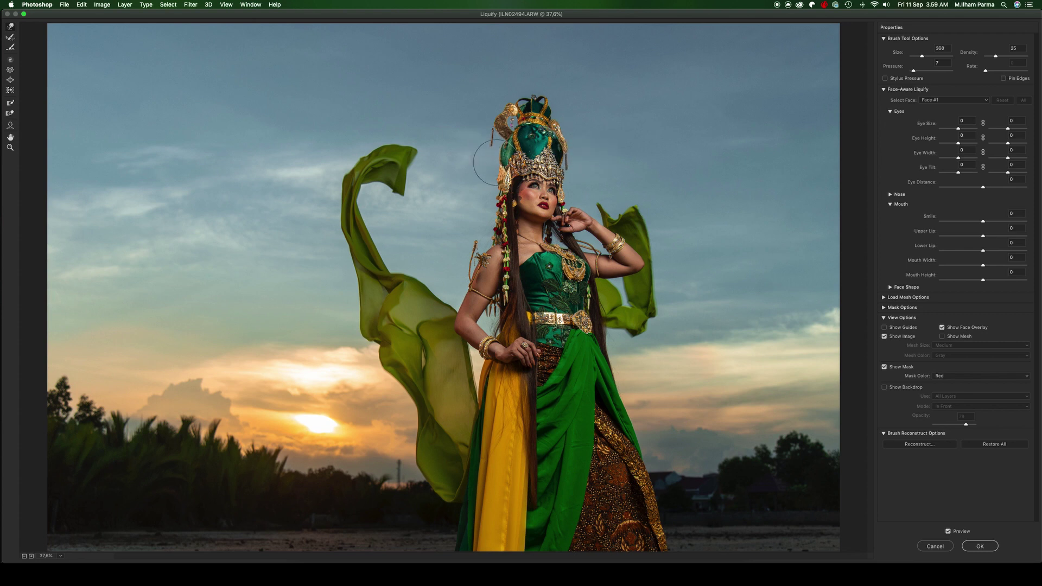
{"action": "key", "text": "bracketright"}
{"action": "key", "text": "bracketright"}
{"action": "key", "text": "bracketright"}
{"action": "key", "text": "bracketleft"}
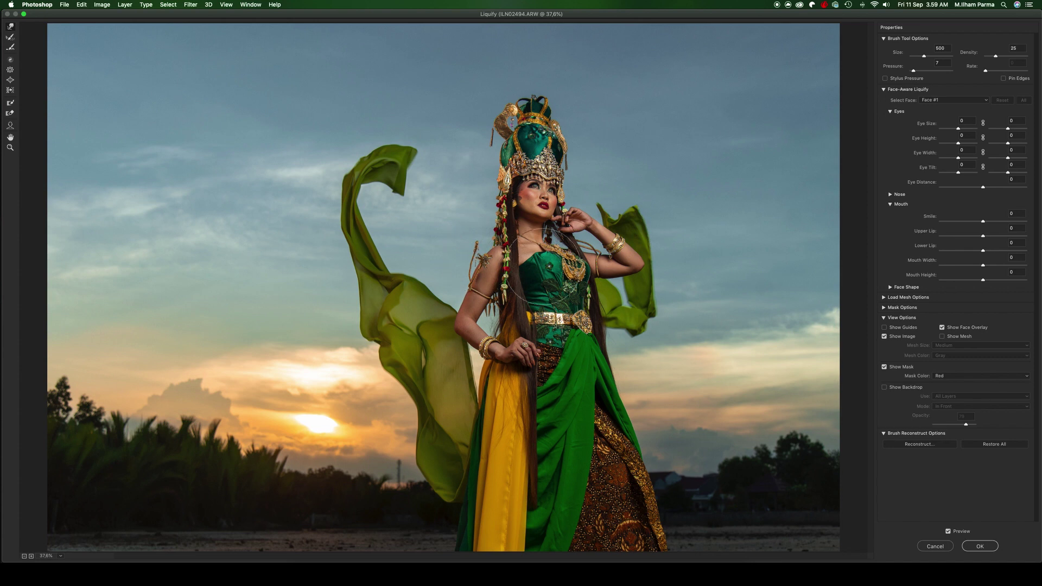
{"action": "key", "text": "bracketleft"}
{"action": "key", "text": "bracketleft"}
{"action": "key", "text": "bracketleft"}
{"action": "left_click", "coordinate": [592, 239]}
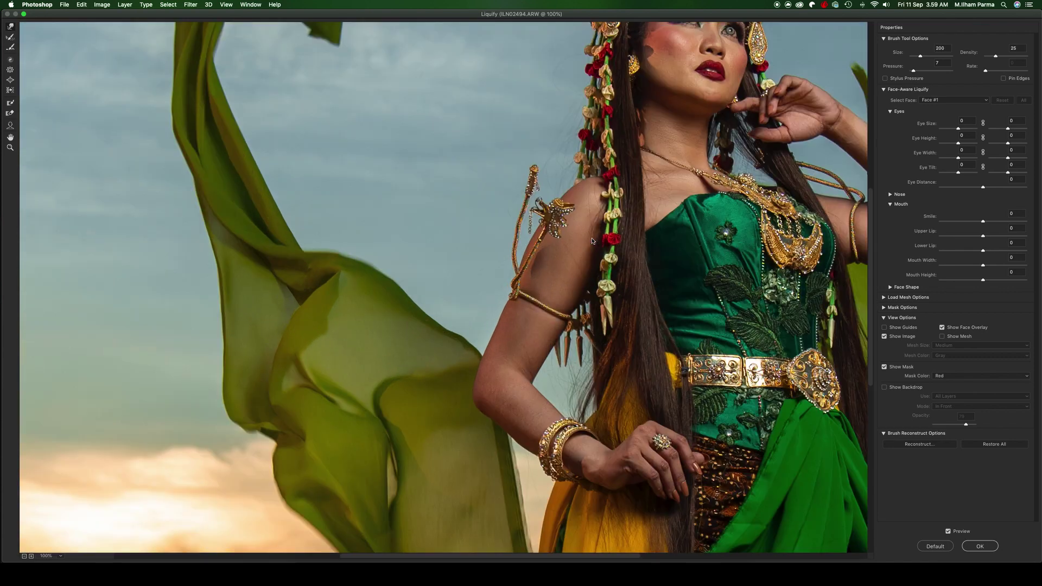
{"action": "key", "text": "bracketleft"}
{"action": "scroll", "coordinate": [593, 239], "scroll_direction": "right", "scroll_amount": 10}
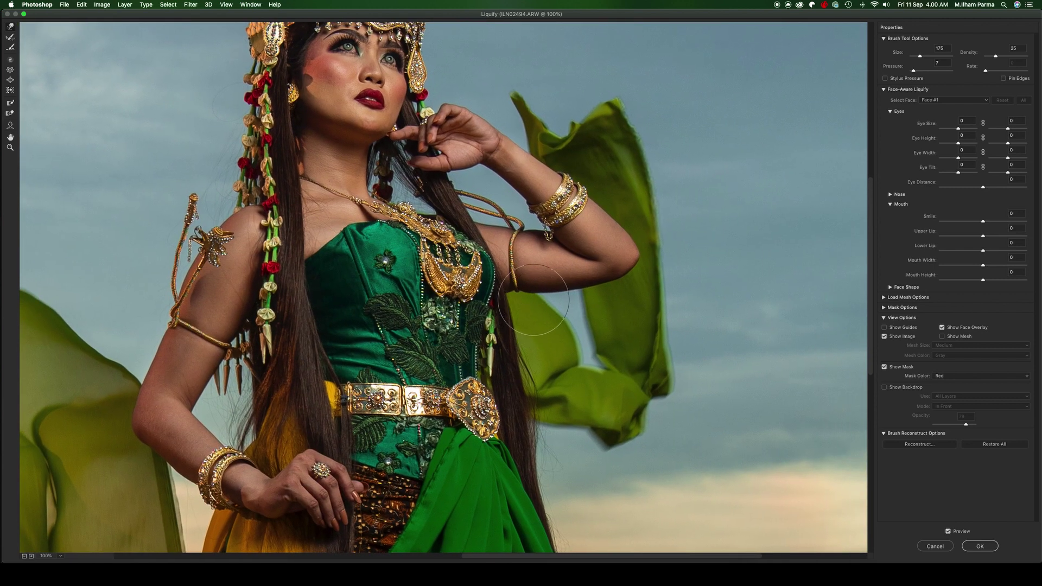
{"action": "left_click_drag", "start_coordinate": [540, 304], "coordinate": [581, 294]}
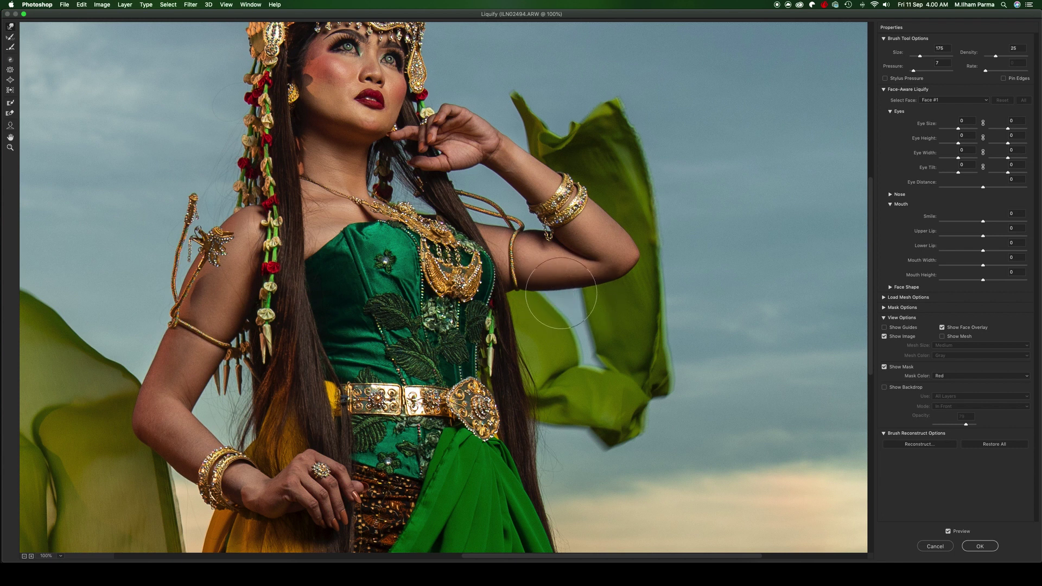
Step: Push the green fabric's lower-left edge into a wave with a size 1100 brush, then undo it
{"action": "key", "text": "bracketleft"}
{"action": "key", "text": "bracketleft"}
{"action": "scroll", "coordinate": [459, 459], "scroll_direction": "down", "scroll_amount": 1}
{"action": "scroll", "coordinate": [458, 459], "scroll_direction": "down", "scroll_amount": 1}
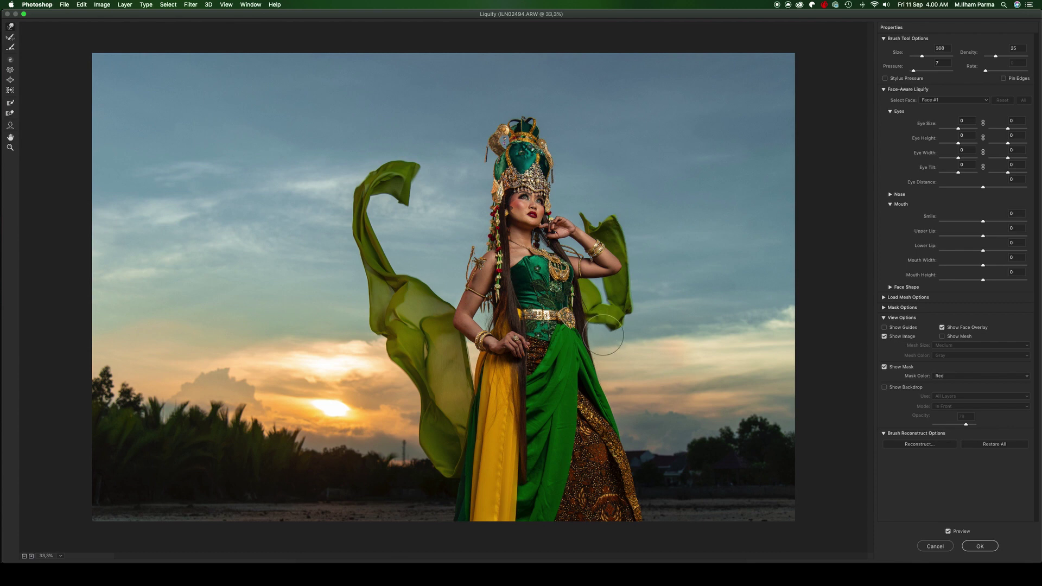
{"action": "key", "text": "bracketright"}
{"action": "key", "text": "bracketright"}
{"action": "key", "text": "bracketright"}
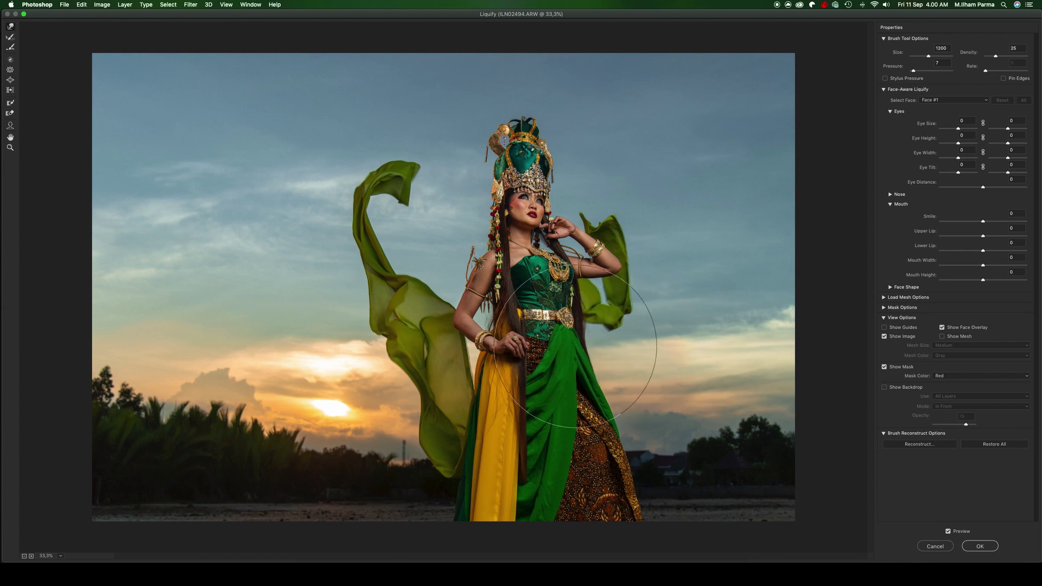
{"action": "key", "text": "bracketleft"}
{"action": "key", "text": "bracketleft"}
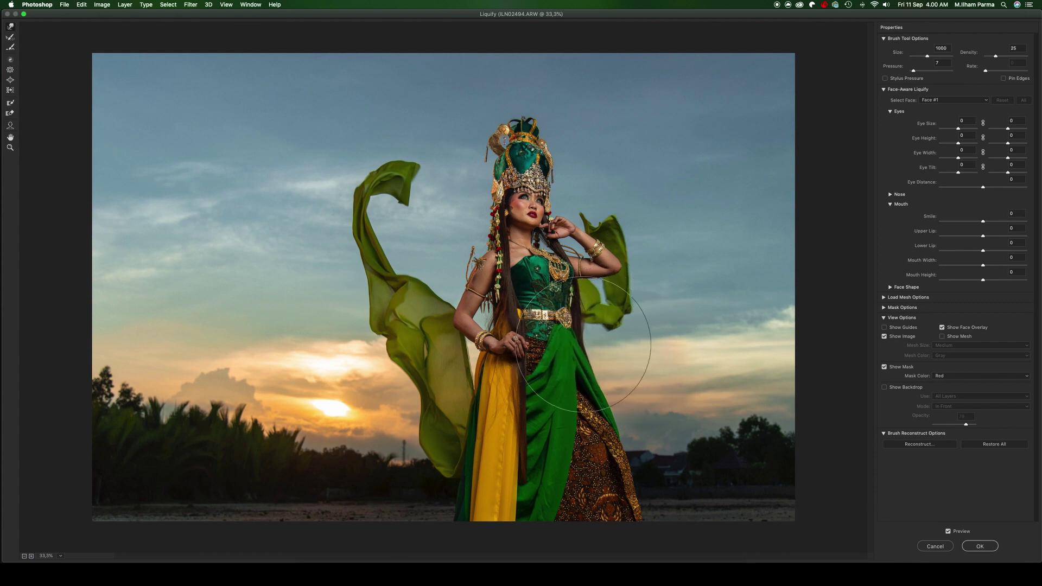
{"action": "key", "text": "bracketright"}
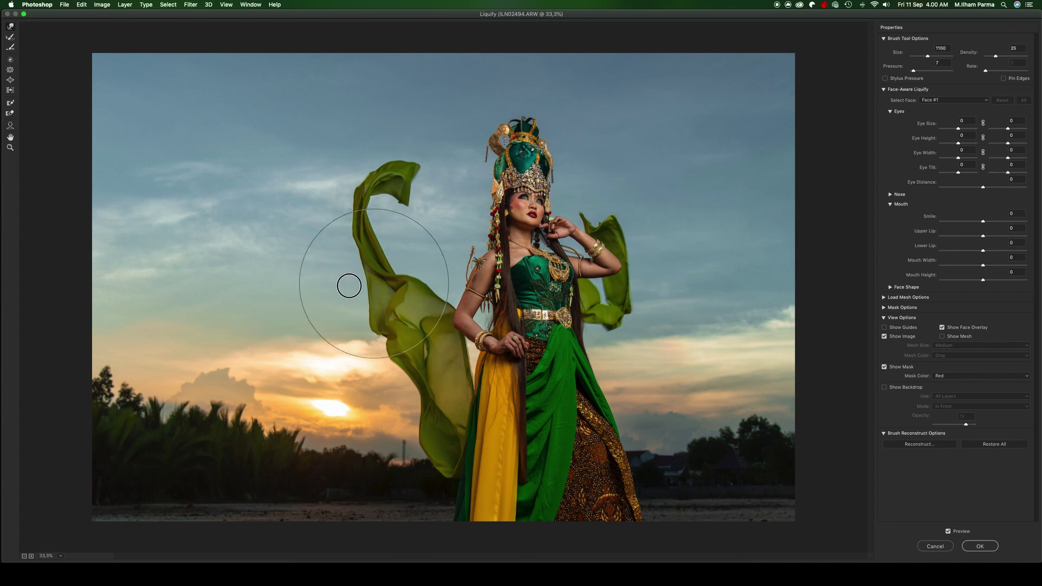
{"action": "left_click_drag", "start_coordinate": [326, 295], "coordinate": [407, 370]}
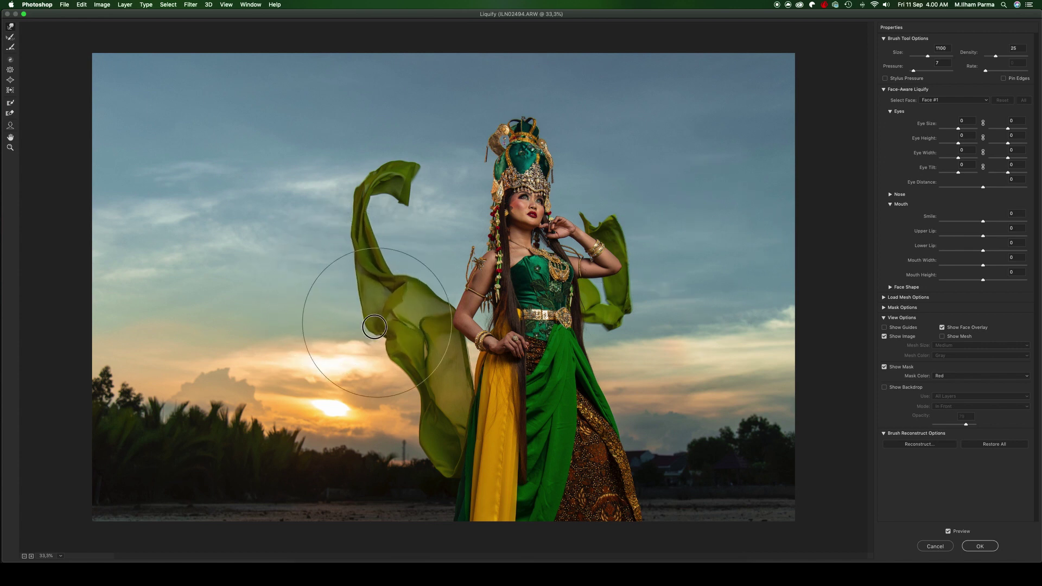
{"action": "key", "text": "ctrl+z"}
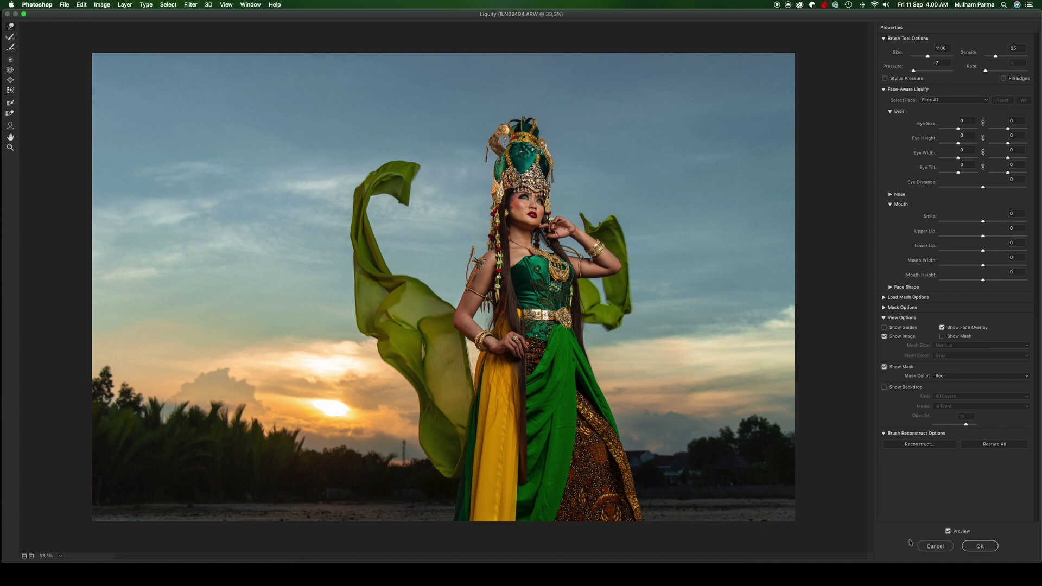
Step: Commit the Liquify and toggle Layer 2's visibility repeatedly to compare with the original
{"action": "left_click", "coordinate": [973, 546]}
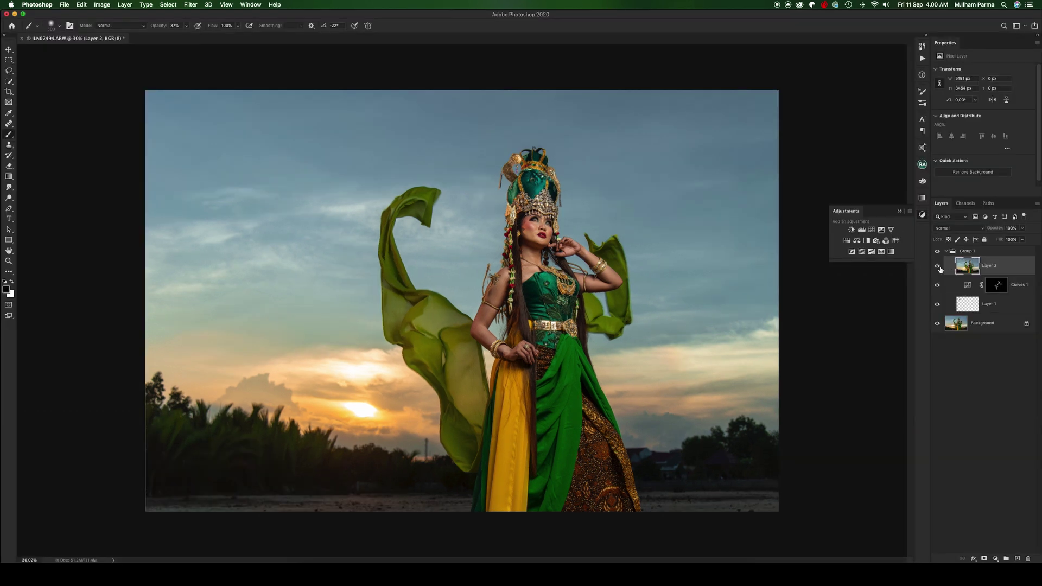
{"action": "left_click", "coordinate": [939, 269]}
{"action": "left_click", "coordinate": [940, 269]}
{"action": "left_click", "coordinate": [939, 270]}
{"action": "left_click", "coordinate": [942, 272]}
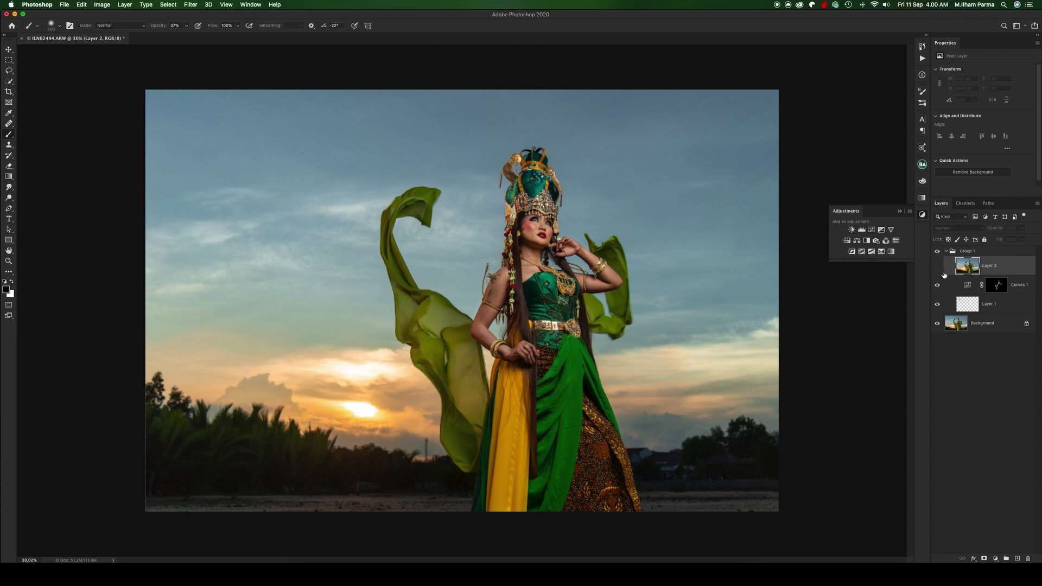
{"action": "left_click", "coordinate": [938, 269]}
{"action": "left_click", "coordinate": [940, 269]}
{"action": "left_click", "coordinate": [941, 270]}
{"action": "left_click", "coordinate": [940, 273]}
{"action": "left_click", "coordinate": [939, 271]}
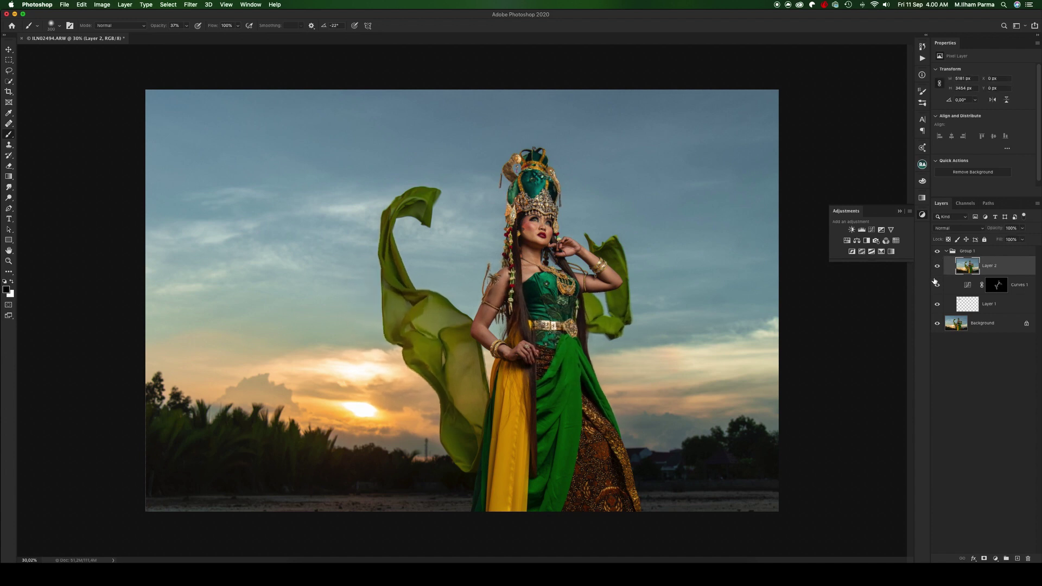
Step: Stamp the image into Layer 3, apply High Pass, and set its blending to Linear Light
{"action": "key", "text": "ctrl+alt+shift+e"}
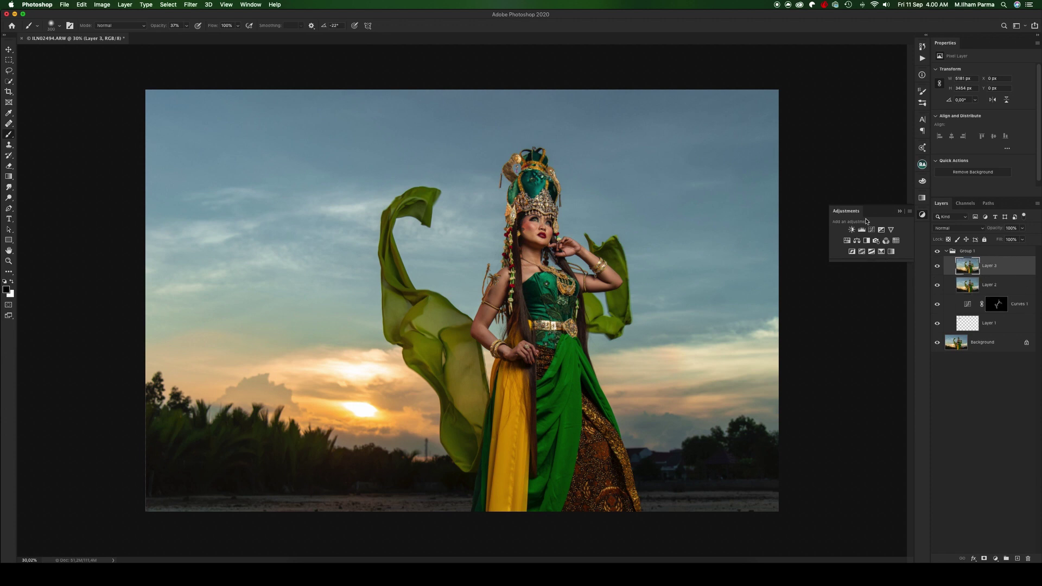
{"action": "left_click", "coordinate": [190, 4]}
{"action": "mouse_move", "coordinate": [196, 171]}
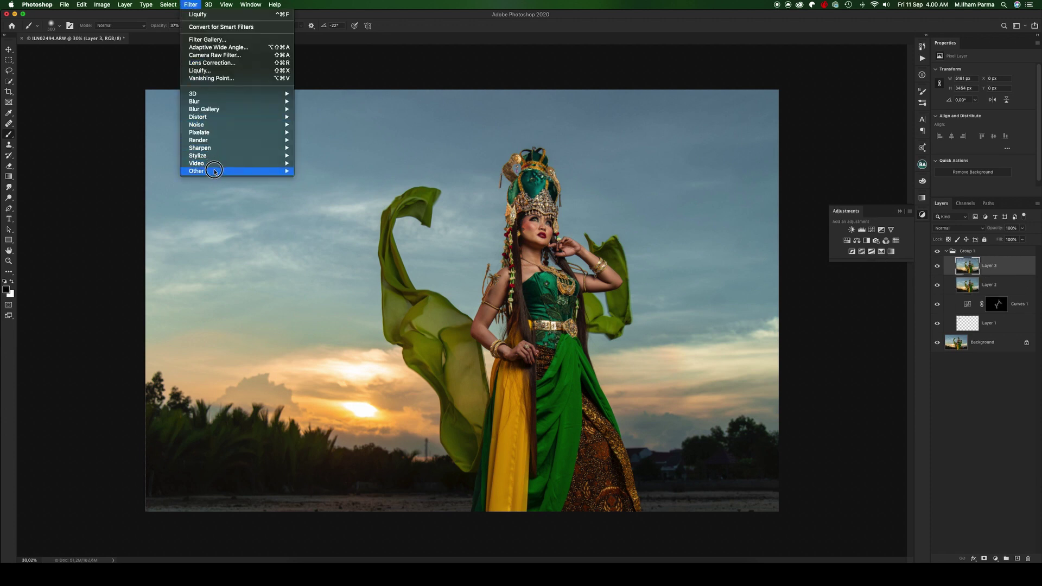
{"action": "left_click", "coordinate": [306, 178]}
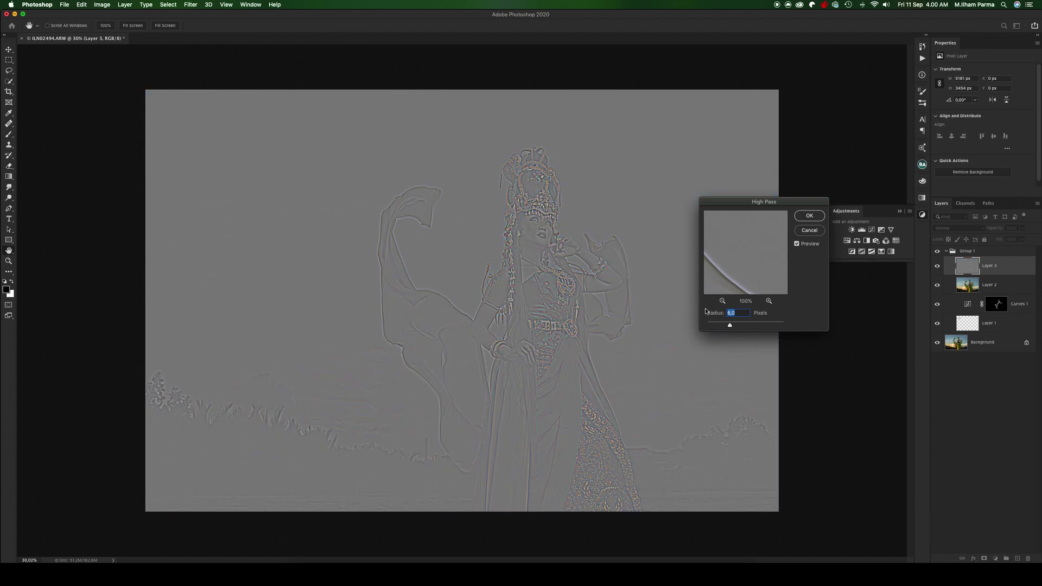
{"action": "scroll", "coordinate": [544, 220], "scroll_direction": "up", "scroll_amount": 5}
{"action": "scroll", "coordinate": [543, 220], "scroll_direction": "down", "scroll_amount": 1}
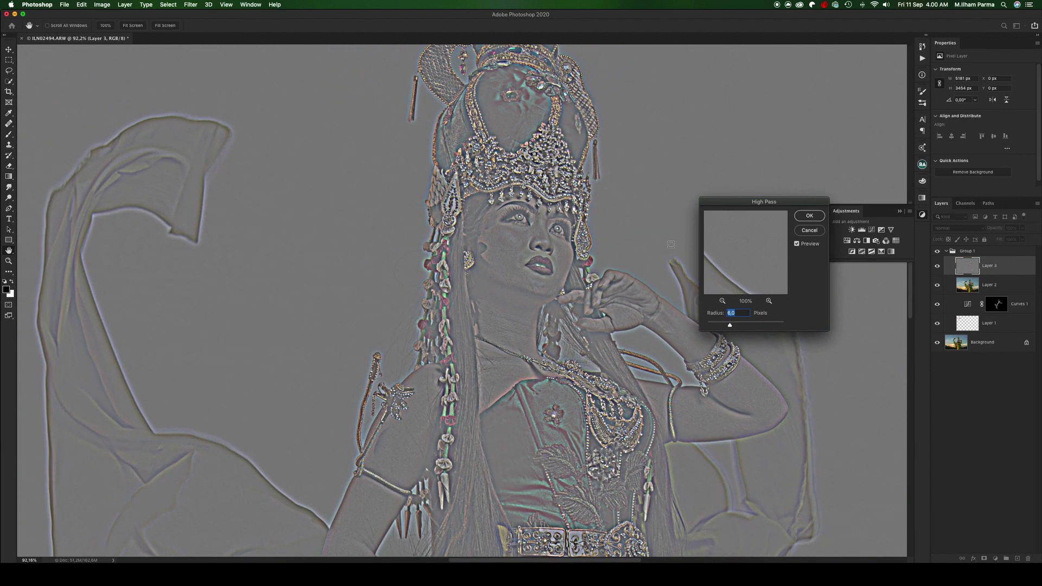
{"action": "left_click", "coordinate": [808, 216]}
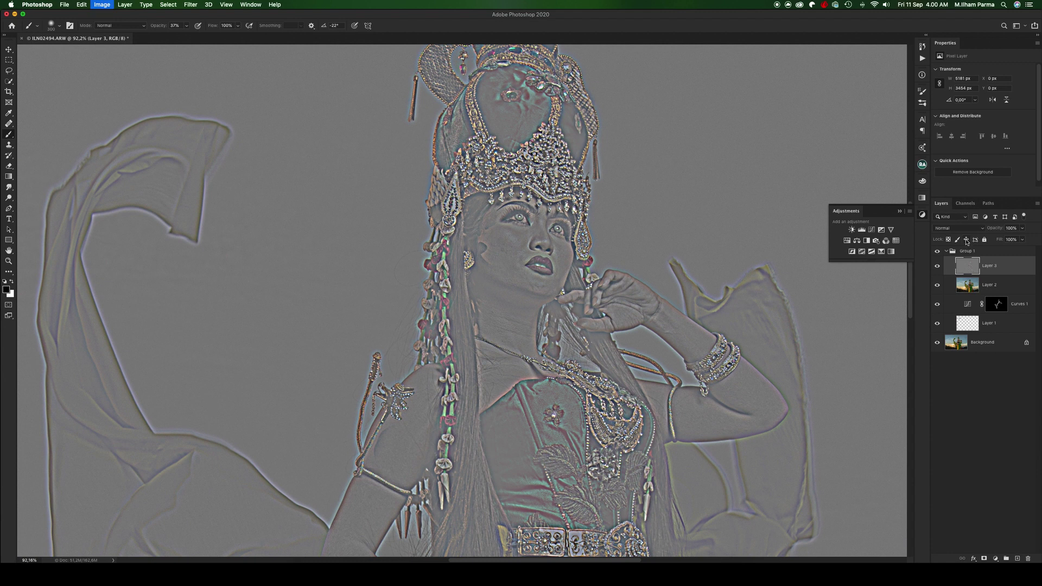
{"action": "left_click", "coordinate": [965, 232]}
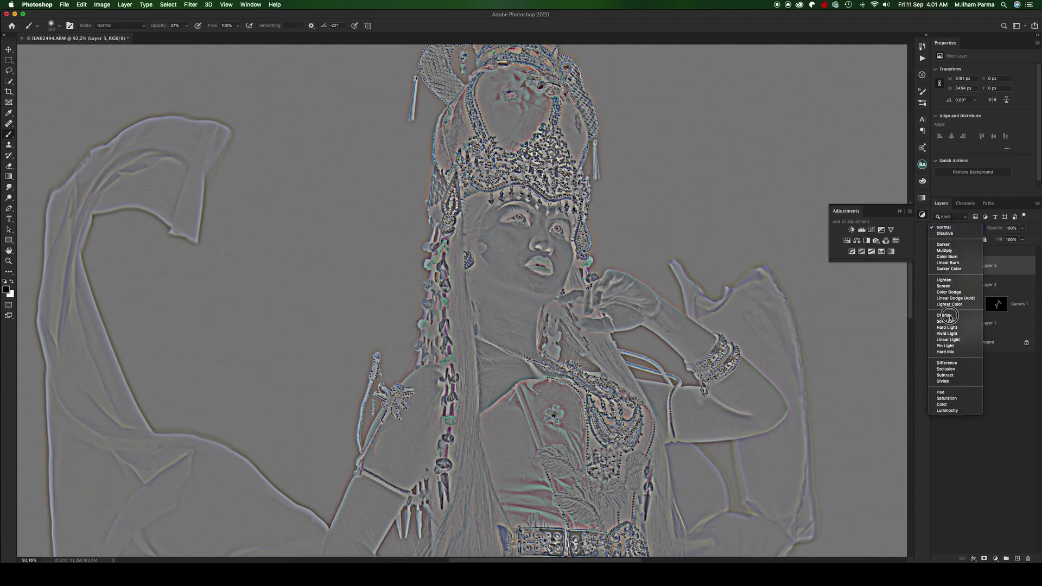
{"action": "key", "text": "Return"}
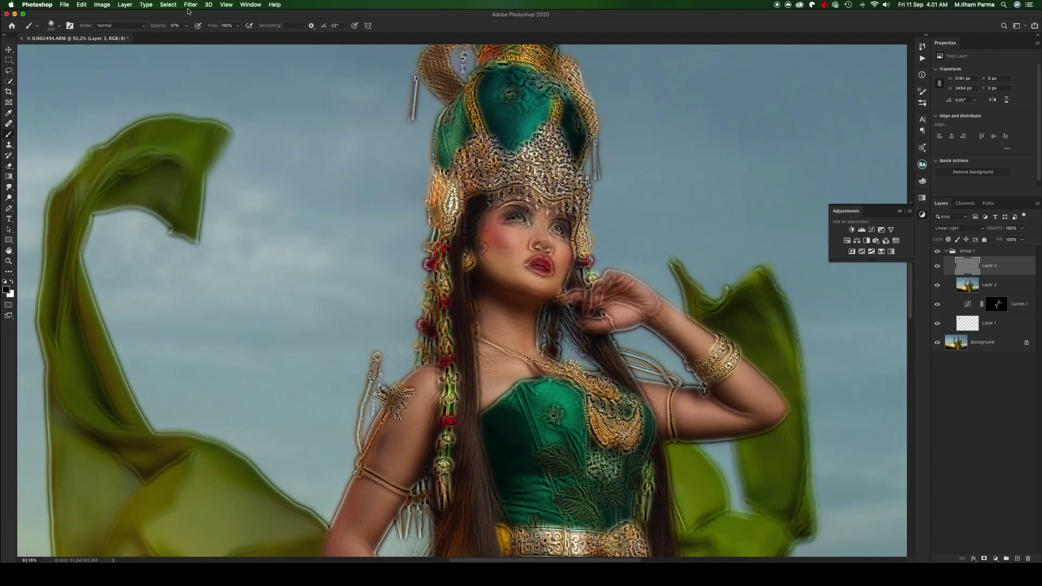
Step: Apply a Gaussian Blur to Layer 3
{"action": "left_click", "coordinate": [189, 6]}
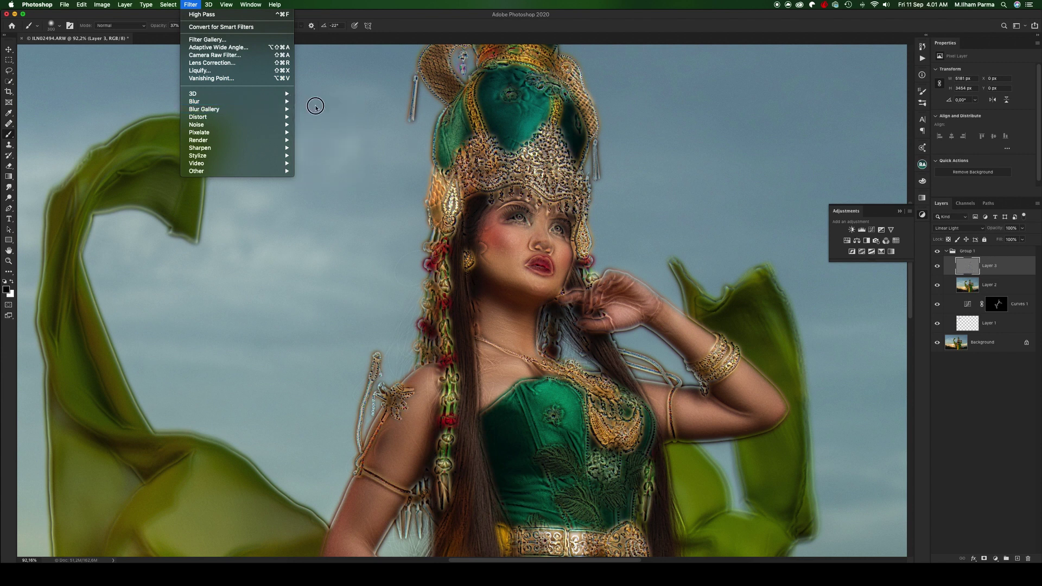
{"action": "mouse_move", "coordinate": [195, 101]}
{"action": "left_click", "coordinate": [326, 133]}
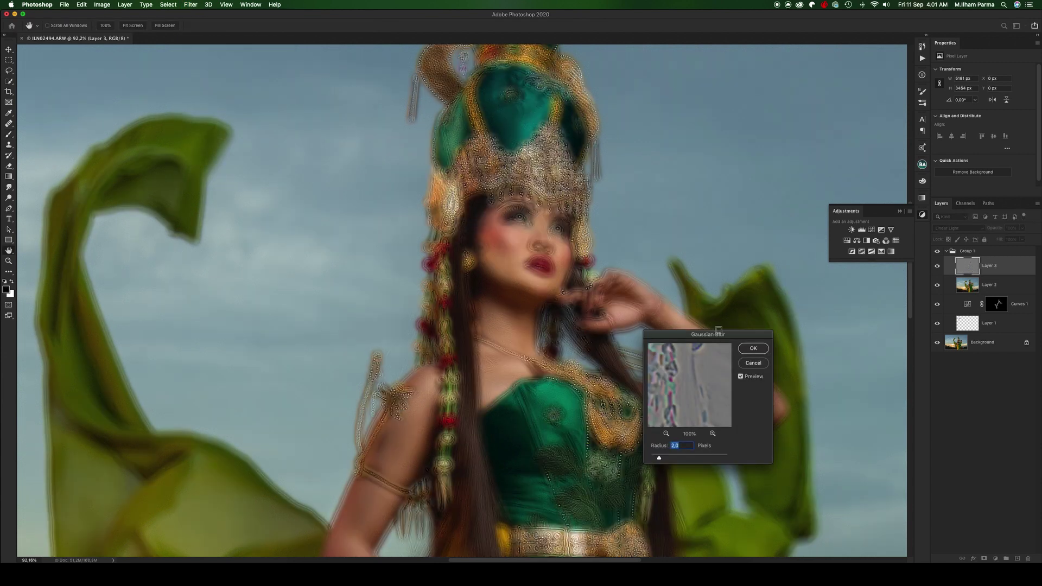
{"action": "left_click", "coordinate": [749, 356]}
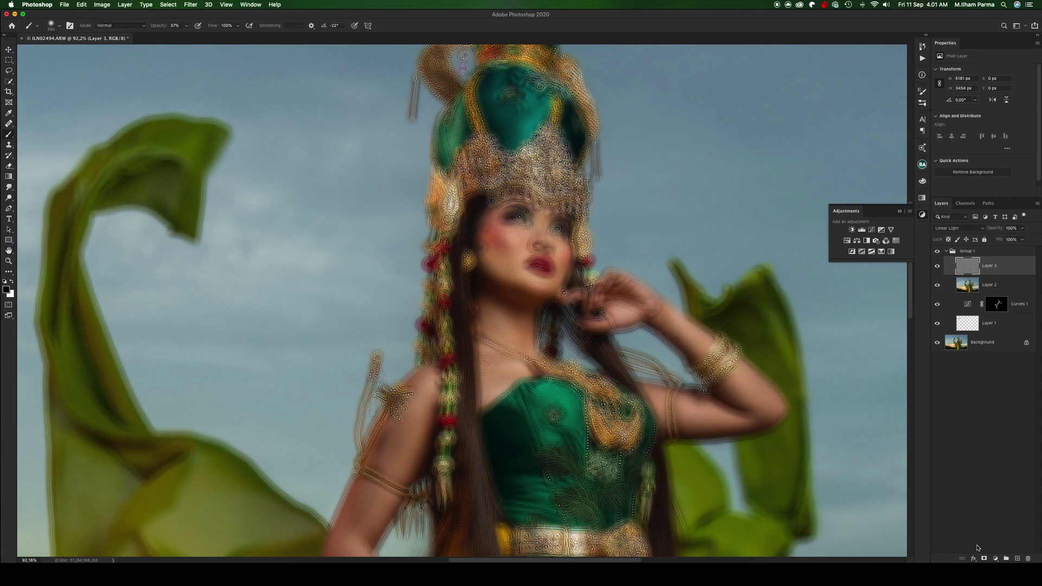
Step: Add a black mask to Layer 3 and paint smoothing onto the left cheek at 100% opacity, 4% flow, size 250
{"action": "left_click", "coordinate": [984, 558], "text": "alt"}
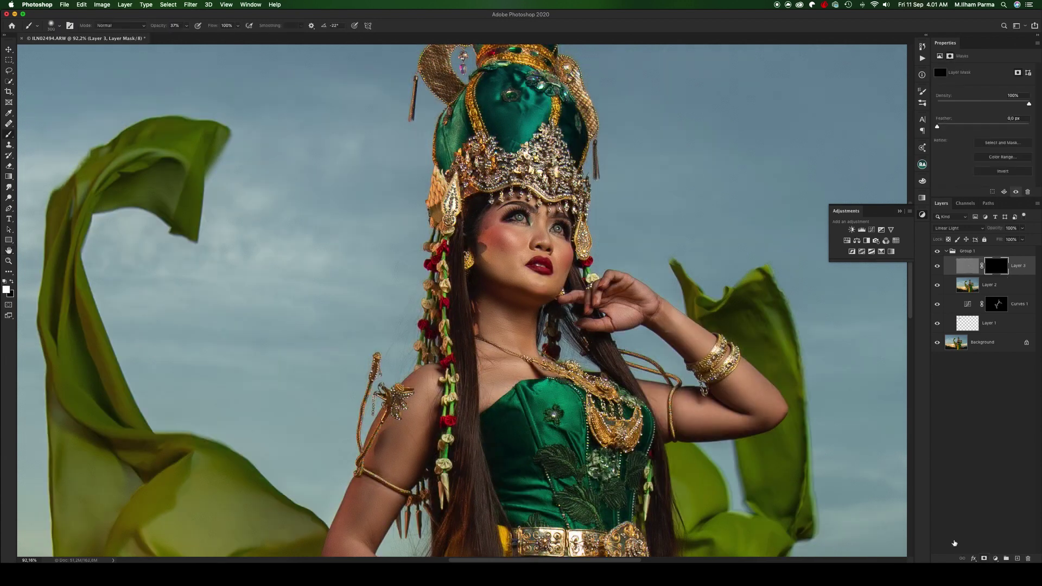
{"action": "mouse_move", "coordinate": [185, 25]}
{"action": "left_mouse_down"}
{"action": "mouse_move", "coordinate": [225, 27]}
{"action": "mouse_move", "coordinate": [205, 36]}
{"action": "left_mouse_up"}
{"action": "left_click", "coordinate": [237, 26]}
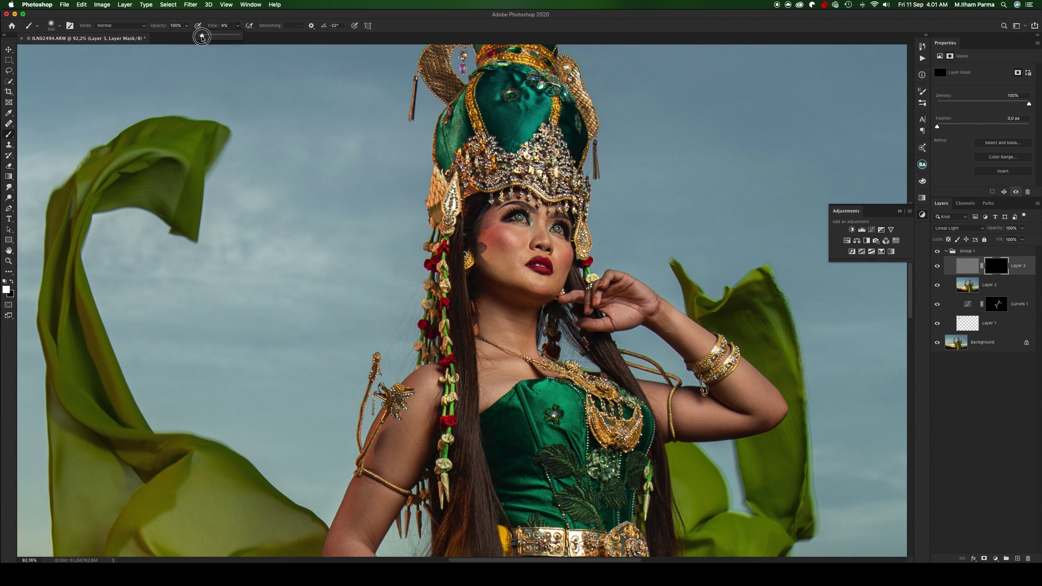
{"action": "left_click", "coordinate": [249, 25]}
{"action": "key", "text": "bracketleft"}
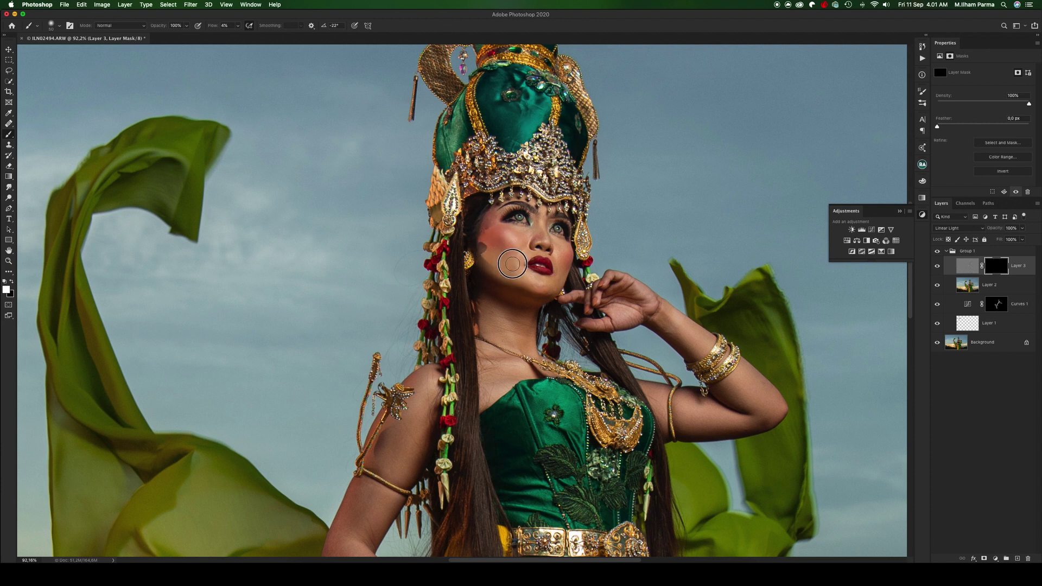
{"action": "left_click_drag", "start_coordinate": [513, 265], "coordinate": [483, 237]}
Step: Paint the smoothing onto the forearm, upper arm and elbow, then scroll to review the result
{"action": "scroll", "coordinate": [412, 429], "scroll_direction": "down", "scroll_amount": 2}
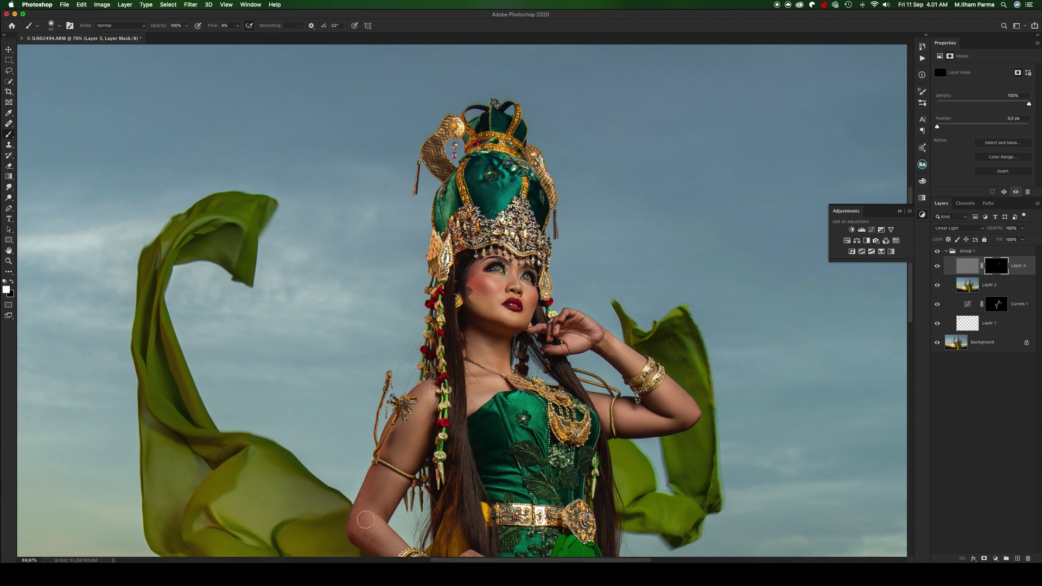
{"action": "scroll", "coordinate": [395, 456], "scroll_direction": "down", "scroll_amount": 1}
{"action": "left_click_drag", "start_coordinate": [438, 438], "coordinate": [484, 271]}
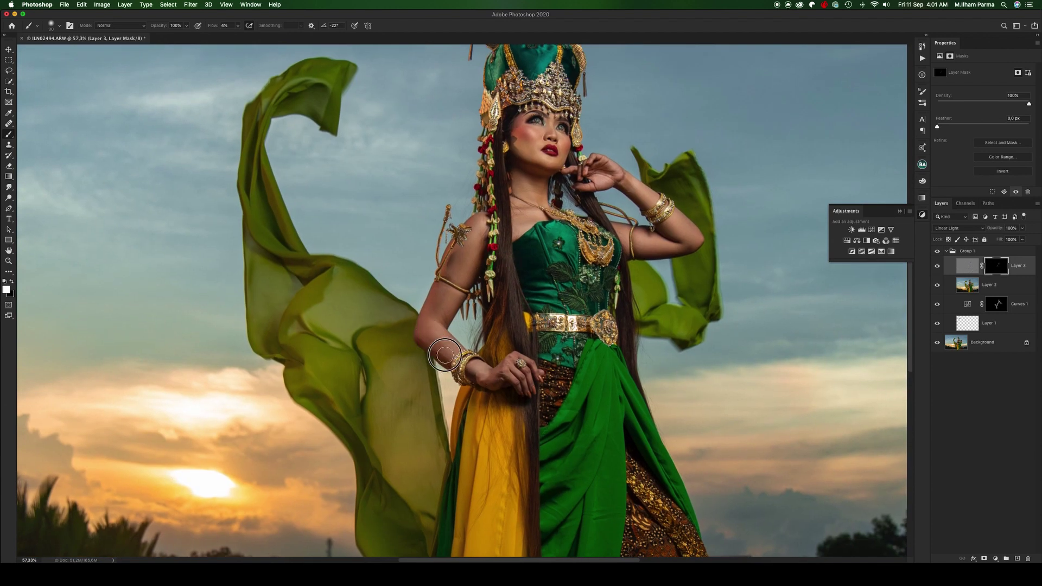
{"action": "left_click_drag", "start_coordinate": [436, 344], "coordinate": [448, 355]}
{"action": "left_click_drag", "start_coordinate": [445, 293], "coordinate": [472, 255]}
{"action": "mouse_move", "coordinate": [646, 242]}
{"action": "left_mouse_down"}
{"action": "mouse_move", "coordinate": [680, 236]}
{"action": "mouse_move", "coordinate": [620, 175]}
{"action": "left_mouse_up"}
{"action": "scroll", "coordinate": [619, 175], "scroll_direction": "down", "scroll_amount": 3}
{"action": "scroll", "coordinate": [619, 175], "scroll_direction": "down", "scroll_amount": 2}
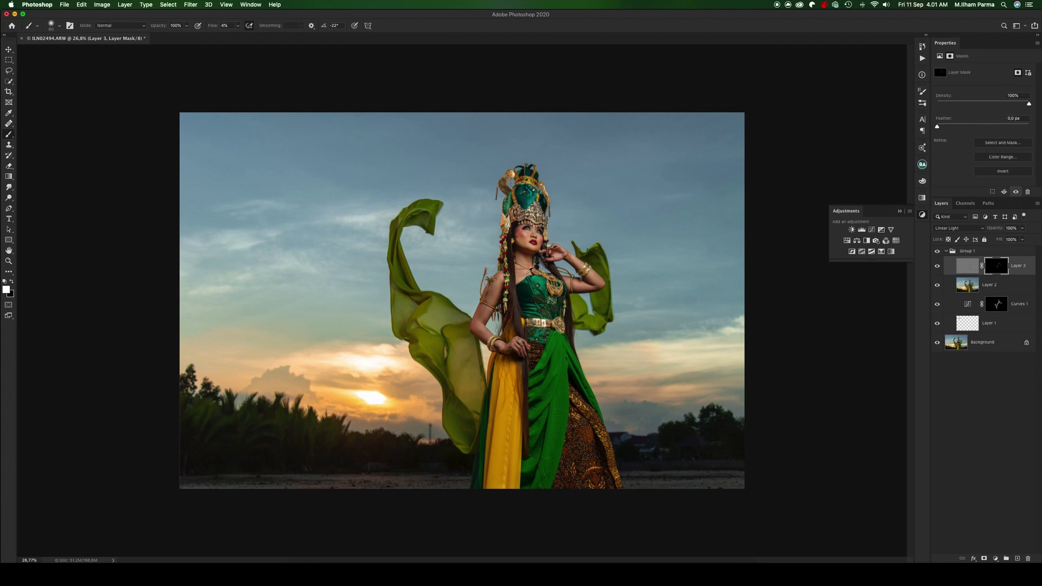
{"action": "scroll", "coordinate": [529, 270], "scroll_direction": "up", "scroll_amount": 3}
{"action": "scroll", "coordinate": [535, 307], "scroll_direction": "up", "scroll_amount": 2}
{"action": "scroll", "coordinate": [543, 244], "scroll_direction": "up", "scroll_amount": 2}
{"action": "scroll", "coordinate": [556, 194], "scroll_direction": "up", "scroll_amount": 2}
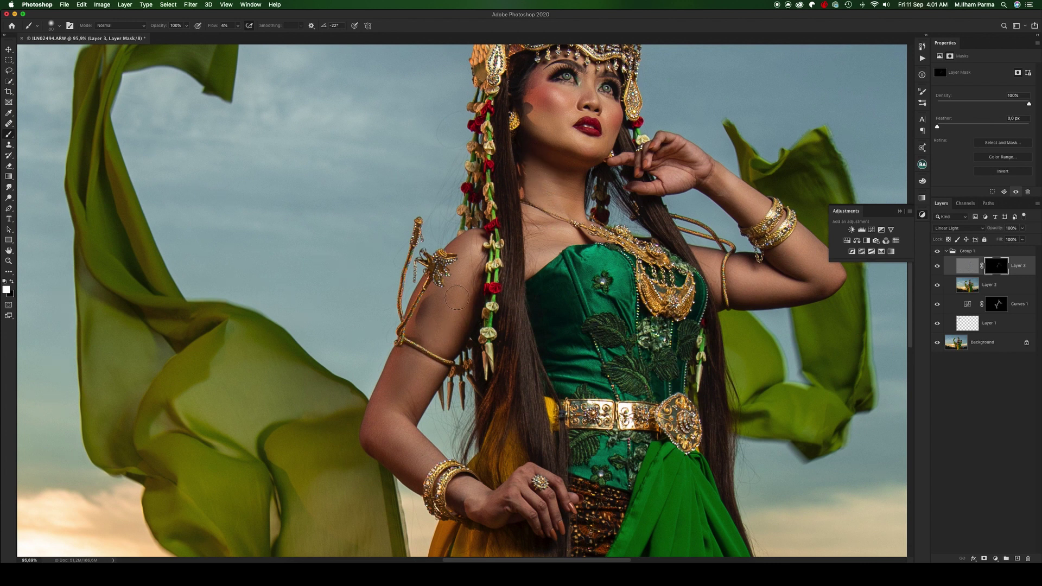
{"action": "scroll", "coordinate": [478, 304], "scroll_direction": "down", "scroll_amount": 2}
{"action": "scroll", "coordinate": [543, 320], "scroll_direction": "down", "scroll_amount": 2}
{"action": "scroll", "coordinate": [582, 331], "scroll_direction": "down", "scroll_amount": 1}
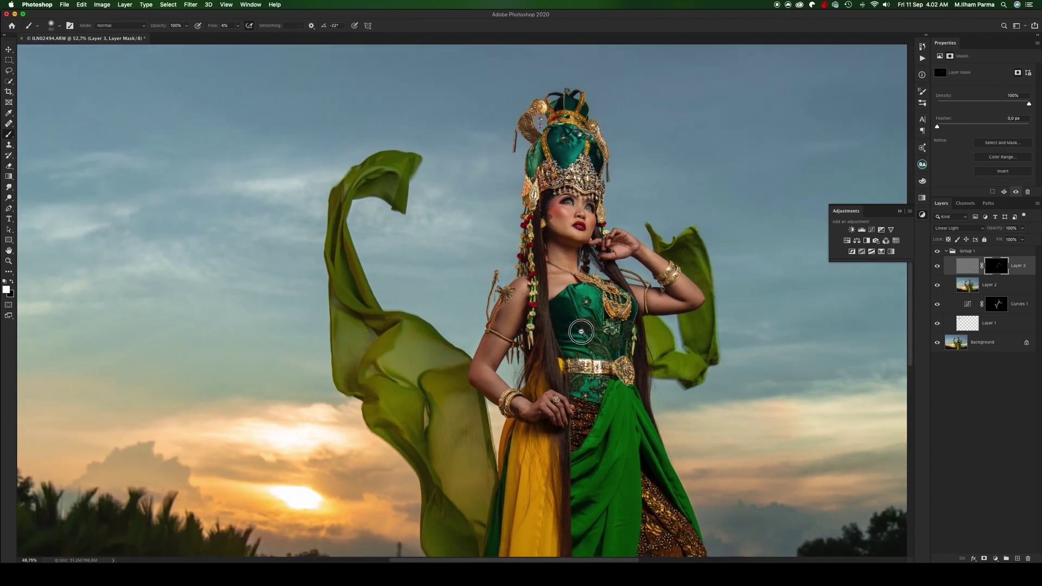
{"action": "scroll", "coordinate": [581, 332], "scroll_direction": "down", "scroll_amount": 1}
{"action": "scroll", "coordinate": [580, 315], "scroll_direction": "down", "scroll_amount": 2}
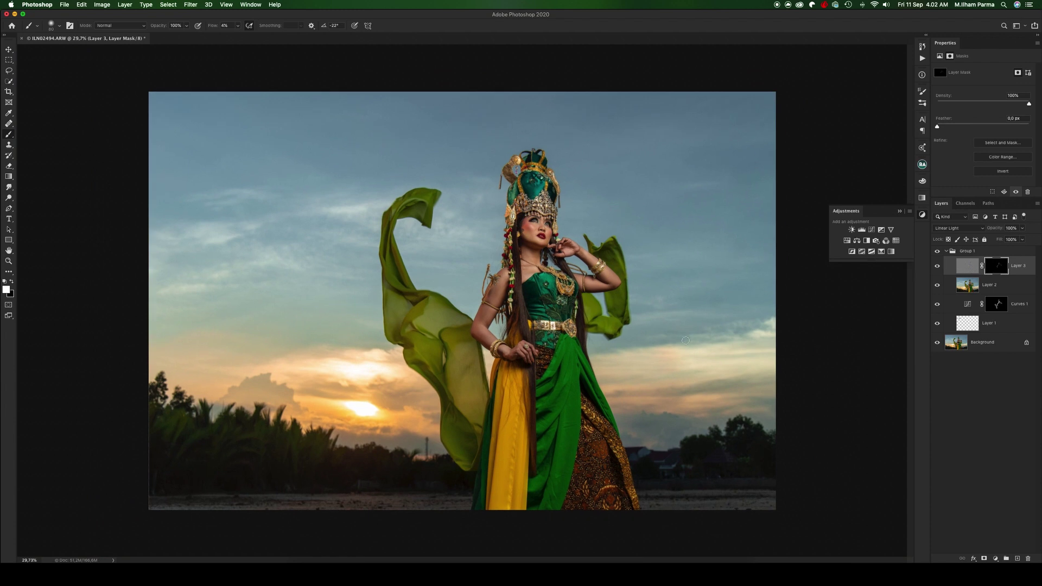
Step: Add a new Layer 4 in Soft Light mode filled with 50% gray
{"action": "left_click", "coordinate": [1017, 559], "text": "alt"}
{"action": "left_click", "coordinate": [624, 272]}
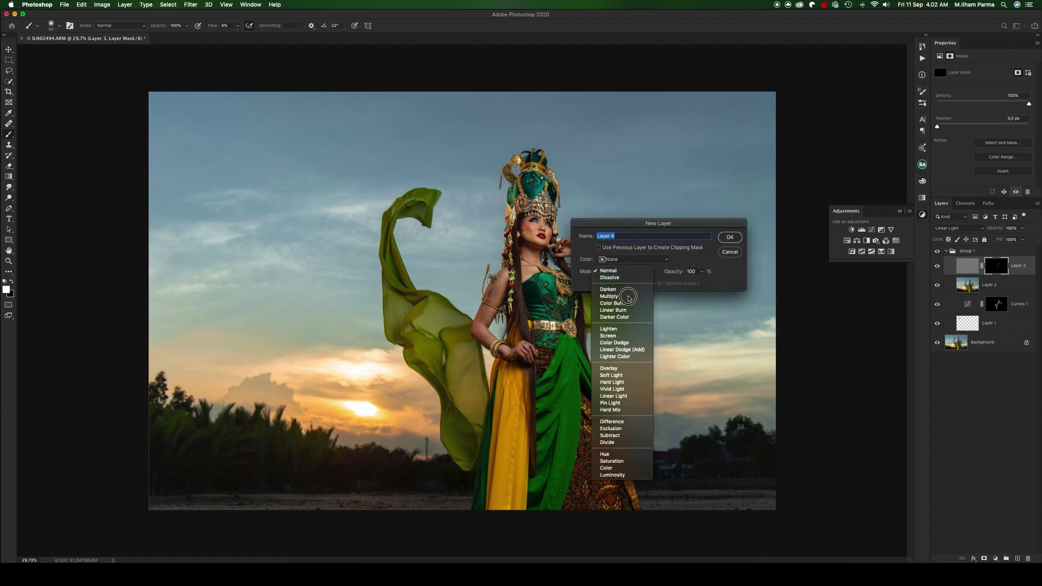
{"action": "left_click", "coordinate": [624, 370]}
{"action": "left_click", "coordinate": [650, 283]}
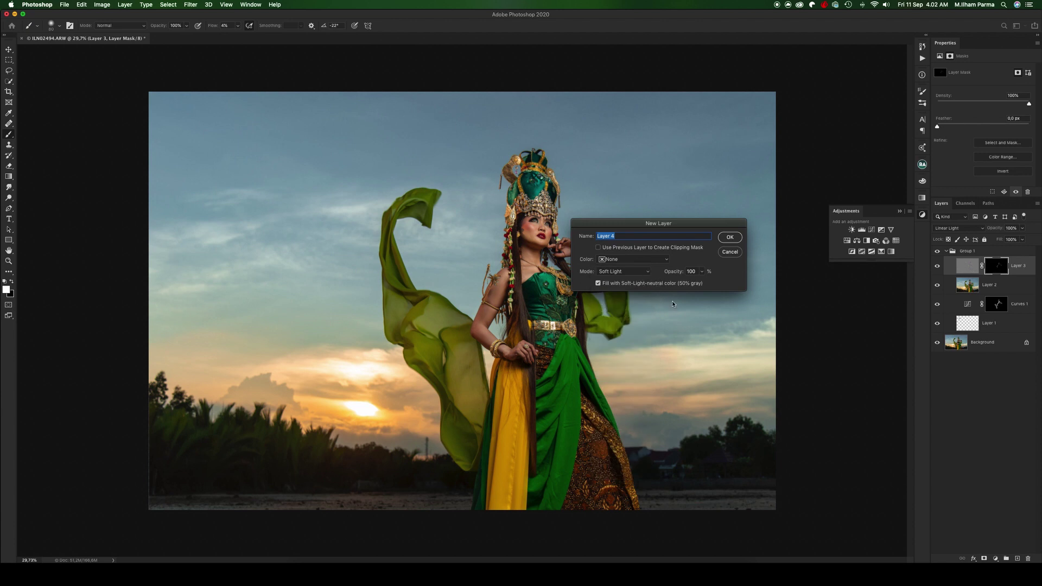
{"action": "left_click", "coordinate": [730, 237]}
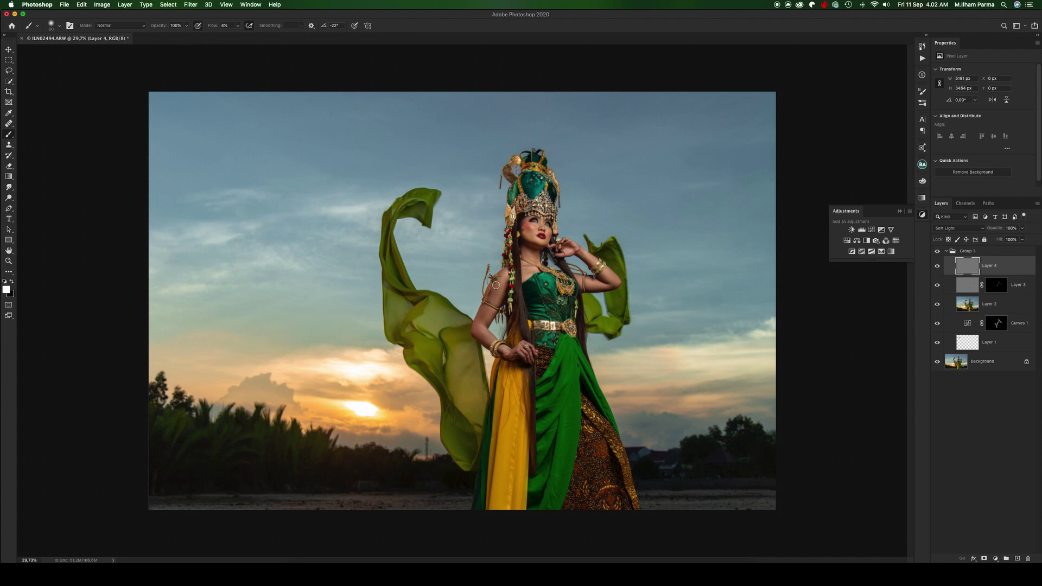
Step: Lightly dodge and burn the hand, arm, neck and raised arm on Layer 4
{"action": "scroll", "coordinate": [531, 354], "scroll_direction": "up", "scroll_amount": 2}
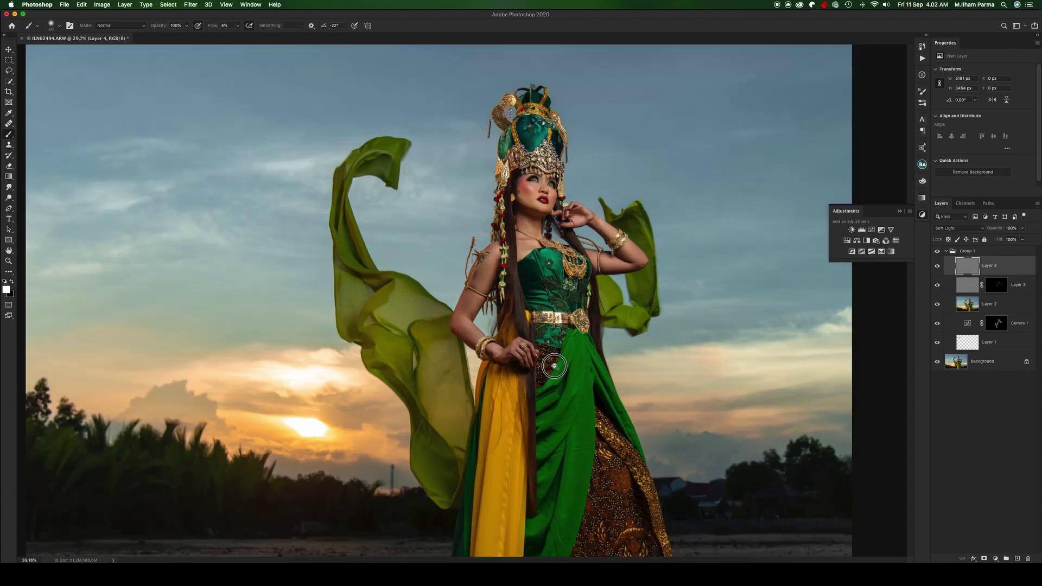
{"action": "scroll", "coordinate": [540, 356], "scroll_direction": "up", "scroll_amount": 2}
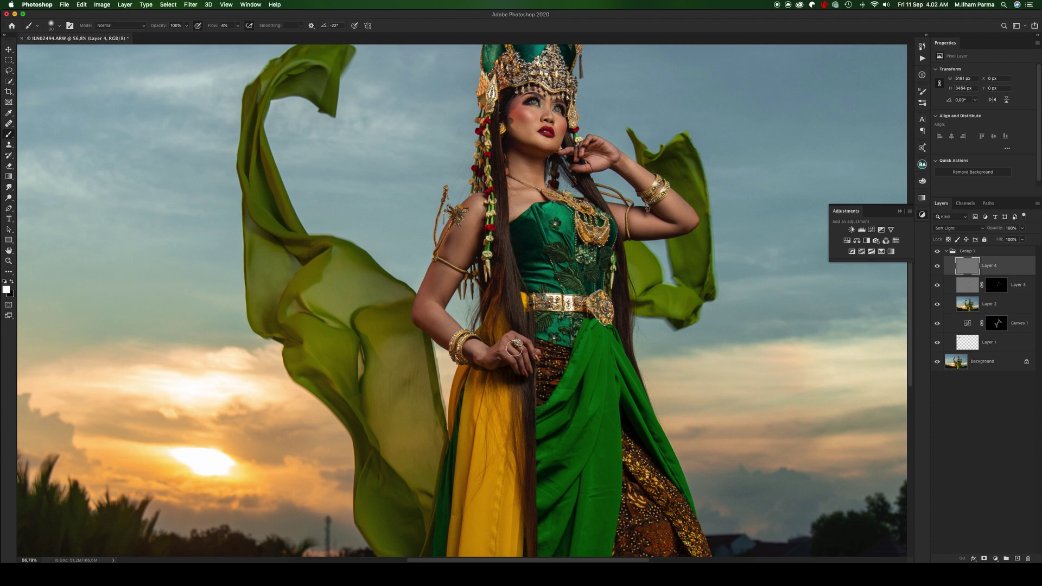
{"action": "left_click_drag", "start_coordinate": [514, 348], "coordinate": [487, 344]}
{"action": "left_click_drag", "start_coordinate": [428, 316], "coordinate": [451, 336]}
{"action": "key", "text": "bracketright"}
{"action": "key", "text": "bracketright"}
{"action": "left_click_drag", "start_coordinate": [536, 185], "coordinate": [558, 168]}
{"action": "mouse_move", "coordinate": [617, 226]}
{"action": "left_mouse_down"}
{"action": "mouse_move", "coordinate": [600, 157]}
{"action": "mouse_move", "coordinate": [530, 133]}
{"action": "left_mouse_up"}
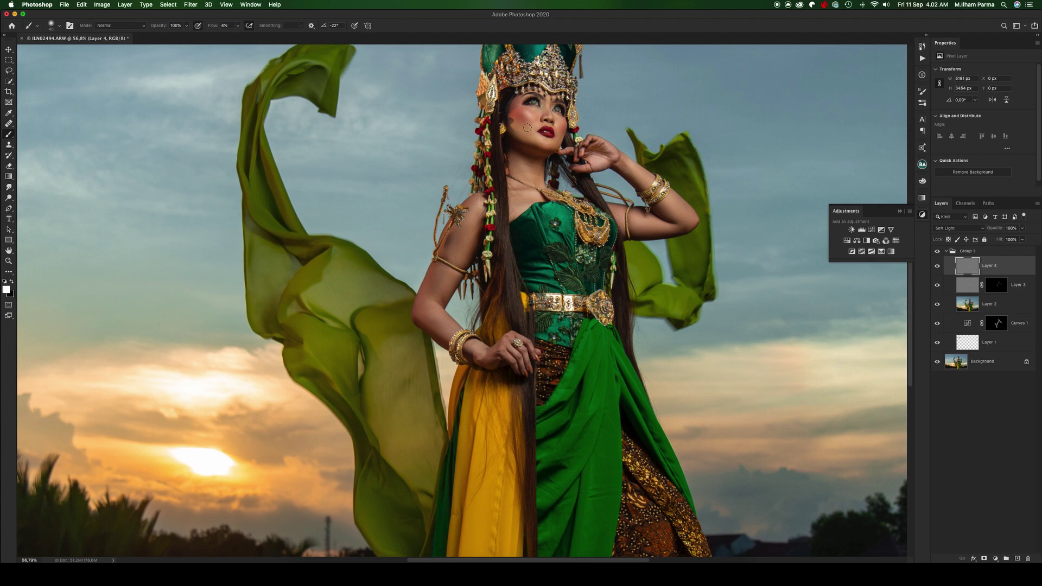
Step: Resize the brush for detail near the nose and inspect the shading
{"action": "key", "text": "bracketright"}
{"action": "key", "text": "bracketleft"}
{"action": "key", "text": "bracketright"}
{"action": "key", "text": "bracketright"}
{"action": "key", "text": "bracketleft"}
{"action": "key", "text": "bracketleft"}
{"action": "key", "text": "bracketleft"}
{"action": "key", "text": "bracketright"}
{"action": "key", "text": "bracketright"}
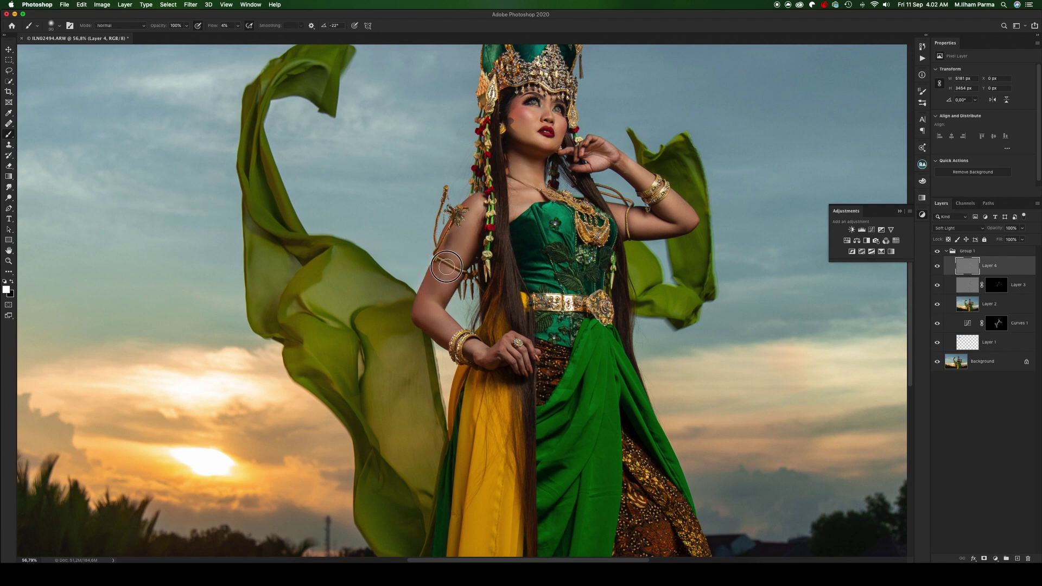
{"action": "key", "text": "bracketleft"}
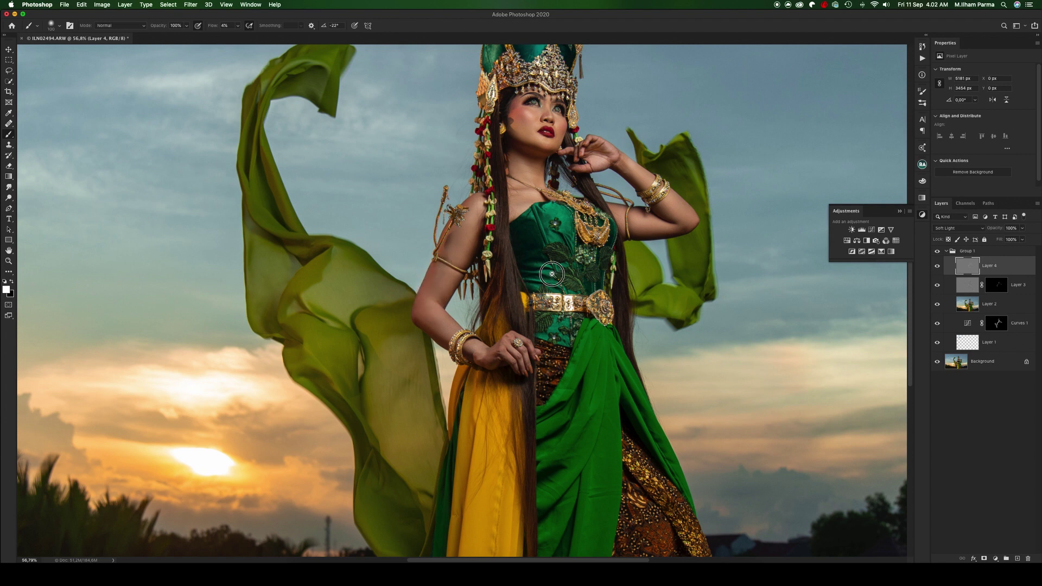
{"action": "scroll", "coordinate": [552, 274], "scroll_direction": "down", "scroll_amount": 5}
{"action": "scroll", "coordinate": [587, 305], "scroll_direction": "up", "scroll_amount": 4}
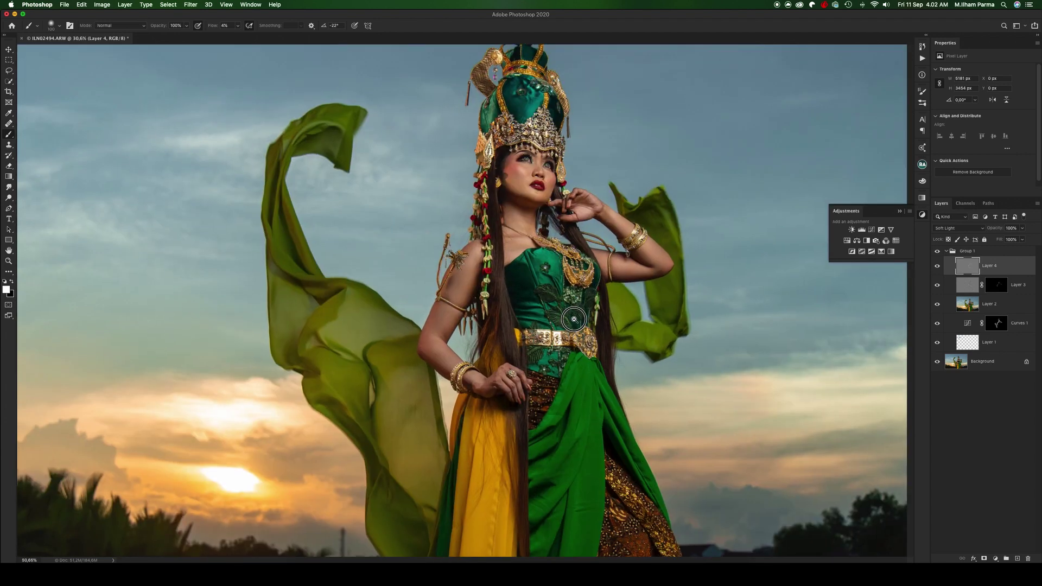
{"action": "scroll", "coordinate": [393, 406], "scroll_direction": "down", "scroll_amount": 3}
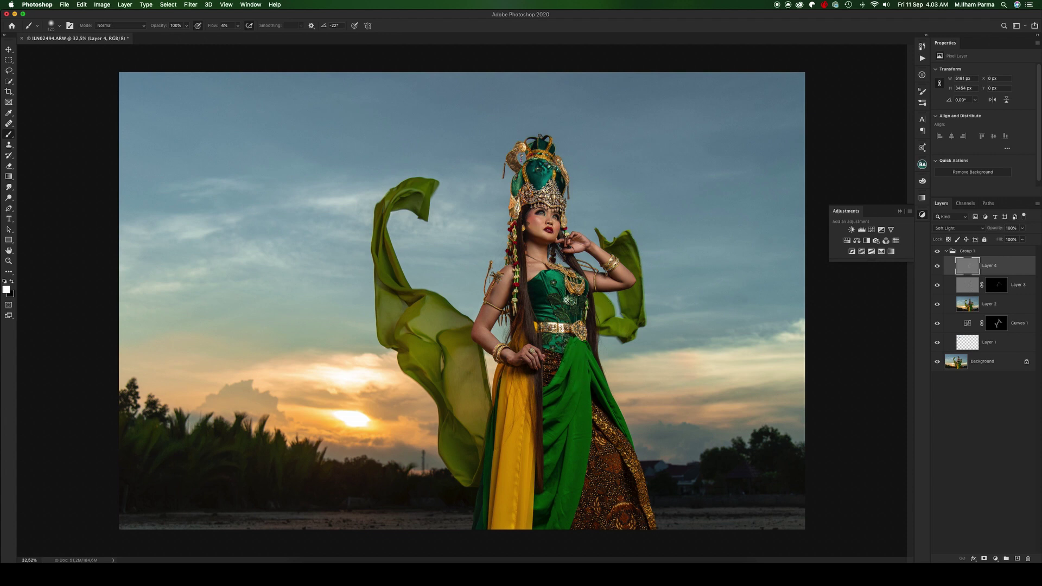
{"action": "scroll", "coordinate": [566, 300], "scroll_direction": "up", "scroll_amount": 3}
{"action": "scroll", "coordinate": [569, 320], "scroll_direction": "down", "scroll_amount": 2}
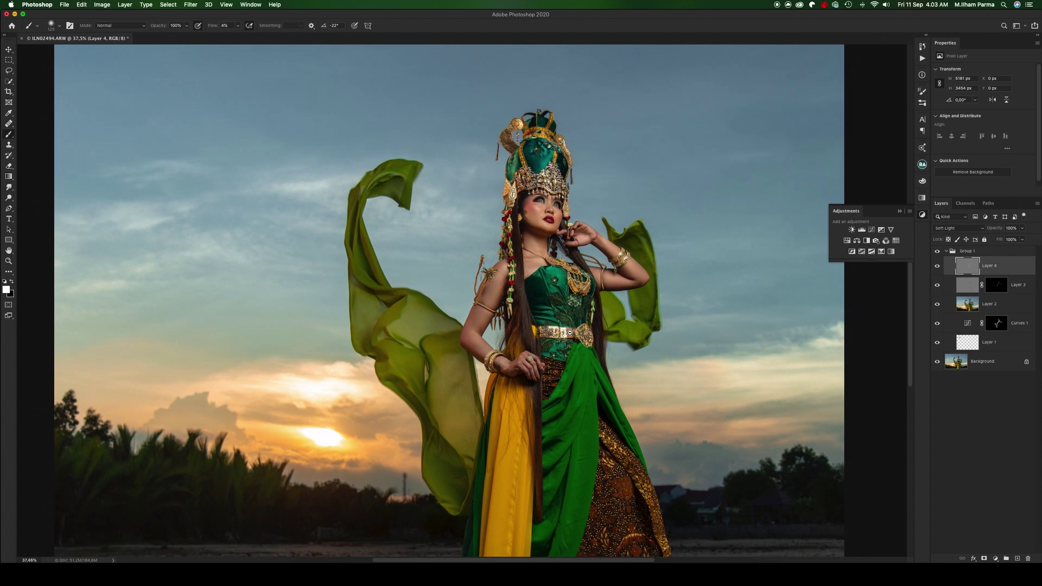
{"action": "scroll", "coordinate": [570, 332], "scroll_direction": "down", "scroll_amount": 2}
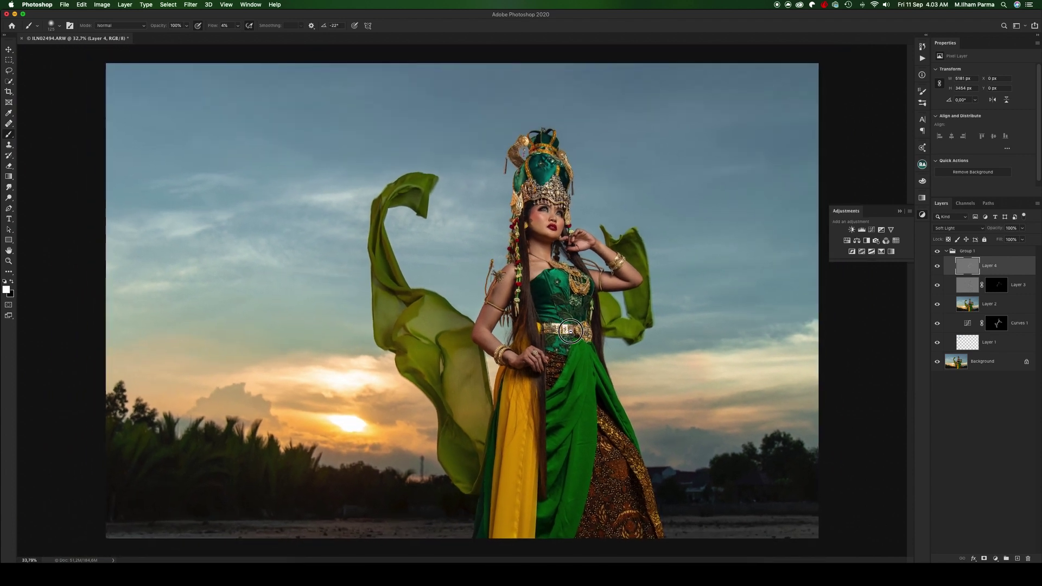
{"action": "scroll", "coordinate": [570, 331], "scroll_direction": "up", "scroll_amount": 1}
Step: Add a Selective Color layer reducing cyan in the Reds
{"action": "left_click", "coordinate": [991, 559]}
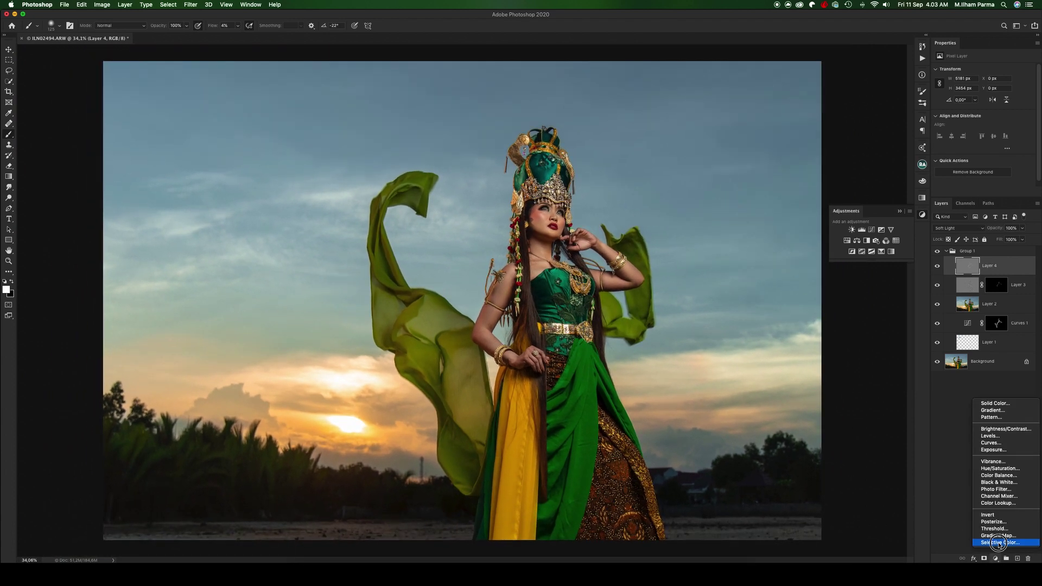
{"action": "left_click", "coordinate": [1001, 541]}
{"action": "left_click", "coordinate": [972, 81]}
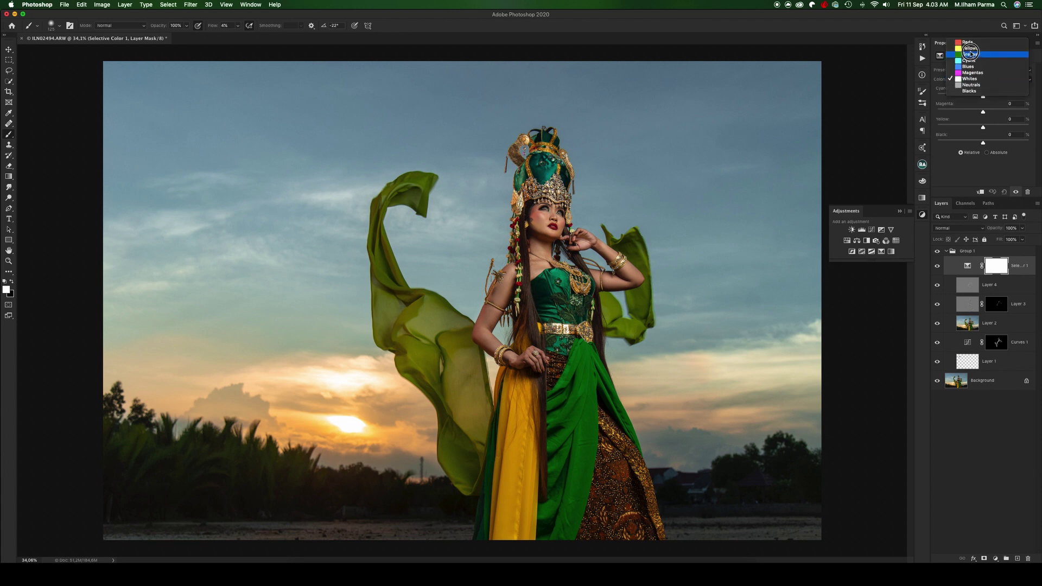
{"action": "left_click", "coordinate": [966, 37]}
{"action": "mouse_move", "coordinate": [983, 97]}
{"action": "left_mouse_down"}
{"action": "mouse_move", "coordinate": [957, 92]}
{"action": "mouse_move", "coordinate": [980, 144]}
{"action": "left_mouse_up"}
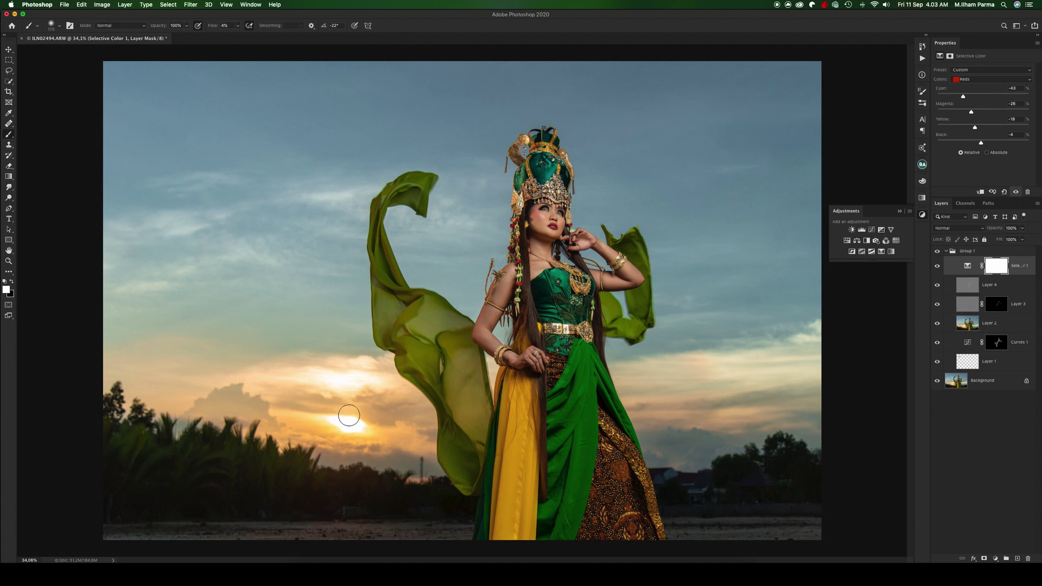
Step: Mask the Selective Color change off the left sunset and sky with a large black brush at 100% flow
{"action": "key", "text": "bracketright"}
{"action": "key", "text": "bracketright"}
{"action": "key", "text": "bracketright"}
{"action": "key", "text": "bracketright"}
{"action": "key", "text": "bracketright"}
{"action": "key", "text": "bracketright"}
{"action": "key", "text": "x"}
{"action": "key", "text": "shift+0"}
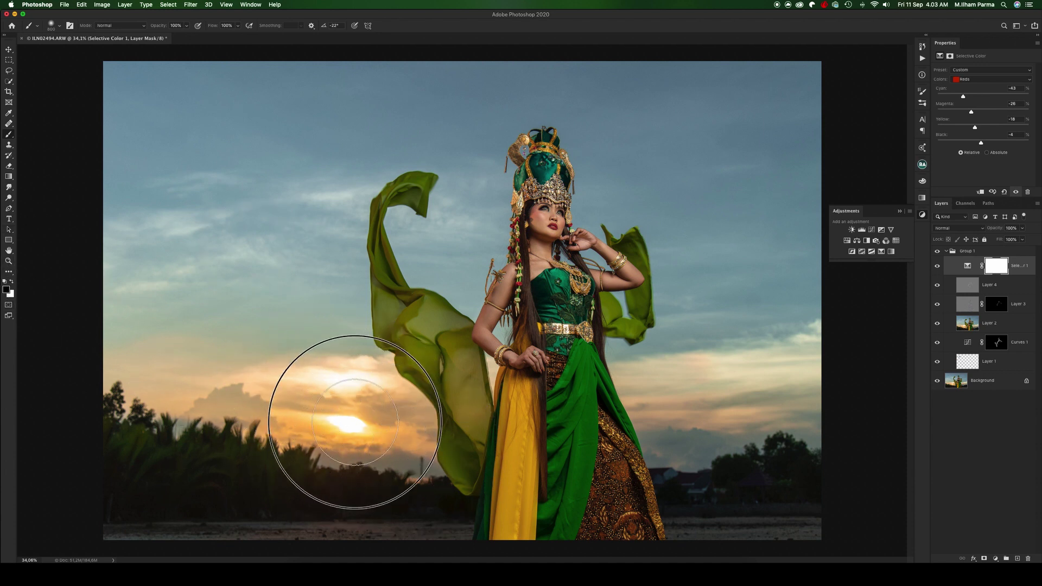
{"action": "left_click_drag", "start_coordinate": [355, 422], "coordinate": [216, 400]}
{"action": "left_click_drag", "start_coordinate": [775, 395], "coordinate": [804, 417]}
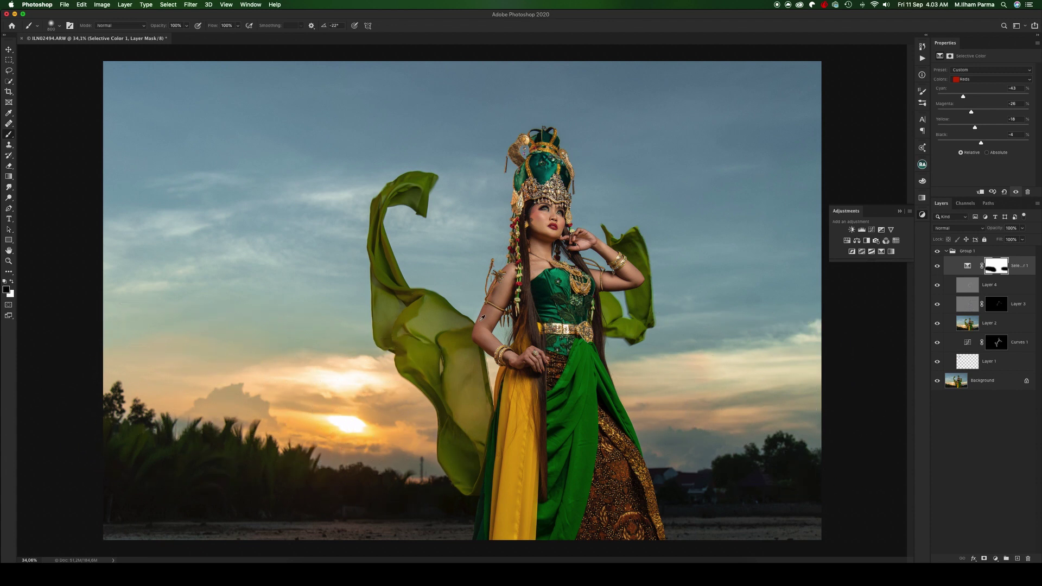
{"action": "scroll", "coordinate": [482, 318], "scroll_direction": "down", "scroll_amount": 2}
{"action": "scroll", "coordinate": [419, 349], "scroll_direction": "up", "scroll_amount": 4}
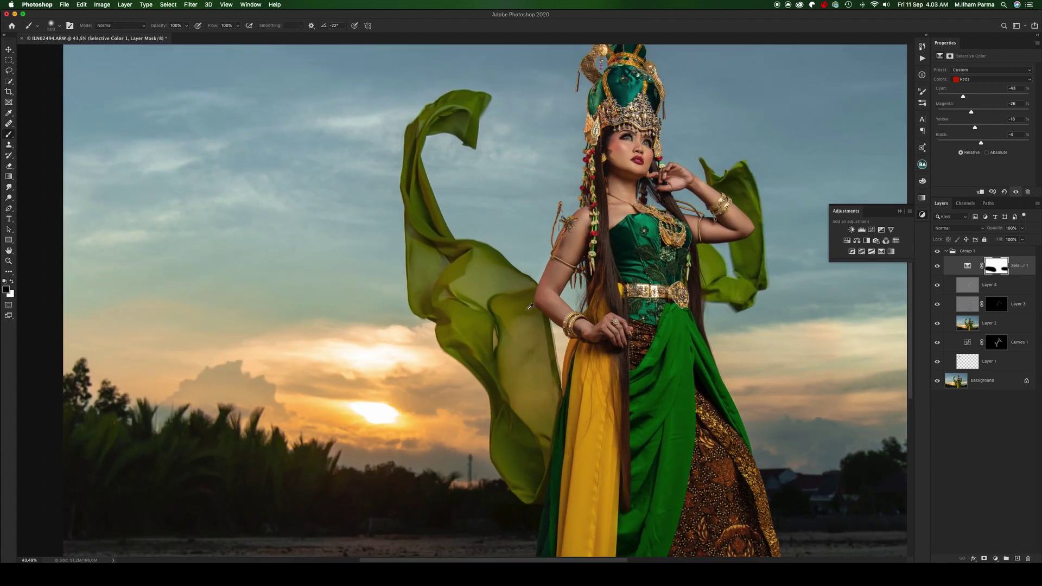
{"action": "scroll", "coordinate": [470, 359], "scroll_direction": "down", "scroll_amount": 3}
{"action": "scroll", "coordinate": [470, 358], "scroll_direction": "down", "scroll_amount": 1}
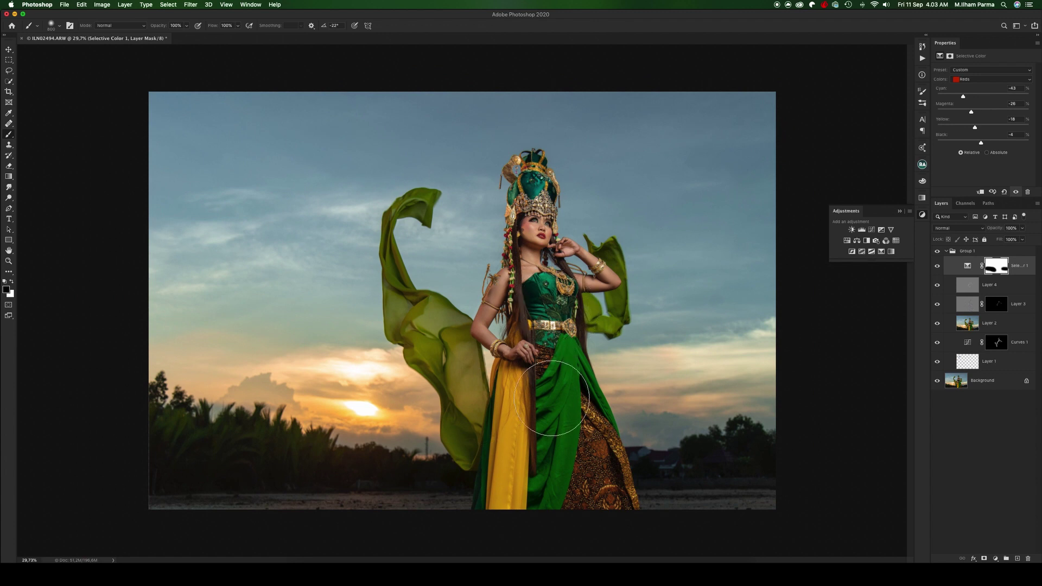
{"action": "scroll", "coordinate": [527, 401], "scroll_direction": "up", "scroll_amount": 2}
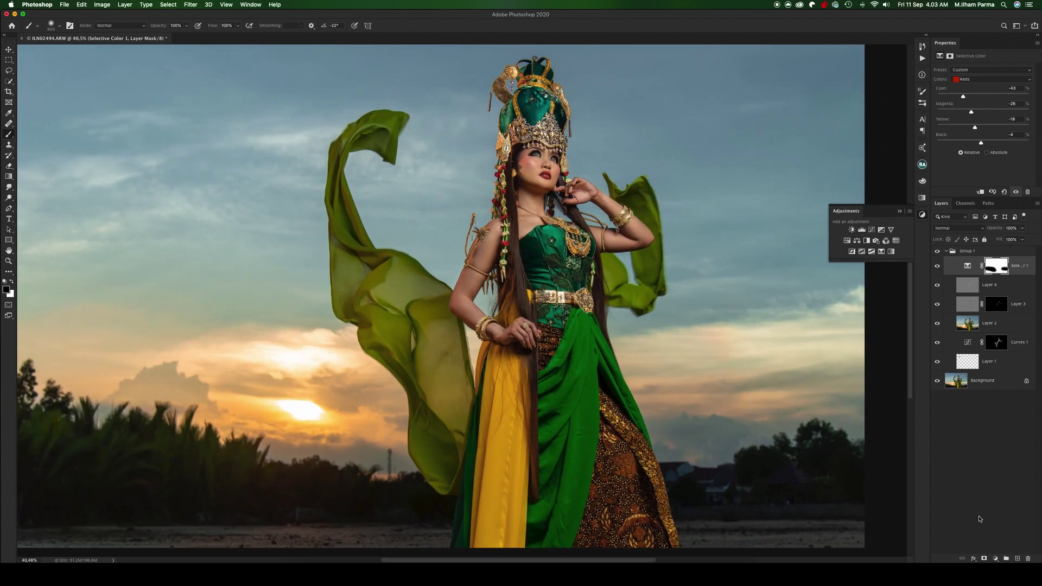
{"action": "left_click", "coordinate": [996, 559]}
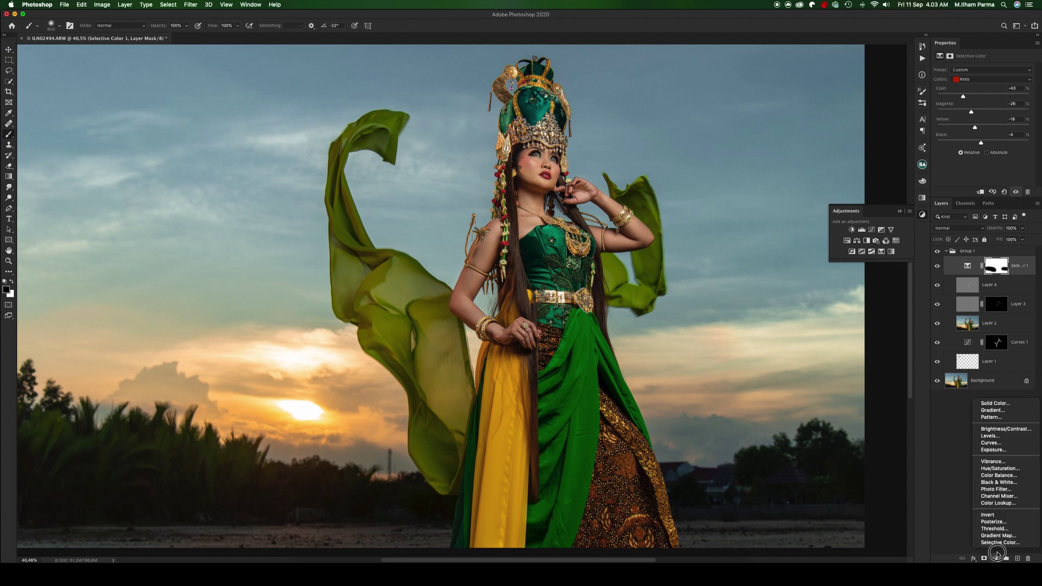
Step: Add a colorized Hue/Saturation layer with Hue ~107, Saturation 34, and an inverted mask
{"action": "left_click", "coordinate": [1001, 469]}
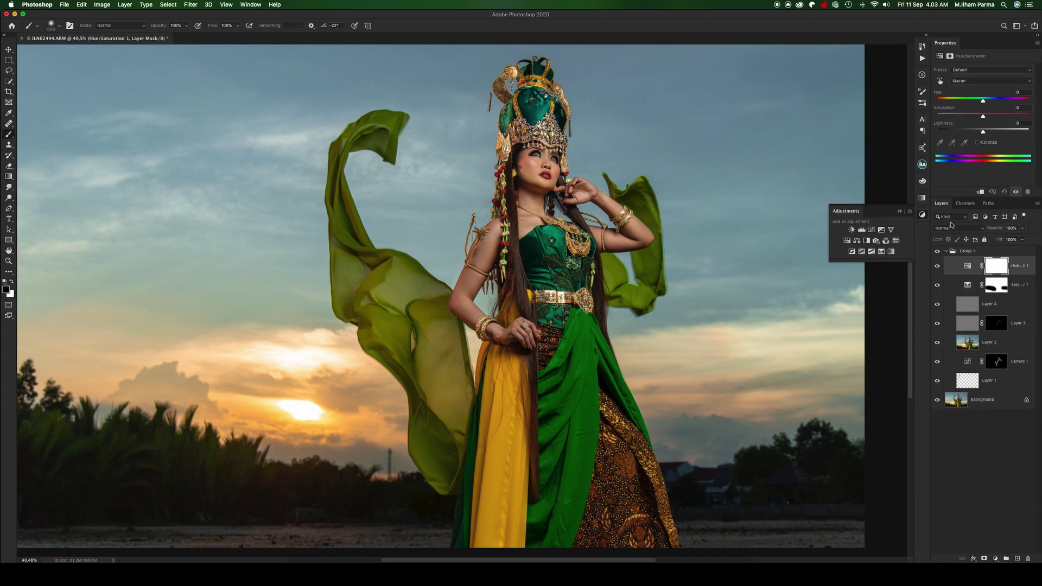
{"action": "left_click", "coordinate": [978, 143]}
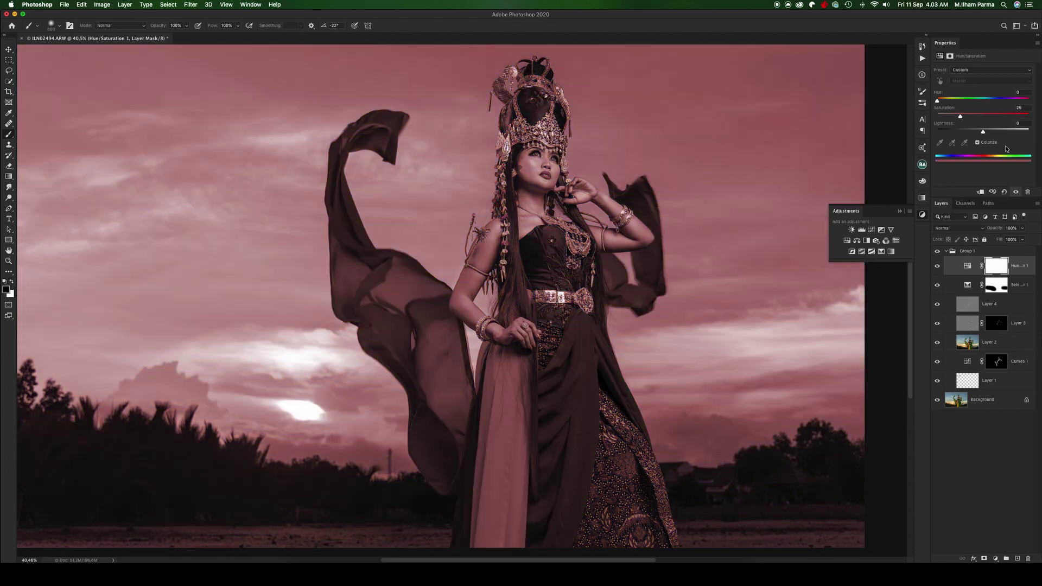
{"action": "left_click_drag", "start_coordinate": [961, 117], "coordinate": [963, 102]}
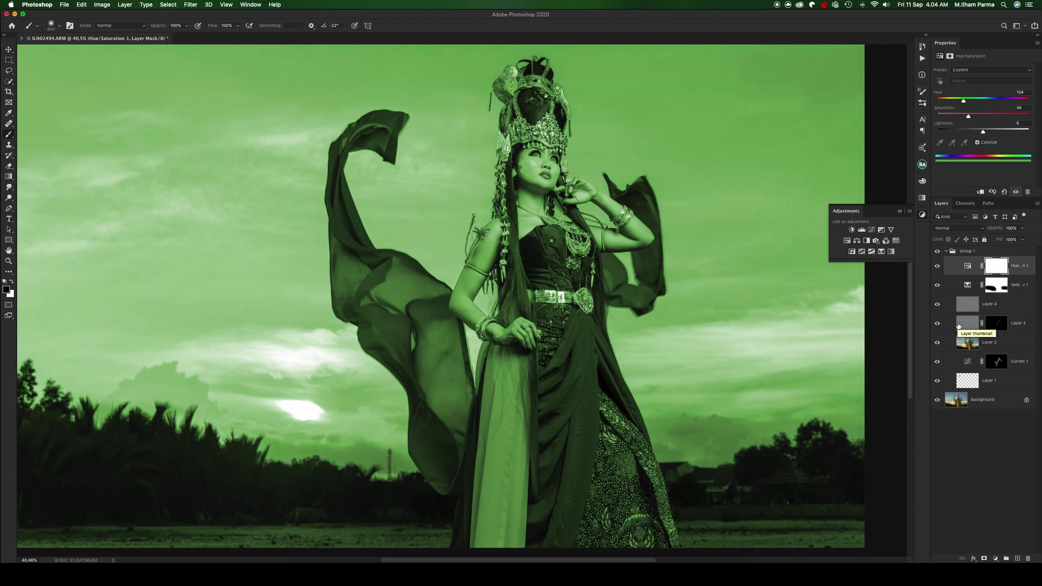
{"action": "key", "text": "ctrl+i"}
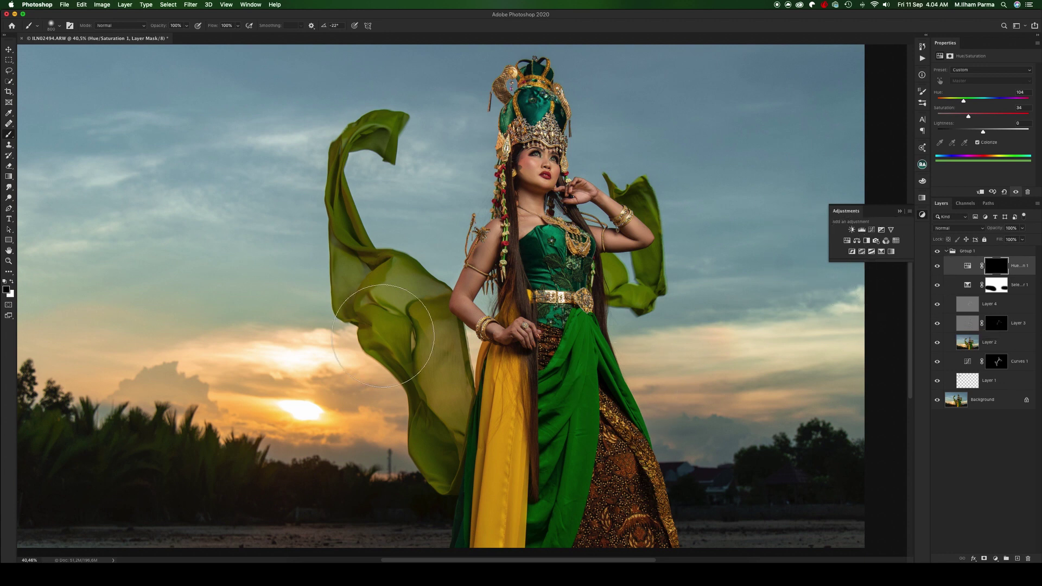
Step: Paint the green tint back in over the left scarf and skirt with a small white brush
{"action": "key", "text": "bracketleft"}
{"action": "key", "text": "bracketleft"}
{"action": "key", "text": "bracketleft"}
{"action": "key", "text": "x"}
{"action": "left_click_drag", "start_coordinate": [402, 295], "coordinate": [445, 380]}
{"action": "key", "text": "bracketleft"}
{"action": "key", "text": "bracketleft"}
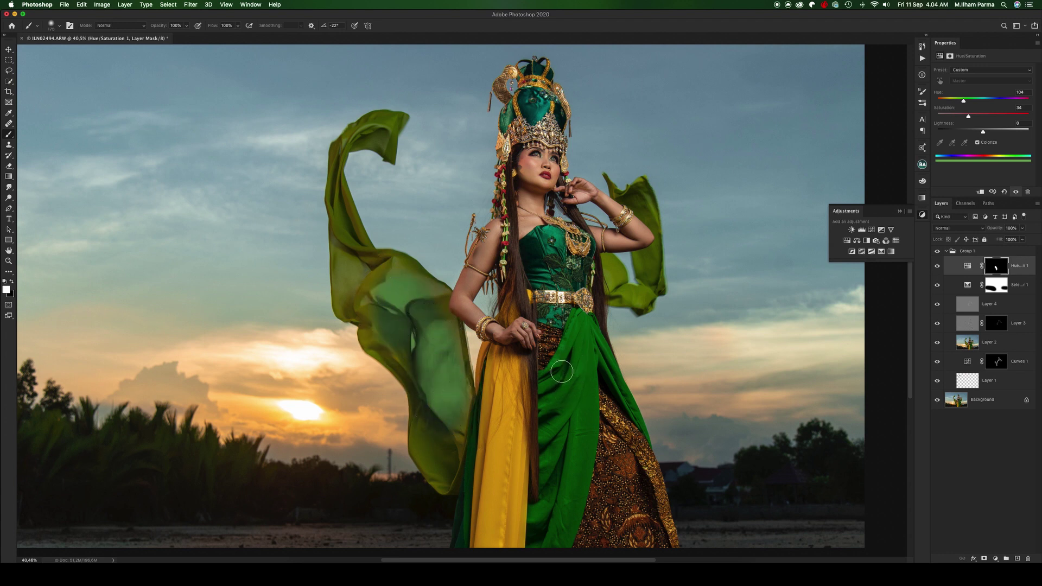
{"action": "mouse_move", "coordinate": [547, 377]}
{"action": "left_mouse_down"}
{"action": "mouse_move", "coordinate": [550, 326]}
{"action": "mouse_move", "coordinate": [570, 375]}
{"action": "mouse_move", "coordinate": [556, 372]}
{"action": "mouse_move", "coordinate": [542, 402]}
{"action": "mouse_move", "coordinate": [559, 507]}
{"action": "mouse_move", "coordinate": [580, 447]}
{"action": "mouse_move", "coordinate": [570, 505]}
{"action": "left_mouse_up"}
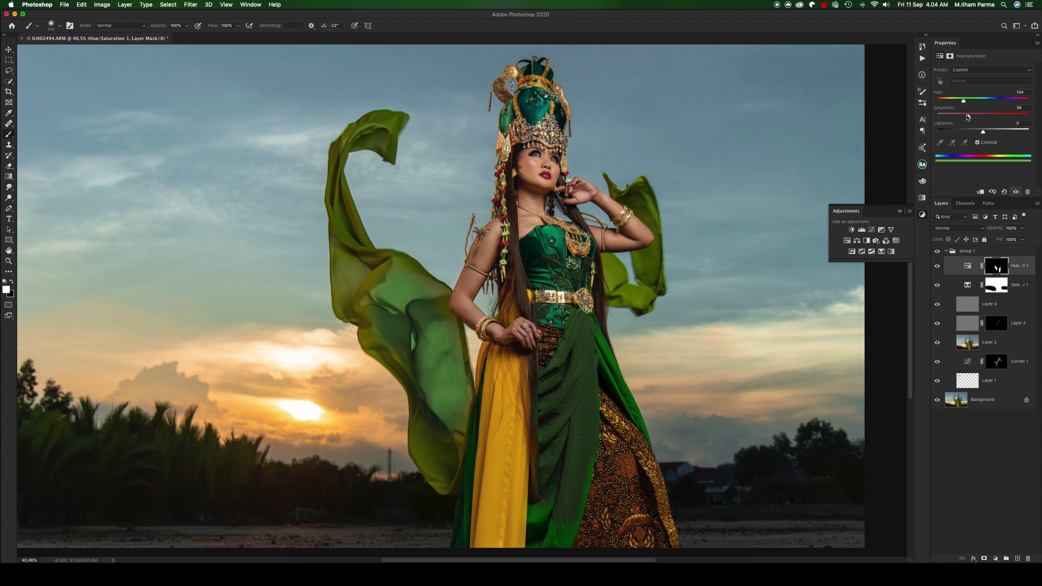
Step: Fine-tune the green tint's saturation, hue and lightness in Properties
{"action": "left_click_drag", "start_coordinate": [969, 117], "coordinate": [983, 119]}
{"action": "mouse_move", "coordinate": [964, 100]}
{"action": "left_mouse_down"}
{"action": "mouse_move", "coordinate": [996, 102]}
{"action": "mouse_move", "coordinate": [971, 101]}
{"action": "left_mouse_up"}
{"action": "left_click_drag", "start_coordinate": [984, 132], "coordinate": [997, 131]}
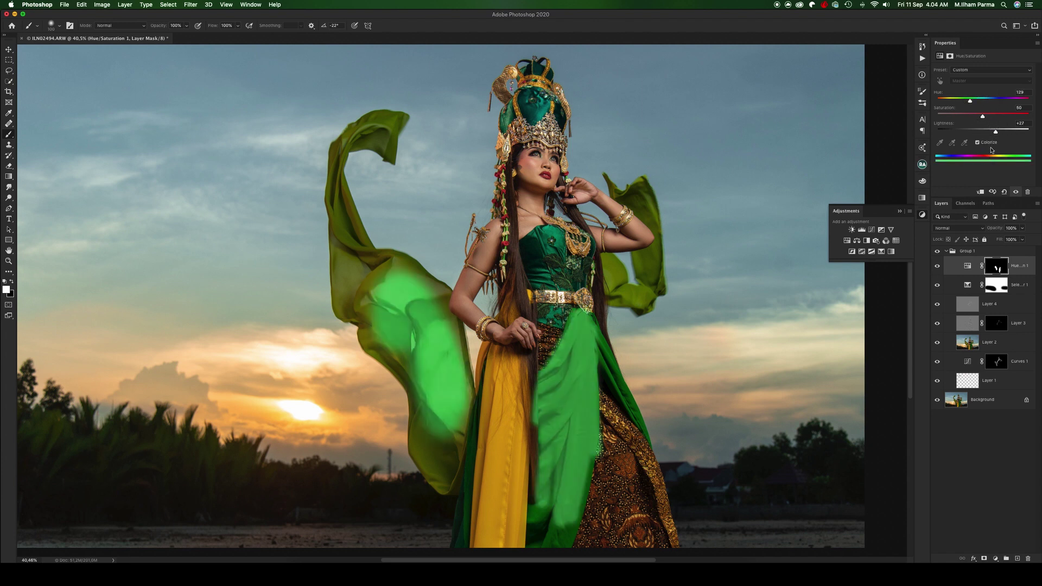
{"action": "left_click", "coordinate": [987, 132]}
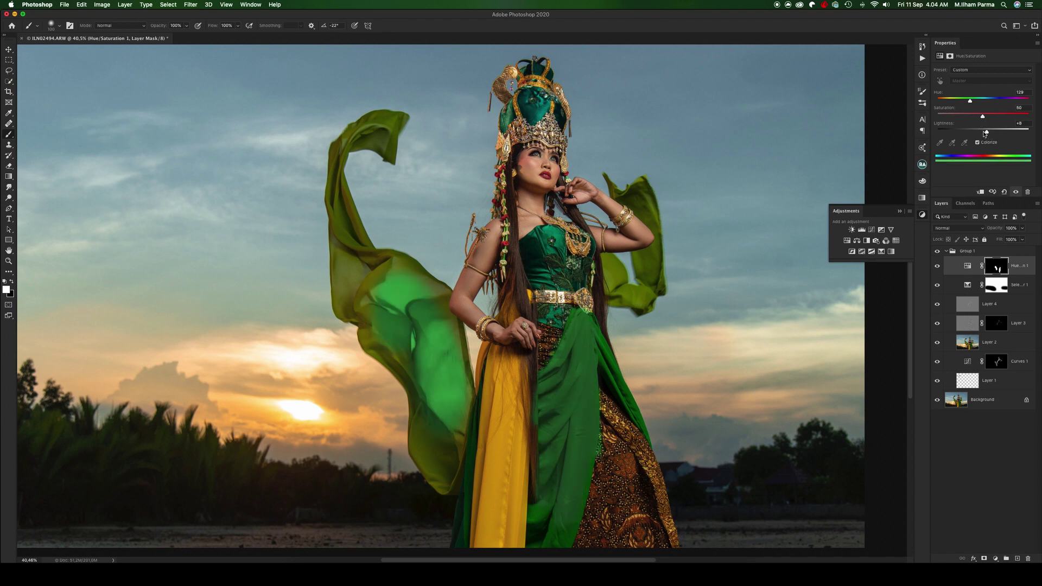
{"action": "left_click_drag", "start_coordinate": [985, 132], "coordinate": [981, 132]}
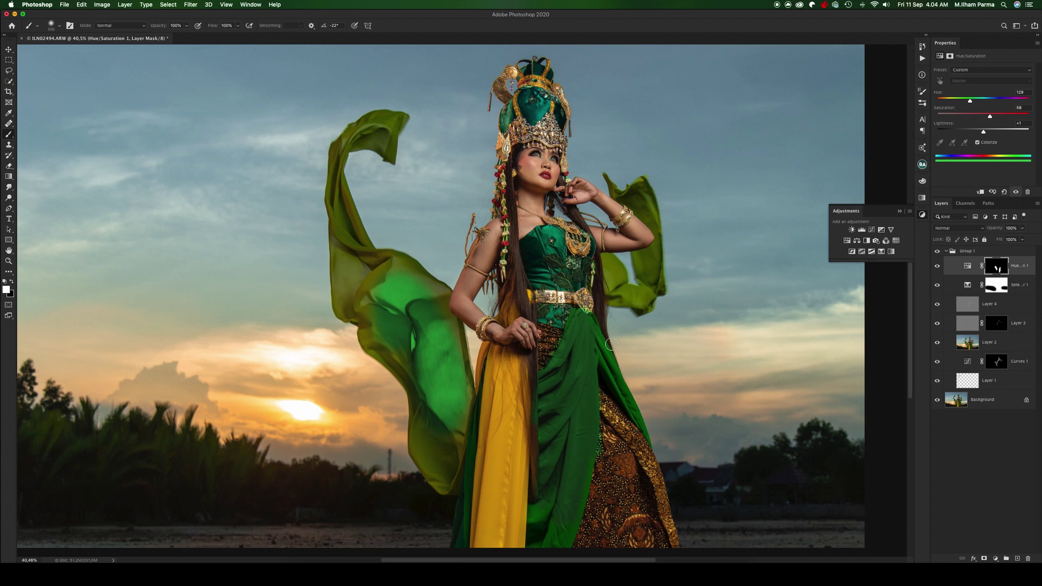
Step: Extend the tint along the lower-left skirt edge and the right dress edge
{"action": "scroll", "coordinate": [586, 407], "scroll_direction": "down", "scroll_amount": 3}
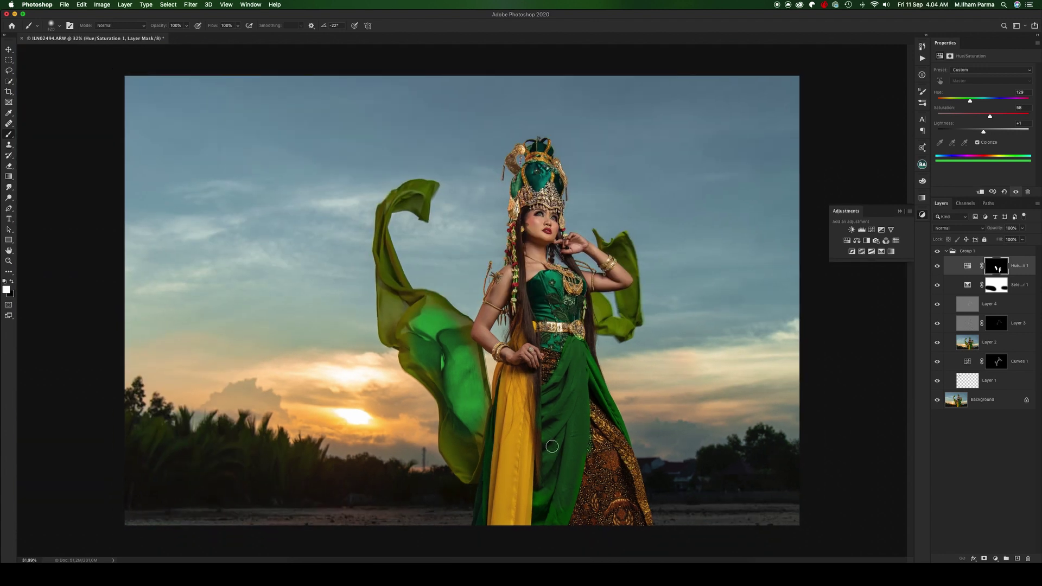
{"action": "mouse_move", "coordinate": [549, 493]}
{"action": "left_mouse_down"}
{"action": "mouse_move", "coordinate": [571, 483]}
{"action": "mouse_move", "coordinate": [567, 509]}
{"action": "left_mouse_up"}
{"action": "left_click_drag", "start_coordinate": [560, 383], "coordinate": [601, 344]}
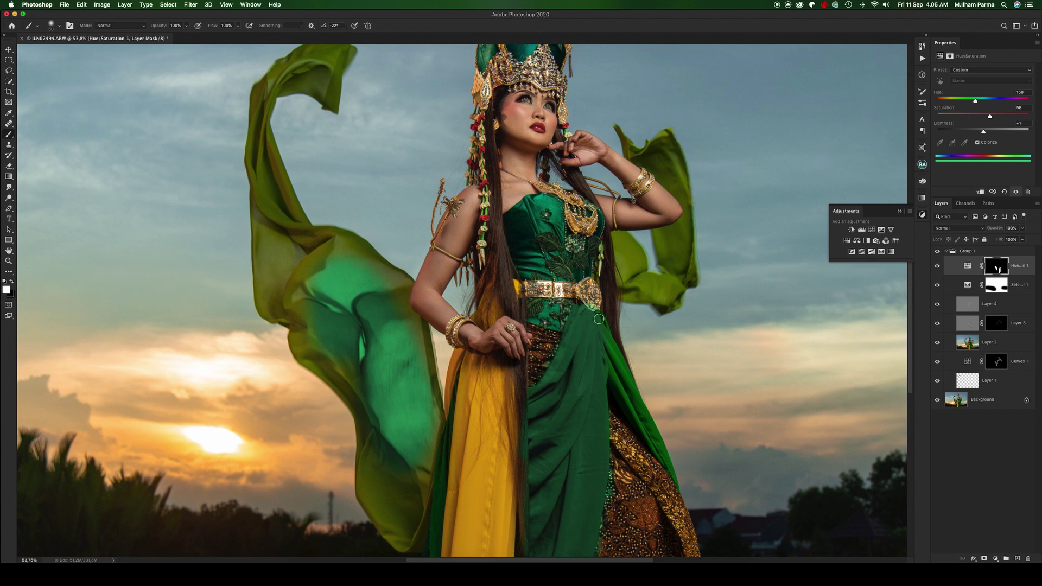
{"action": "scroll", "coordinate": [619, 388], "scroll_direction": "down", "scroll_amount": 3}
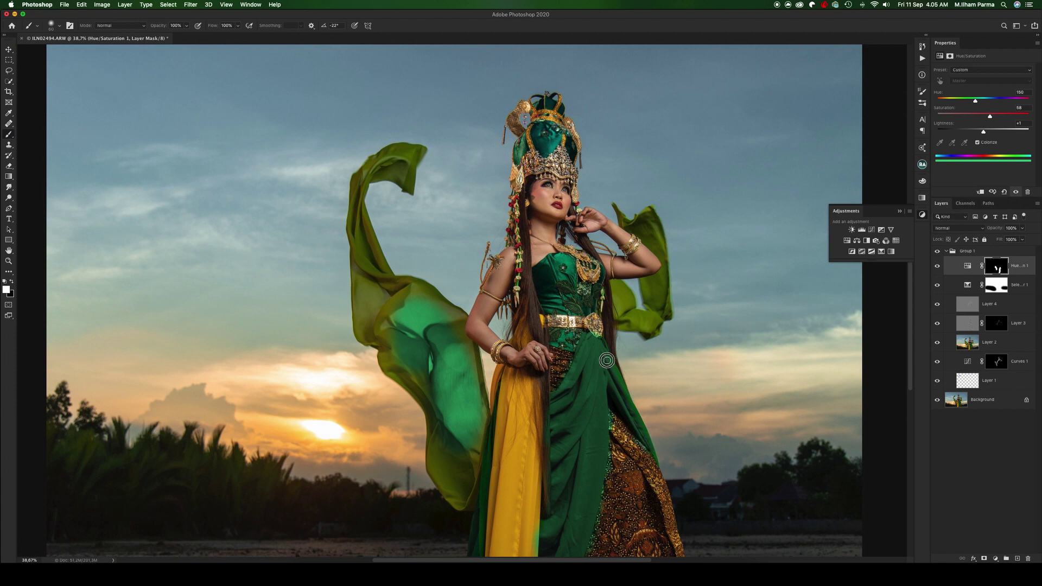
{"action": "left_click_drag", "start_coordinate": [636, 416], "coordinate": [625, 400]}
{"action": "scroll", "coordinate": [539, 361], "scroll_direction": "down", "scroll_amount": 1}
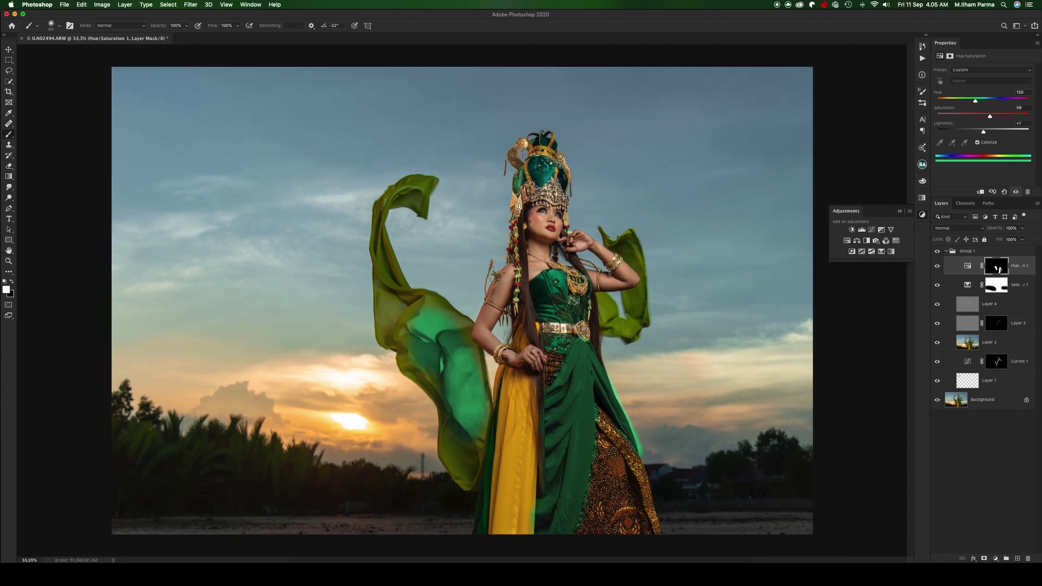
Step: Paint the green tint over the left scarf and the raised right scarf
{"action": "left_click_drag", "start_coordinate": [455, 422], "coordinate": [465, 474]}
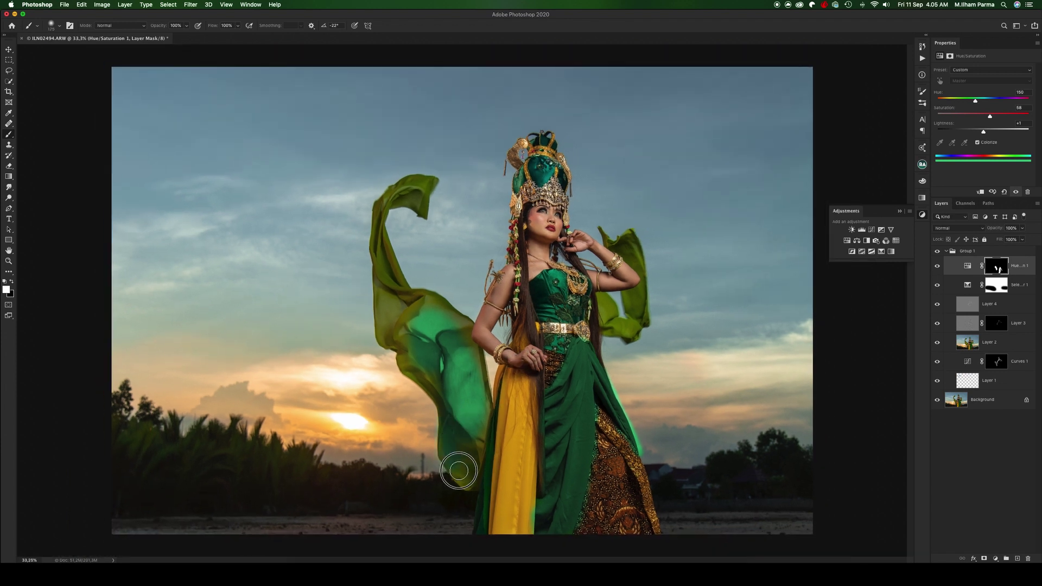
{"action": "mouse_move", "coordinate": [480, 426]}
{"action": "left_mouse_down"}
{"action": "mouse_move", "coordinate": [464, 338]}
{"action": "mouse_move", "coordinate": [426, 307]}
{"action": "mouse_move", "coordinate": [409, 332]}
{"action": "mouse_move", "coordinate": [410, 355]}
{"action": "mouse_move", "coordinate": [453, 462]}
{"action": "left_mouse_up"}
{"action": "mouse_move", "coordinate": [399, 302]}
{"action": "left_mouse_down"}
{"action": "mouse_move", "coordinate": [384, 305]}
{"action": "mouse_move", "coordinate": [389, 336]}
{"action": "mouse_move", "coordinate": [374, 217]}
{"action": "mouse_move", "coordinate": [377, 243]}
{"action": "mouse_move", "coordinate": [380, 206]}
{"action": "mouse_move", "coordinate": [402, 186]}
{"action": "mouse_move", "coordinate": [395, 203]}
{"action": "mouse_move", "coordinate": [423, 209]}
{"action": "mouse_move", "coordinate": [432, 184]}
{"action": "mouse_move", "coordinate": [414, 179]}
{"action": "mouse_move", "coordinate": [419, 190]}
{"action": "mouse_move", "coordinate": [399, 184]}
{"action": "mouse_move", "coordinate": [381, 205]}
{"action": "mouse_move", "coordinate": [379, 236]}
{"action": "mouse_move", "coordinate": [415, 318]}
{"action": "mouse_move", "coordinate": [425, 293]}
{"action": "mouse_move", "coordinate": [463, 324]}
{"action": "mouse_move", "coordinate": [481, 385]}
{"action": "mouse_move", "coordinate": [478, 371]}
{"action": "mouse_move", "coordinate": [416, 361]}
{"action": "mouse_move", "coordinate": [444, 448]}
{"action": "mouse_move", "coordinate": [432, 415]}
{"action": "left_mouse_up"}
{"action": "key", "text": "bracketleft"}
{"action": "key", "text": "bracketleft"}
{"action": "key", "text": "bracketleft"}
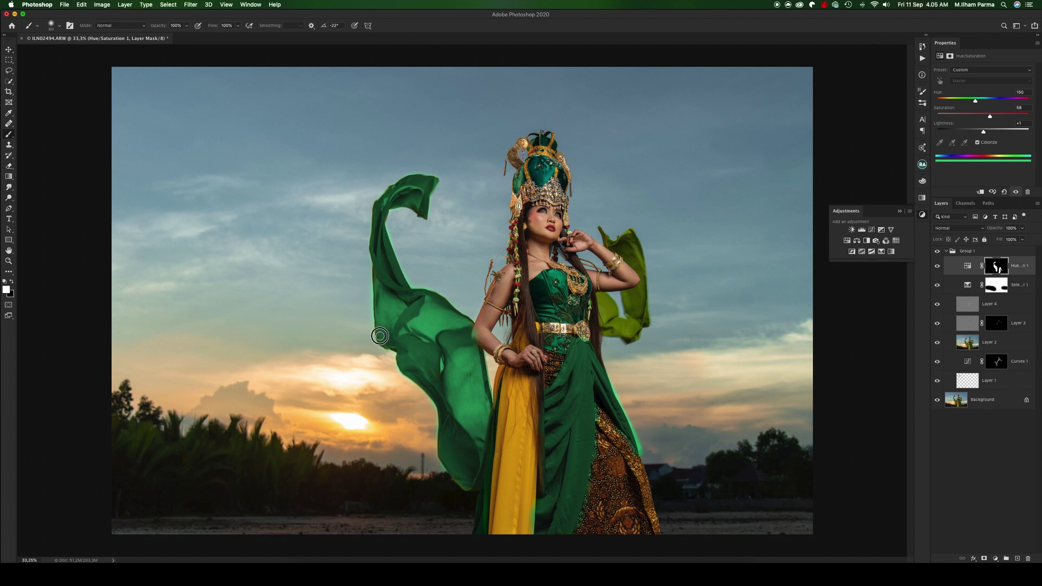
{"action": "mouse_move", "coordinate": [600, 298]}
{"action": "left_mouse_down"}
{"action": "mouse_move", "coordinate": [607, 328]}
{"action": "mouse_move", "coordinate": [627, 338]}
{"action": "mouse_move", "coordinate": [638, 328]}
{"action": "mouse_move", "coordinate": [616, 320]}
{"action": "mouse_move", "coordinate": [605, 298]}
{"action": "mouse_move", "coordinate": [635, 324]}
{"action": "mouse_move", "coordinate": [631, 236]}
{"action": "mouse_move", "coordinate": [641, 266]}
{"action": "mouse_move", "coordinate": [627, 234]}
{"action": "mouse_move", "coordinate": [604, 233]}
{"action": "mouse_move", "coordinate": [636, 259]}
{"action": "left_mouse_up"}
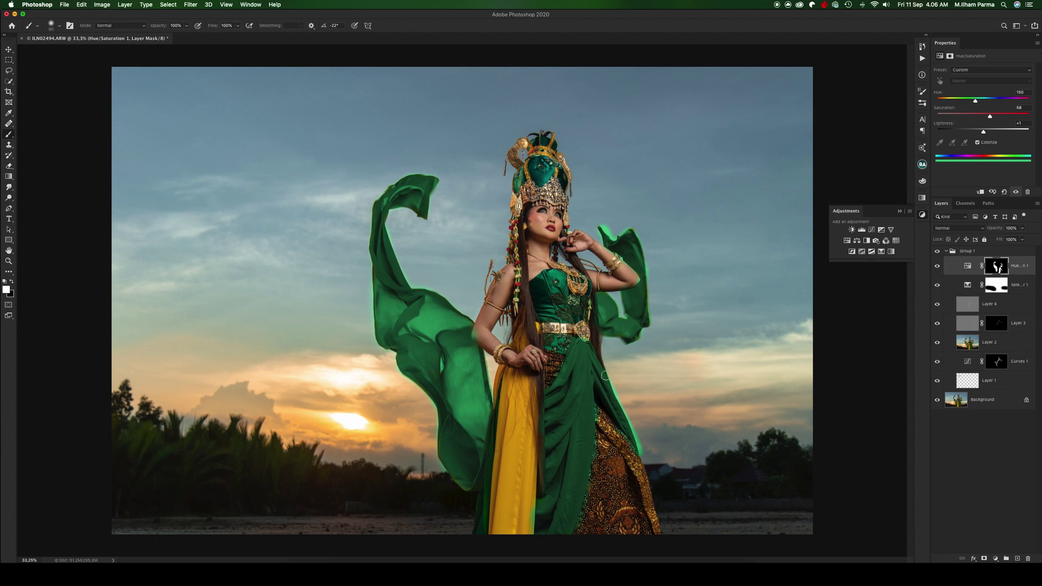
{"action": "scroll", "coordinate": [622, 430], "scroll_direction": "up", "scroll_amount": 5}
Step: Paint black on the mask to remove the green glow along the garment edge
{"action": "scroll", "coordinate": [586, 396], "scroll_direction": "up", "scroll_amount": 5}
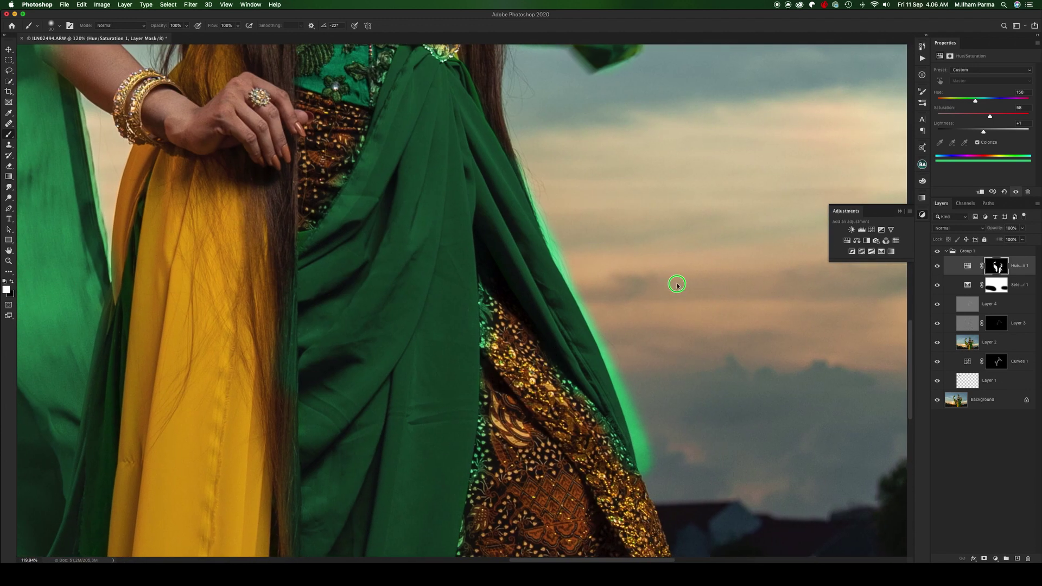
{"action": "right_click", "coordinate": [677, 284]}
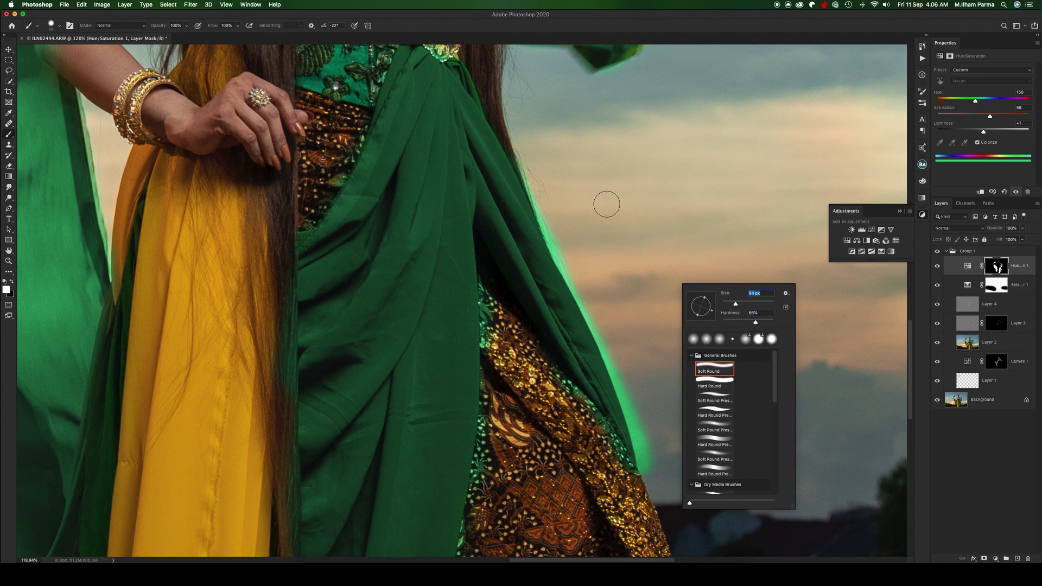
{"action": "key", "text": "Return"}
{"action": "key", "text": "x"}
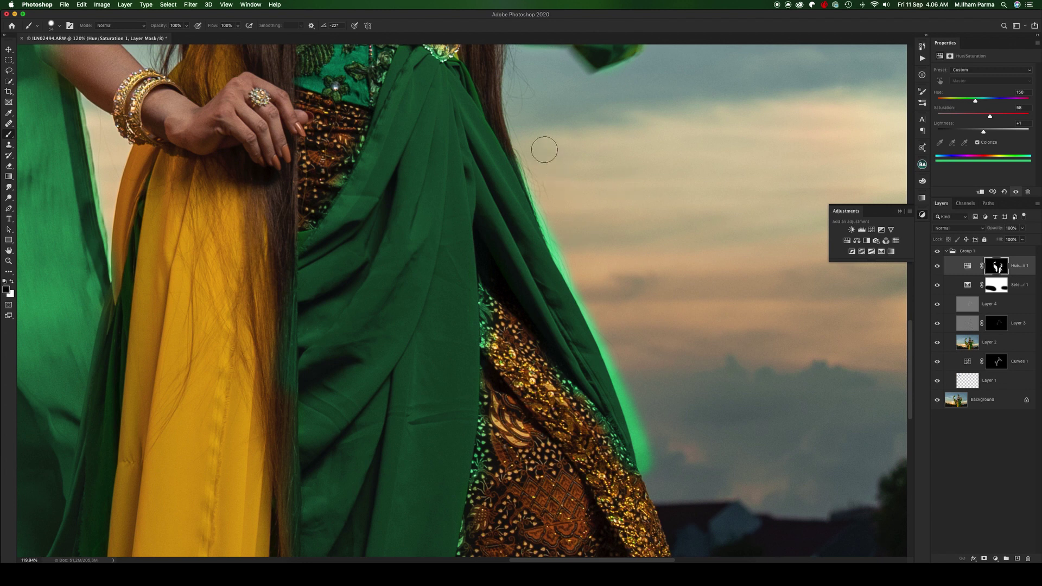
{"action": "left_click_drag", "start_coordinate": [526, 147], "coordinate": [671, 499]}
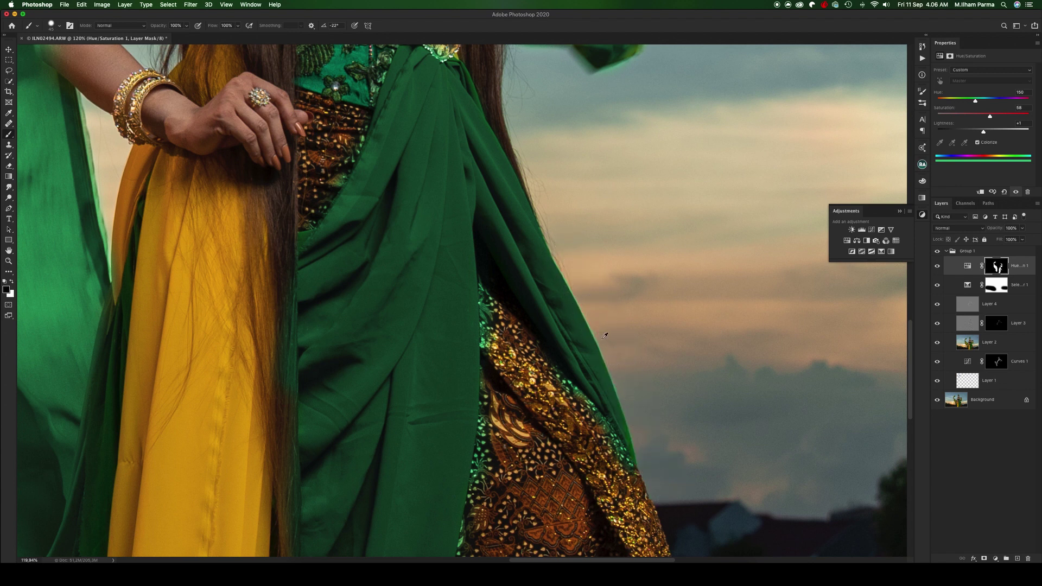
{"action": "scroll", "coordinate": [608, 329], "scroll_direction": "down", "scroll_amount": 3}
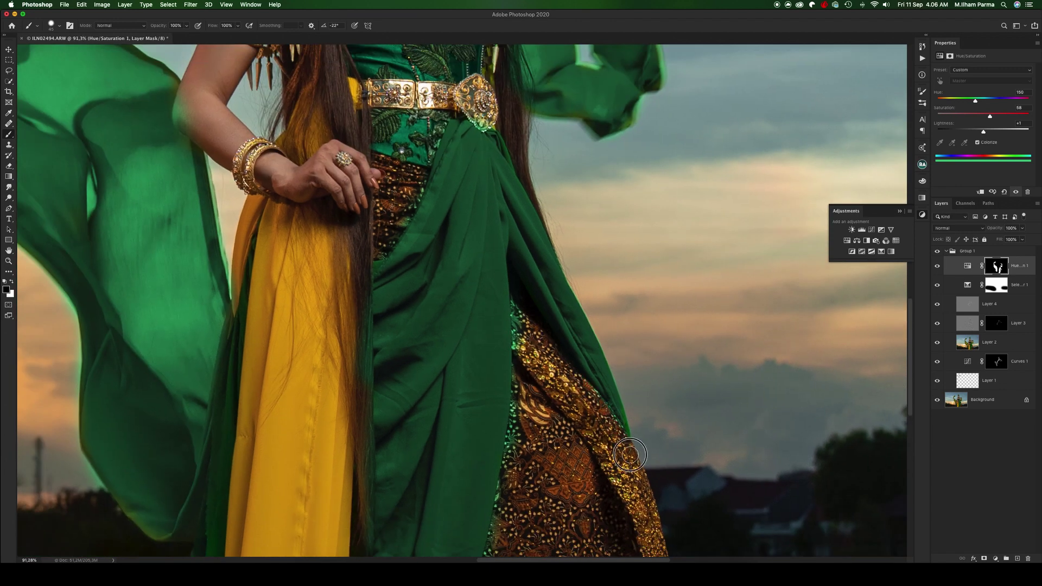
{"action": "key", "text": "bracketright"}
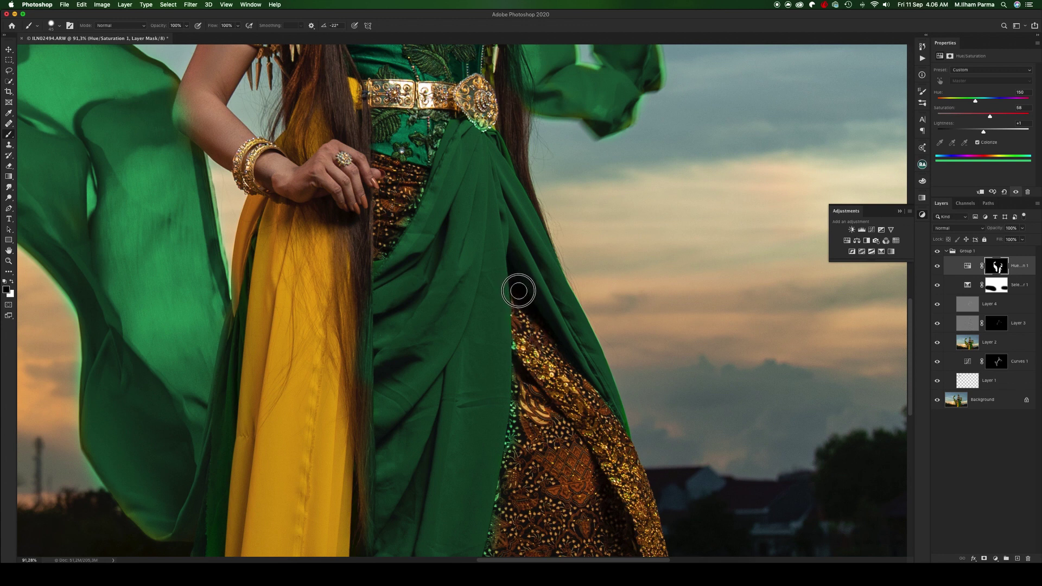
{"action": "key", "text": "bracketleft"}
{"action": "left_click_drag", "start_coordinate": [514, 413], "coordinate": [533, 271]}
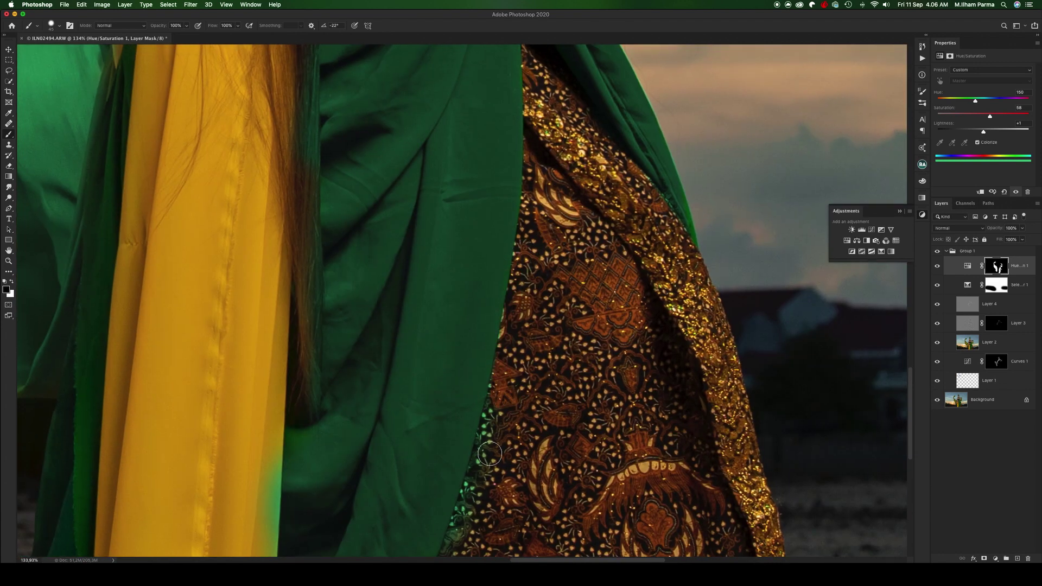
{"action": "scroll", "coordinate": [501, 396], "scroll_direction": "down", "scroll_amount": 5}
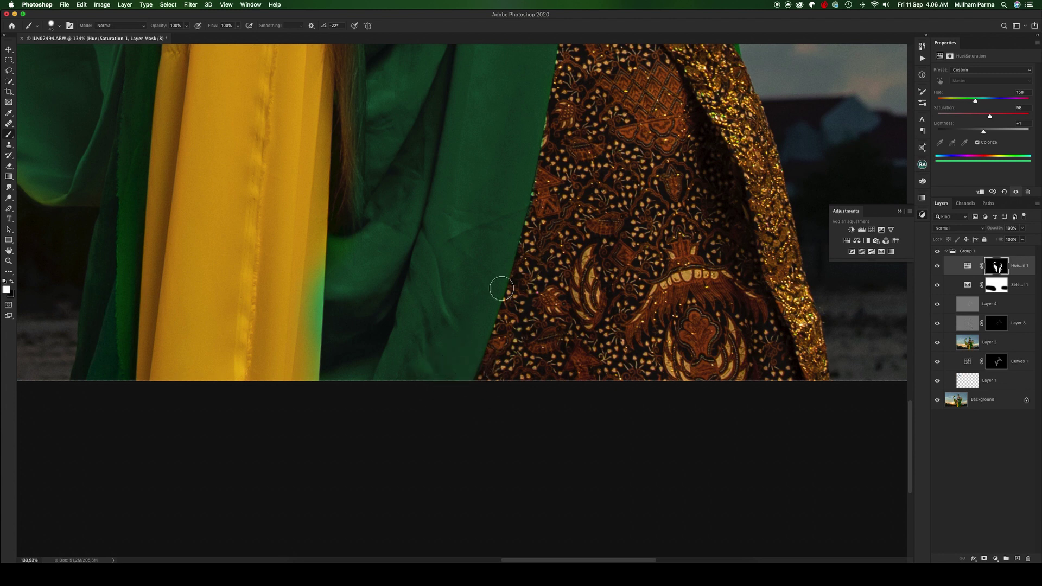
{"action": "mouse_move", "coordinate": [496, 286]}
{"action": "left_mouse_down"}
{"action": "mouse_move", "coordinate": [465, 292]}
{"action": "mouse_move", "coordinate": [536, 251]}
{"action": "mouse_move", "coordinate": [524, 410]}
{"action": "left_mouse_up"}
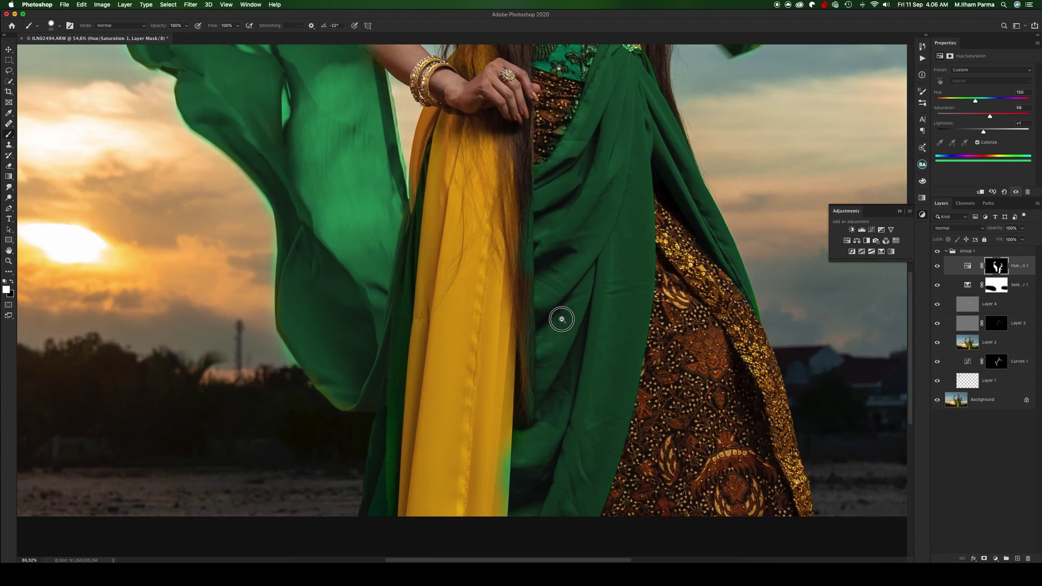
{"action": "left_click", "coordinate": [522, 418]}
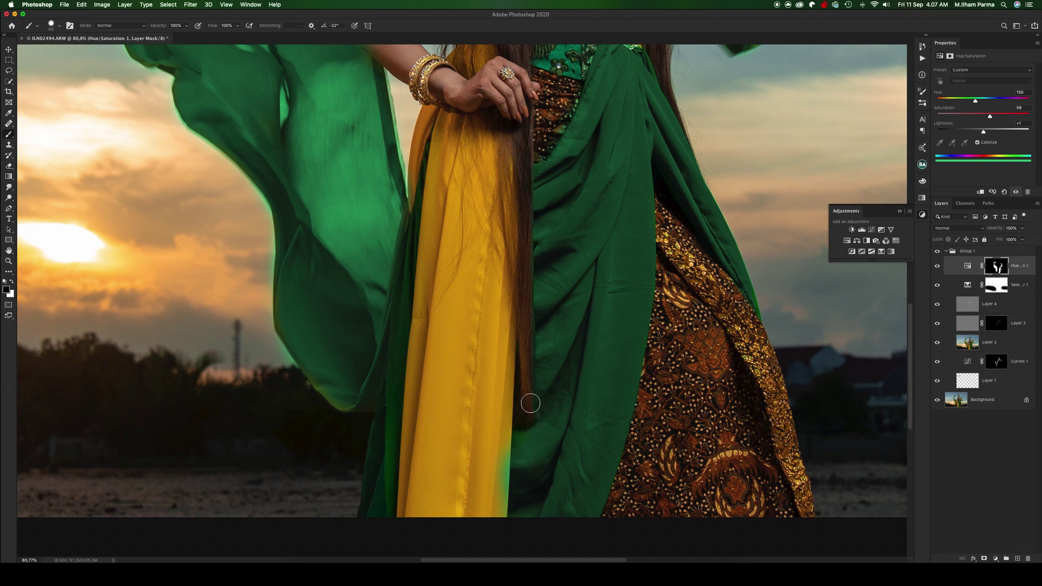
Step: Clear the green tint off the hair strands down to their lower end
{"action": "mouse_move", "coordinate": [520, 413]}
{"action": "left_mouse_down"}
{"action": "mouse_move", "coordinate": [521, 196]}
{"action": "mouse_move", "coordinate": [514, 369]}
{"action": "left_mouse_up"}
{"action": "scroll", "coordinate": [493, 401], "scroll_direction": "down", "scroll_amount": 5}
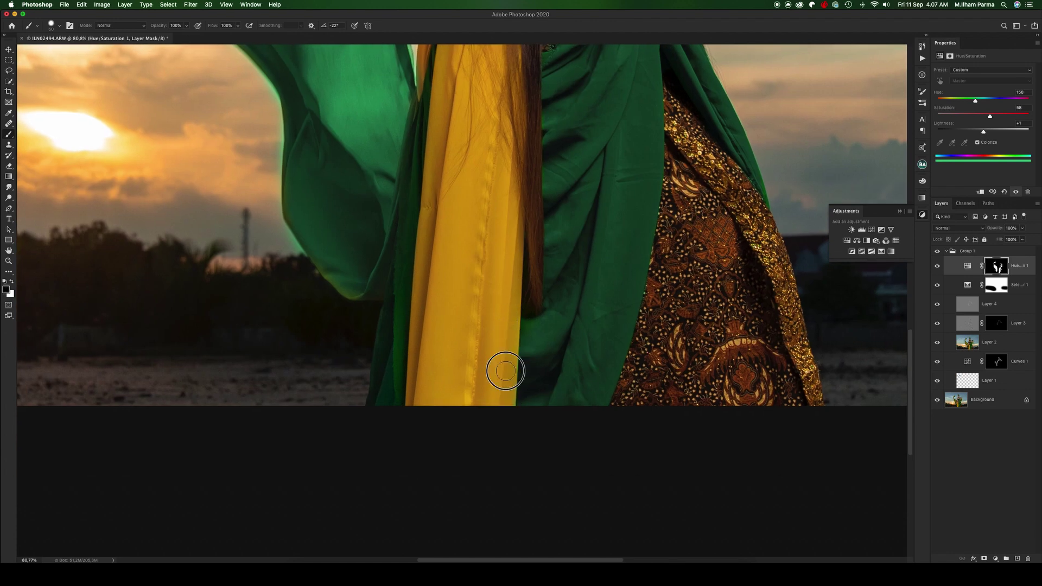
{"action": "left_click_drag", "start_coordinate": [538, 330], "coordinate": [532, 297]}
{"action": "left_click", "coordinate": [581, 264], "text": "alt"}
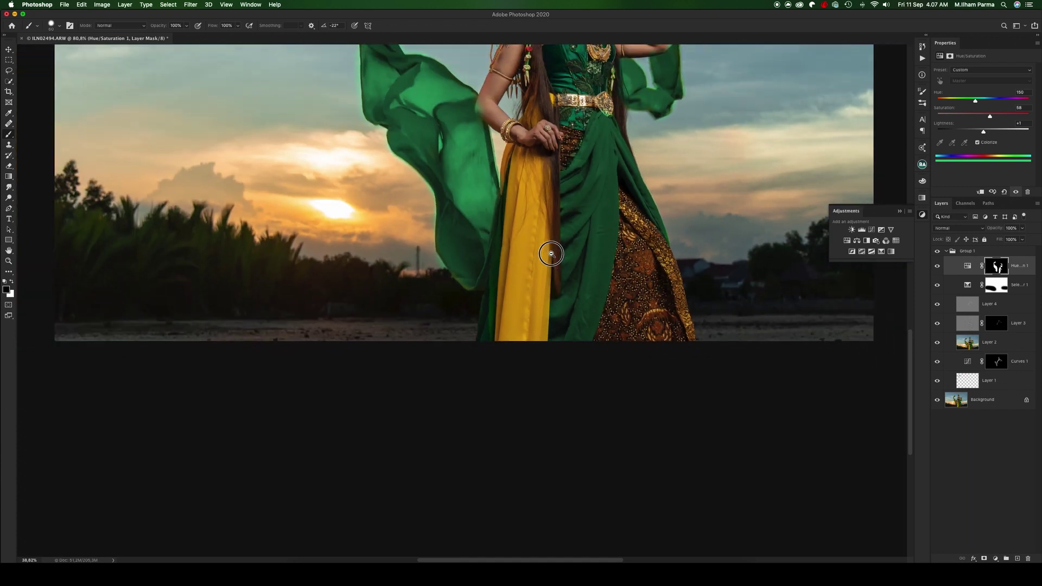
{"action": "left_click", "coordinate": [588, 258], "text": "alt"}
{"action": "scroll", "coordinate": [582, 248], "scroll_direction": "up", "scroll_amount": 5}
{"action": "scroll", "coordinate": [598, 268], "scroll_direction": "down", "scroll_amount": 5}
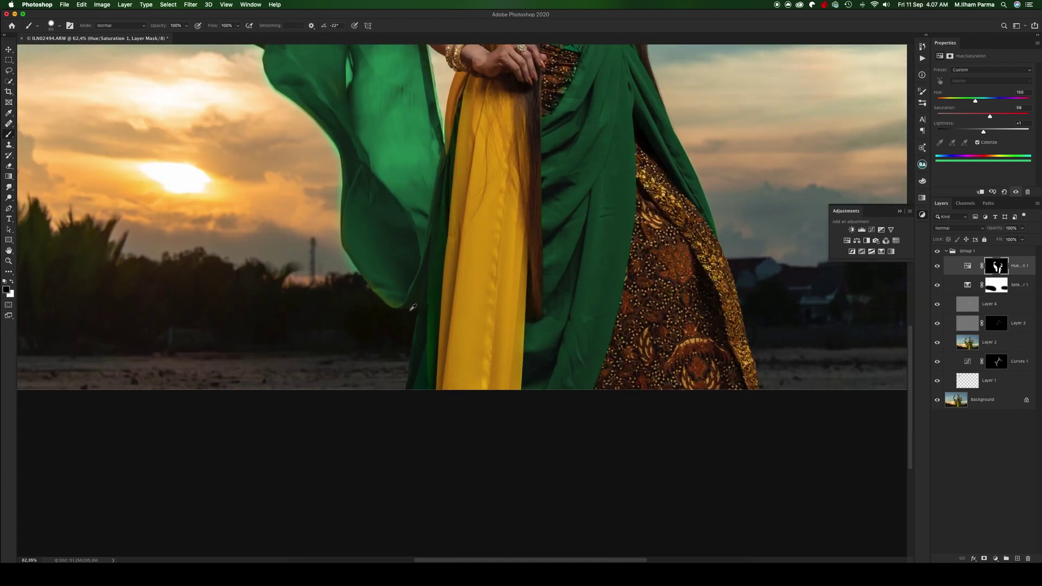
{"action": "scroll", "coordinate": [412, 308], "scroll_direction": "up", "scroll_amount": 3}
{"action": "scroll", "coordinate": [435, 309], "scroll_direction": "up", "scroll_amount": 1}
{"action": "scroll", "coordinate": [368, 270], "scroll_direction": "up", "scroll_amount": 3}
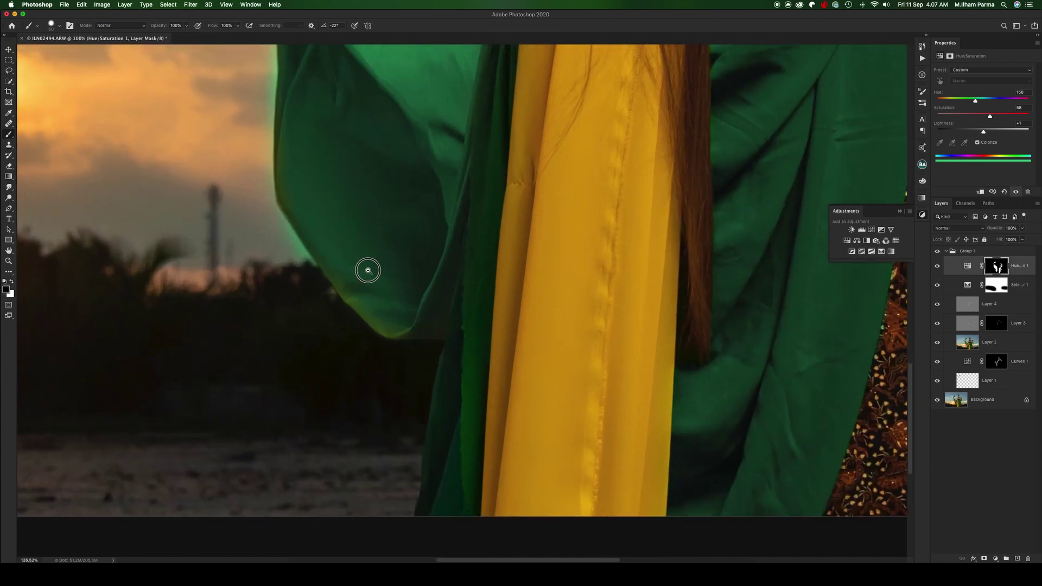
Step: Extend the green over the fabric's lower fringe, undoing a stray strip on the yellow cloth
{"action": "key", "text": "x"}
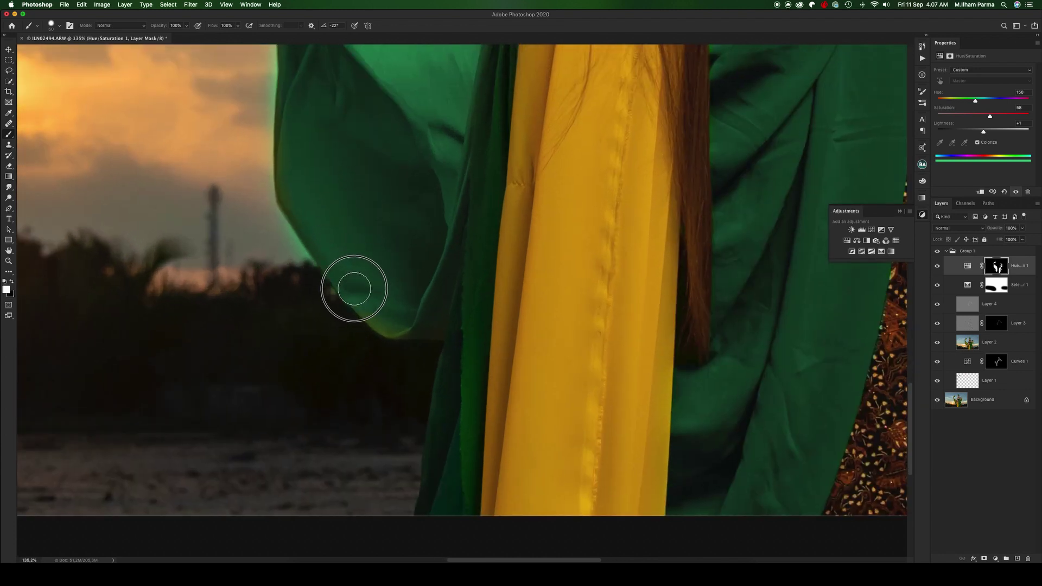
{"action": "left_click_drag", "start_coordinate": [354, 288], "coordinate": [440, 294]}
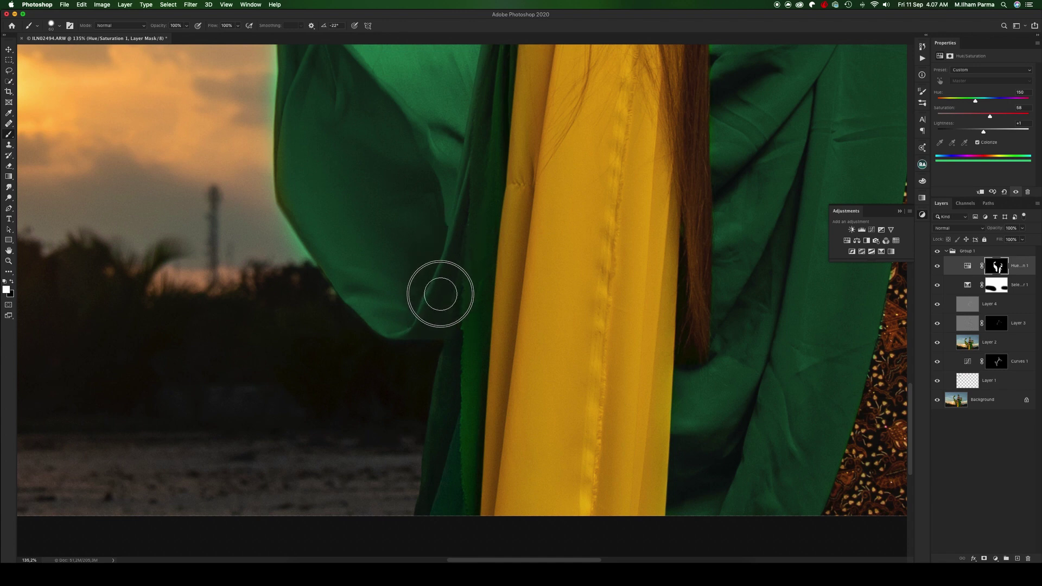
{"action": "left_click_drag", "start_coordinate": [496, 163], "coordinate": [478, 387]}
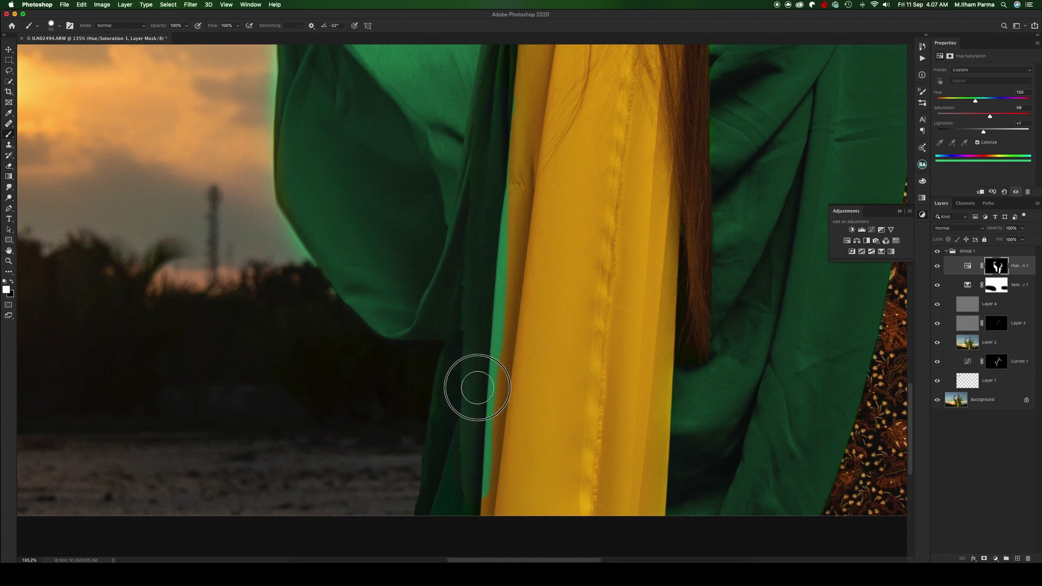
{"action": "scroll", "coordinate": [473, 346], "scroll_direction": "down", "scroll_amount": 2}
{"action": "scroll", "coordinate": [477, 337], "scroll_direction": "up", "scroll_amount": 5}
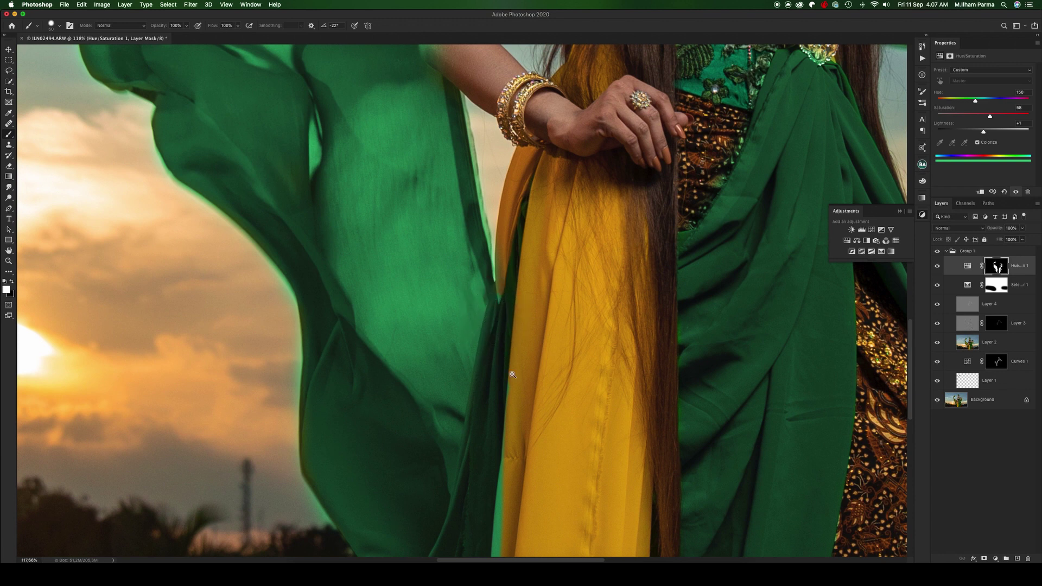
{"action": "scroll", "coordinate": [491, 315], "scroll_direction": "up", "scroll_amount": 3}
{"action": "left_click_drag", "start_coordinate": [504, 386], "coordinate": [508, 147]}
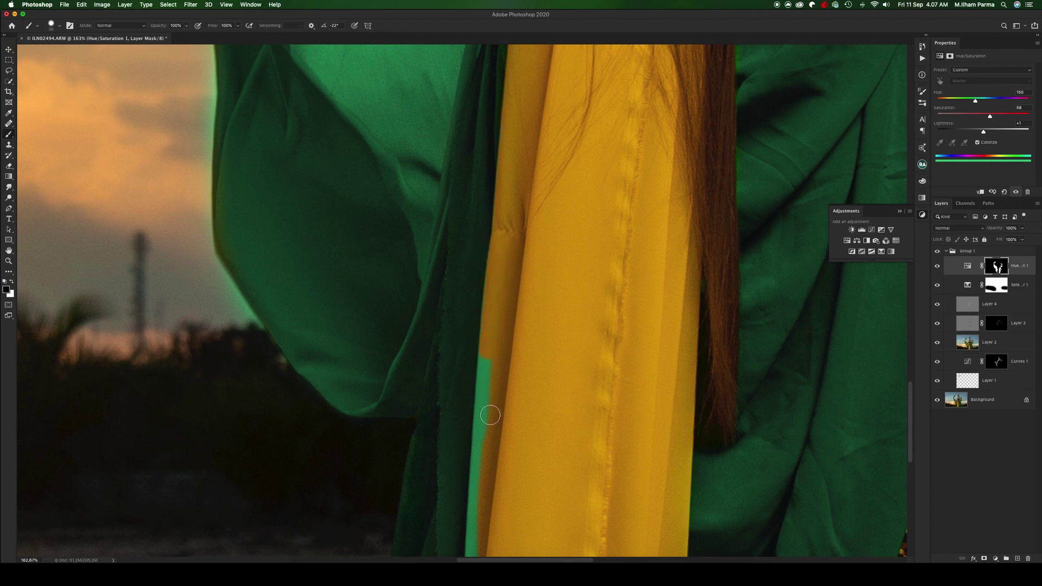
{"action": "left_click_drag", "start_coordinate": [490, 416], "coordinate": [512, 214]}
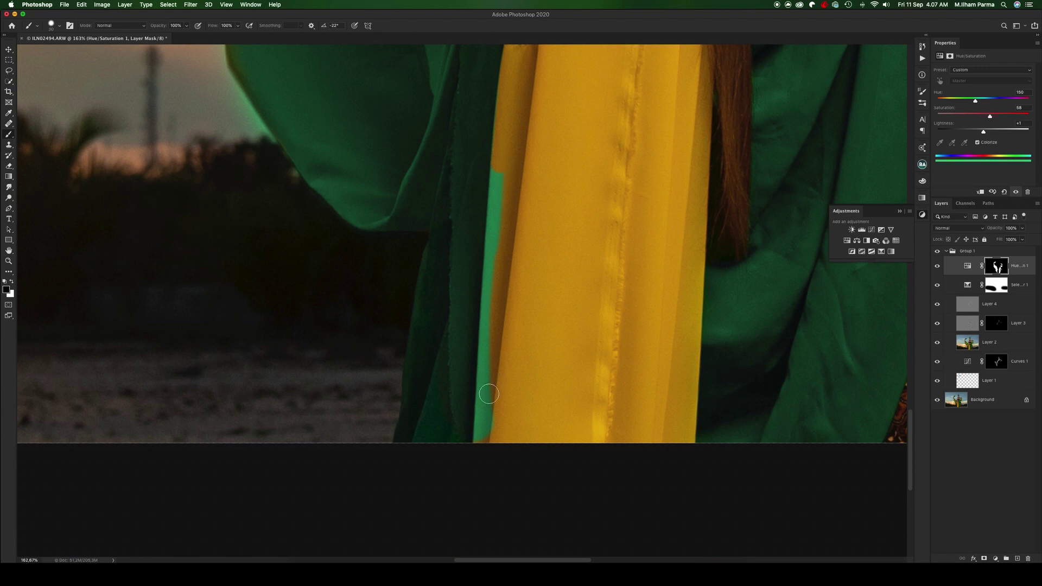
{"action": "key", "text": "super+z"}
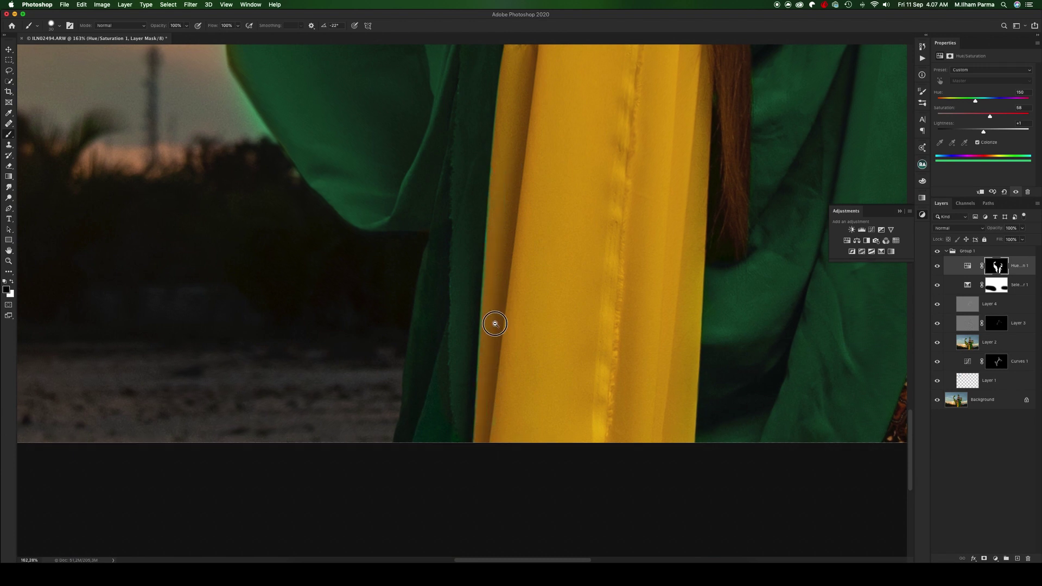
Step: Remove the cyan fringe from the yellow cloth's edge, resizing the brush as needed
{"action": "scroll", "coordinate": [493, 321], "scroll_direction": "up", "scroll_amount": 2}
{"action": "left_click_drag", "start_coordinate": [480, 459], "coordinate": [500, 174]}
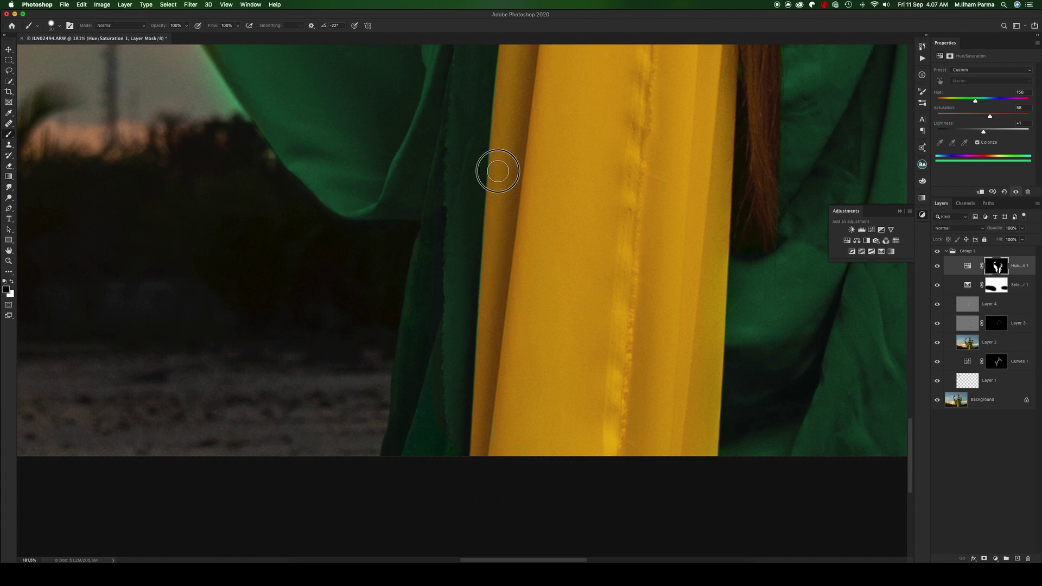
{"action": "scroll", "coordinate": [507, 314], "scroll_direction": "down", "scroll_amount": 2}
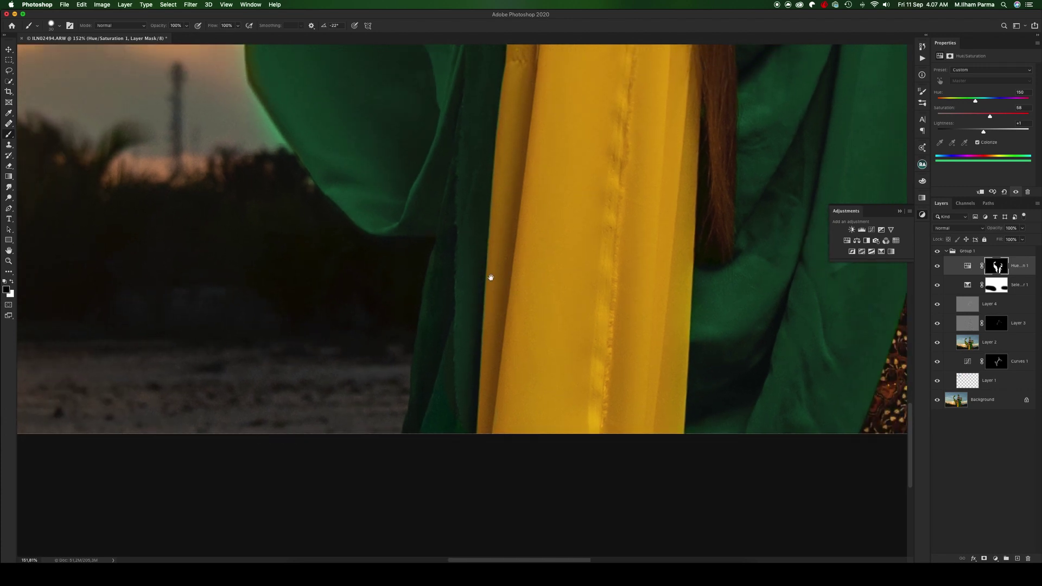
{"action": "scroll", "coordinate": [424, 303], "scroll_direction": "up", "scroll_amount": 3}
{"action": "scroll", "coordinate": [433, 330], "scroll_direction": "down", "scroll_amount": 2}
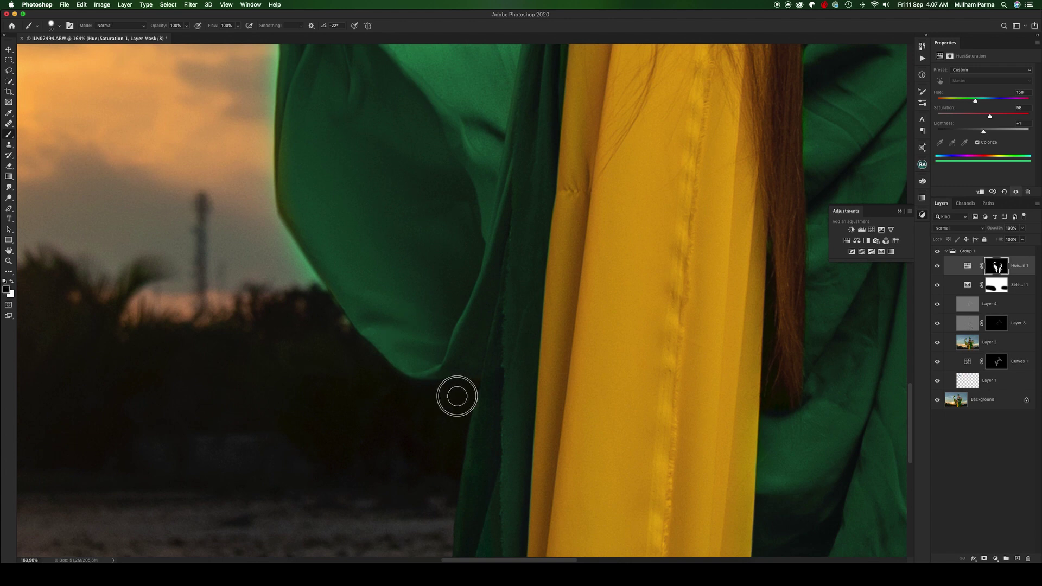
{"action": "left_click_drag", "start_coordinate": [392, 381], "coordinate": [417, 403]}
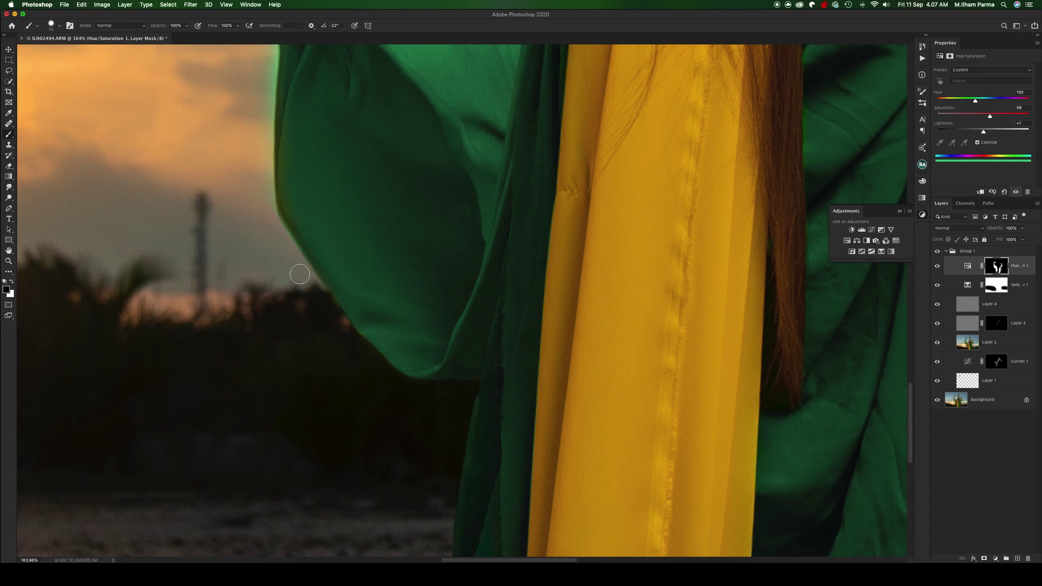
{"action": "scroll", "coordinate": [335, 271], "scroll_direction": "down", "scroll_amount": 3}
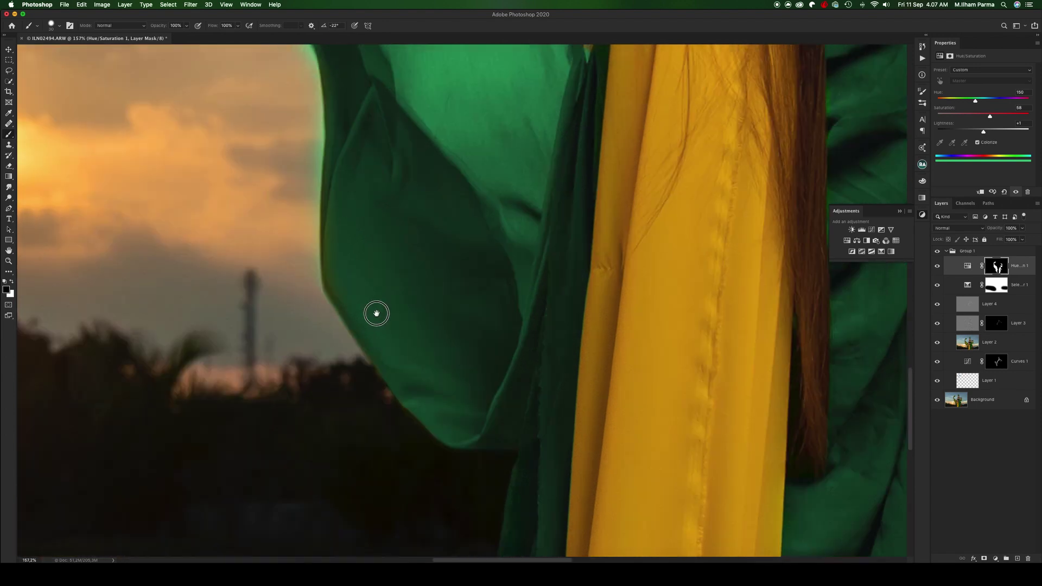
{"action": "key", "text": "bracketleft"}
{"action": "key", "text": "bracketleft"}
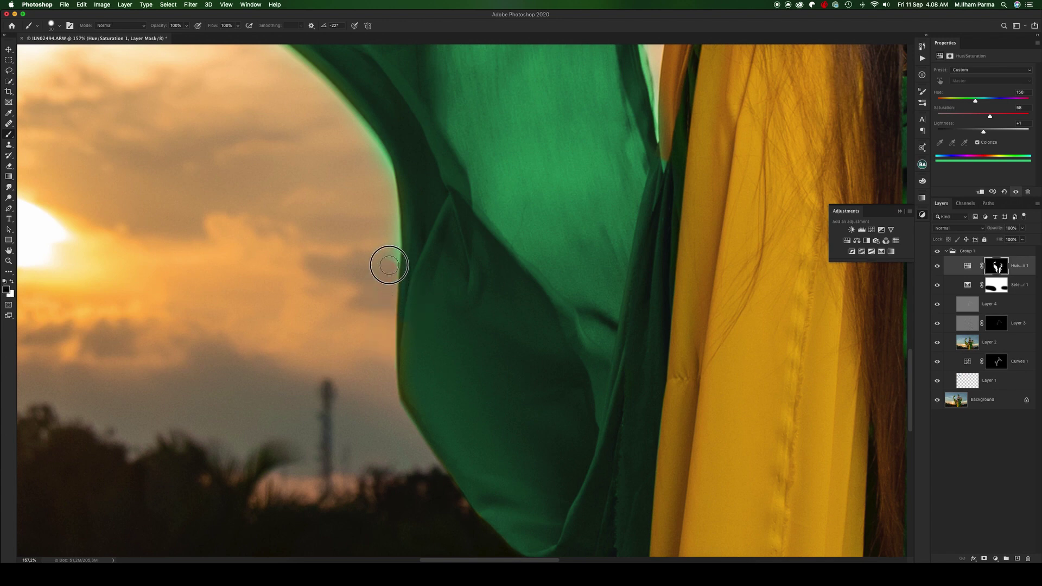
{"action": "key", "text": "bracketright"}
Step: Paint out the bright green fringe along the fabric's upper and lower edge
{"action": "left_click_drag", "start_coordinate": [390, 223], "coordinate": [385, 170]}
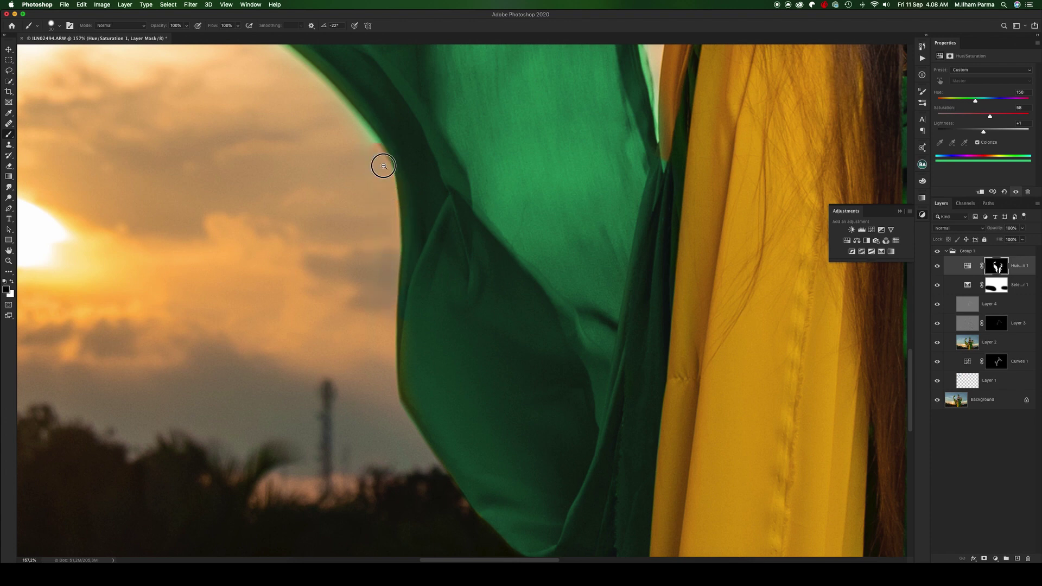
{"action": "scroll", "coordinate": [383, 166], "scroll_direction": "down", "scroll_amount": 5}
{"action": "scroll", "coordinate": [391, 186], "scroll_direction": "up", "scroll_amount": 3}
{"action": "scroll", "coordinate": [423, 247], "scroll_direction": "up", "scroll_amount": 5}
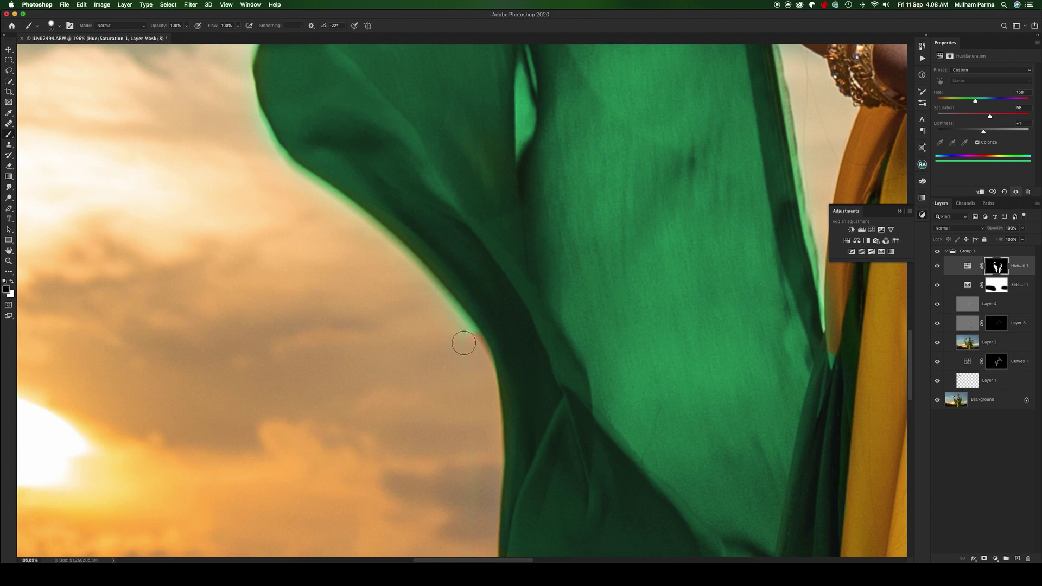
{"action": "left_click_drag", "start_coordinate": [463, 343], "coordinate": [446, 317]}
{"action": "left_click_drag", "start_coordinate": [449, 337], "coordinate": [463, 357]}
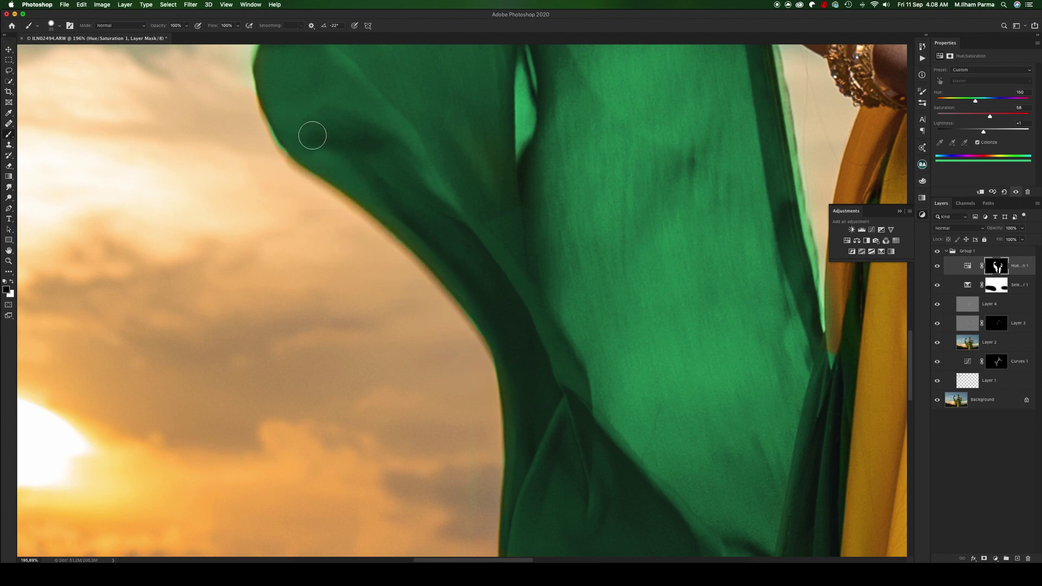
{"action": "scroll", "coordinate": [313, 135], "scroll_direction": "down", "scroll_amount": 5}
{"action": "scroll", "coordinate": [315, 141], "scroll_direction": "up", "scroll_amount": 5}
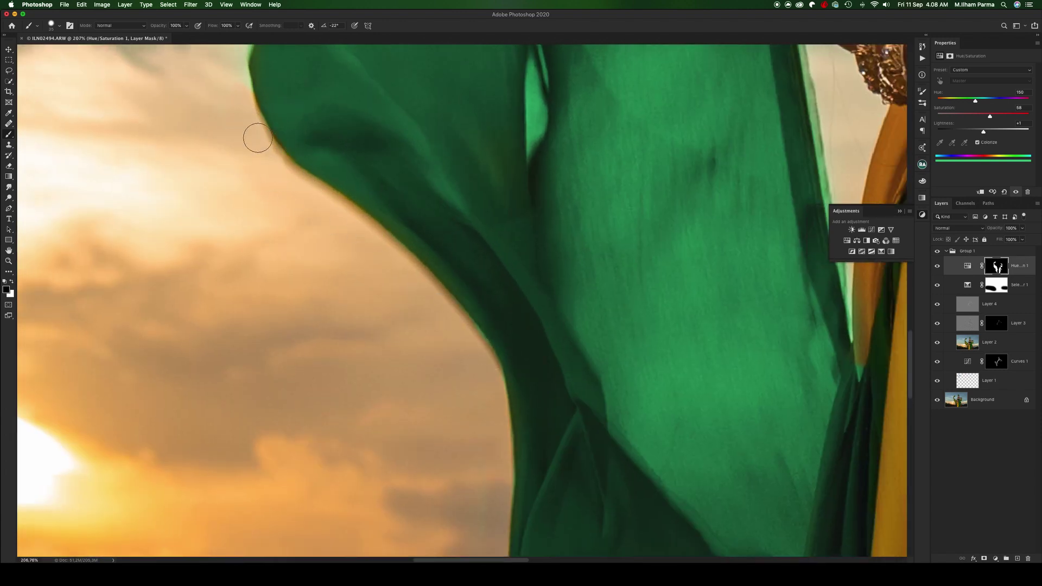
{"action": "scroll", "coordinate": [293, 116], "scroll_direction": "up", "scroll_amount": 2}
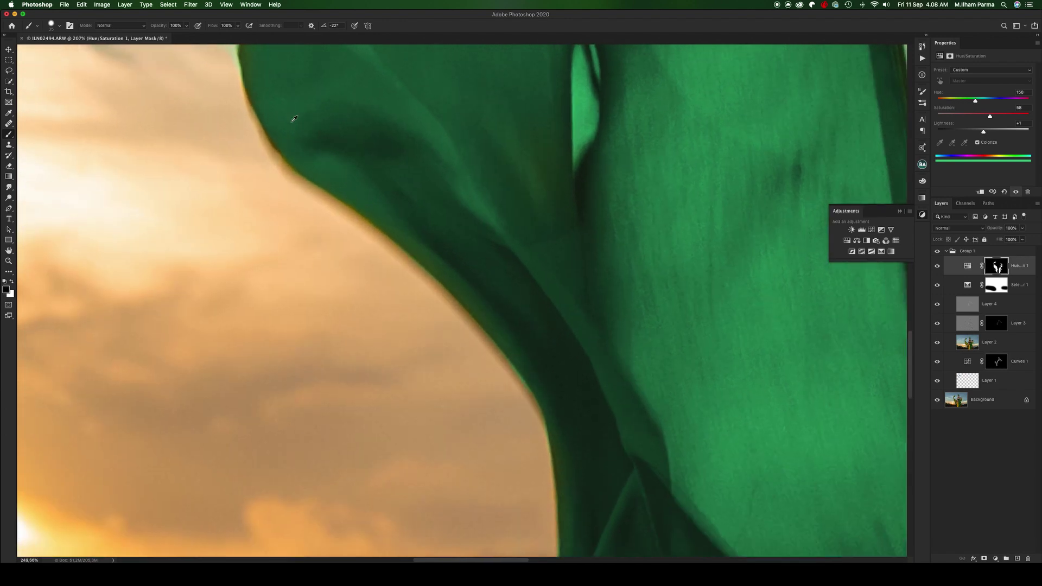
{"action": "scroll", "coordinate": [293, 135], "scroll_direction": "down", "scroll_amount": 1}
{"action": "scroll", "coordinate": [445, 284], "scroll_direction": "up", "scroll_amount": 3}
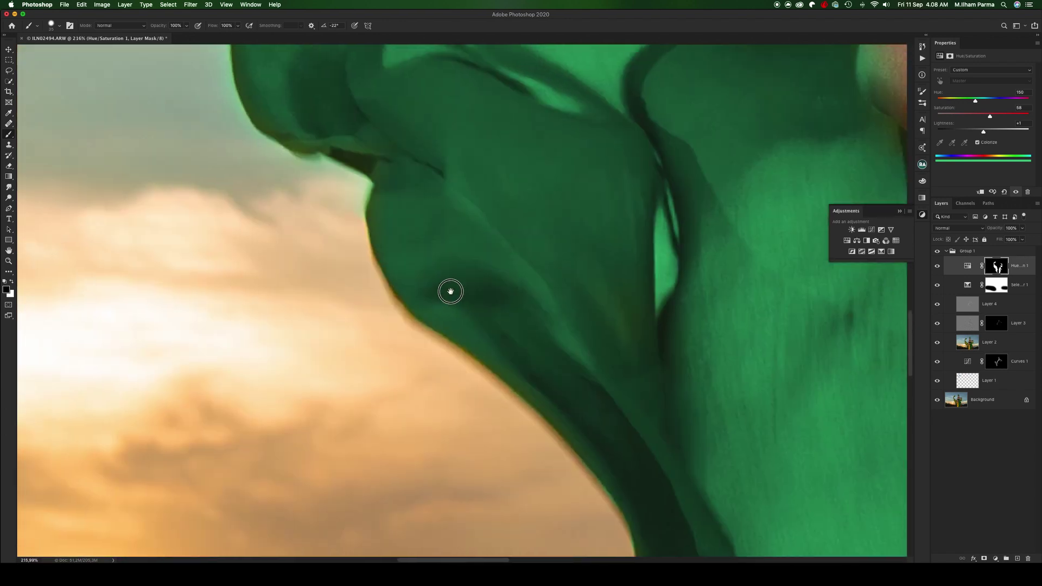
Step: Refine the fabric edge beside the sky, undoing strokes that spilled green into it
{"action": "left_click_drag", "start_coordinate": [362, 204], "coordinate": [366, 205]}
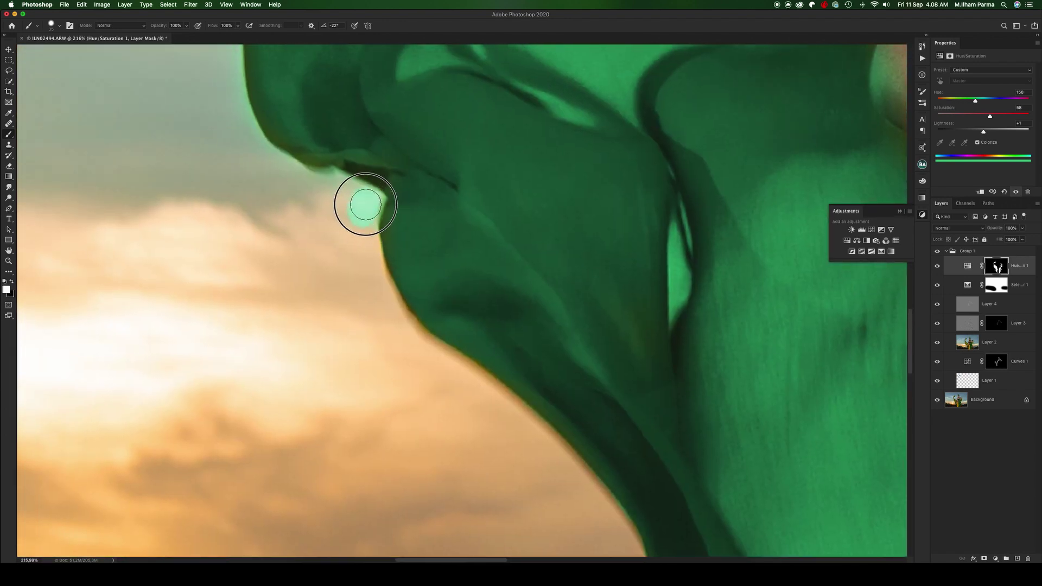
{"action": "key", "text": "super+z"}
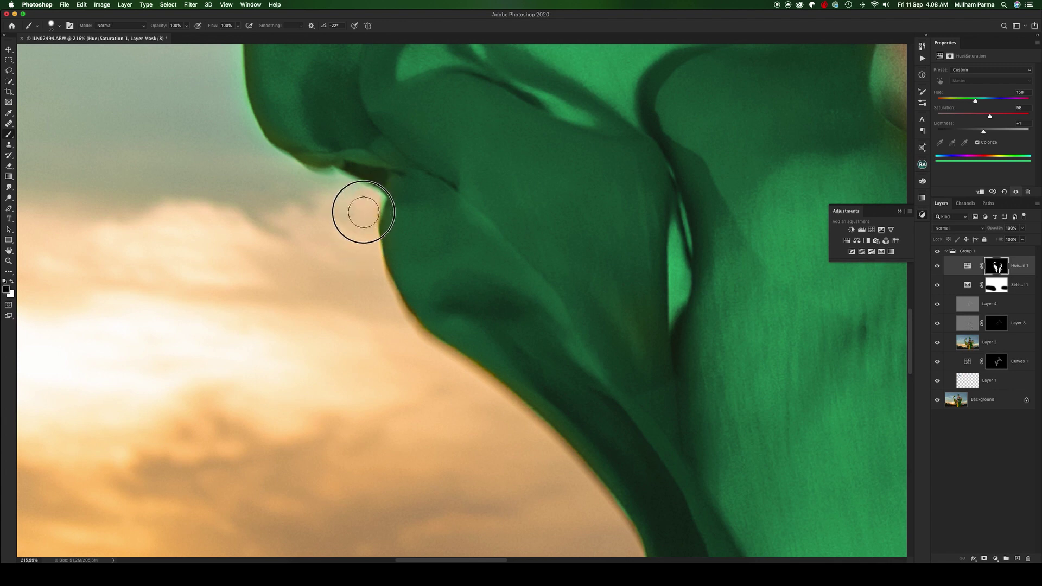
{"action": "left_click", "coordinate": [341, 193]}
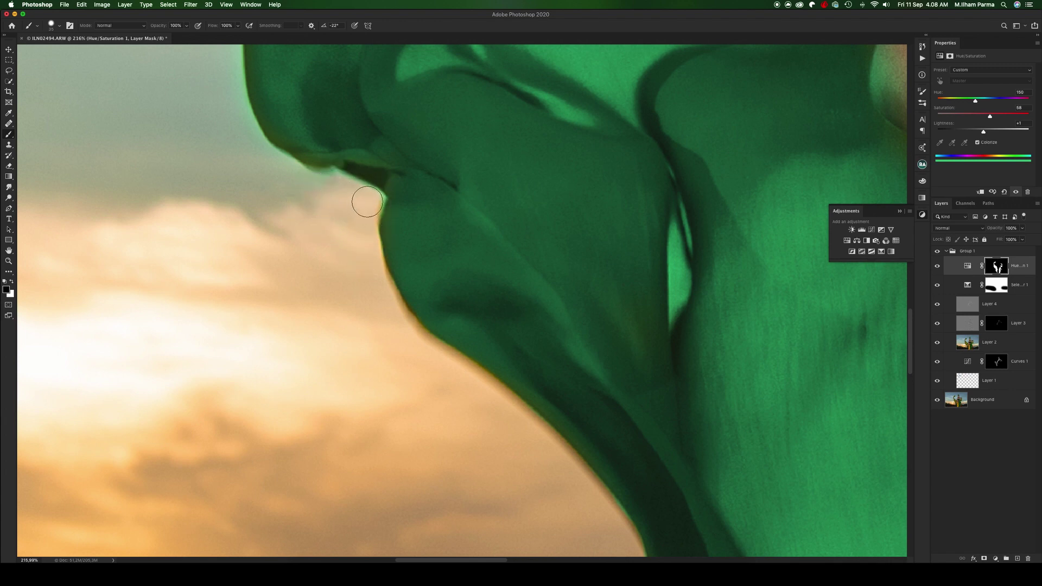
{"action": "scroll", "coordinate": [368, 210], "scroll_direction": "down", "scroll_amount": 1}
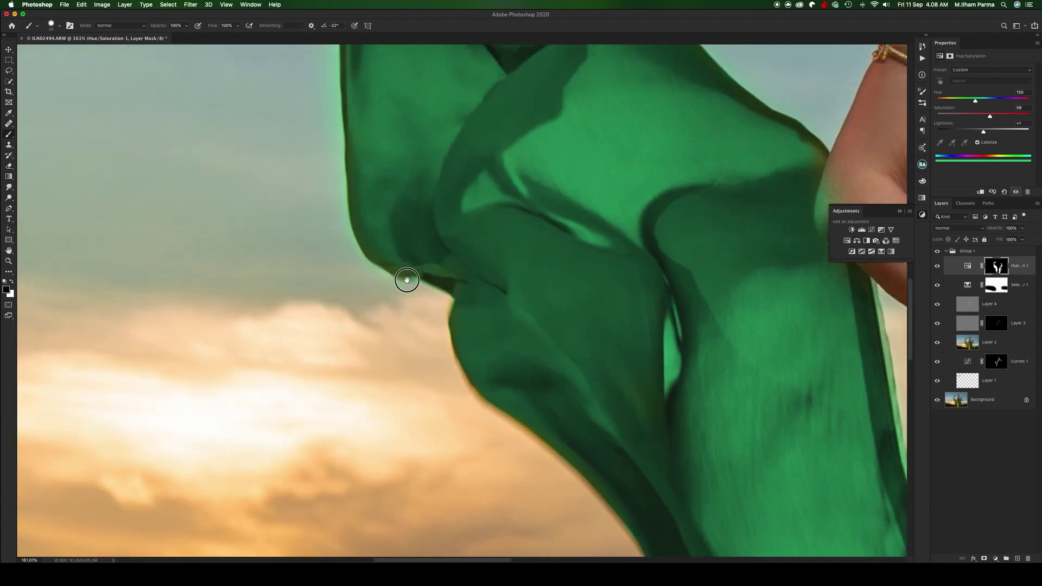
{"action": "scroll", "coordinate": [405, 279], "scroll_direction": "down", "scroll_amount": 1}
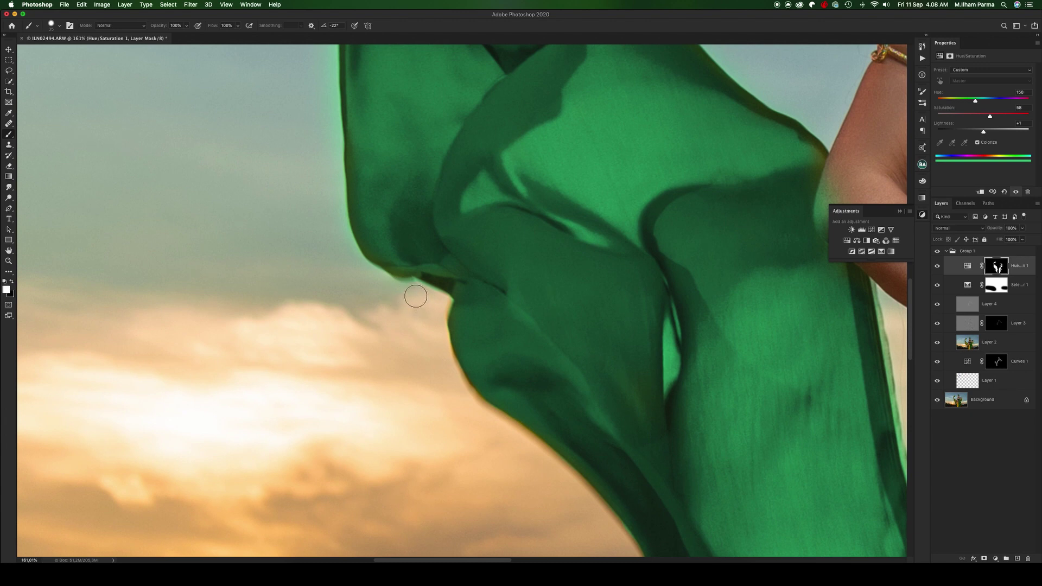
{"action": "left_click_drag", "start_coordinate": [415, 297], "coordinate": [385, 288]}
{"action": "key", "text": "super+z"}
{"action": "key", "text": "x"}
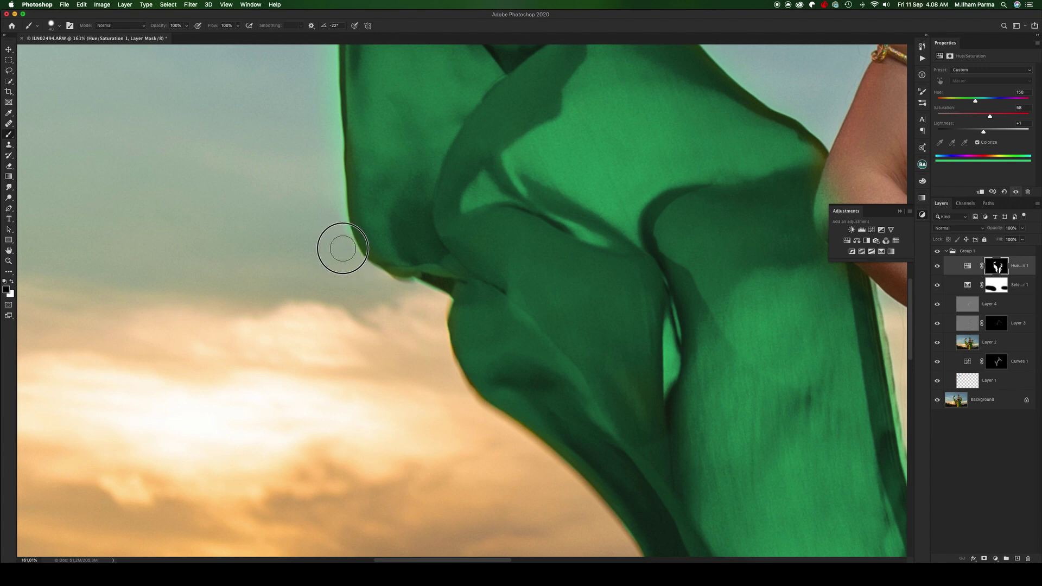
Step: Paint away the green fringe up the left fabric edge on the Hue/Saturation mask
{"action": "scroll", "coordinate": [337, 195], "scroll_direction": "down", "scroll_amount": 1}
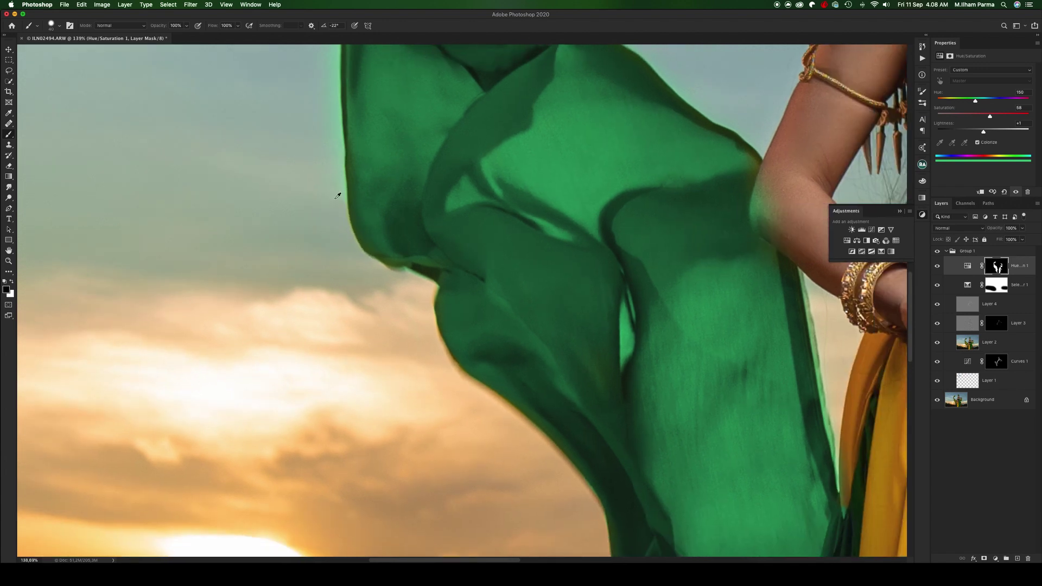
{"action": "left_click_drag", "start_coordinate": [338, 196], "coordinate": [412, 309]}
{"action": "key", "text": "x"}
{"action": "left_click", "coordinate": [404, 348]}
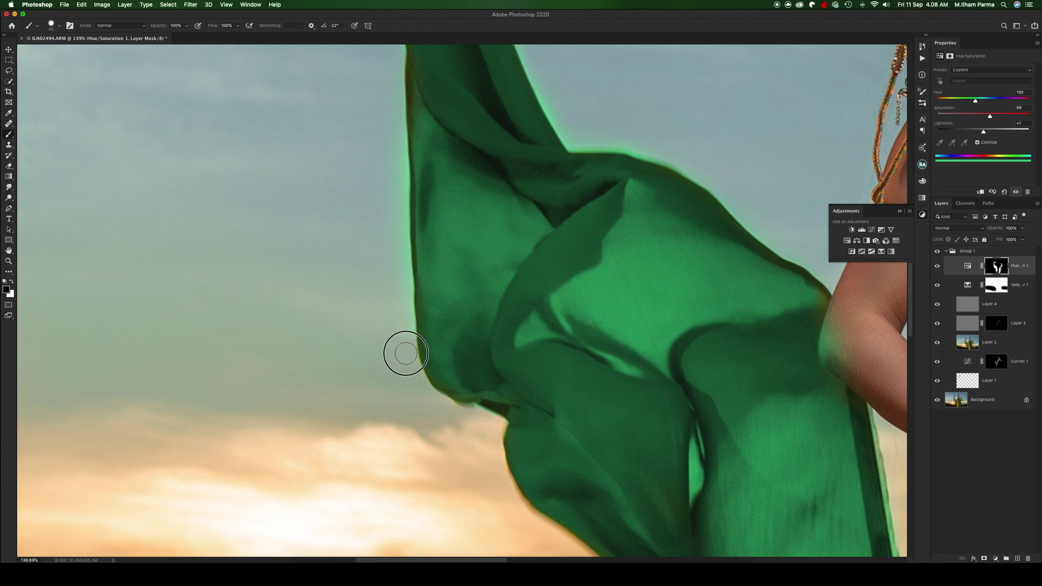
{"action": "left_click_drag", "start_coordinate": [405, 353], "coordinate": [394, 178]}
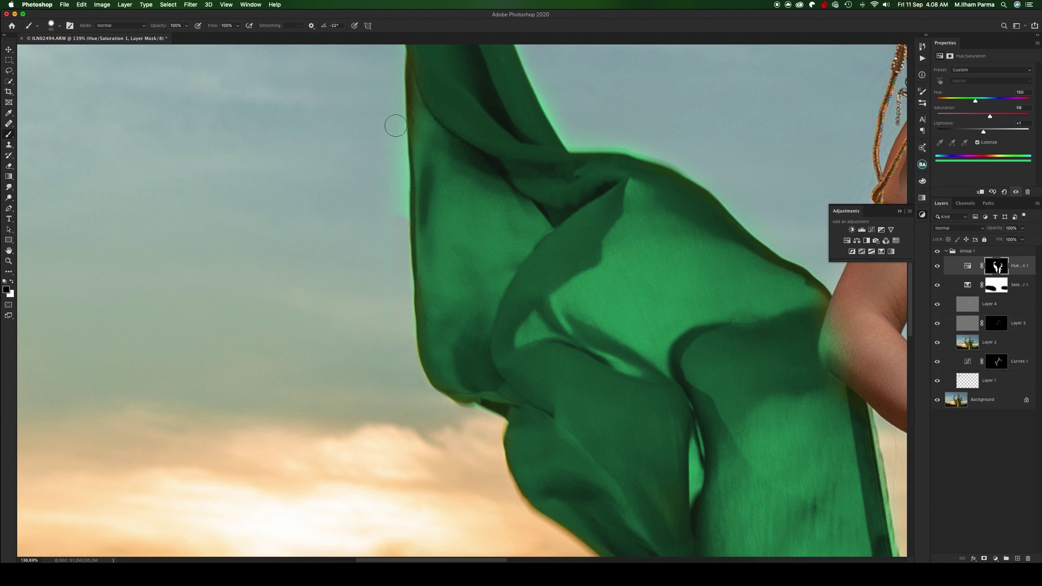
{"action": "left_click_drag", "start_coordinate": [396, 126], "coordinate": [396, 203]}
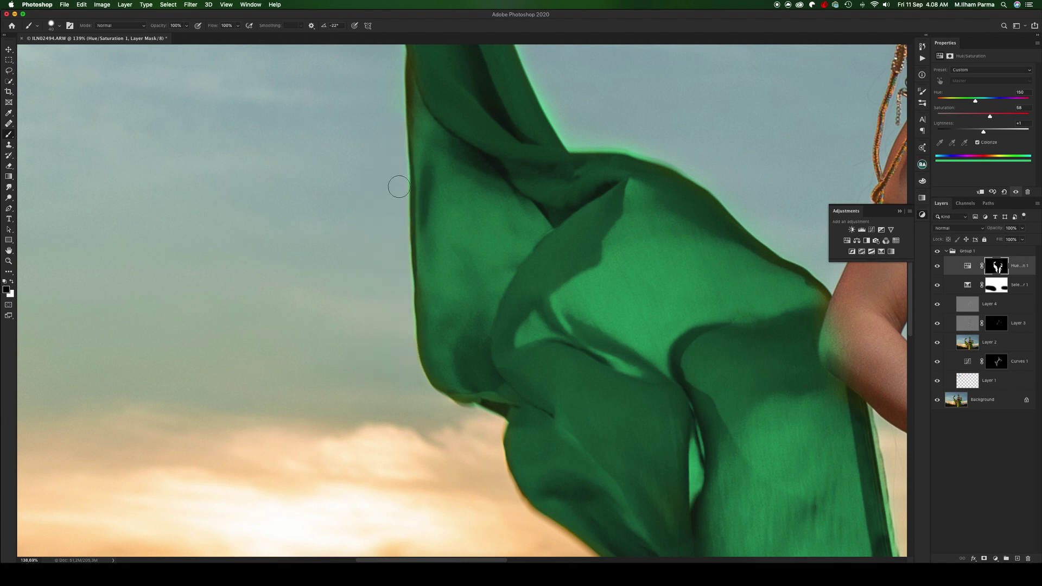
Step: Reveal the adjustment to turn the brownish fringe on the fabric edge green
{"action": "scroll", "coordinate": [393, 182], "scroll_direction": "down", "scroll_amount": 2}
{"action": "scroll", "coordinate": [401, 157], "scroll_direction": "down", "scroll_amount": 1}
{"action": "scroll", "coordinate": [414, 139], "scroll_direction": "up", "scroll_amount": 1}
{"action": "scroll", "coordinate": [451, 274], "scroll_direction": "up", "scroll_amount": 1}
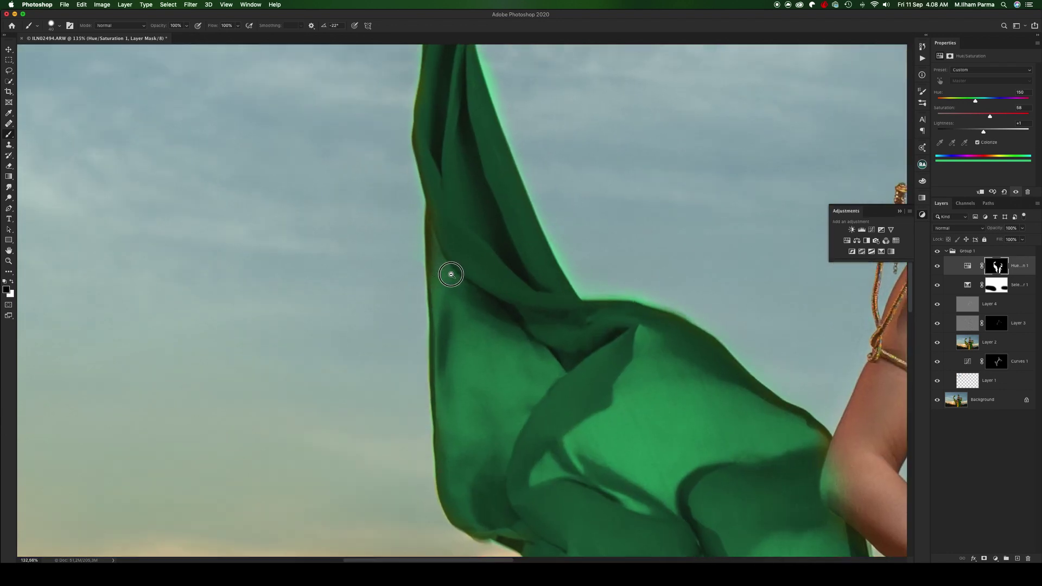
{"action": "key", "text": "x"}
{"action": "mouse_move", "coordinate": [439, 278]}
{"action": "left_mouse_down"}
{"action": "mouse_move", "coordinate": [435, 205]}
{"action": "mouse_move", "coordinate": [444, 237]}
{"action": "left_mouse_up"}
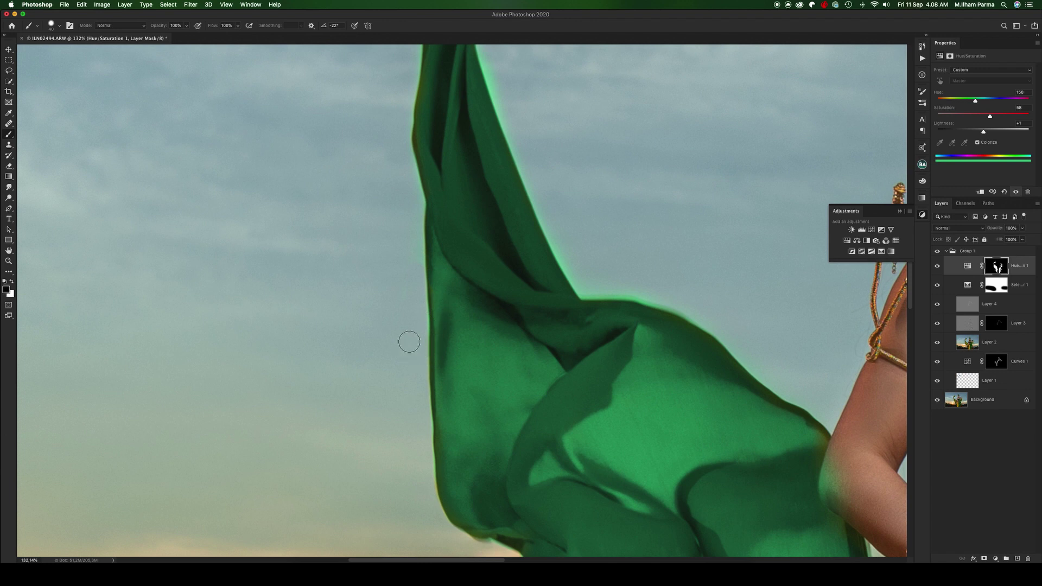
Step: Adjust the brush size and re-centre the view on the upper raised scarf
{"action": "key", "text": "bracketright"}
{"action": "key", "text": "bracketright"}
{"action": "key", "text": "bracketright"}
{"action": "key", "text": "bracketleft"}
{"action": "key", "text": "bracketleft"}
{"action": "key", "text": "bracketleft"}
{"action": "left_click_drag", "start_coordinate": [404, 202], "coordinate": [431, 280]}
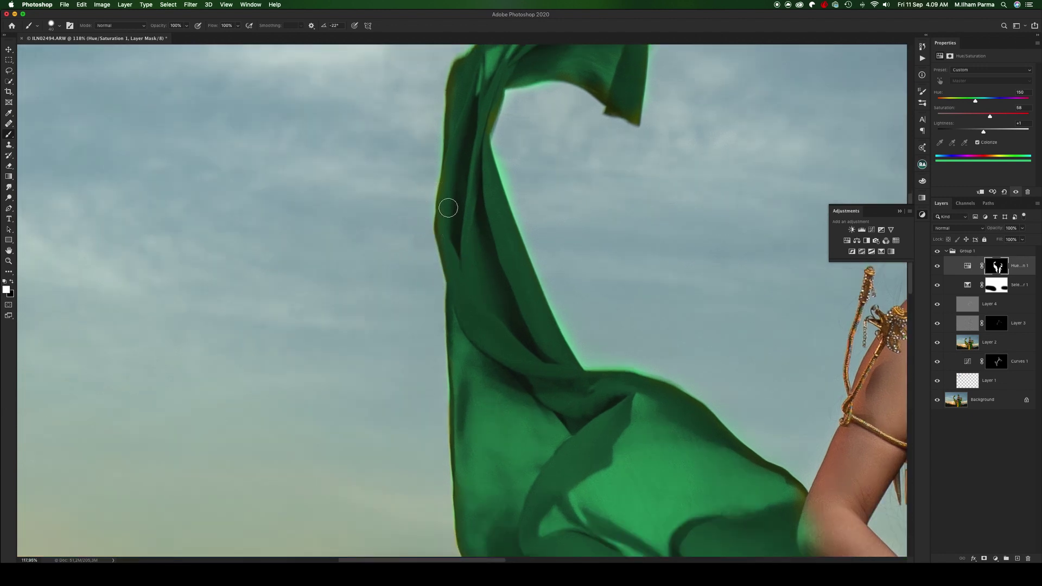
{"action": "key", "text": "bracketright"}
{"action": "key", "text": "bracketright"}
{"action": "key", "text": "bracketright"}
{"action": "key", "text": "bracketleft"}
{"action": "key", "text": "bracketleft"}
{"action": "key", "text": "bracketleft"}
{"action": "scroll", "coordinate": [465, 142], "scroll_direction": "up", "scroll_amount": 5}
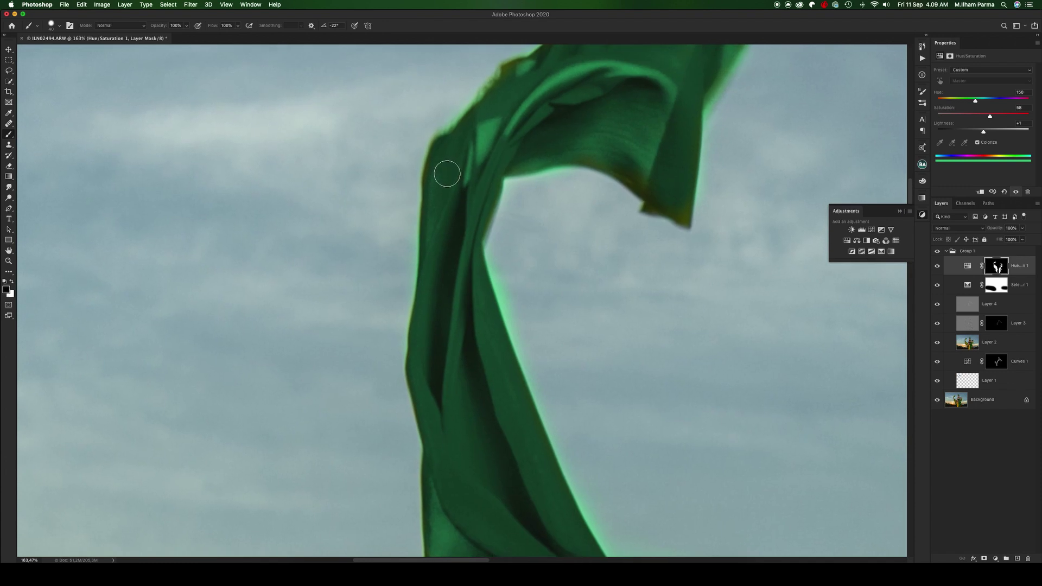
Step: Touch up the mask at the fabric edge and turn the olive fringe under the fold green
{"action": "key", "text": "x"}
{"action": "left_click", "coordinate": [442, 156]}
{"action": "key", "text": "x"}
{"action": "left_click_drag", "start_coordinate": [442, 163], "coordinate": [441, 174]}
{"action": "key", "text": "bracketleft"}
{"action": "key", "text": "bracketleft"}
{"action": "key", "text": "bracketleft"}
{"action": "mouse_move", "coordinate": [601, 144]}
{"action": "left_mouse_down"}
{"action": "mouse_move", "coordinate": [581, 151]}
{"action": "mouse_move", "coordinate": [660, 188]}
{"action": "left_mouse_up"}
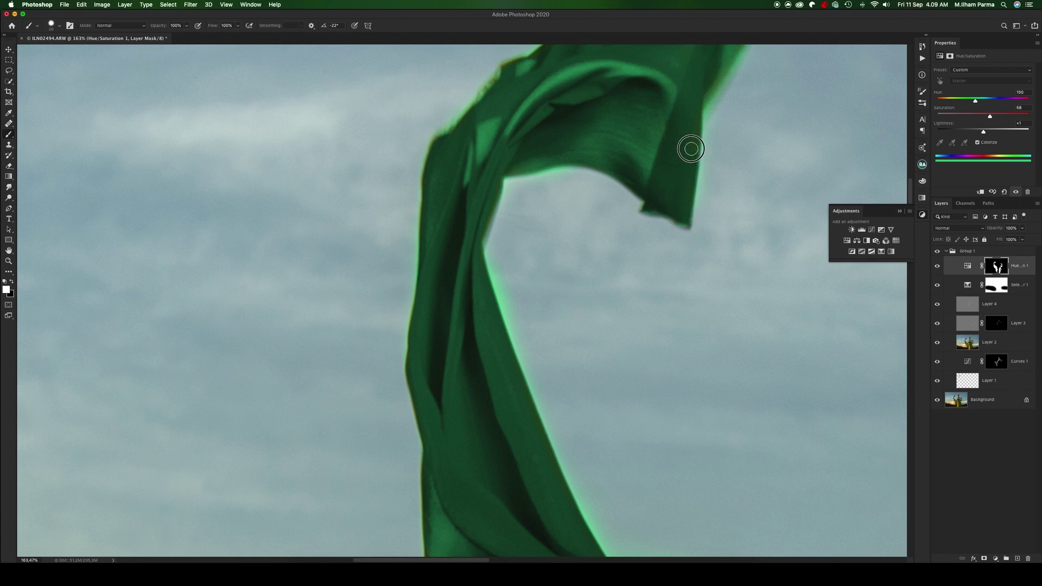
Step: With a larger brush, extend the green over the flag tip and along its top edge
{"action": "scroll", "coordinate": [680, 147], "scroll_direction": "down", "scroll_amount": 1}
{"action": "scroll", "coordinate": [646, 228], "scroll_direction": "down", "scroll_amount": 1}
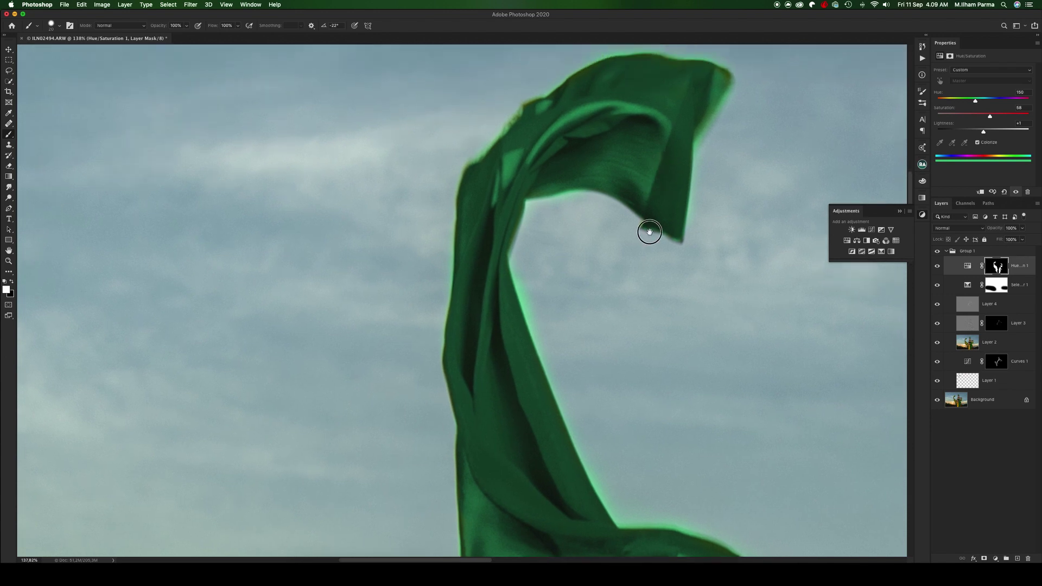
{"action": "scroll", "coordinate": [678, 187], "scroll_direction": "down", "scroll_amount": 1}
{"action": "key", "text": "bracketright"}
{"action": "key", "text": "bracketright"}
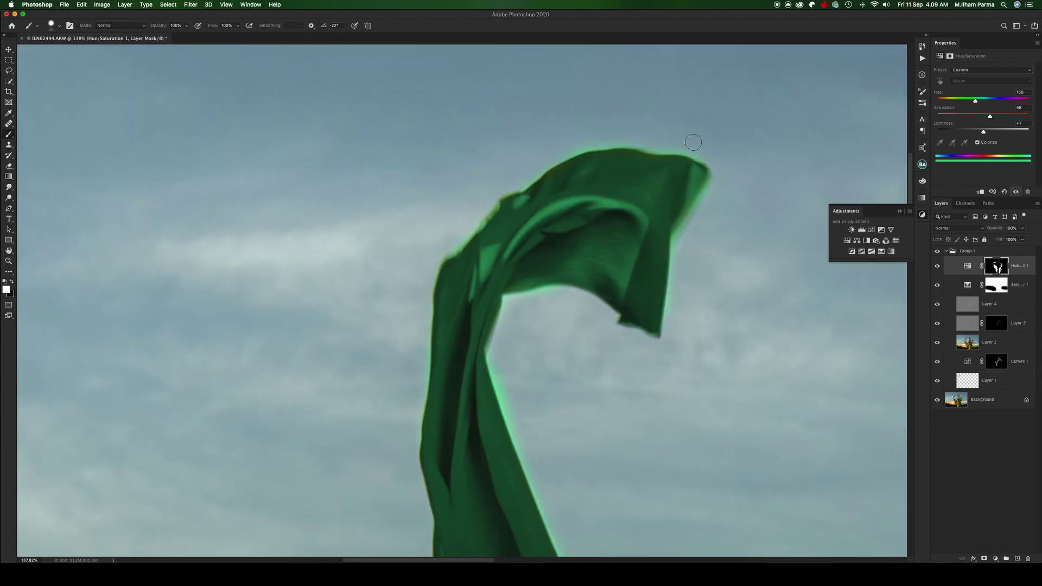
{"action": "mouse_move", "coordinate": [718, 169]}
{"action": "left_mouse_down"}
{"action": "mouse_move", "coordinate": [661, 145]}
{"action": "mouse_move", "coordinate": [579, 145]}
{"action": "left_mouse_up"}
{"action": "left_click_drag", "start_coordinate": [564, 150], "coordinate": [517, 184]}
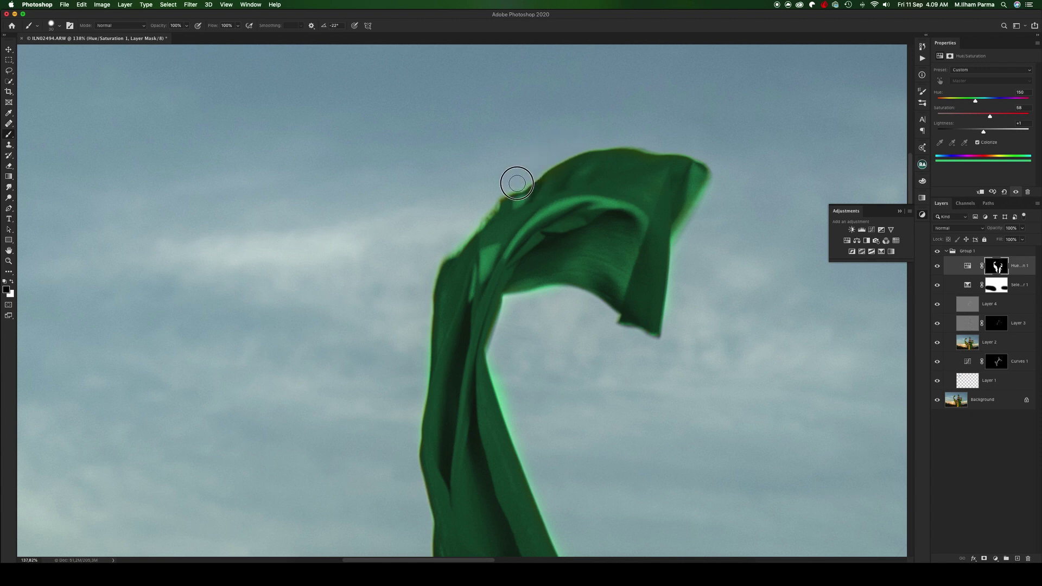
Step: Paint out the green halo down the flag's inner edge, undoing one bad stroke
{"action": "scroll", "coordinate": [535, 305], "scroll_direction": "up", "scroll_amount": 2}
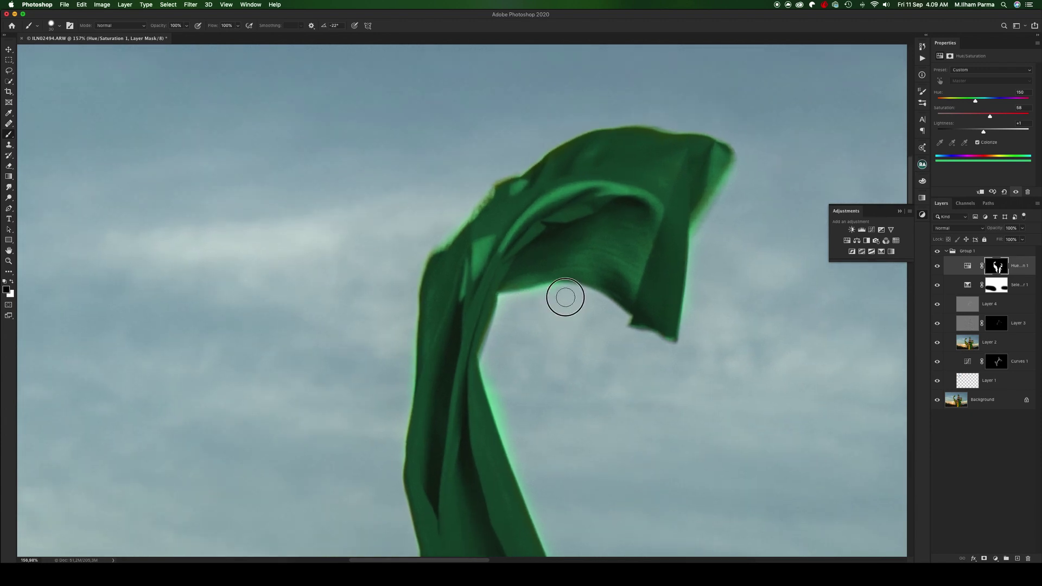
{"action": "mouse_move", "coordinate": [521, 299]}
{"action": "left_mouse_down"}
{"action": "mouse_move", "coordinate": [504, 302]}
{"action": "mouse_move", "coordinate": [490, 361]}
{"action": "mouse_move", "coordinate": [514, 426]}
{"action": "left_mouse_up"}
{"action": "key", "text": "bracketleft"}
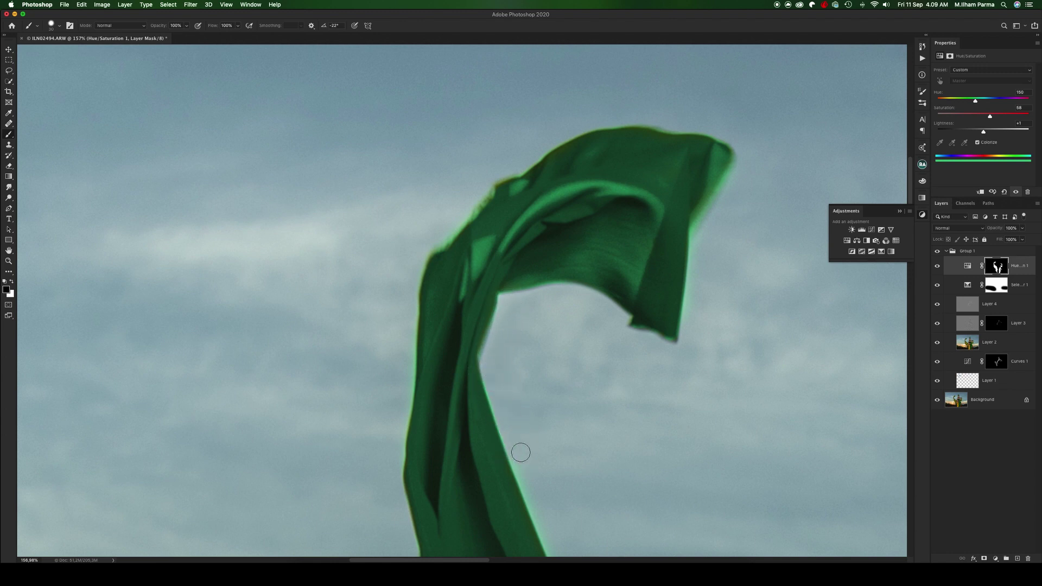
{"action": "scroll", "coordinate": [534, 418], "scroll_direction": "down", "scroll_amount": 3}
{"action": "scroll", "coordinate": [519, 412], "scroll_direction": "up", "scroll_amount": 2}
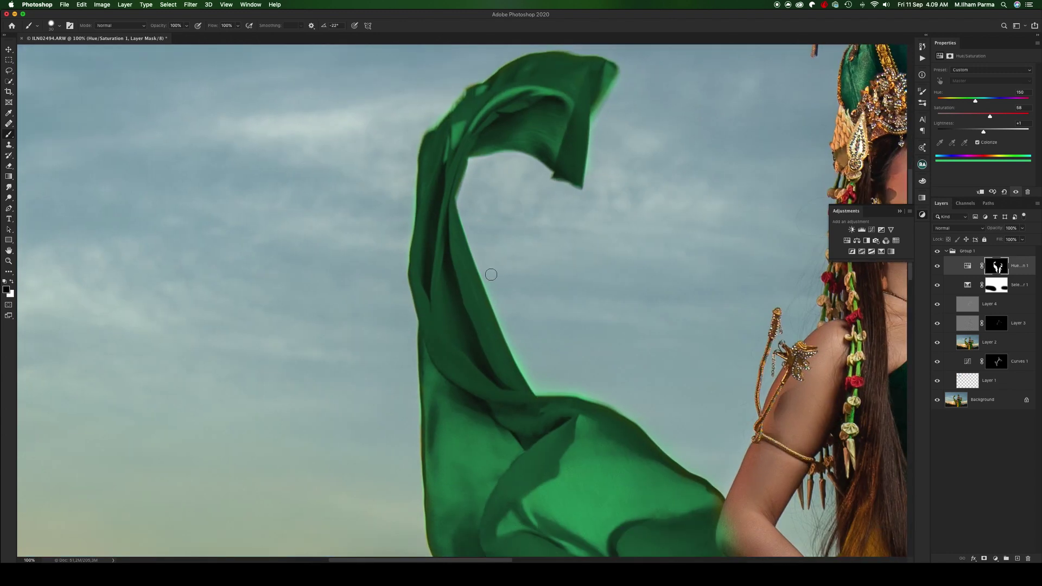
{"action": "scroll", "coordinate": [487, 277], "scroll_direction": "up", "scroll_amount": 2}
{"action": "scroll", "coordinate": [511, 334], "scroll_direction": "up", "scroll_amount": 1}
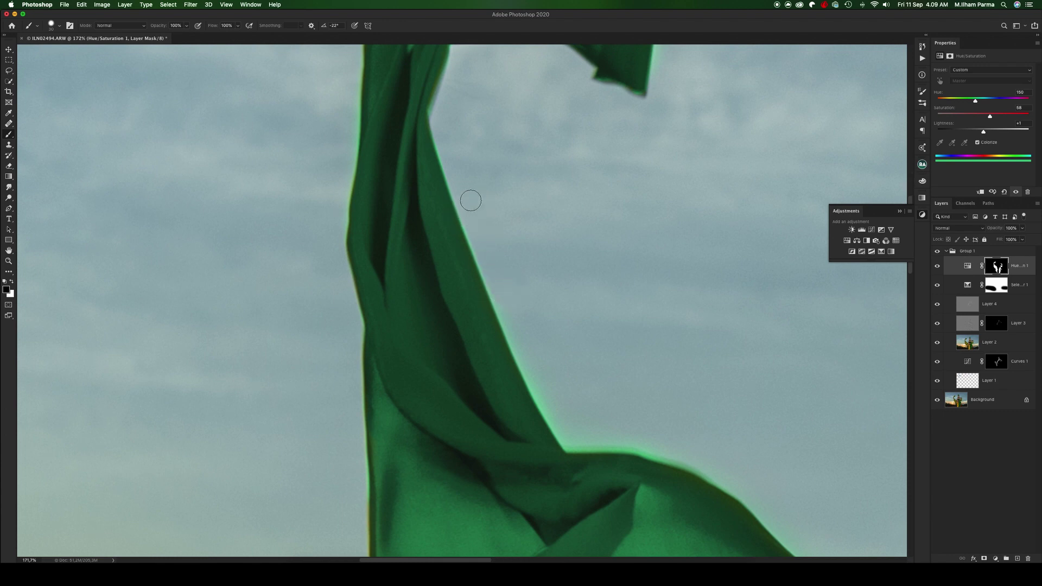
{"action": "mouse_move", "coordinate": [471, 203]}
{"action": "left_mouse_down"}
{"action": "mouse_move", "coordinate": [570, 443]}
{"action": "mouse_move", "coordinate": [582, 439]}
{"action": "left_mouse_up"}
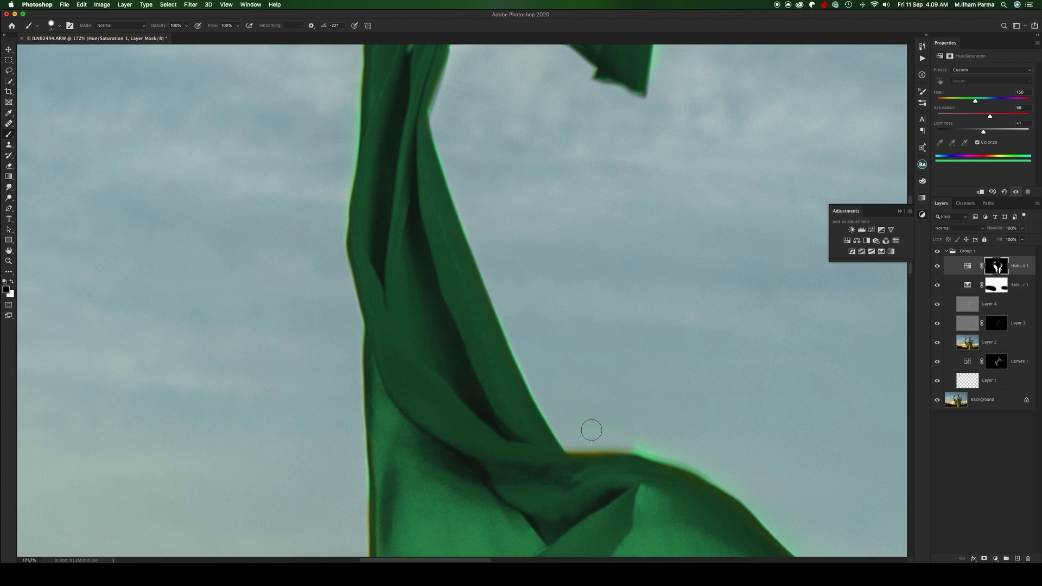
{"action": "key", "text": "ctrl+z"}
Step: Paint white on the mask along the fabric edge beside the raised arm
{"action": "scroll", "coordinate": [609, 415], "scroll_direction": "down", "scroll_amount": 5}
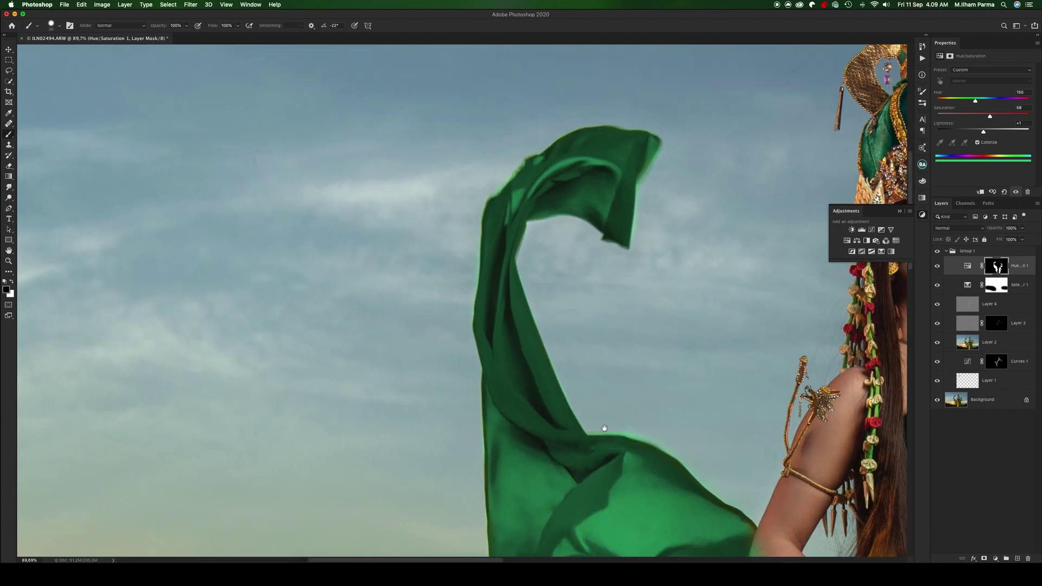
{"action": "scroll", "coordinate": [478, 267], "scroll_direction": "up", "scroll_amount": 3}
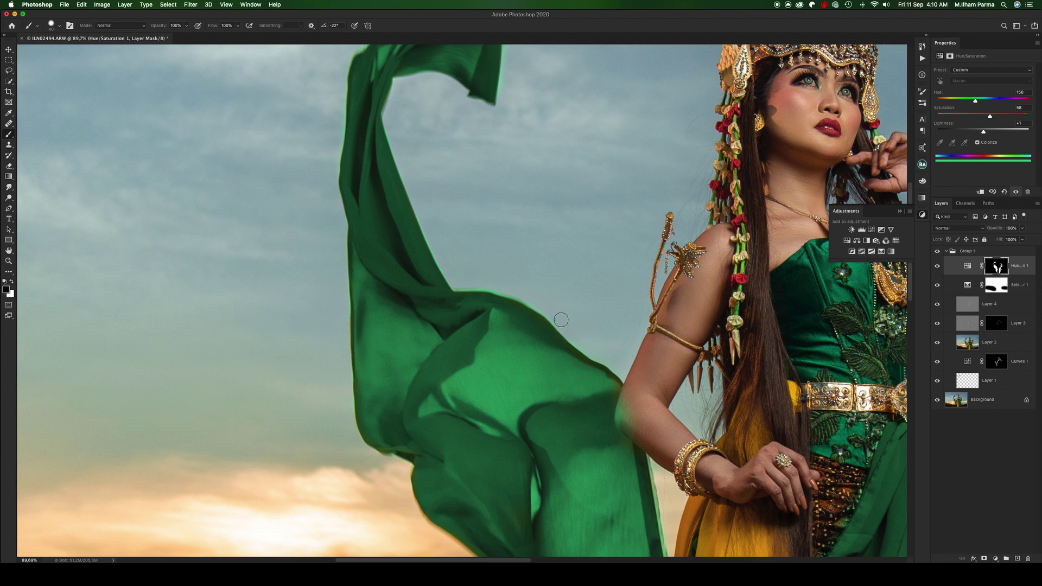
{"action": "scroll", "coordinate": [601, 352], "scroll_direction": "up", "scroll_amount": 3}
{"action": "scroll", "coordinate": [600, 263], "scroll_direction": "up", "scroll_amount": 2}
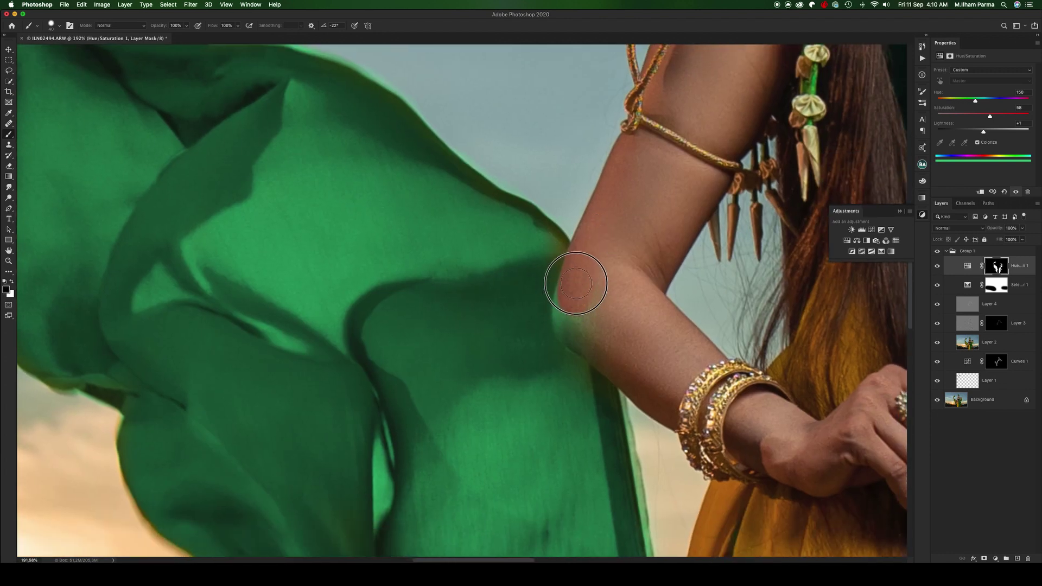
{"action": "mouse_move", "coordinate": [569, 313]}
{"action": "left_mouse_down"}
{"action": "mouse_move", "coordinate": [586, 313]}
{"action": "mouse_move", "coordinate": [572, 326]}
{"action": "mouse_move", "coordinate": [600, 342]}
{"action": "mouse_move", "coordinate": [590, 321]}
{"action": "left_mouse_up"}
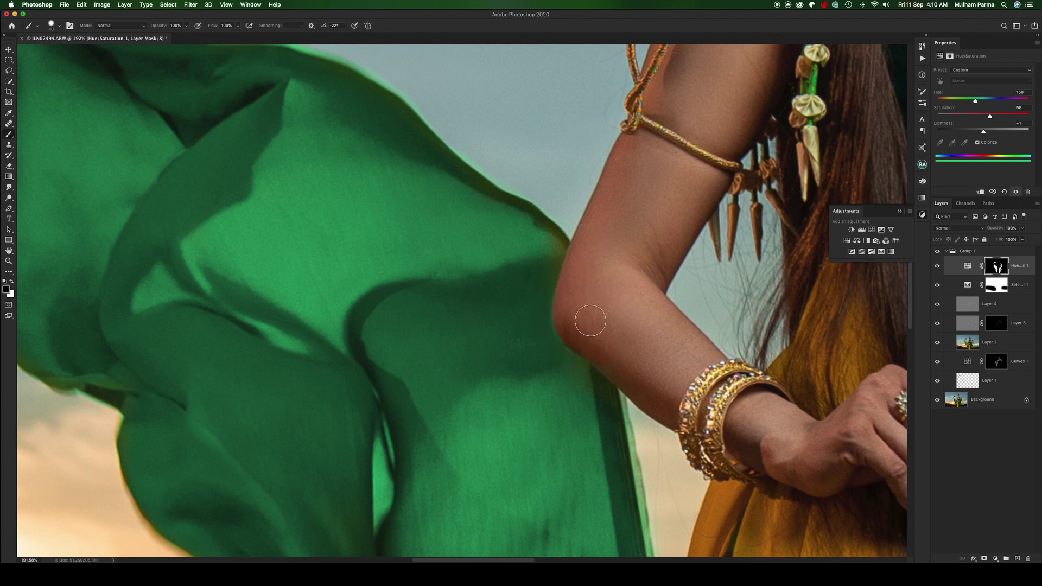
{"action": "key", "text": "x"}
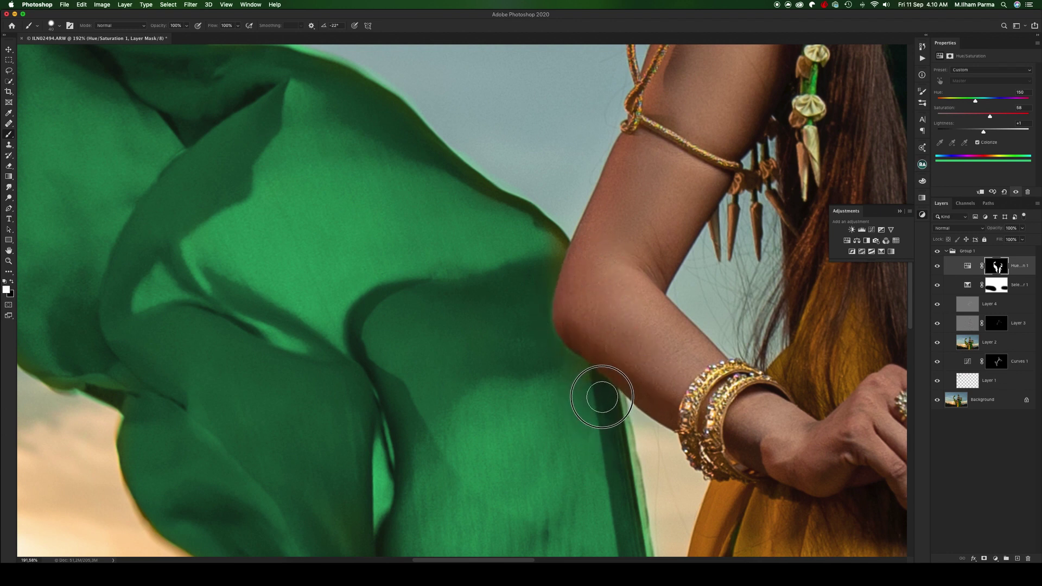
{"action": "mouse_move", "coordinate": [600, 408]}
{"action": "left_mouse_down"}
{"action": "mouse_move", "coordinate": [574, 368]}
{"action": "mouse_move", "coordinate": [537, 351]}
{"action": "mouse_move", "coordinate": [529, 236]}
{"action": "mouse_move", "coordinate": [552, 235]}
{"action": "mouse_move", "coordinate": [539, 283]}
{"action": "mouse_move", "coordinate": [546, 349]}
{"action": "left_mouse_up"}
{"action": "left_click_drag", "start_coordinate": [505, 292], "coordinate": [495, 279]}
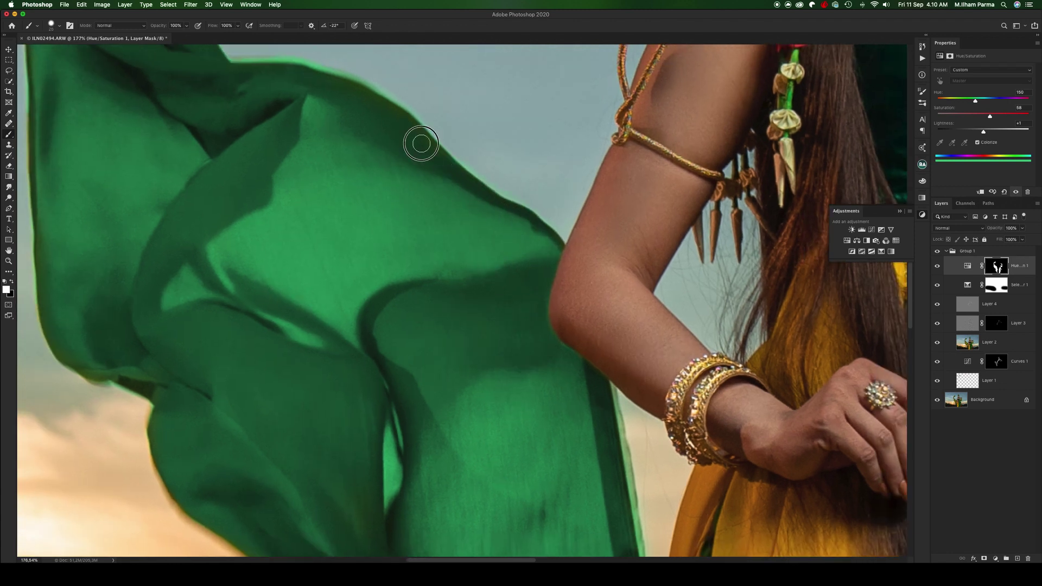
{"action": "scroll", "coordinate": [491, 206], "scroll_direction": "down", "scroll_amount": 5}
{"action": "scroll", "coordinate": [407, 170], "scroll_direction": "up", "scroll_amount": 5}
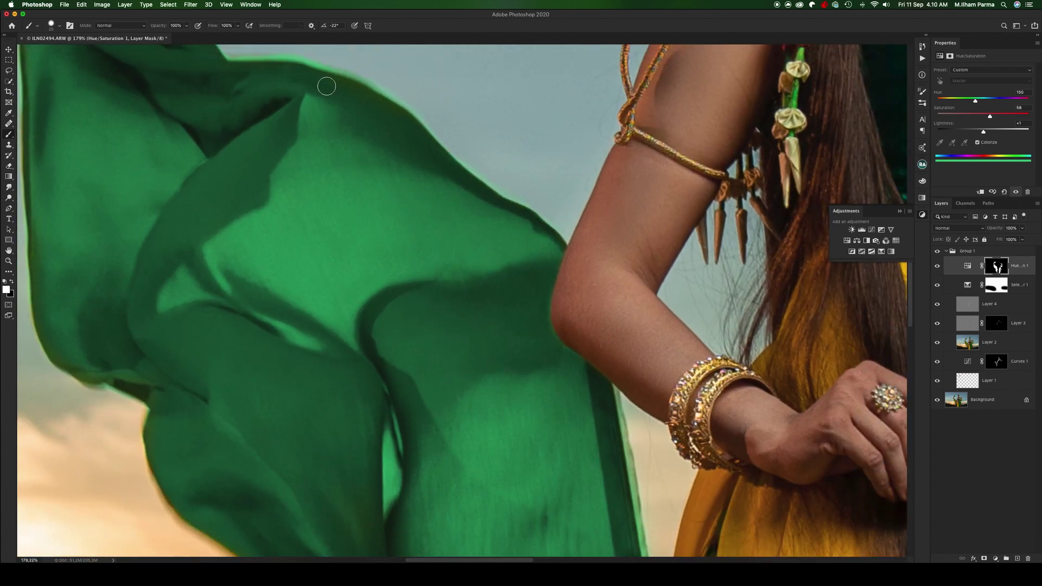
{"action": "scroll", "coordinate": [405, 137], "scroll_direction": "down", "scroll_amount": 5}
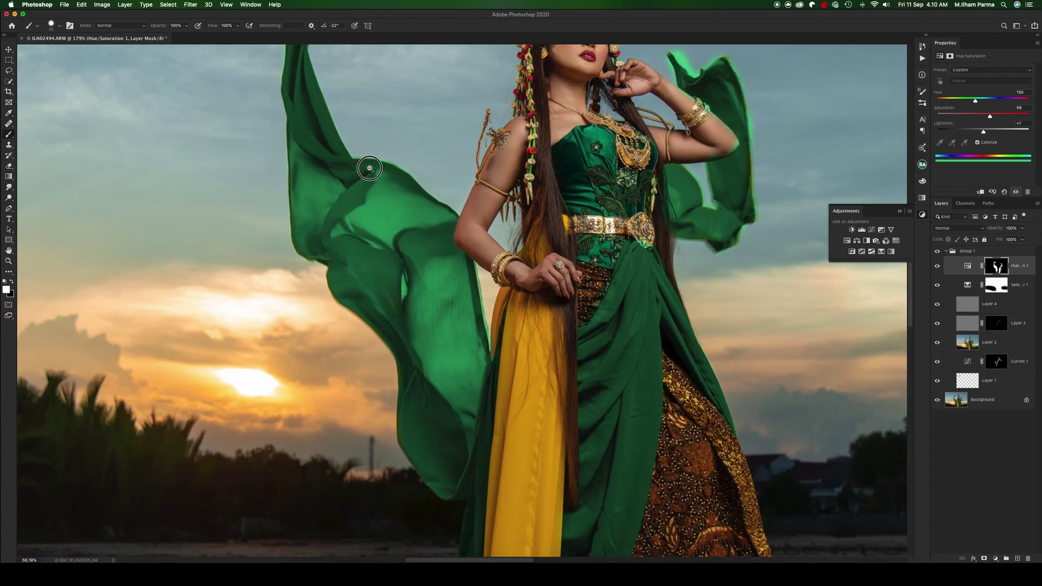
{"action": "scroll", "coordinate": [571, 290], "scroll_direction": "down", "scroll_amount": 3}
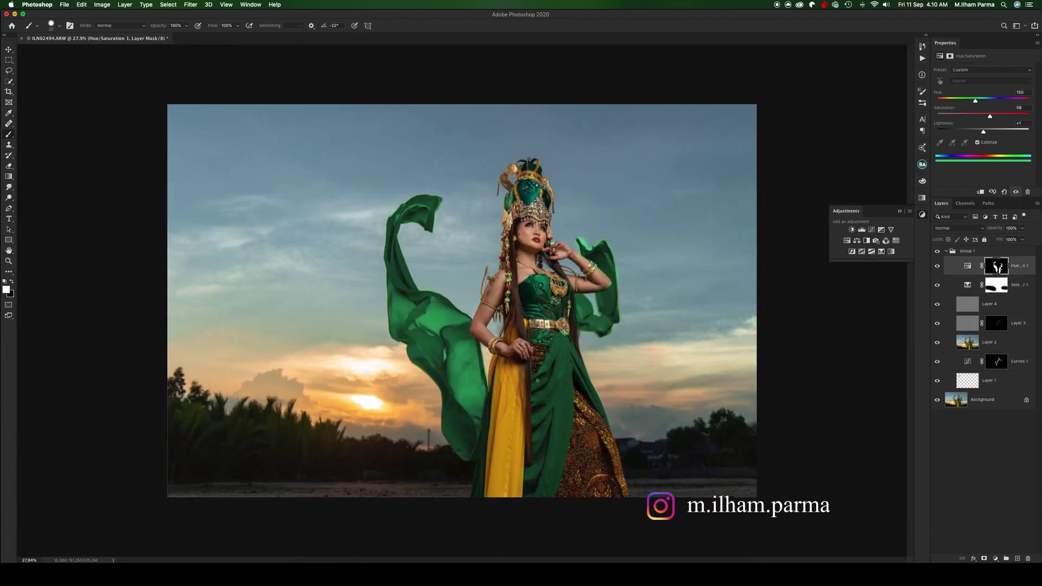
{"action": "scroll", "coordinate": [556, 328], "scroll_direction": "up", "scroll_amount": 2}
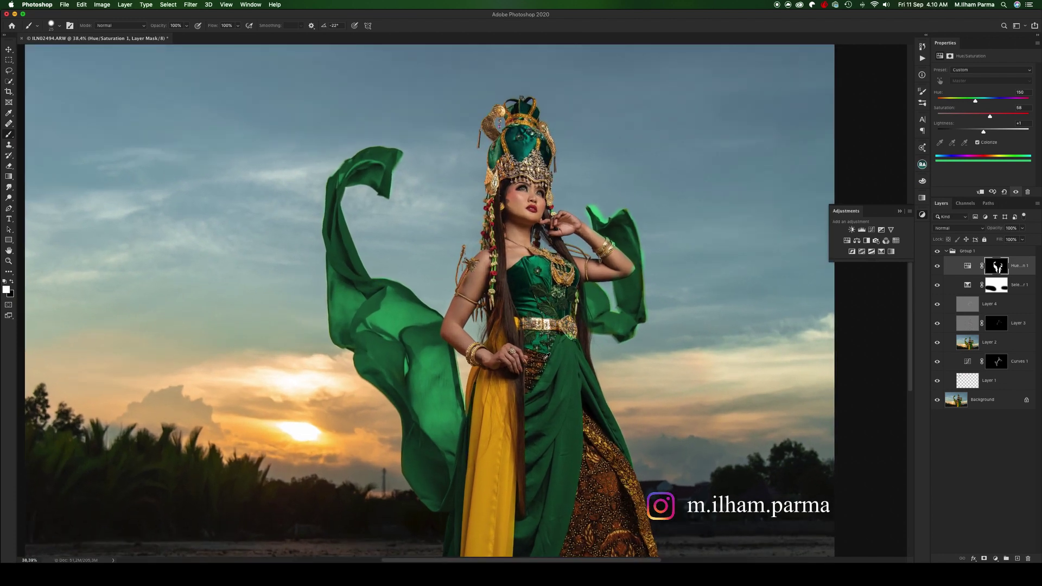
{"action": "scroll", "coordinate": [553, 361], "scroll_direction": "up", "scroll_amount": 2}
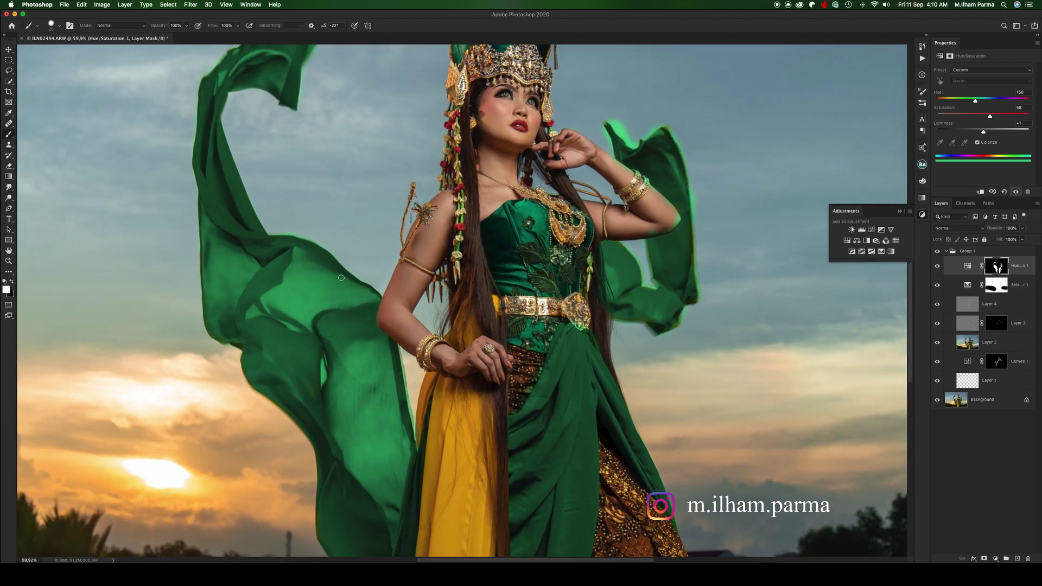
{"action": "scroll", "coordinate": [597, 299], "scroll_direction": "up", "scroll_amount": 3}
{"action": "scroll", "coordinate": [658, 333], "scroll_direction": "up", "scroll_amount": 2}
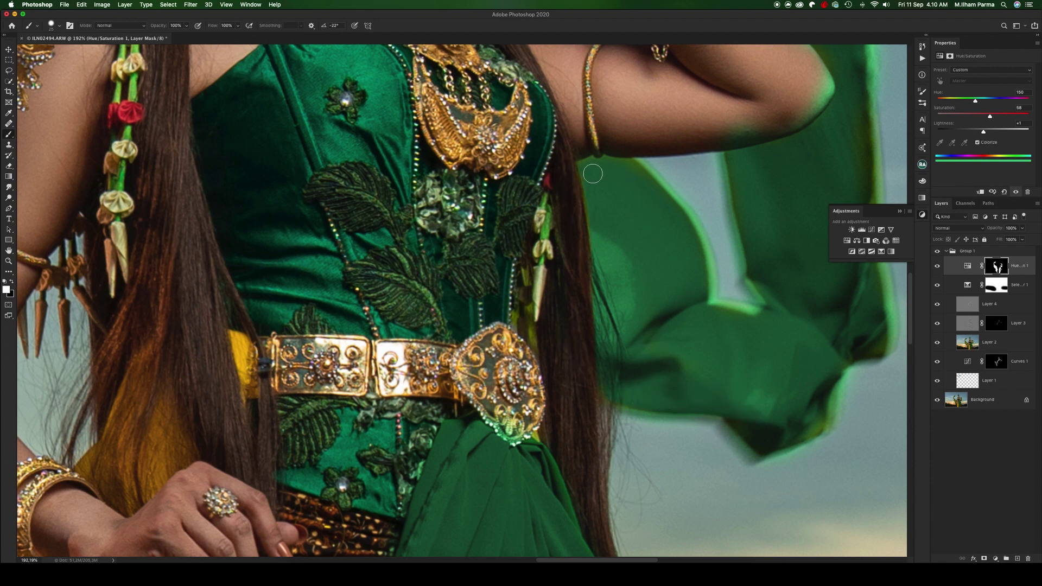
Step: Clean the mask along the torso fabric, elbow and yellowish fringe on the upper arm
{"action": "left_click_drag", "start_coordinate": [593, 174], "coordinate": [627, 170]}
{"action": "left_click_drag", "start_coordinate": [693, 163], "coordinate": [668, 295]}
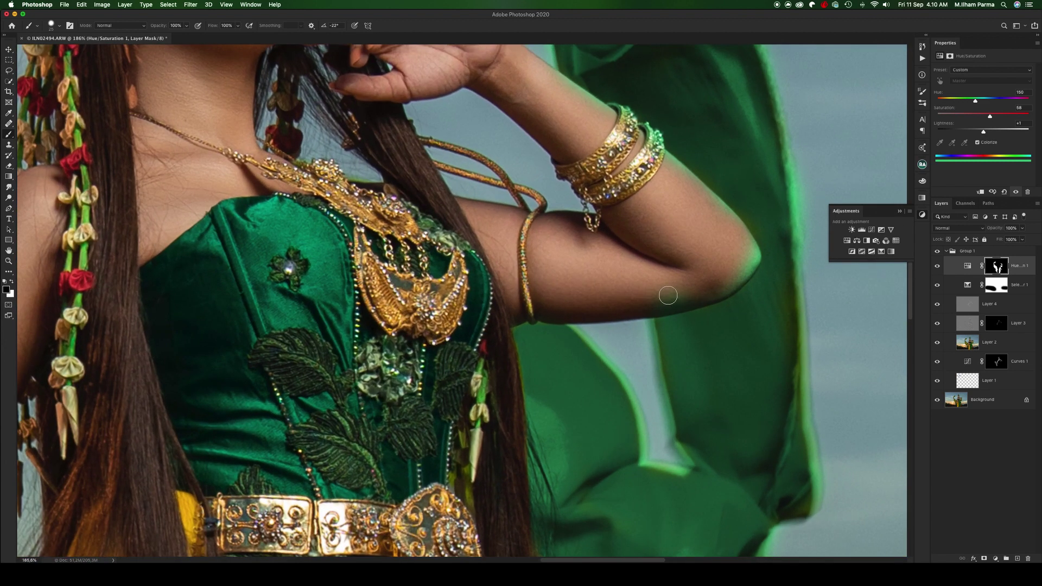
{"action": "left_click", "coordinate": [698, 293]}
{"action": "mouse_move", "coordinate": [652, 304]}
{"action": "left_mouse_down"}
{"action": "mouse_move", "coordinate": [715, 288]}
{"action": "mouse_move", "coordinate": [744, 244]}
{"action": "mouse_move", "coordinate": [673, 156]}
{"action": "mouse_move", "coordinate": [703, 182]}
{"action": "left_mouse_up"}
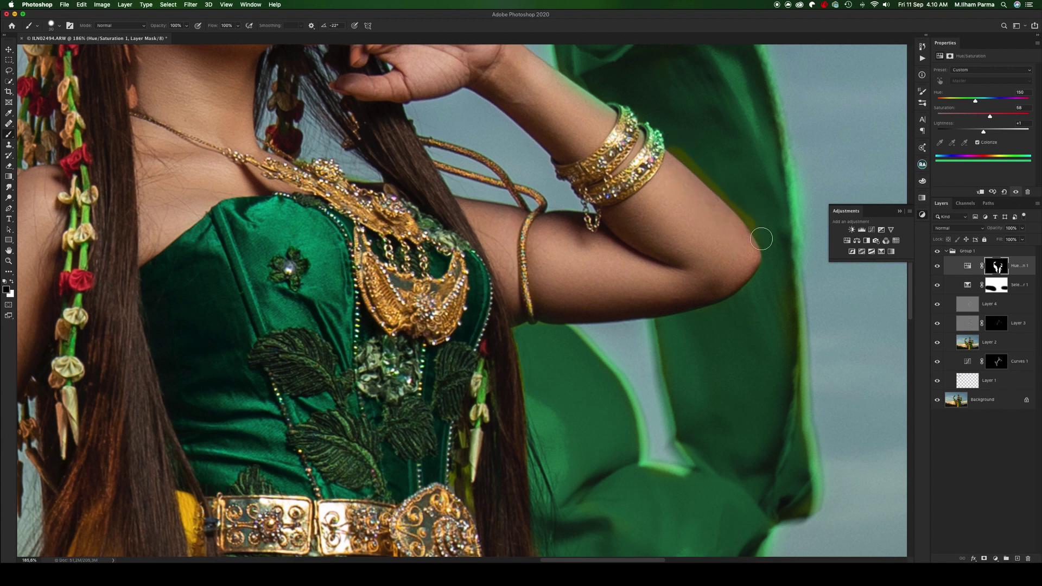
{"action": "mouse_move", "coordinate": [680, 140]}
{"action": "left_mouse_down"}
{"action": "mouse_move", "coordinate": [772, 239]}
{"action": "mouse_move", "coordinate": [753, 252]}
{"action": "left_mouse_up"}
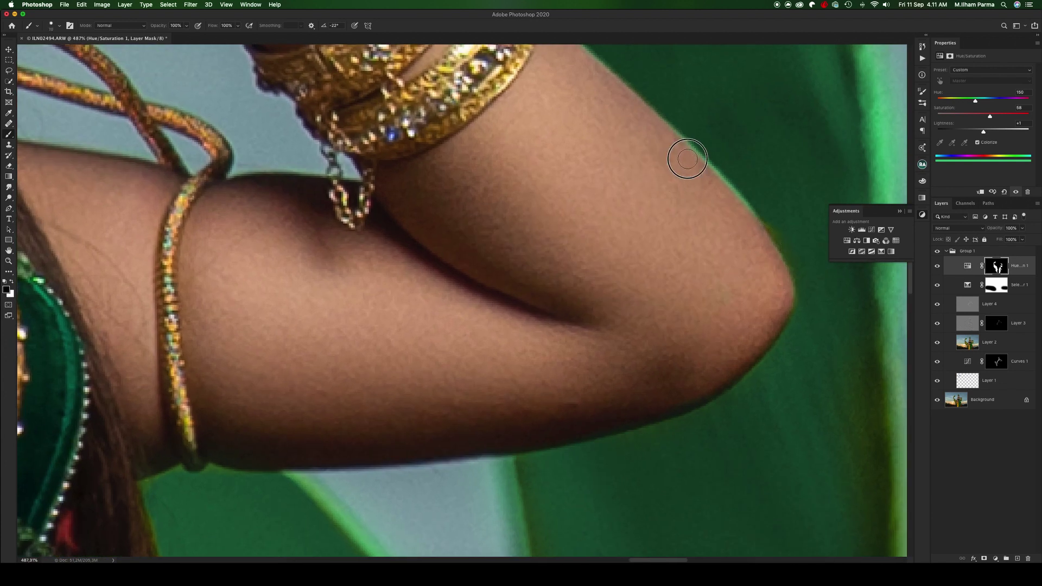
{"action": "left_click_drag", "start_coordinate": [708, 177], "coordinate": [724, 195]}
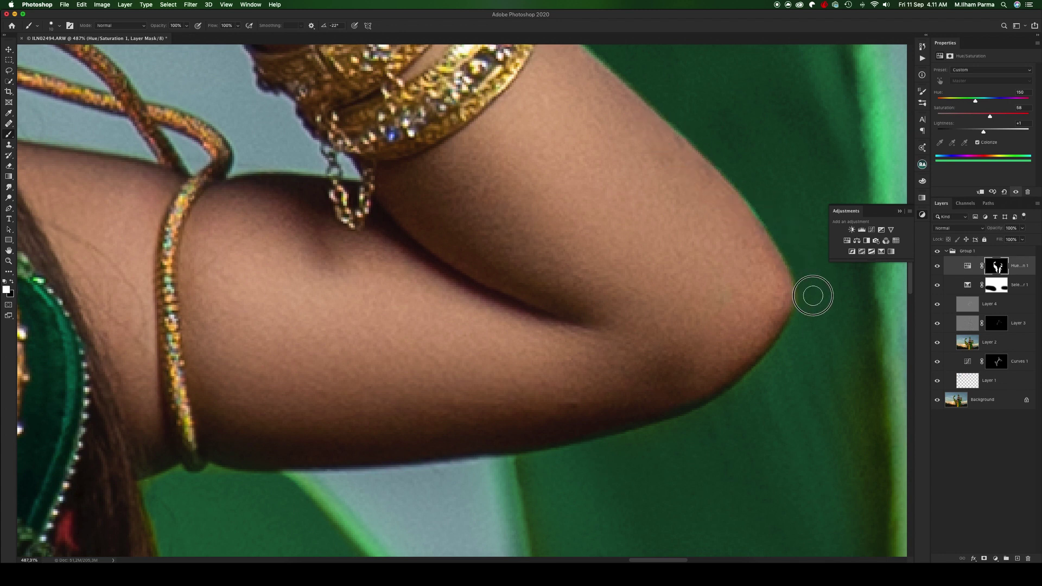
Step: Remove the green tint from the top bangle's edge with a smaller brush
{"action": "mouse_move", "coordinate": [811, 274]}
{"action": "left_mouse_down"}
{"action": "mouse_move", "coordinate": [611, 187]}
{"action": "mouse_move", "coordinate": [600, 277]}
{"action": "left_mouse_up"}
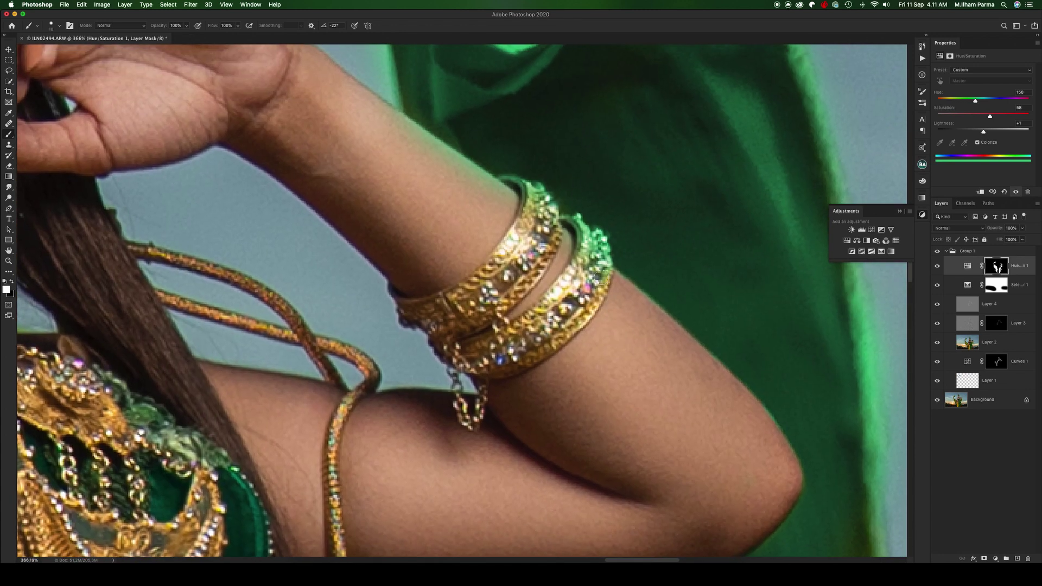
{"action": "key", "text": "bracketright"}
{"action": "left_click_drag", "start_coordinate": [533, 191], "coordinate": [533, 199]}
{"action": "key", "text": "bracketleft"}
{"action": "key", "text": "bracketleft"}
{"action": "scroll", "coordinate": [554, 241], "scroll_direction": "up", "scroll_amount": 2}
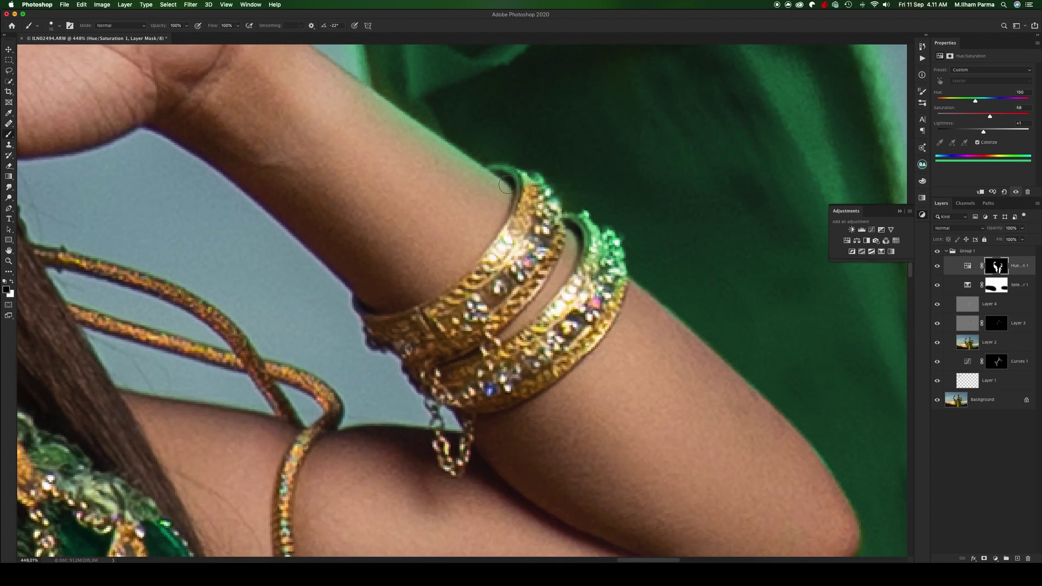
{"action": "mouse_move", "coordinate": [496, 174]}
{"action": "left_mouse_down"}
{"action": "mouse_move", "coordinate": [550, 204]}
{"action": "mouse_move", "coordinate": [590, 286]}
{"action": "mouse_move", "coordinate": [614, 258]}
{"action": "mouse_move", "coordinate": [559, 255]}
{"action": "left_mouse_up"}
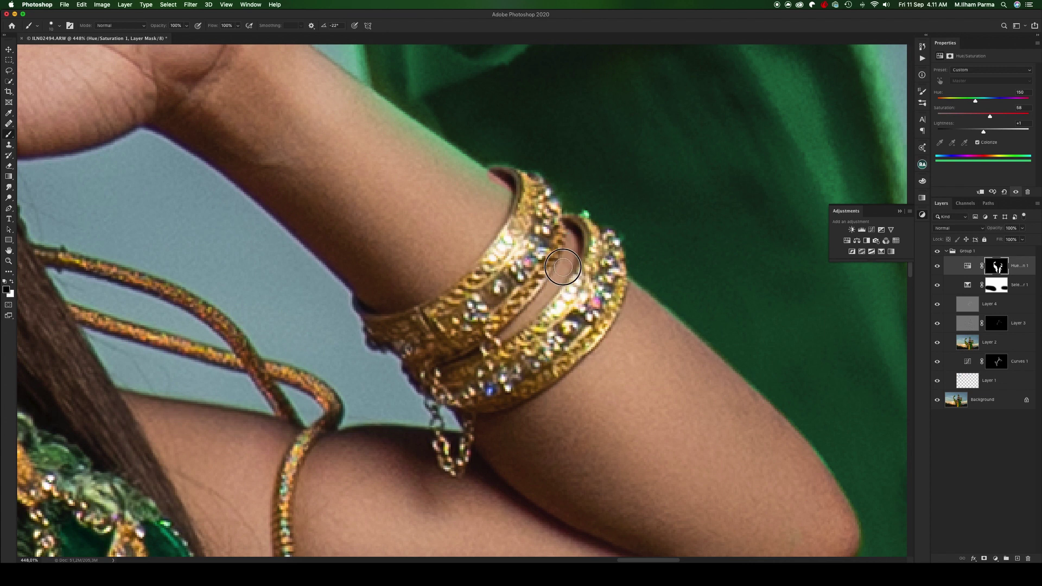
Step: Restore the skin tone along the wrist edge on the mask
{"action": "scroll", "coordinate": [478, 182], "scroll_direction": "down", "scroll_amount": 2}
{"action": "scroll", "coordinate": [484, 200], "scroll_direction": "down", "scroll_amount": 2}
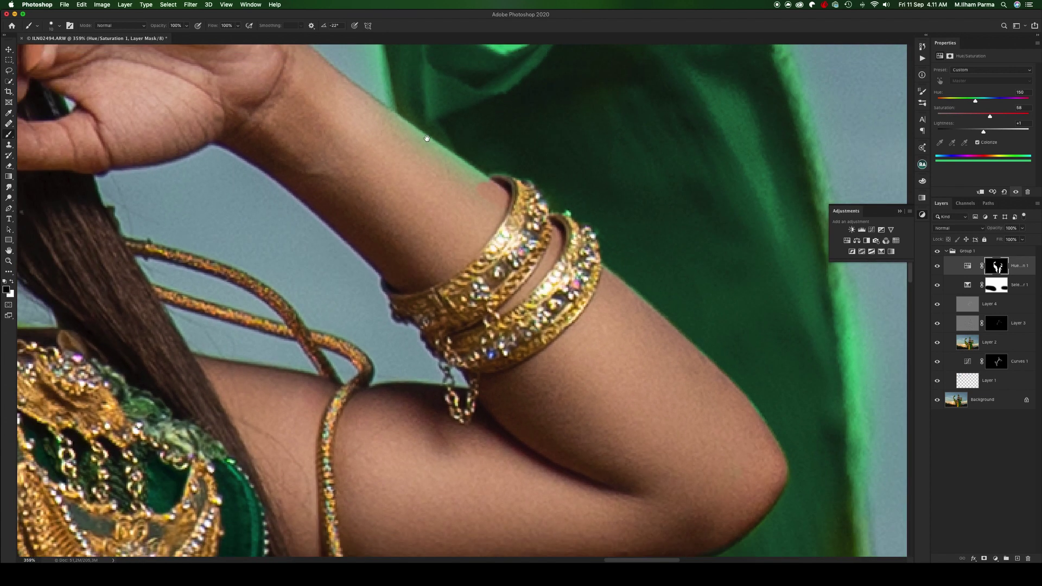
{"action": "scroll", "coordinate": [504, 272], "scroll_direction": "down", "scroll_amount": 2}
{"action": "left_click_drag", "start_coordinate": [551, 298], "coordinate": [556, 307]}
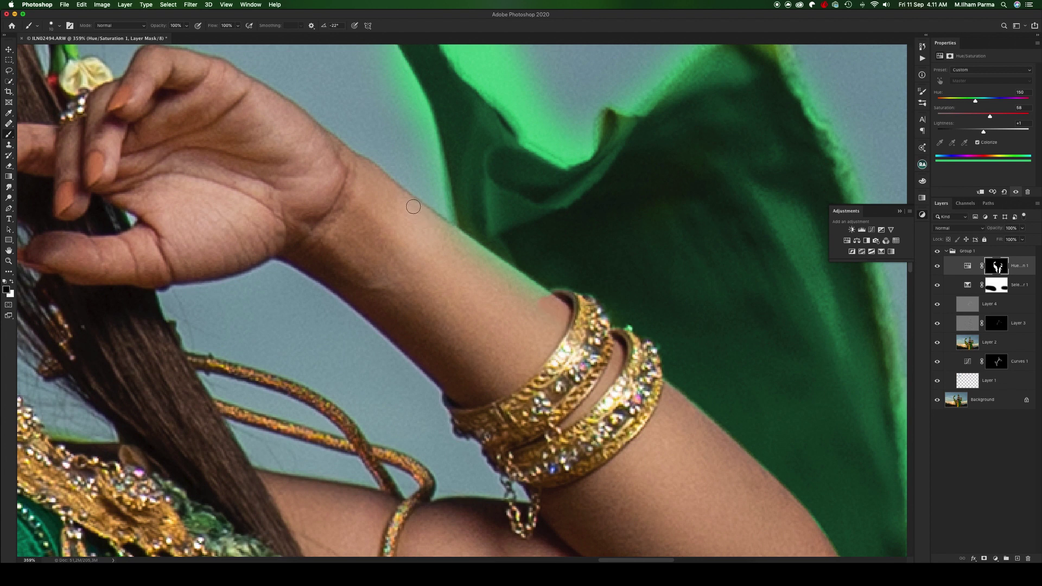
{"action": "key", "text": "bracketright"}
{"action": "key", "text": "bracketright"}
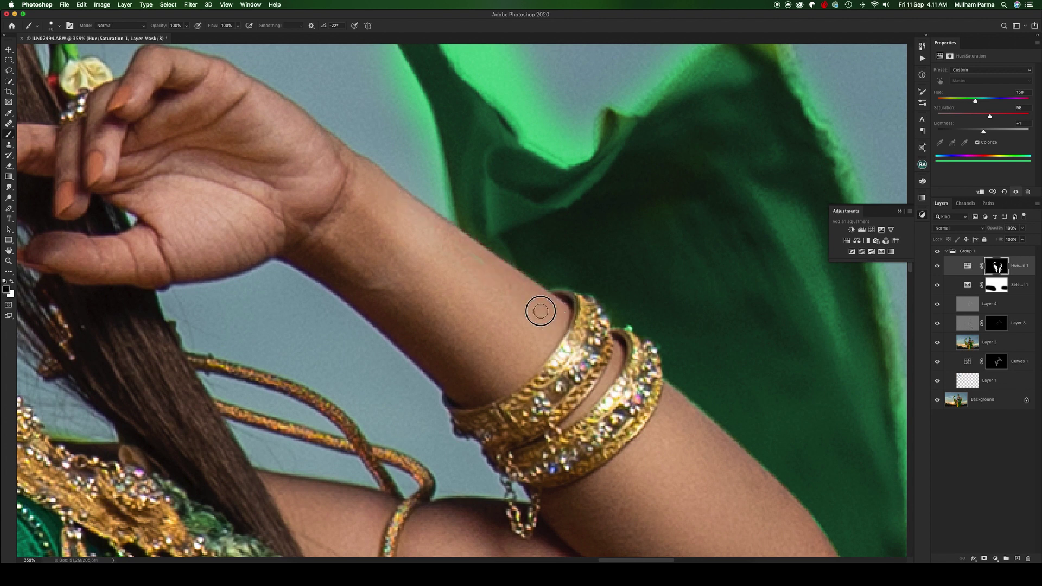
{"action": "key", "text": "bracketleft"}
{"action": "key", "text": "bracketleft"}
{"action": "scroll", "coordinate": [411, 187], "scroll_direction": "down", "scroll_amount": 3}
{"action": "scroll", "coordinate": [445, 148], "scroll_direction": "up", "scroll_amount": 1}
Step: Paint out the green glow beside the wrist, then repaint the scarf edge green
{"action": "mouse_move", "coordinate": [444, 250]}
{"action": "left_mouse_down"}
{"action": "mouse_move", "coordinate": [403, 147]}
{"action": "mouse_move", "coordinate": [433, 226]}
{"action": "mouse_move", "coordinate": [409, 204]}
{"action": "left_mouse_up"}
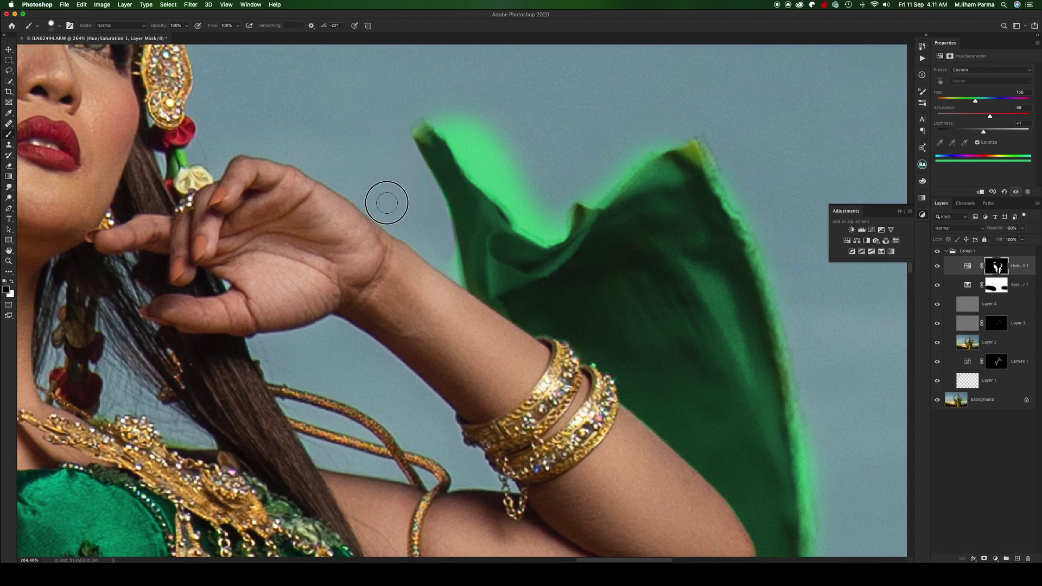
{"action": "left_click_drag", "start_coordinate": [430, 245], "coordinate": [478, 283]}
{"action": "key", "text": "x"}
{"action": "key", "text": "bracketleft"}
{"action": "key", "text": "bracketleft"}
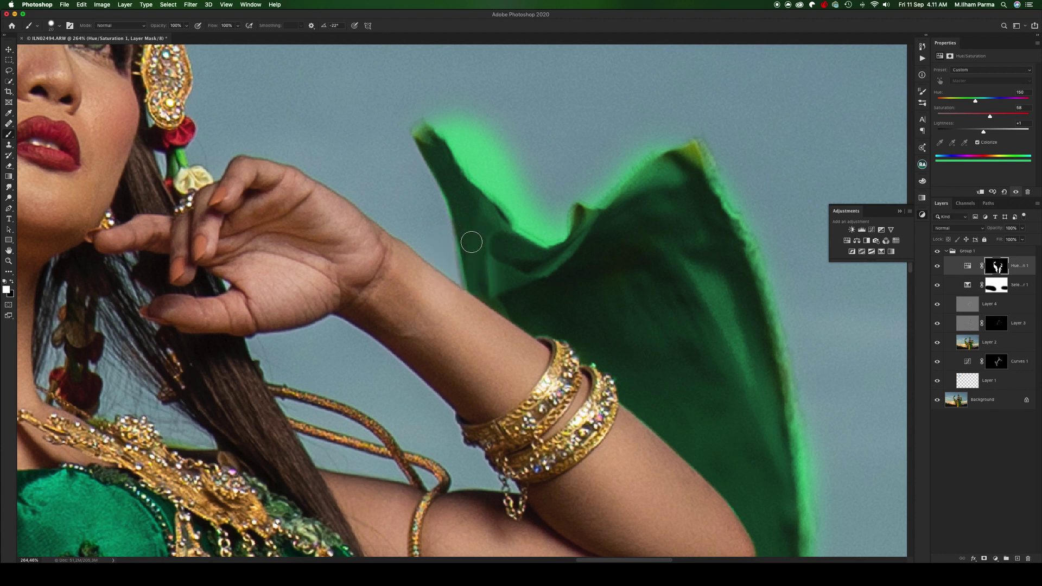
{"action": "key", "text": "x"}
{"action": "key", "text": "bracketright"}
{"action": "key", "text": "bracketright"}
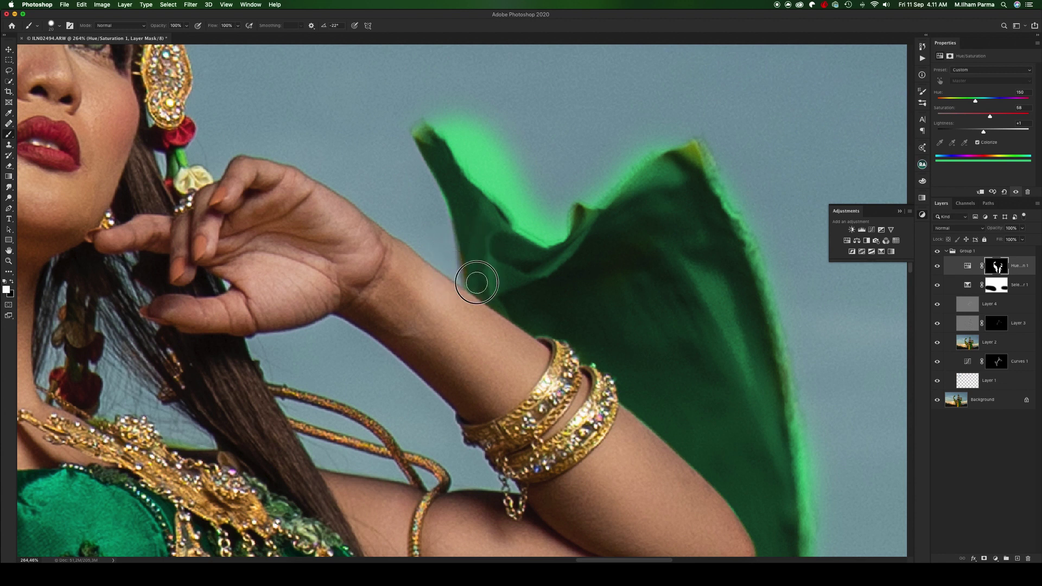
{"action": "left_click_drag", "start_coordinate": [477, 279], "coordinate": [477, 269]}
Step: Remove the glow at the scarf tip and upper edge, keeping the peak tip green
{"action": "key", "text": "x"}
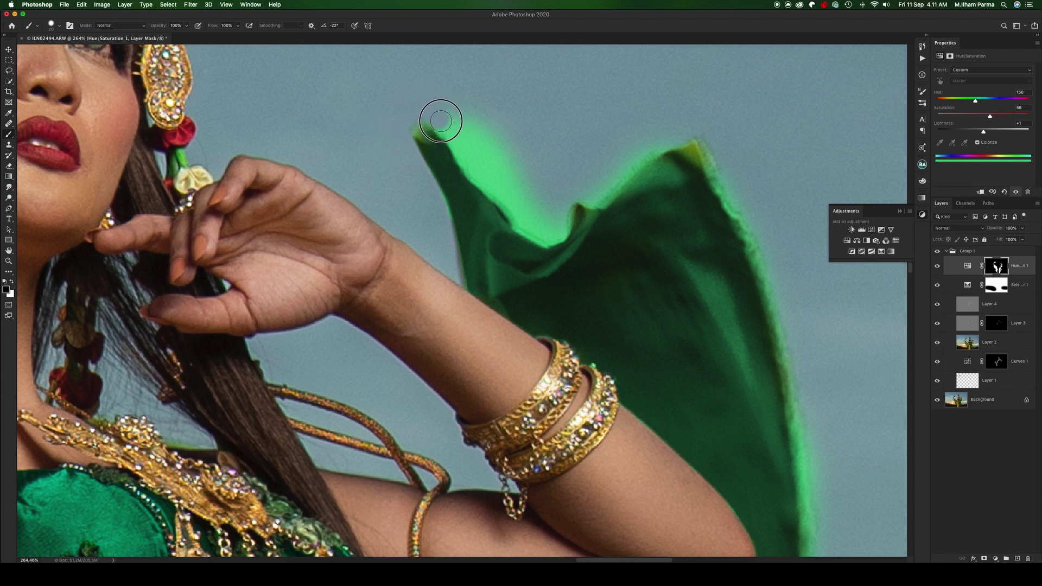
{"action": "mouse_move", "coordinate": [441, 116]}
{"action": "left_mouse_down"}
{"action": "mouse_move", "coordinate": [481, 174]}
{"action": "mouse_move", "coordinate": [550, 234]}
{"action": "mouse_move", "coordinate": [514, 179]}
{"action": "mouse_move", "coordinate": [533, 189]}
{"action": "mouse_move", "coordinate": [497, 121]}
{"action": "left_mouse_up"}
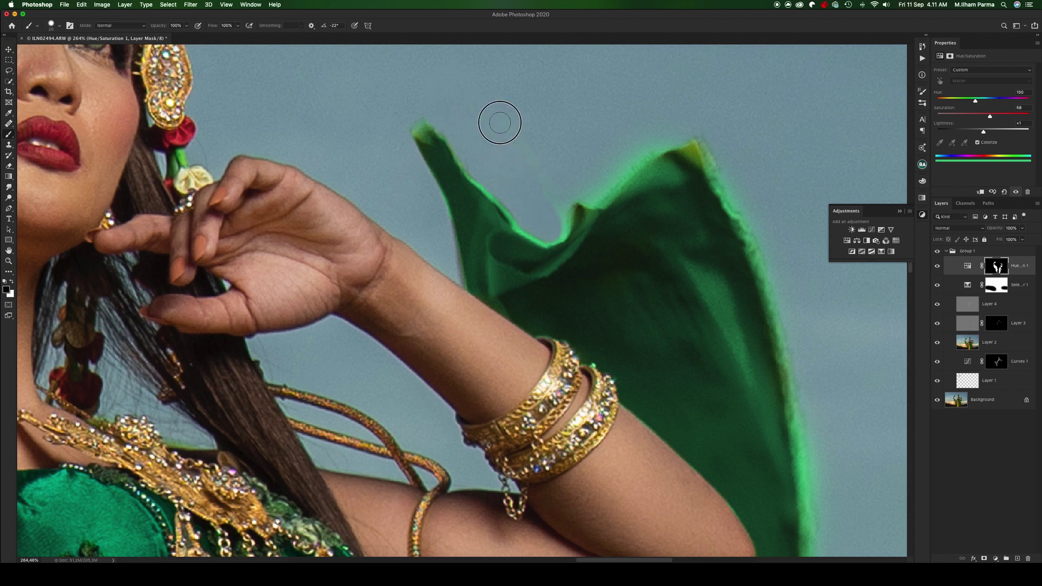
{"action": "key", "text": "bracketright"}
{"action": "key", "text": "bracketright"}
{"action": "mouse_move", "coordinate": [528, 228]}
{"action": "left_mouse_down"}
{"action": "mouse_move", "coordinate": [551, 221]}
{"action": "mouse_move", "coordinate": [549, 179]}
{"action": "mouse_move", "coordinate": [586, 190]}
{"action": "mouse_move", "coordinate": [684, 116]}
{"action": "left_mouse_up"}
{"action": "scroll", "coordinate": [646, 194], "scroll_direction": "down", "scroll_amount": 3}
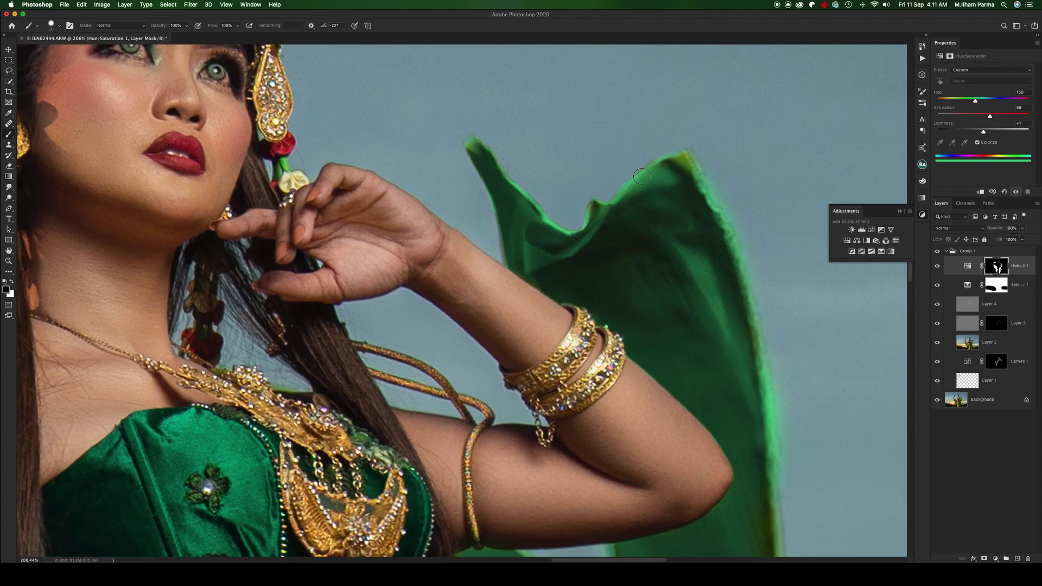
{"action": "key", "text": "x"}
{"action": "left_click_drag", "start_coordinate": [529, 153], "coordinate": [545, 167]}
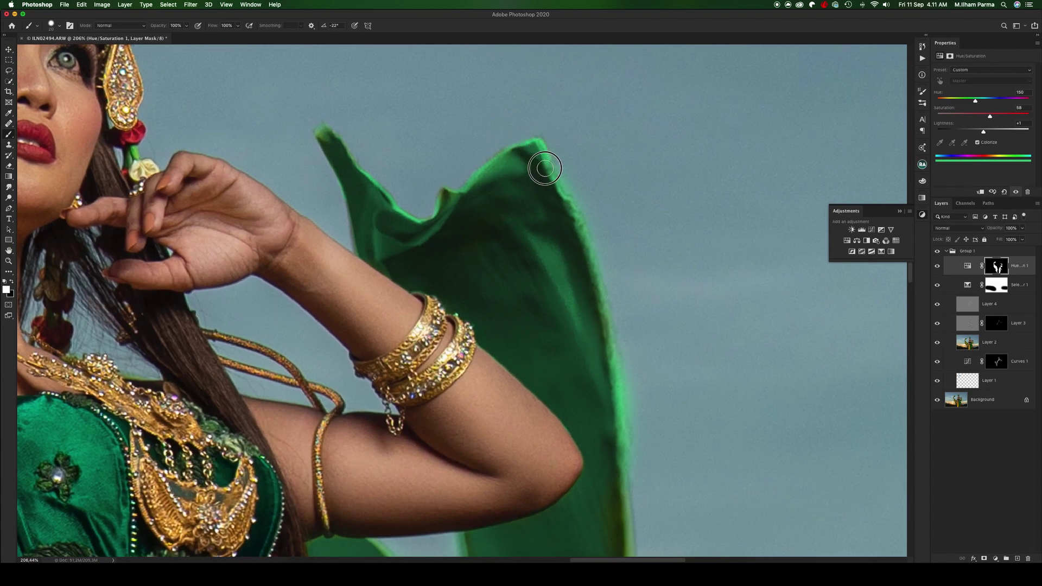
Step: Restore green along the lower scarf's right edge
{"action": "key", "text": "x"}
{"action": "key", "text": "bracketright"}
{"action": "key", "text": "bracketright"}
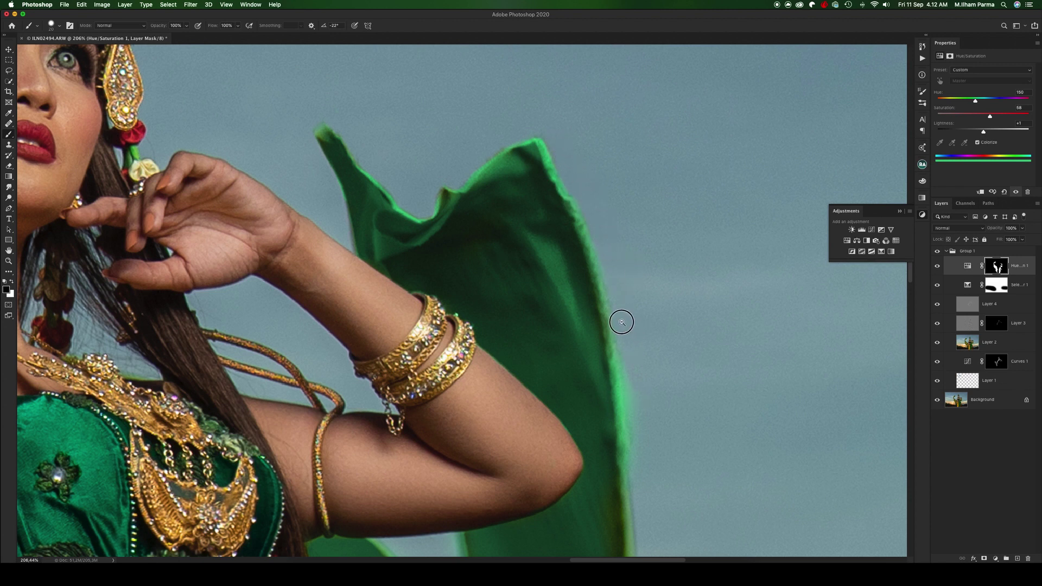
{"action": "left_click_drag", "start_coordinate": [621, 322], "coordinate": [591, 174]}
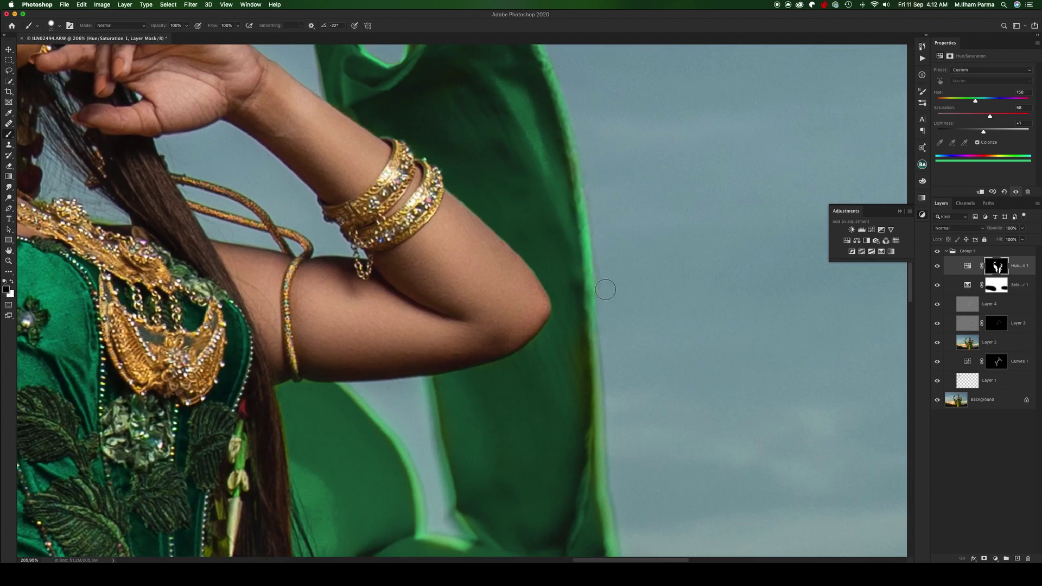
{"action": "key", "text": "x"}
{"action": "left_click_drag", "start_coordinate": [581, 466], "coordinate": [578, 434]}
Step: Paint green down the scarf's right edge, the sky gap's lower edge and lower-right edge
{"action": "scroll", "coordinate": [545, 373], "scroll_direction": "down", "scroll_amount": 3}
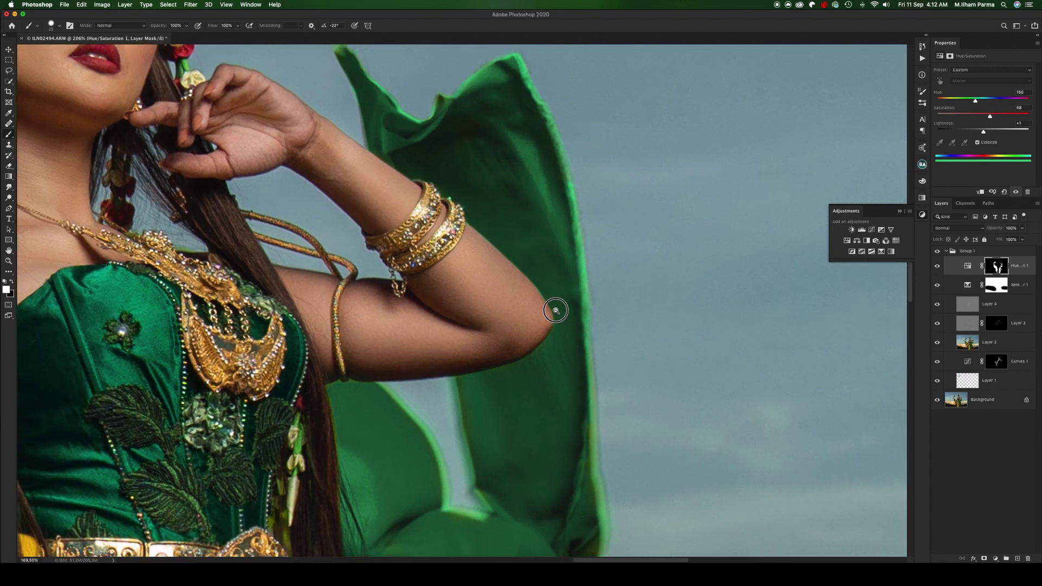
{"action": "scroll", "coordinate": [577, 365], "scroll_direction": "up", "scroll_amount": 3}
{"action": "scroll", "coordinate": [573, 398], "scroll_direction": "up", "scroll_amount": 2}
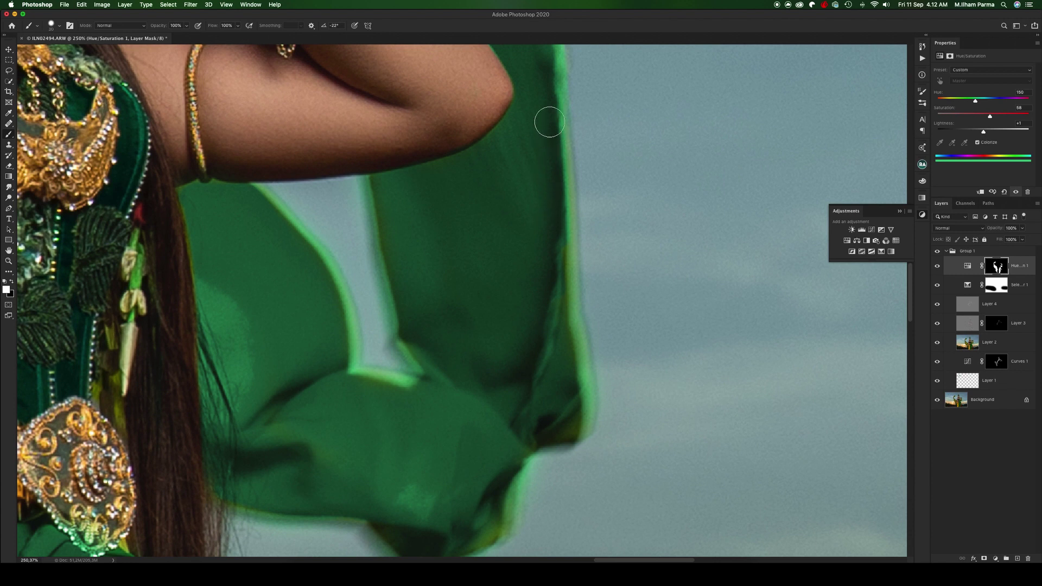
{"action": "mouse_move", "coordinate": [549, 122]}
{"action": "left_mouse_down"}
{"action": "mouse_move", "coordinate": [542, 156]}
{"action": "mouse_move", "coordinate": [578, 402]}
{"action": "mouse_move", "coordinate": [560, 423]}
{"action": "left_mouse_up"}
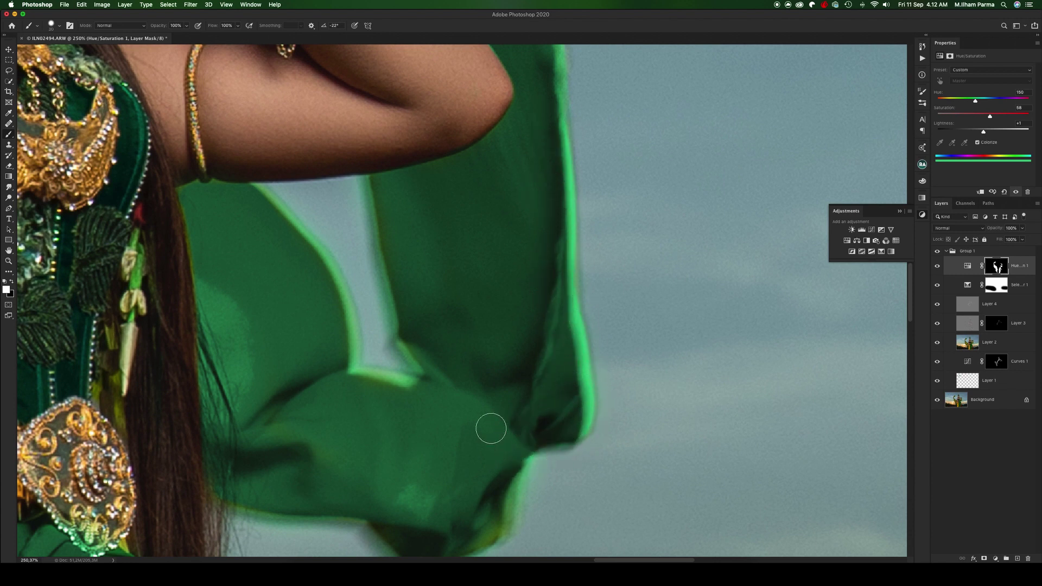
{"action": "left_click_drag", "start_coordinate": [349, 400], "coordinate": [412, 402]}
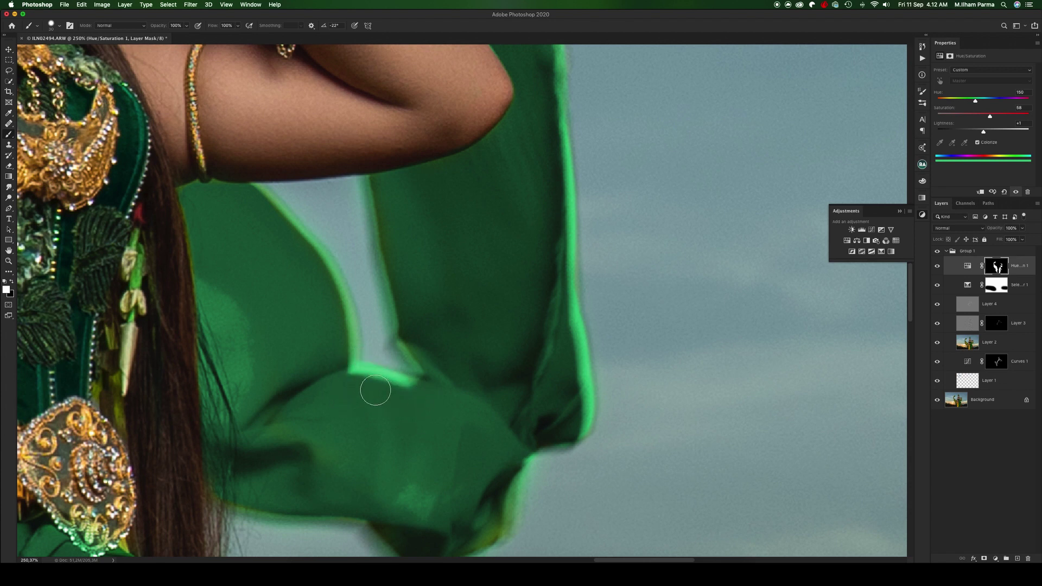
{"action": "scroll", "coordinate": [502, 407], "scroll_direction": "down", "scroll_amount": 3}
{"action": "scroll", "coordinate": [550, 260], "scroll_direction": "up", "scroll_amount": 2}
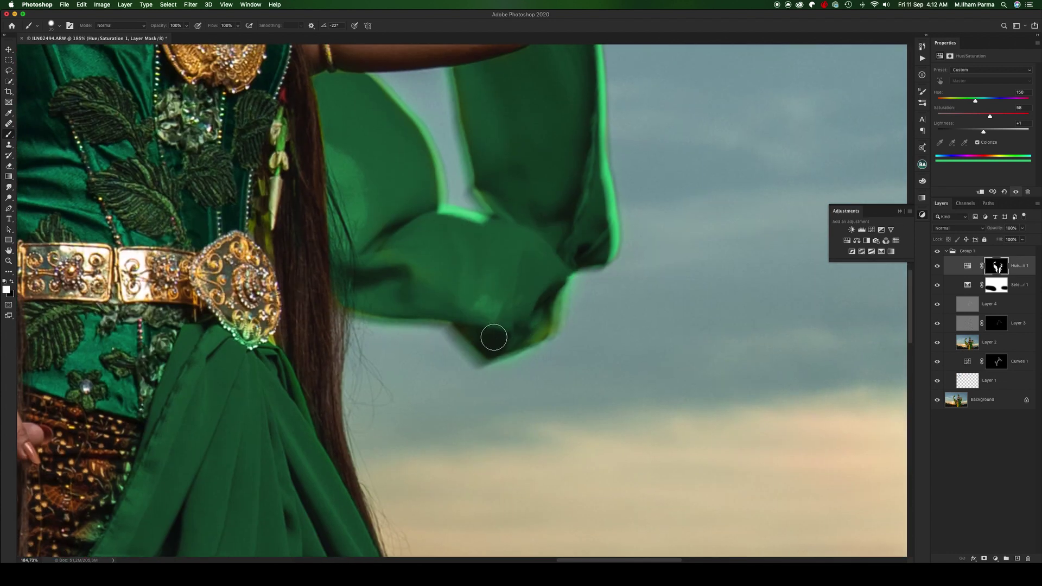
{"action": "left_click_drag", "start_coordinate": [494, 338], "coordinate": [531, 309]}
{"action": "scroll", "coordinate": [479, 260], "scroll_direction": "down", "scroll_amount": 6}
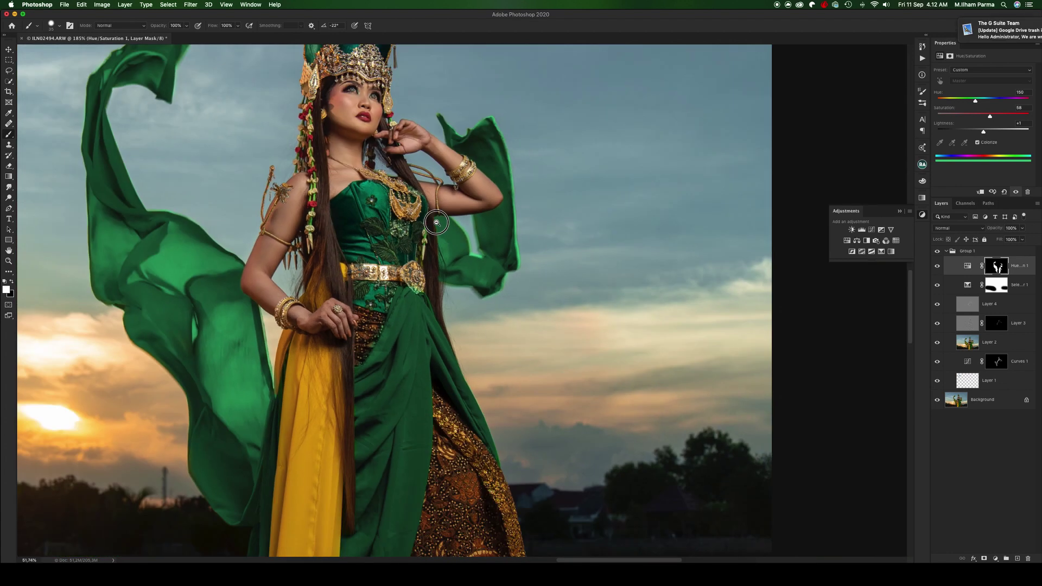
{"action": "scroll", "coordinate": [422, 192], "scroll_direction": "down", "scroll_amount": 1}
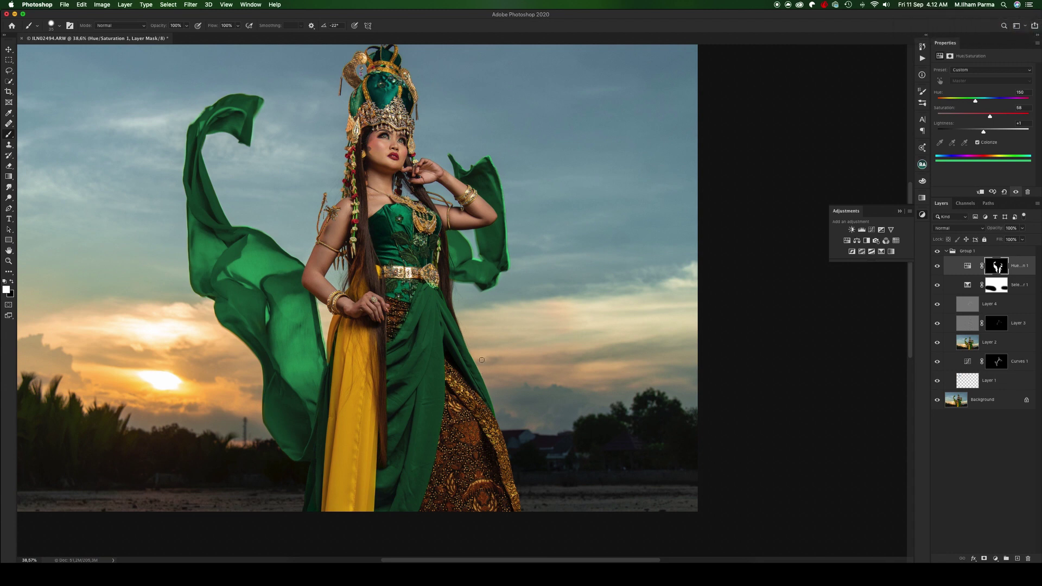
{"action": "scroll", "coordinate": [492, 348], "scroll_direction": "down", "scroll_amount": 1}
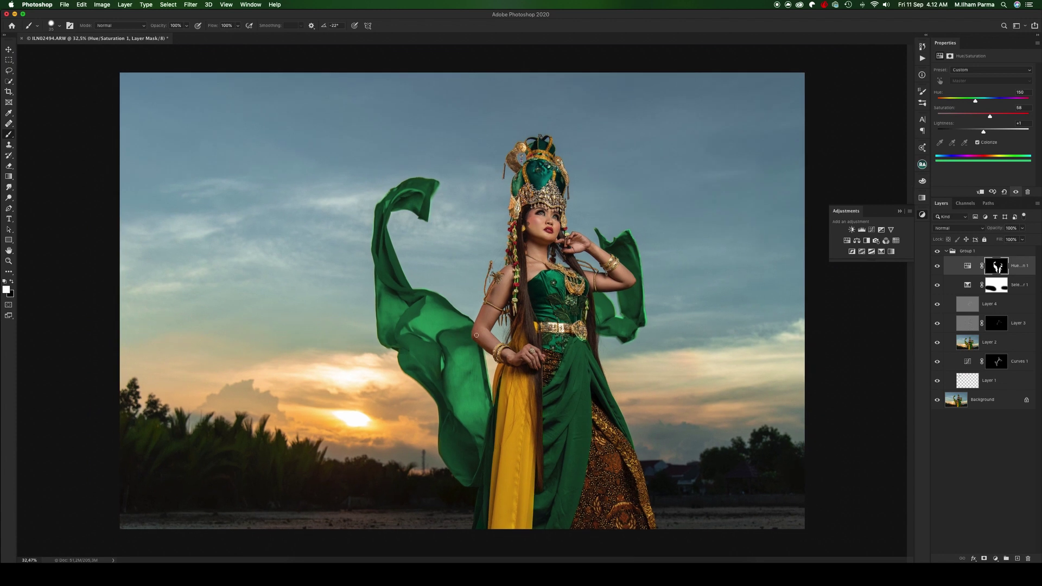
{"action": "left_click", "coordinate": [938, 267]}
{"action": "left_click", "coordinate": [938, 266]}
{"action": "left_click", "coordinate": [937, 266]}
Step: Reshape the Hue/Saturation mask along the yellow skirt's edge
{"action": "scroll", "coordinate": [554, 358], "scroll_direction": "up", "scroll_amount": 3}
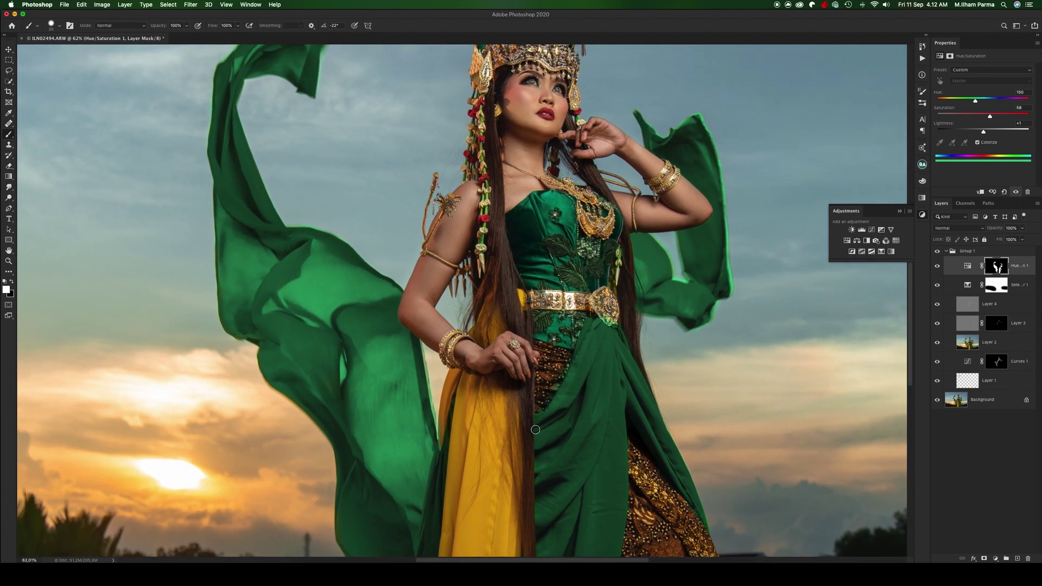
{"action": "left_click_drag", "start_coordinate": [577, 372], "coordinate": [521, 310]}
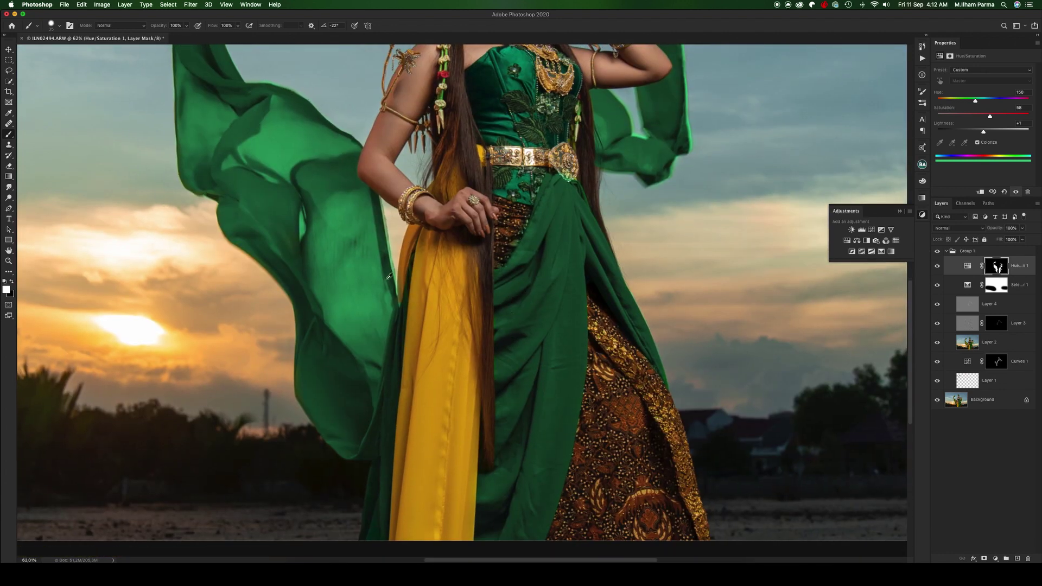
{"action": "scroll", "coordinate": [429, 337], "scroll_direction": "up", "scroll_amount": 5}
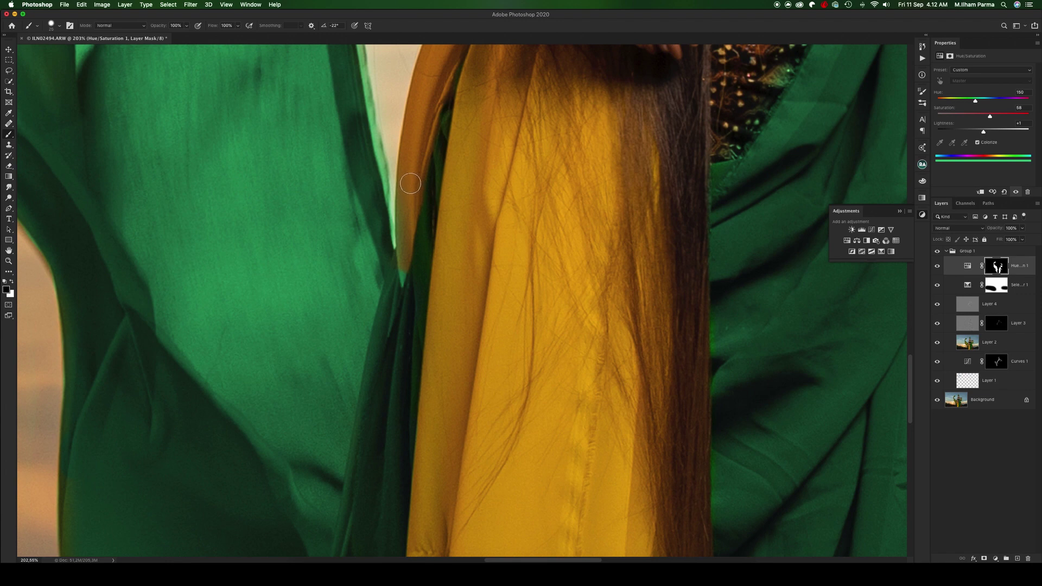
{"action": "mouse_move", "coordinate": [410, 184]}
{"action": "left_mouse_down"}
{"action": "mouse_move", "coordinate": [412, 303]}
{"action": "mouse_move", "coordinate": [437, 179]}
{"action": "left_mouse_up"}
{"action": "key", "text": "x"}
Step: Zoom in and out to check the mask around the skirt and scarves
{"action": "scroll", "coordinate": [421, 250], "scroll_direction": "down", "scroll_amount": 8}
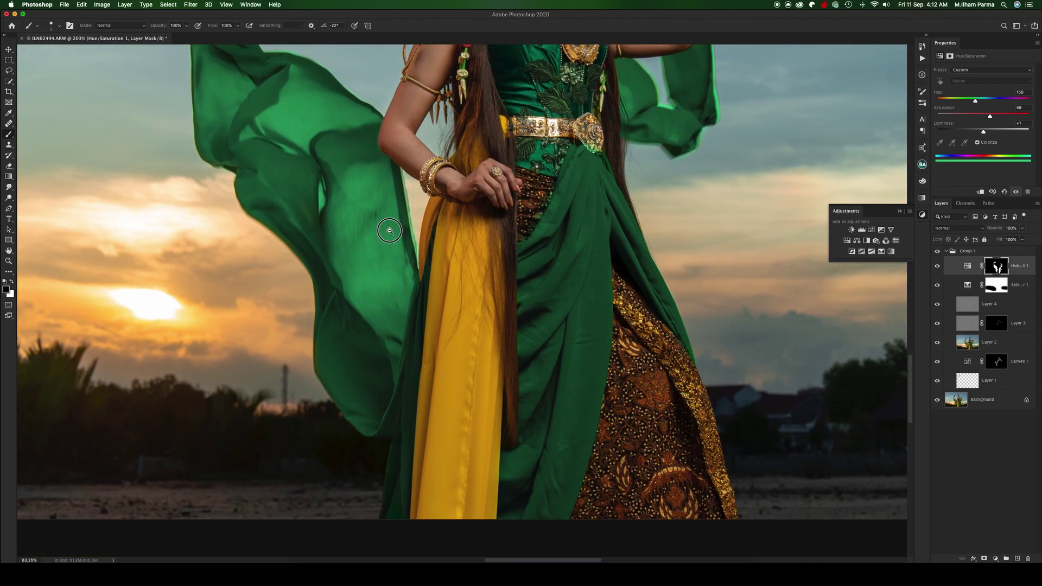
{"action": "scroll", "coordinate": [390, 231], "scroll_direction": "up", "scroll_amount": 1}
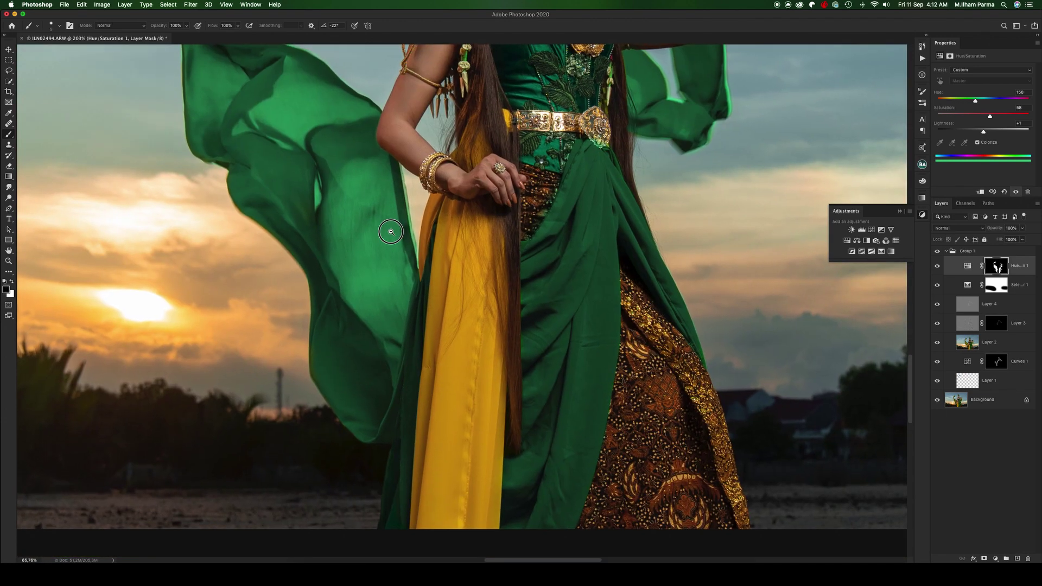
{"action": "scroll", "coordinate": [391, 231], "scroll_direction": "up", "scroll_amount": 3}
{"action": "scroll", "coordinate": [414, 248], "scroll_direction": "up", "scroll_amount": 2}
{"action": "scroll", "coordinate": [275, 423], "scroll_direction": "up", "scroll_amount": 2}
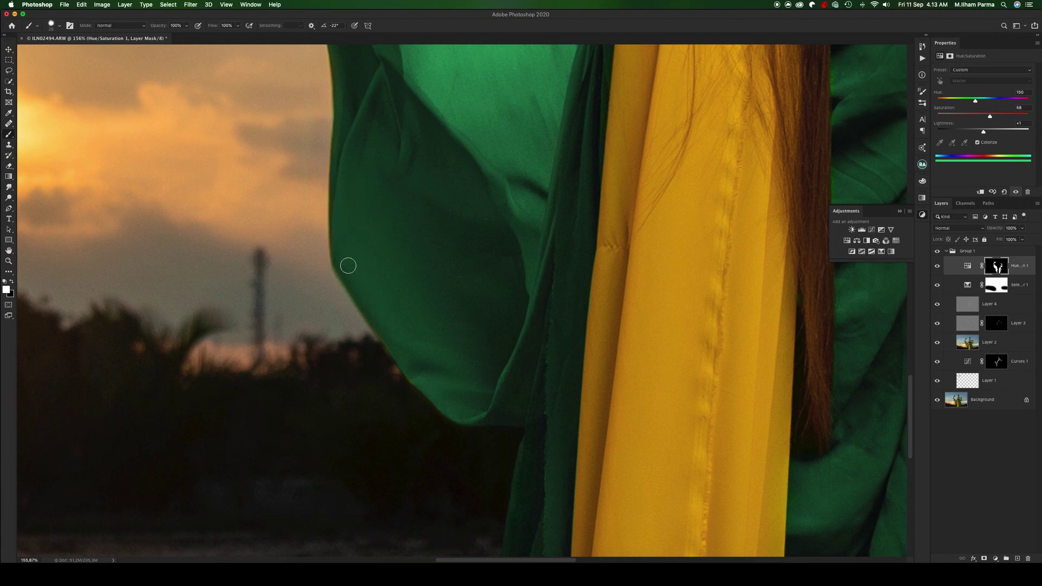
{"action": "scroll", "coordinate": [396, 235], "scroll_direction": "down", "scroll_amount": 4}
{"action": "scroll", "coordinate": [396, 235], "scroll_direction": "down", "scroll_amount": 2}
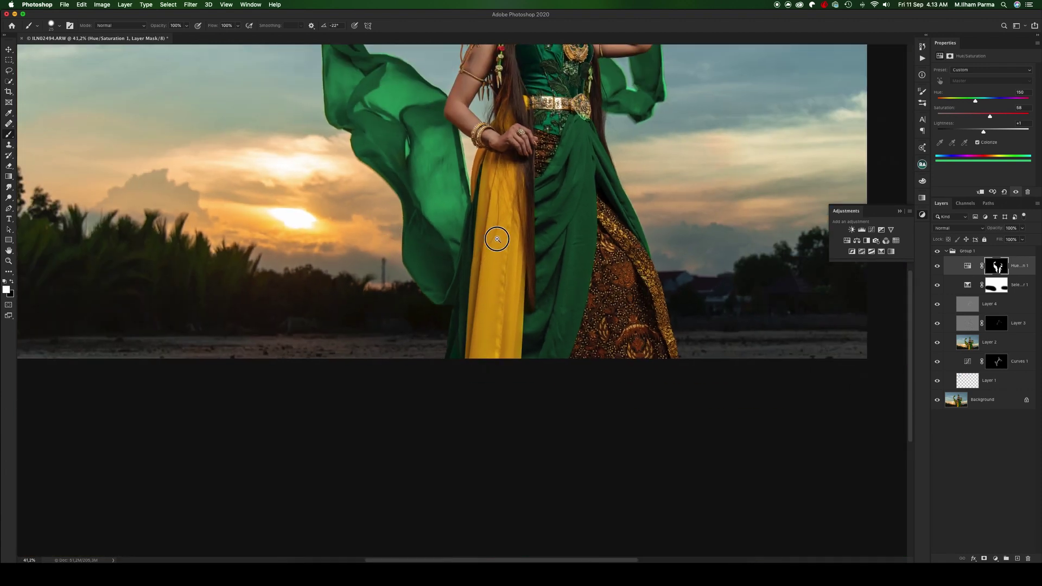
{"action": "scroll", "coordinate": [497, 239], "scroll_direction": "down", "scroll_amount": 1}
{"action": "scroll", "coordinate": [483, 231], "scroll_direction": "up", "scroll_amount": 1}
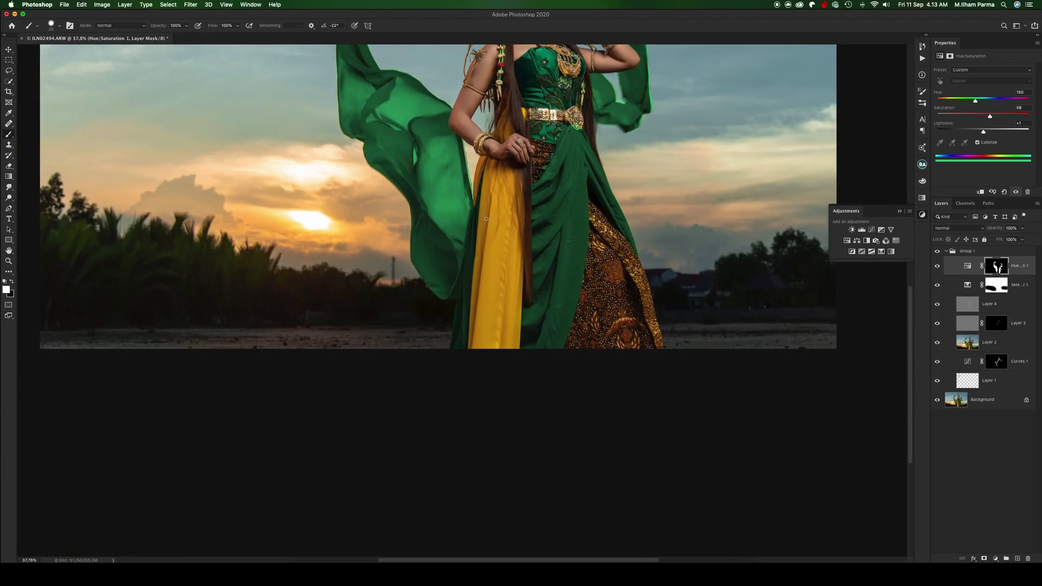
{"action": "scroll", "coordinate": [491, 235], "scroll_direction": "down", "scroll_amount": 1}
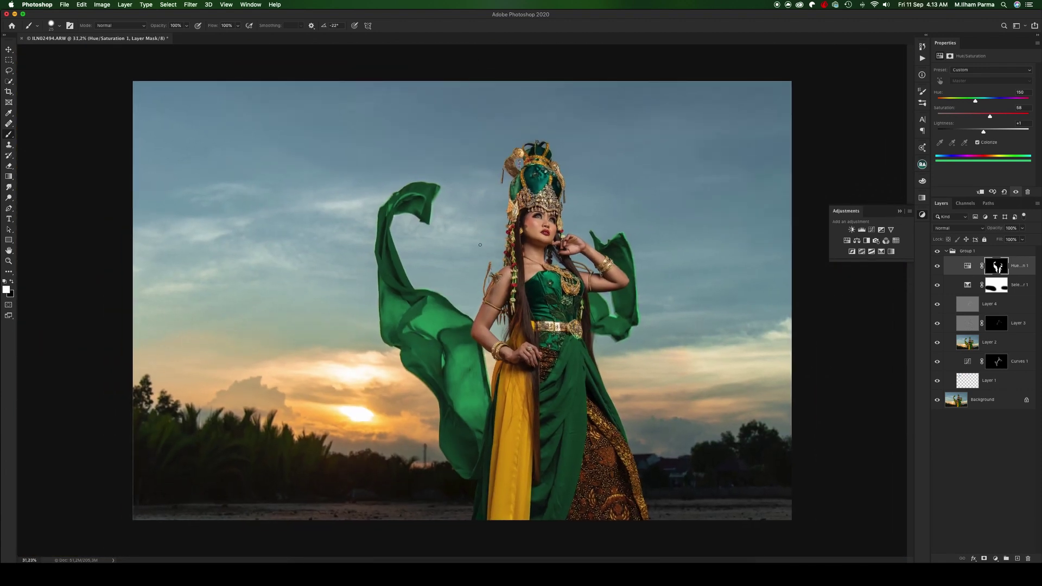
{"action": "scroll", "coordinate": [611, 328], "scroll_direction": "up", "scroll_amount": 4}
Step: Set the brush opacity to 45% and switch to hiding the adjustment on the mask
{"action": "scroll", "coordinate": [656, 360], "scroll_direction": "up", "scroll_amount": 1}
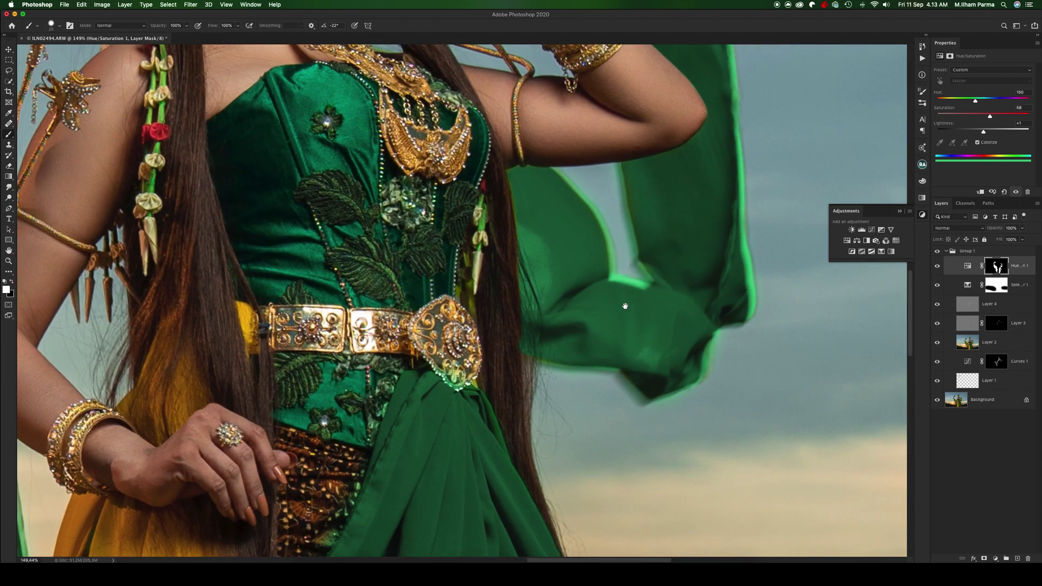
{"action": "left_click_drag", "start_coordinate": [624, 302], "coordinate": [398, 292]}
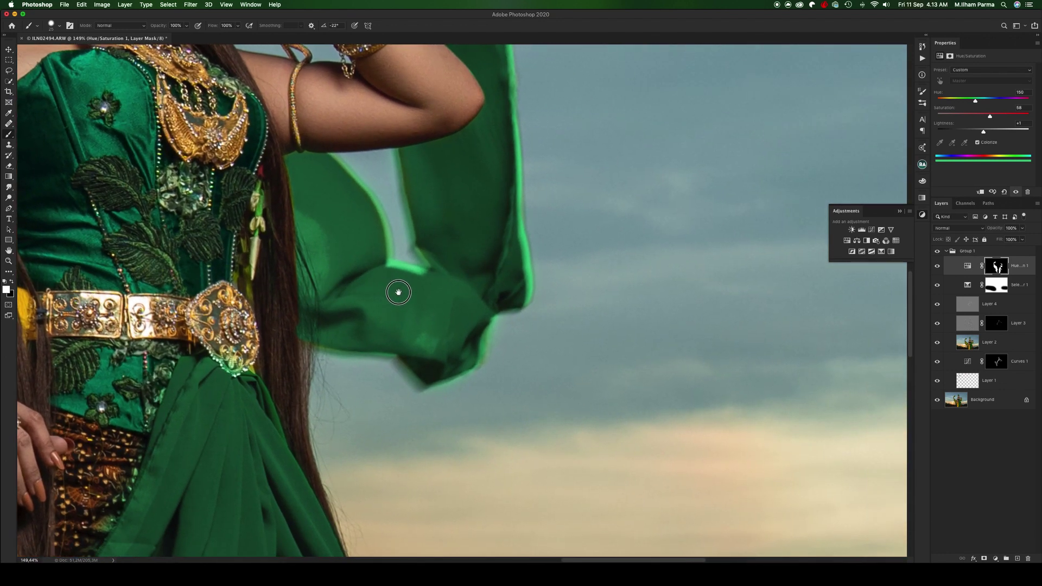
{"action": "left_click", "coordinate": [187, 26]}
{"action": "left_click", "coordinate": [531, 233]}
{"action": "left_click", "coordinate": [530, 311]}
{"action": "key", "text": "super+z"}
{"action": "key", "text": "x"}
Step: Paint away the green fringe on the scarf's right edge and inner fold
{"action": "left_click_drag", "start_coordinate": [507, 270], "coordinate": [511, 284]}
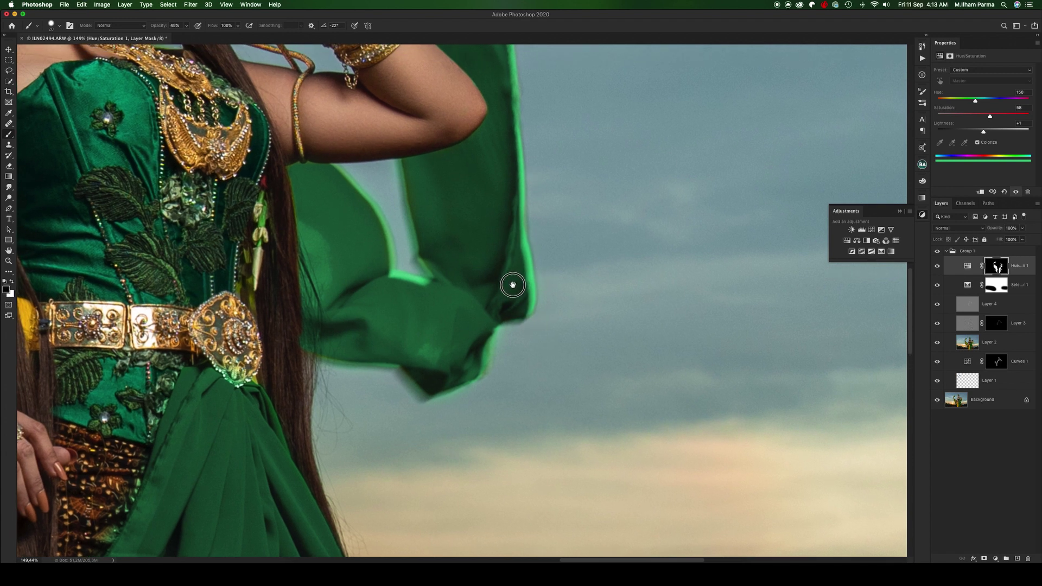
{"action": "scroll", "coordinate": [505, 266], "scroll_direction": "down", "scroll_amount": 2}
{"action": "scroll", "coordinate": [497, 242], "scroll_direction": "down", "scroll_amount": 2}
{"action": "scroll", "coordinate": [410, 299], "scroll_direction": "down", "scroll_amount": 2}
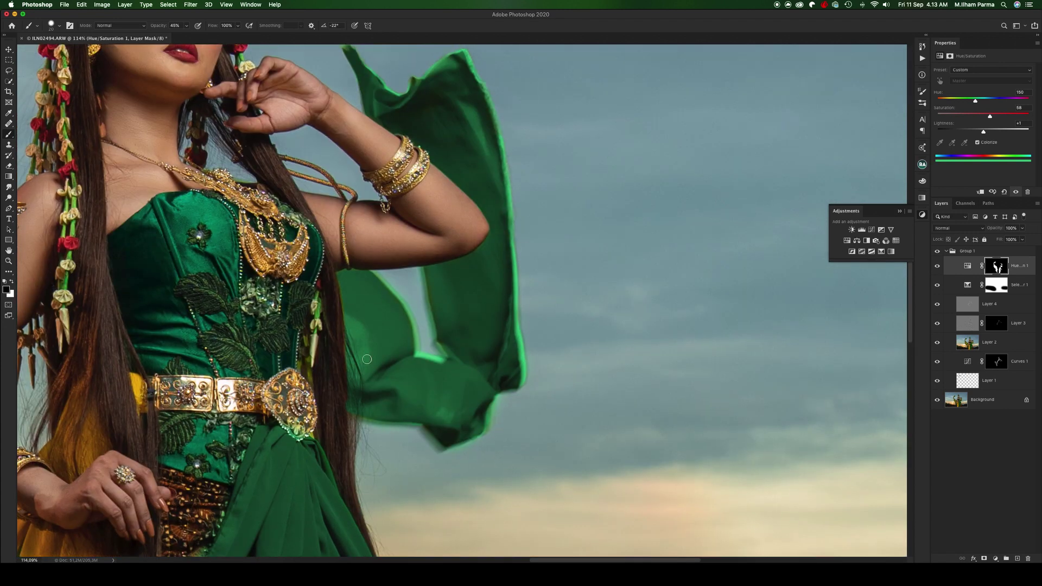
{"action": "left_click", "coordinate": [525, 387]}
{"action": "mouse_move", "coordinate": [526, 385]}
{"action": "left_mouse_down"}
{"action": "mouse_move", "coordinate": [503, 135]}
{"action": "mouse_move", "coordinate": [526, 391]}
{"action": "left_mouse_up"}
{"action": "mouse_move", "coordinate": [371, 265]}
{"action": "left_mouse_down"}
{"action": "mouse_move", "coordinate": [400, 293]}
{"action": "mouse_move", "coordinate": [418, 351]}
{"action": "left_mouse_up"}
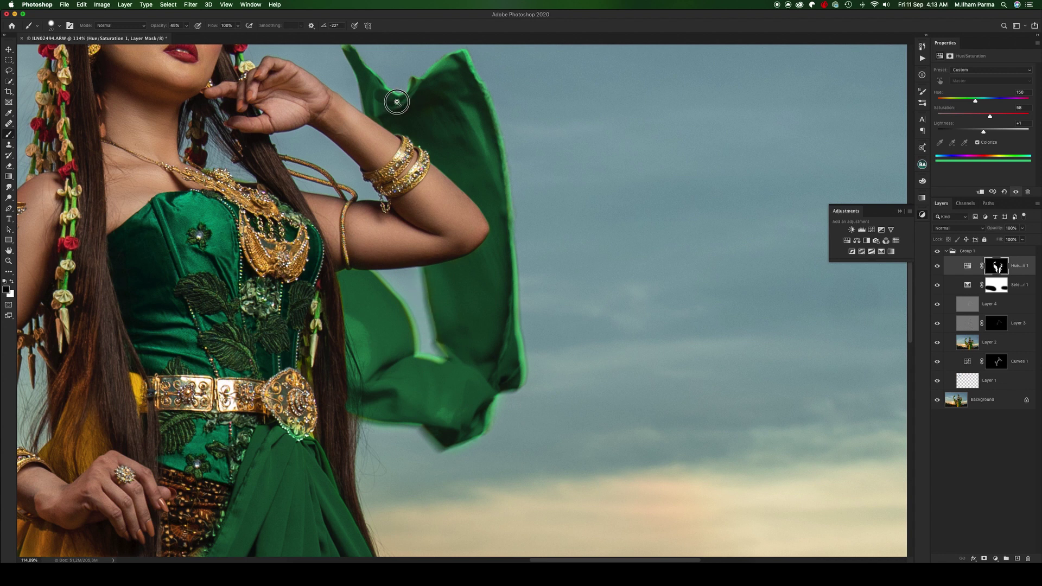
Step: Clean the green fringe along the scarf's upper edge by the face, then fit the photo on screen
{"action": "scroll", "coordinate": [398, 103], "scroll_direction": "up", "scroll_amount": 2}
{"action": "scroll", "coordinate": [398, 103], "scroll_direction": "up", "scroll_amount": 3}
{"action": "left_click_drag", "start_coordinate": [429, 244], "coordinate": [454, 249]}
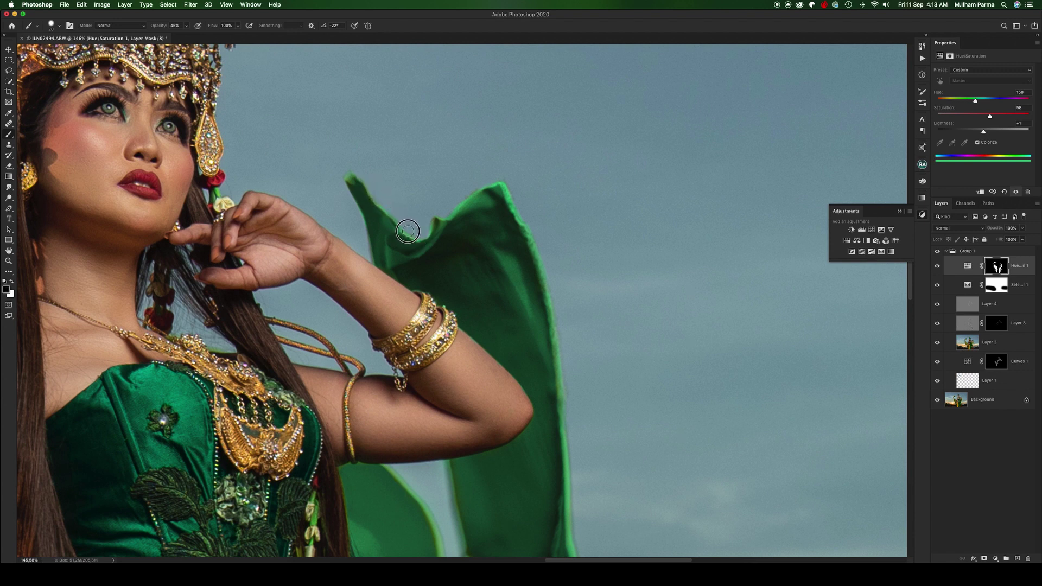
{"action": "left_click_drag", "start_coordinate": [428, 221], "coordinate": [538, 237]}
{"action": "left_click_drag", "start_coordinate": [408, 230], "coordinate": [413, 234]}
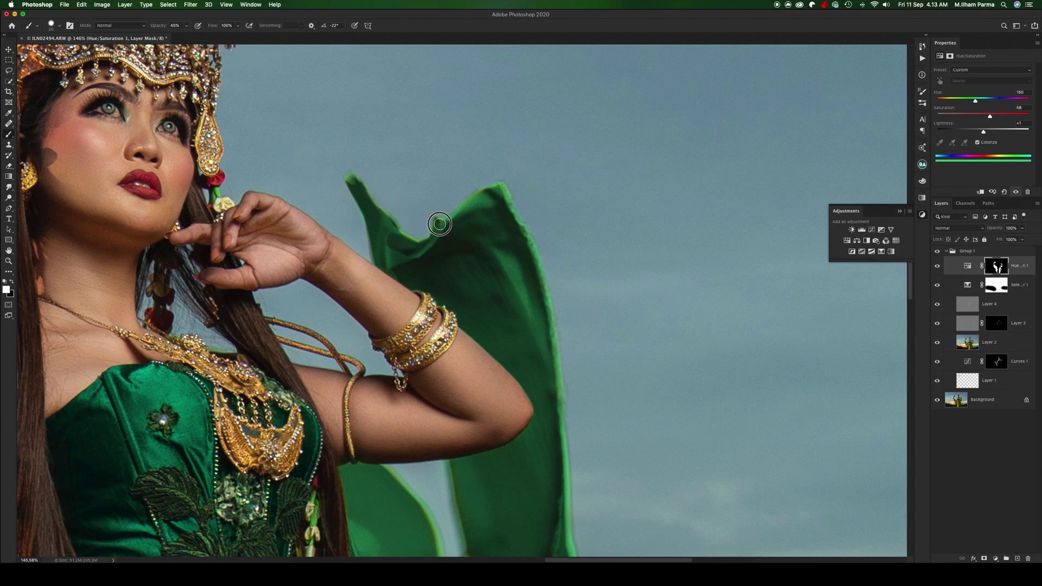
{"action": "key", "text": "super+0"}
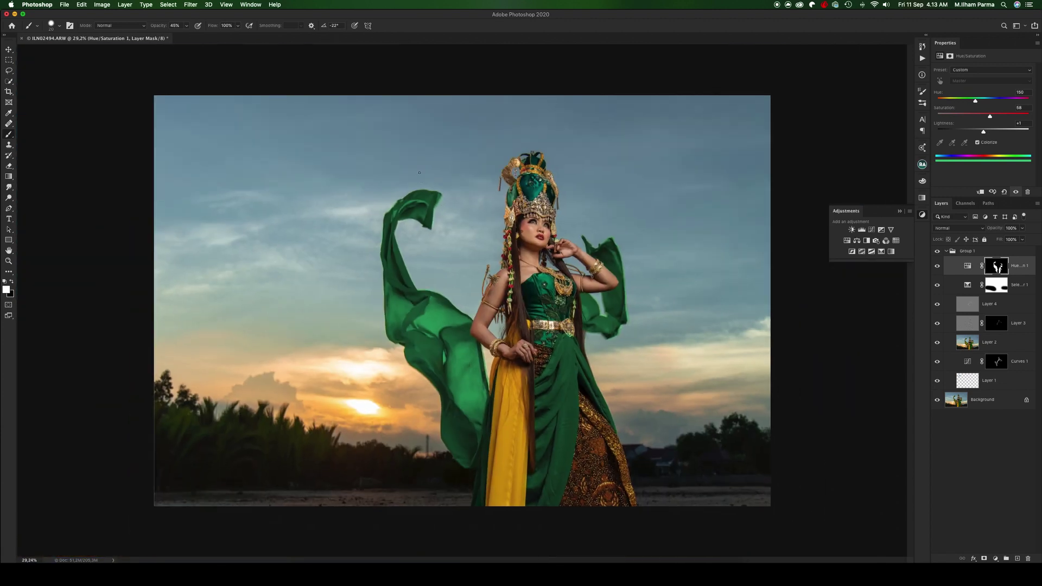
{"action": "scroll", "coordinate": [582, 254], "scroll_direction": "up", "scroll_amount": 3}
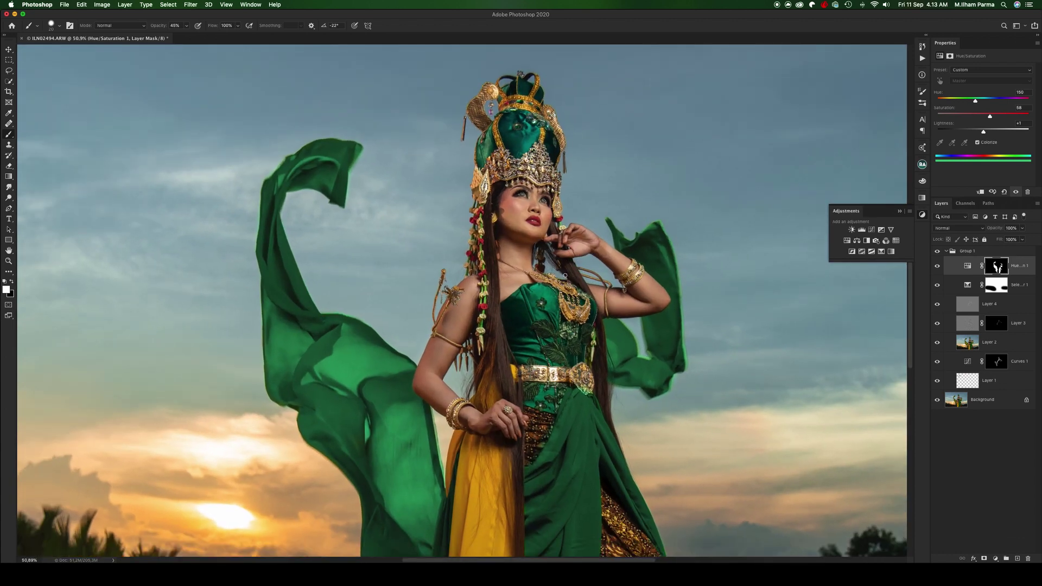
{"action": "scroll", "coordinate": [533, 279], "scroll_direction": "down", "scroll_amount": 1}
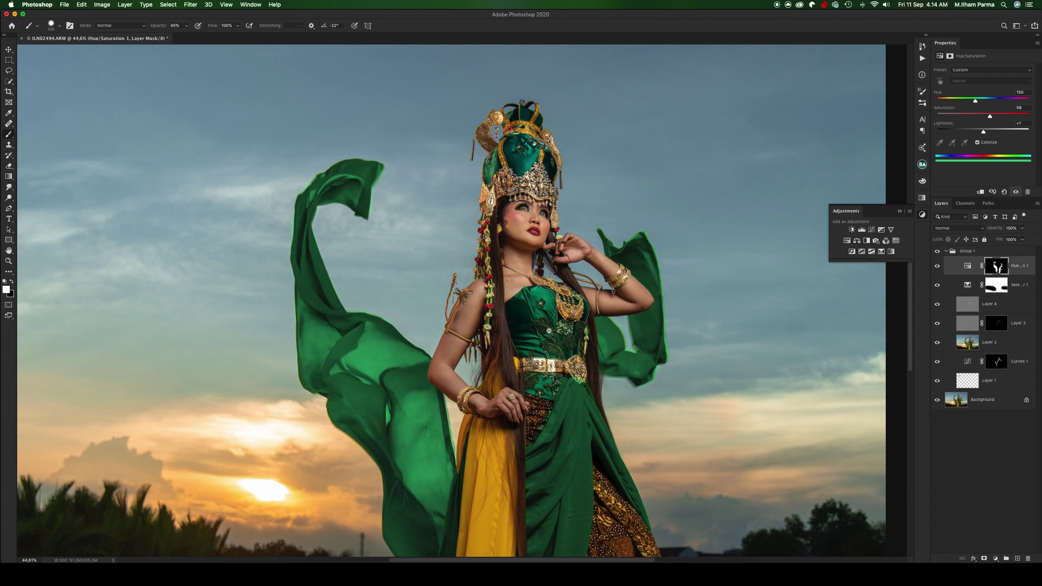
{"action": "scroll", "coordinate": [549, 330], "scroll_direction": "down", "scroll_amount": 3}
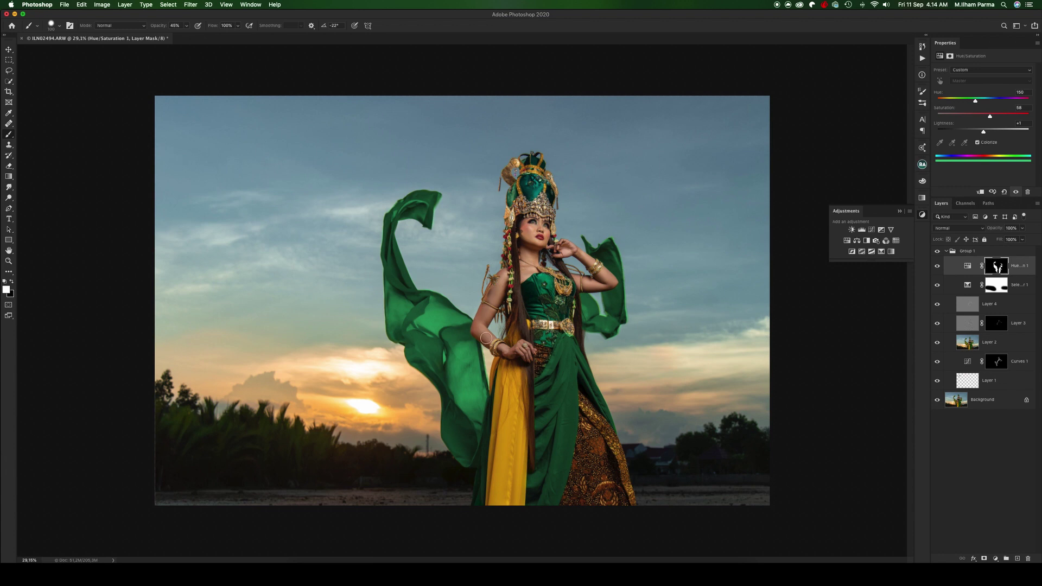
Step: Add a Curves layer raising midtones from 127 to 148, with its mask inverted to hide it
{"action": "left_click", "coordinate": [995, 560]}
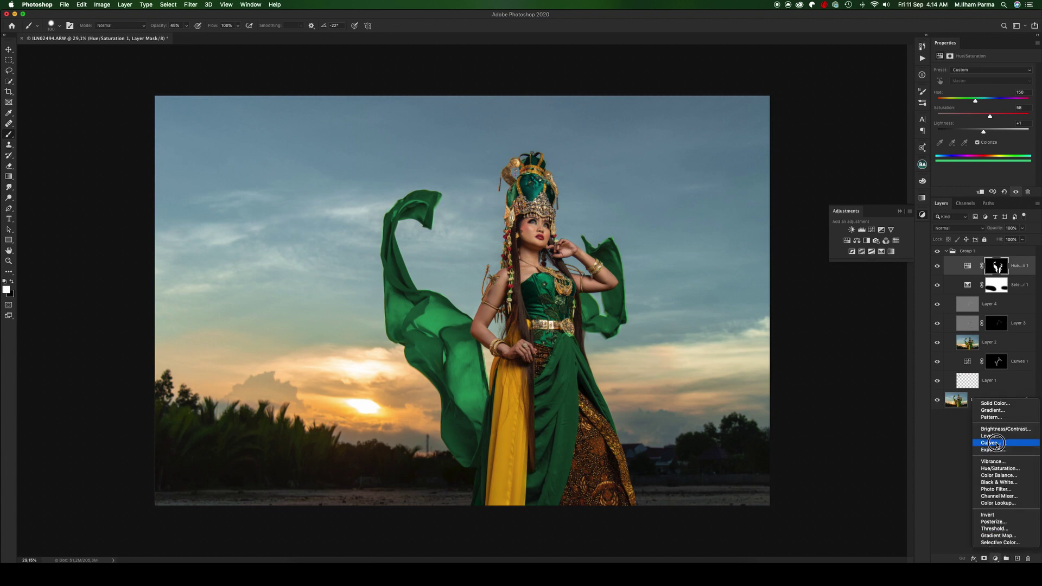
{"action": "left_click", "coordinate": [1001, 439]}
{"action": "left_click_drag", "start_coordinate": [993, 126], "coordinate": [991, 121]}
{"action": "key", "text": "ctrl+i"}
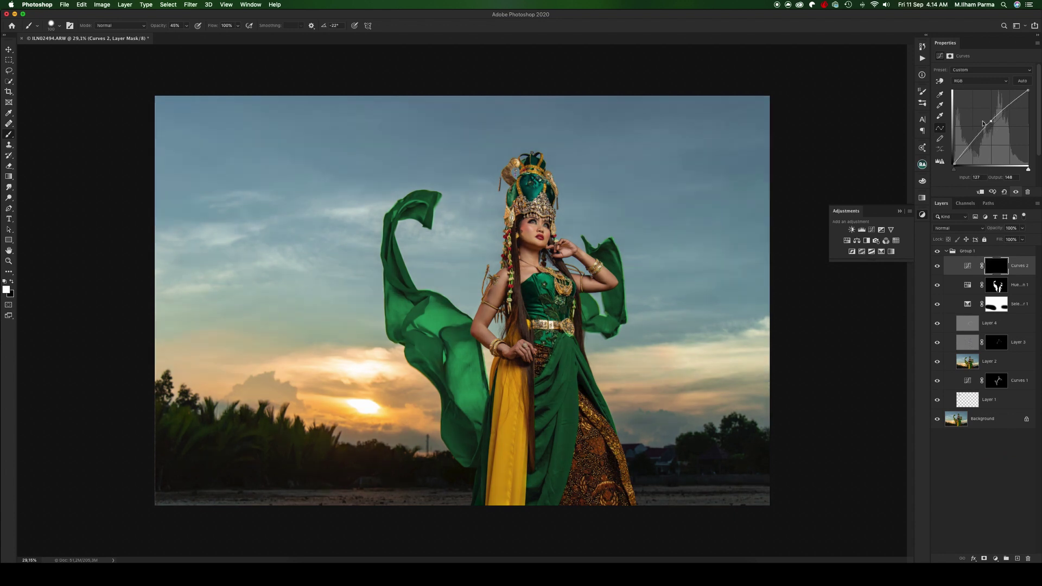
{"action": "key", "text": "x"}
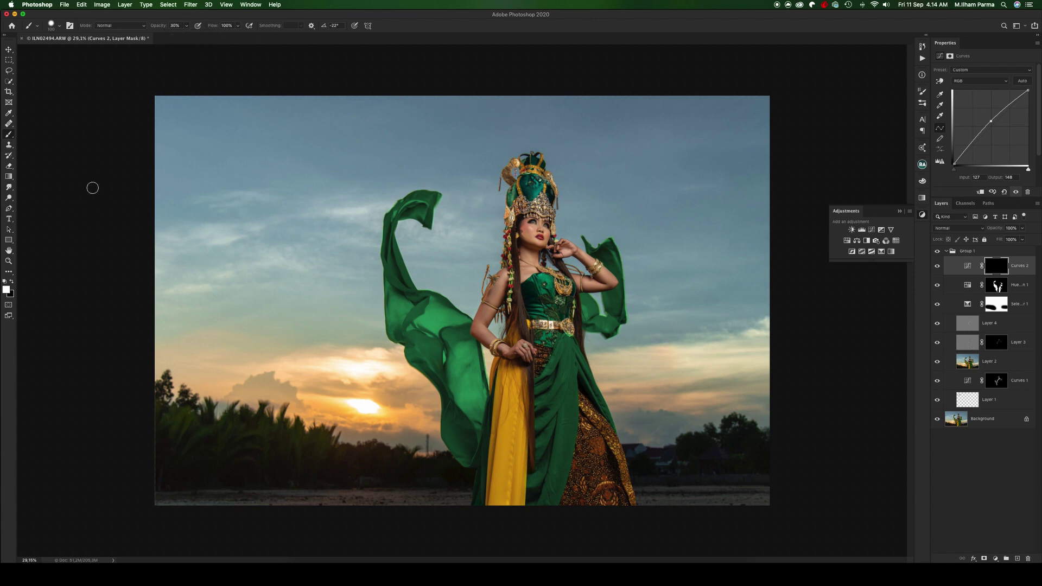
Step: Paint the brightening back onto the dancer's arm with a soft white brush, then enlarge the brush
{"action": "scroll", "coordinate": [523, 313], "scroll_direction": "up", "scroll_amount": 3}
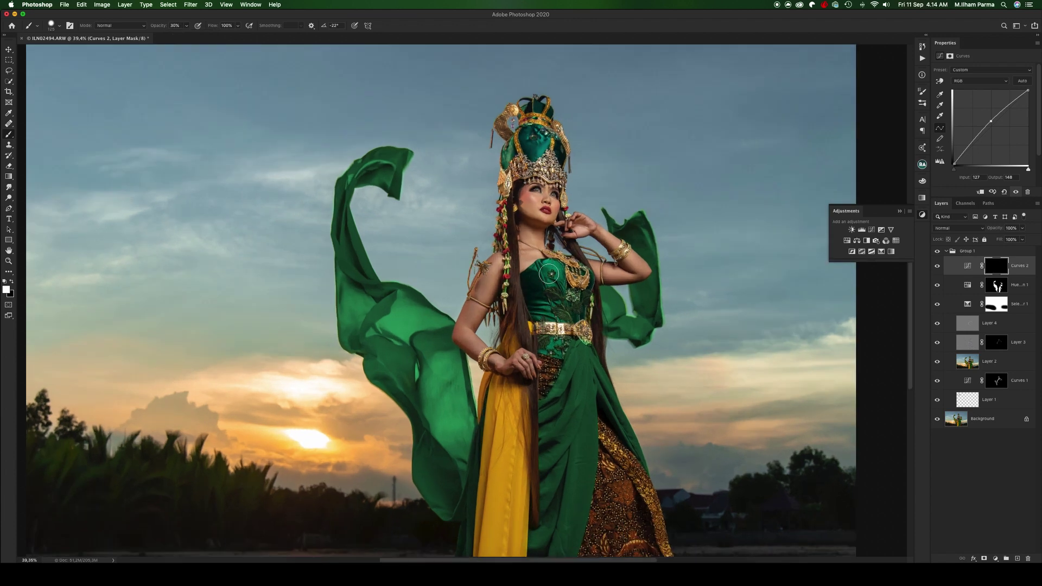
{"action": "right_click", "coordinate": [543, 276]}
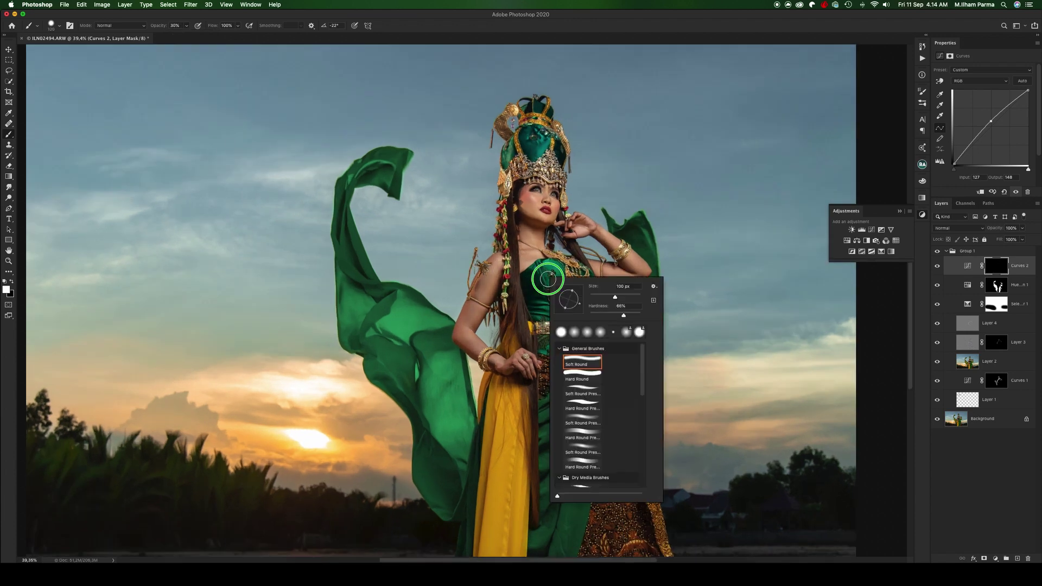
{"action": "key", "text": "Return"}
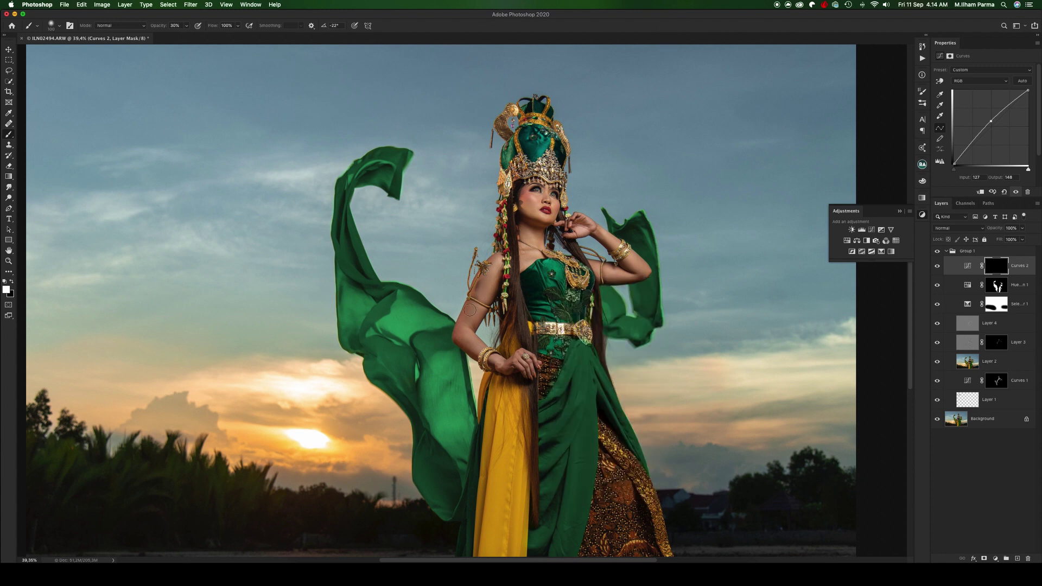
{"action": "left_click_drag", "start_coordinate": [464, 325], "coordinate": [480, 307]}
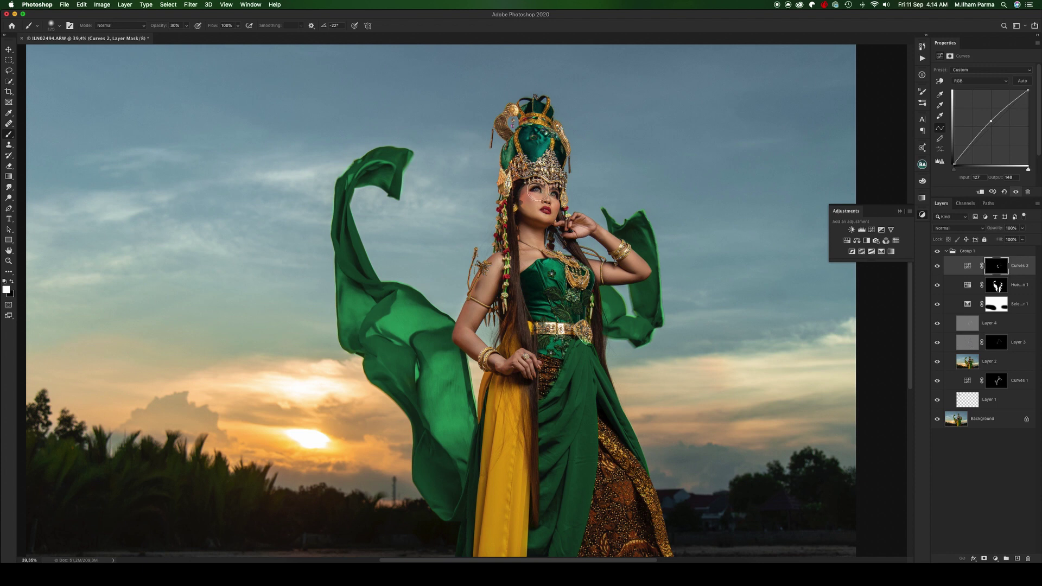
{"action": "scroll", "coordinate": [591, 338], "scroll_direction": "down", "scroll_amount": 2}
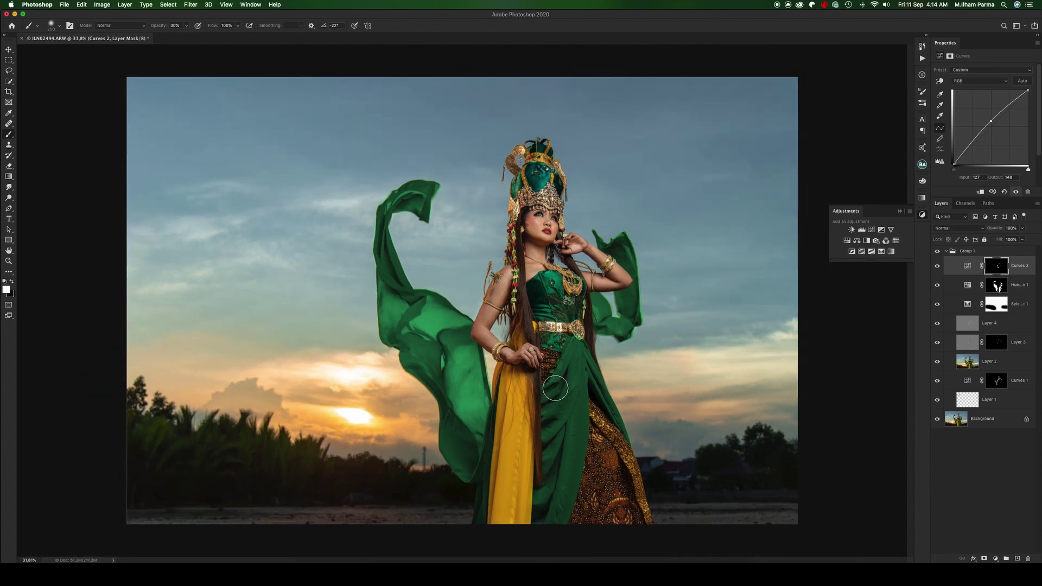
{"action": "key", "text": "bracketright"}
{"action": "key", "text": "bracketright"}
{"action": "key", "text": "bracketright"}
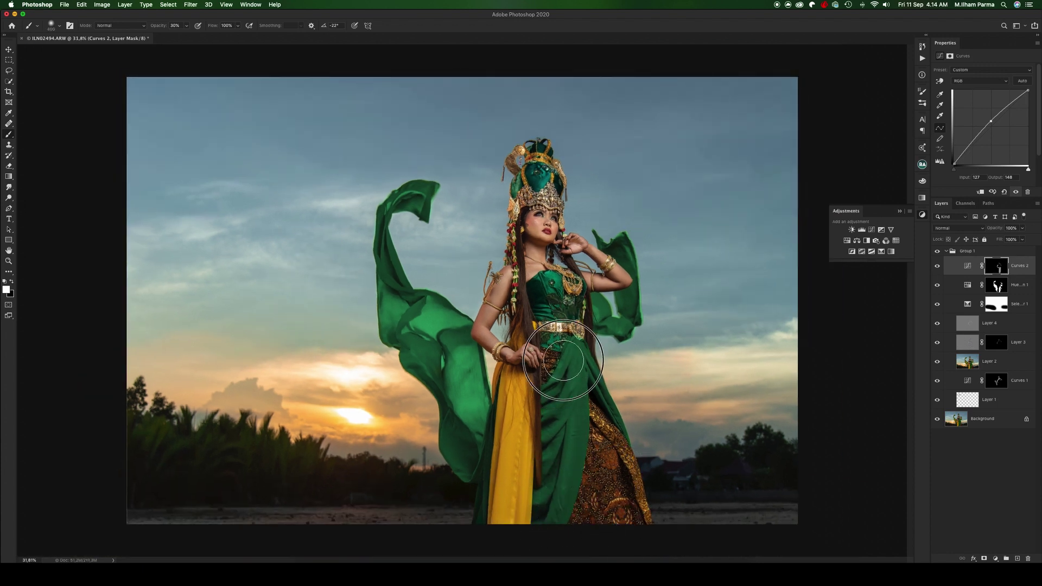
{"action": "scroll", "coordinate": [528, 411], "scroll_direction": "down", "scroll_amount": 5}
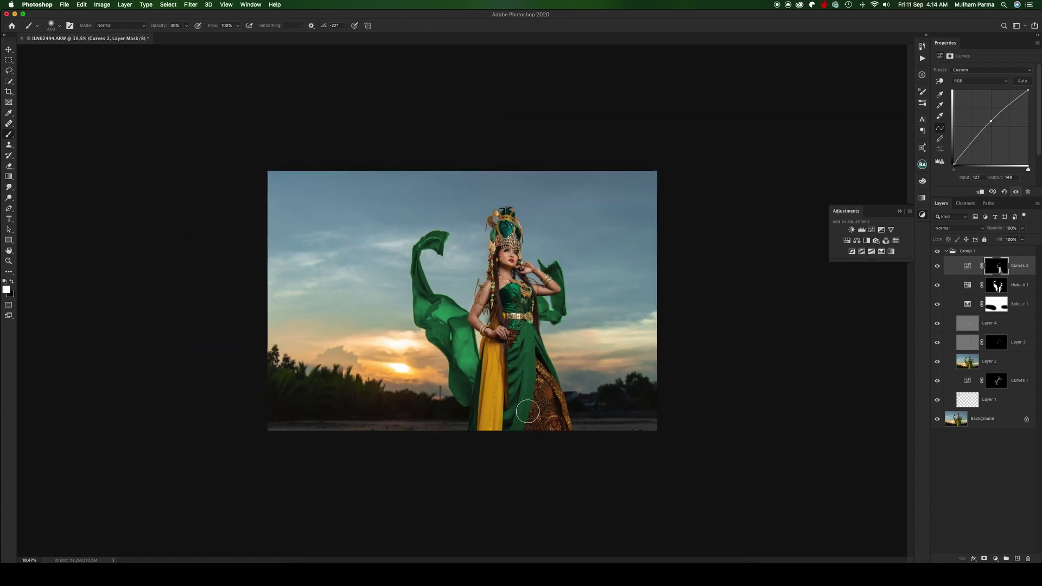
{"action": "scroll", "coordinate": [494, 385], "scroll_direction": "up", "scroll_amount": 7}
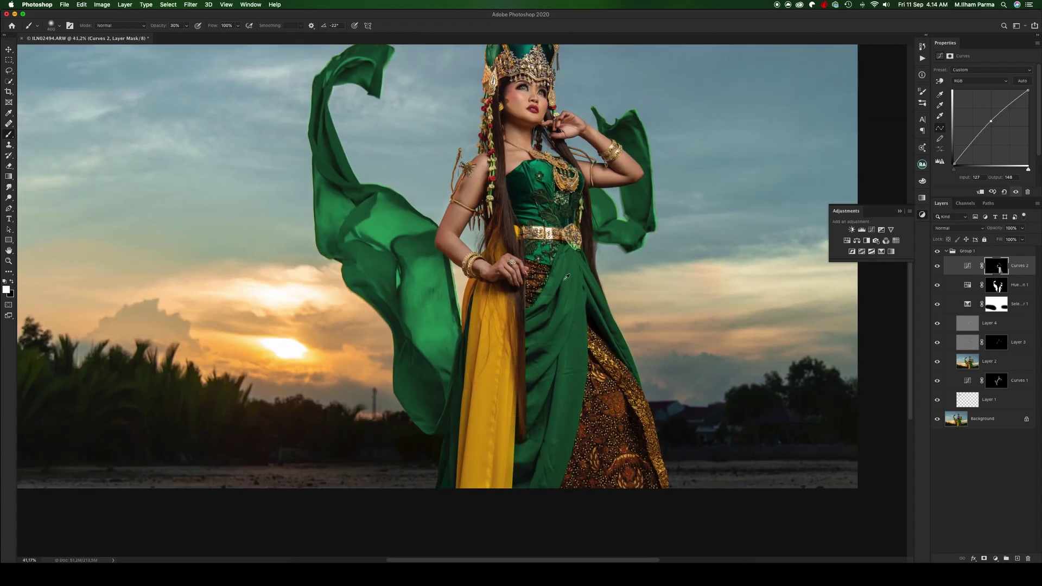
{"action": "scroll", "coordinate": [566, 277], "scroll_direction": "down", "scroll_amount": 2}
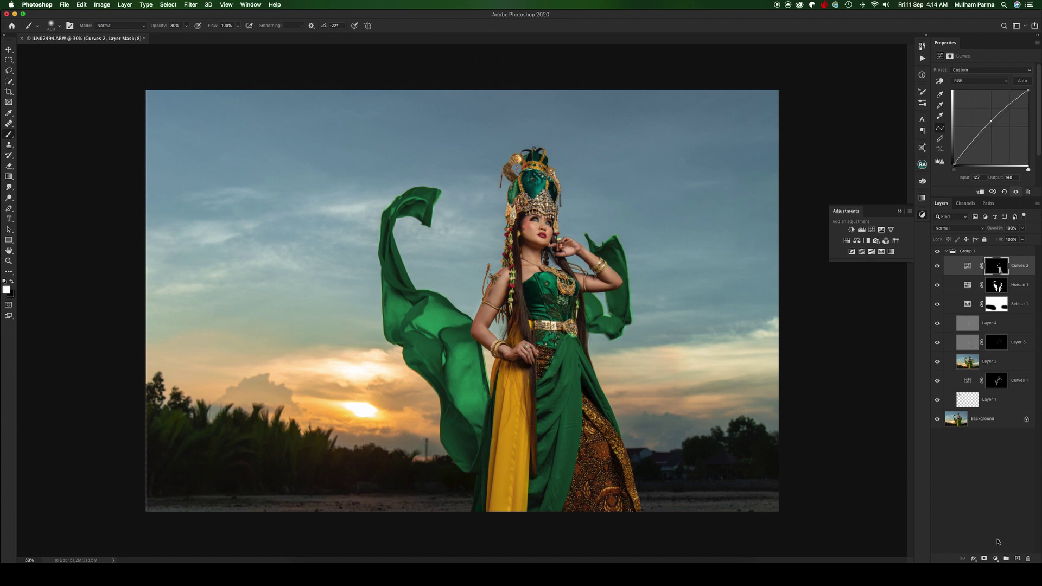
Step: Add Selective Color with Yellows Cyan at -100, then paint its mask over the skirt at 100% opacity
{"action": "left_click", "coordinate": [997, 557]}
{"action": "left_click", "coordinate": [1000, 542]}
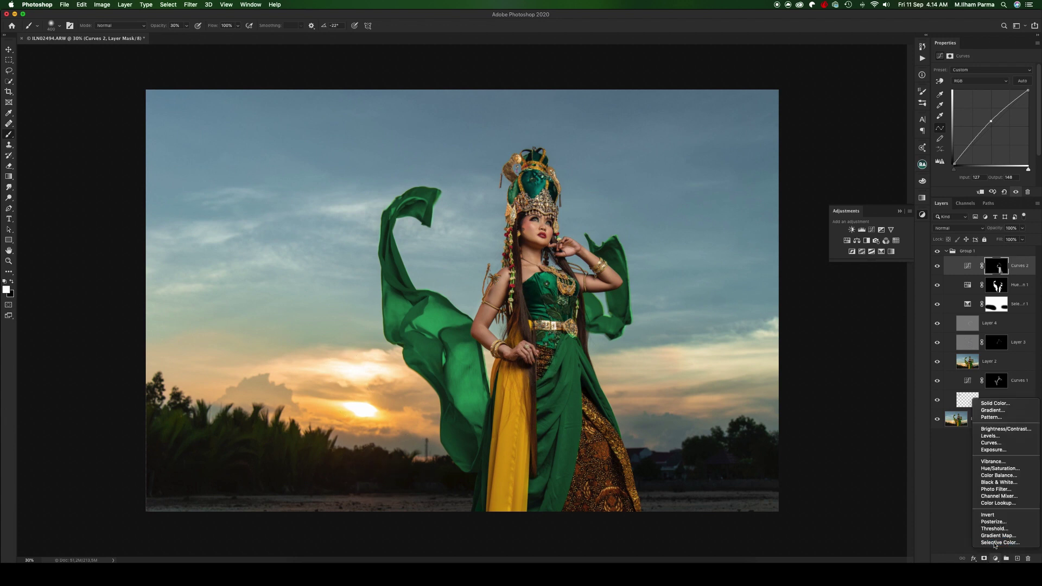
{"action": "left_click", "coordinate": [971, 81]}
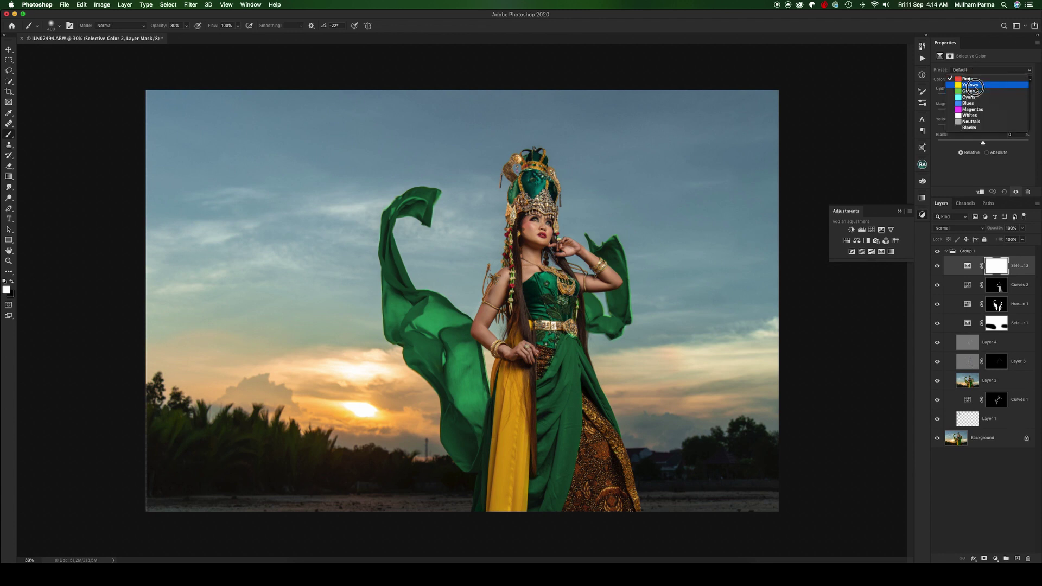
{"action": "left_click", "coordinate": [979, 90]}
{"action": "mouse_move", "coordinate": [985, 98]}
{"action": "left_mouse_down"}
{"action": "mouse_move", "coordinate": [928, 100]}
{"action": "mouse_move", "coordinate": [942, 106]}
{"action": "left_mouse_up"}
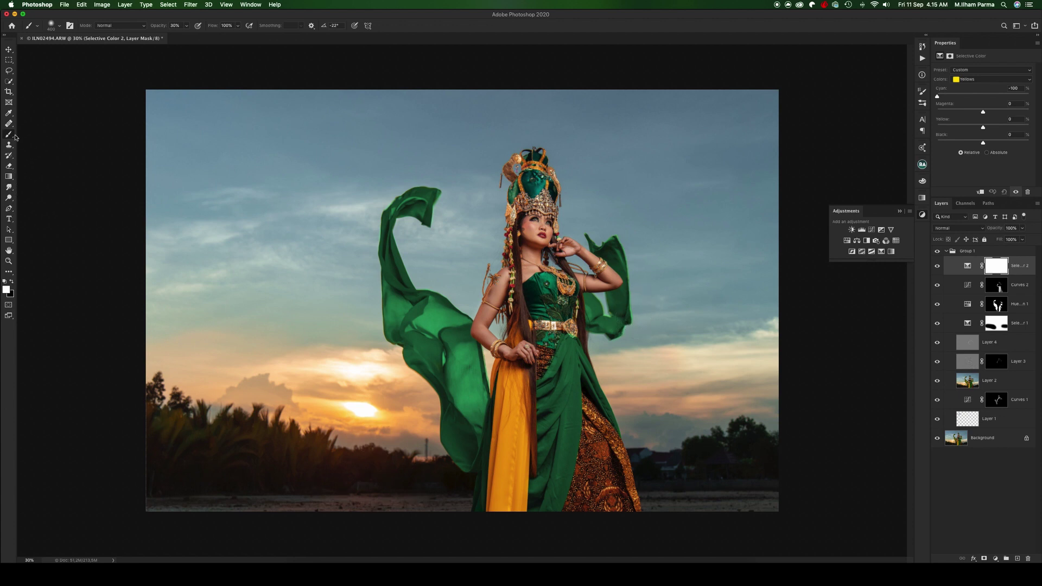
{"action": "key", "text": "0"}
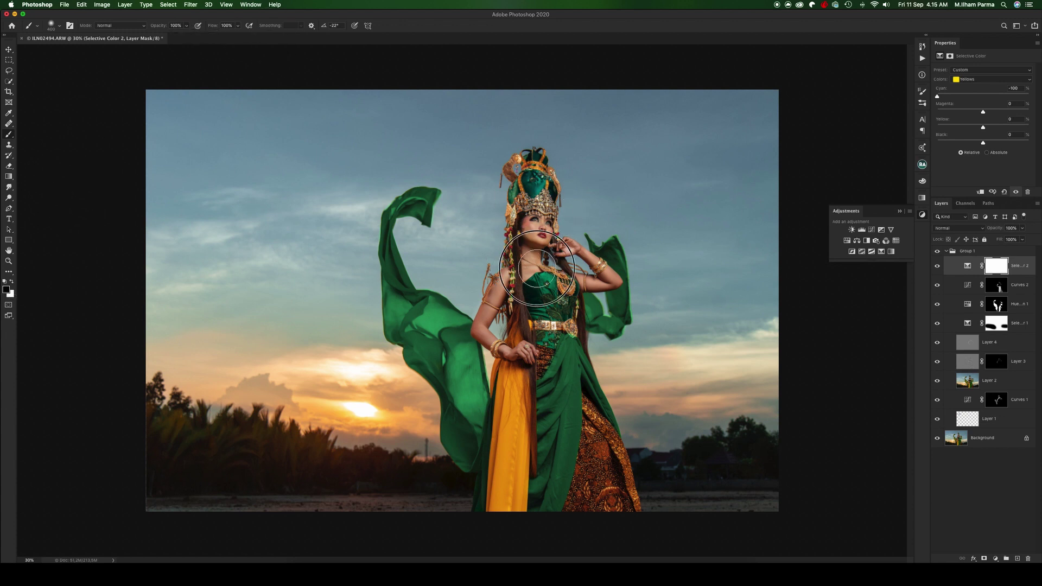
{"action": "left_click_drag", "start_coordinate": [506, 510], "coordinate": [617, 520]}
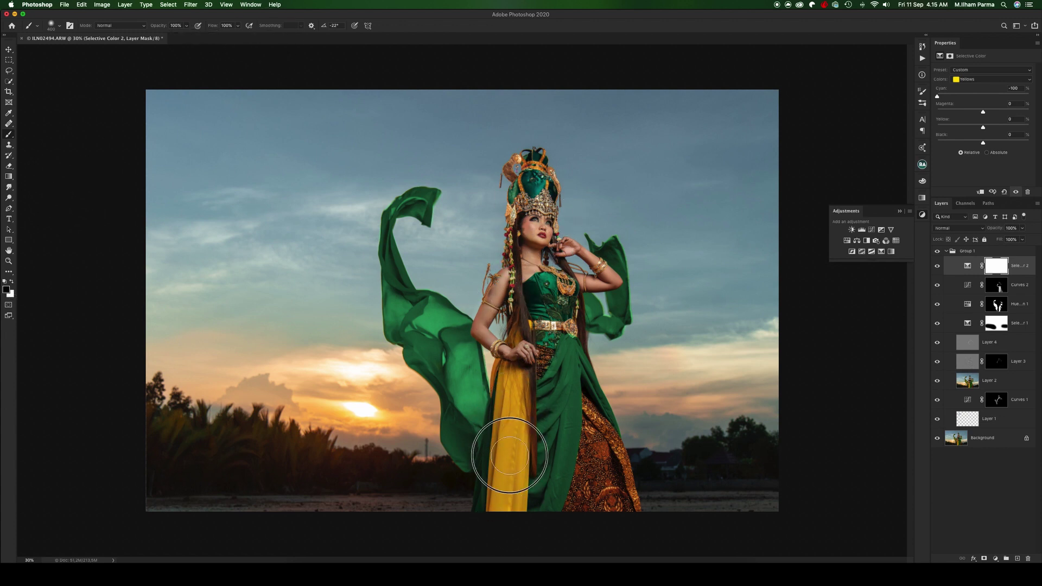
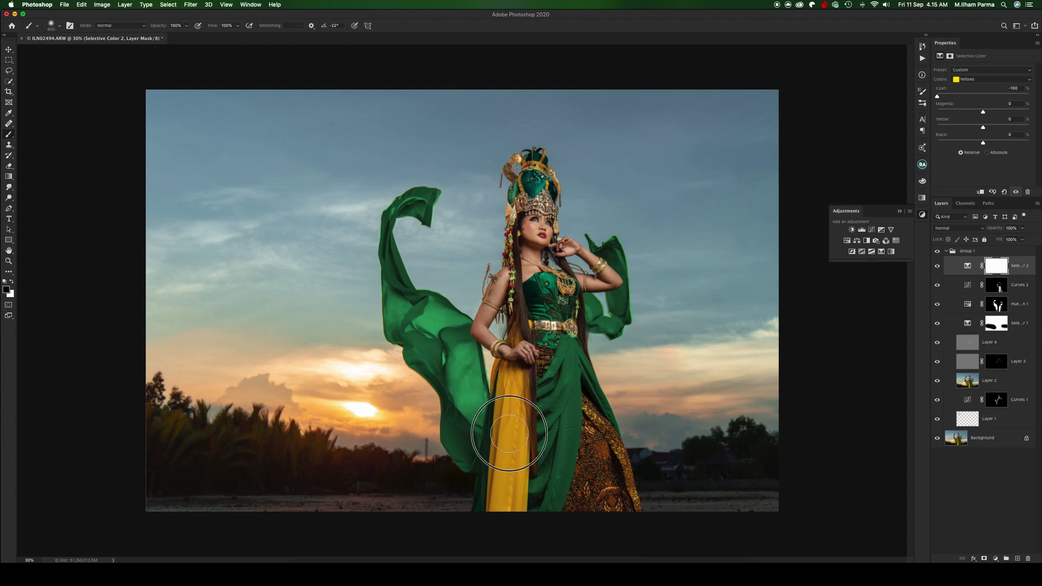
Step: Paint black over the woman on the Selective Color 2 mask, toggling it to compare
{"action": "left_click_drag", "start_coordinate": [525, 367], "coordinate": [530, 305]}
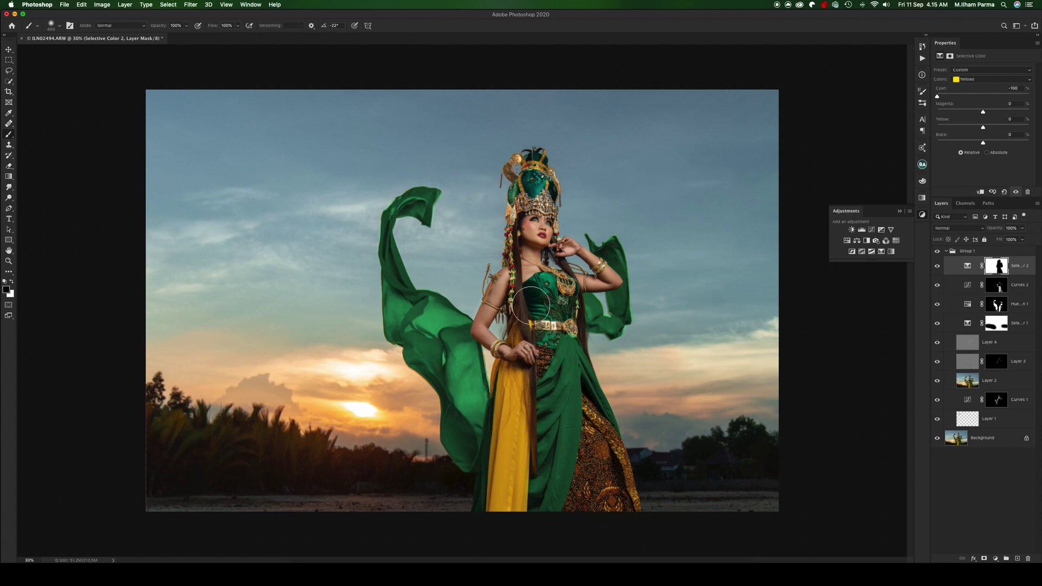
{"action": "left_click", "coordinate": [936, 265]}
{"action": "left_click", "coordinate": [937, 266]}
Step: Zoom out to the whole photo and bring up the adjustment layer list
{"action": "left_click", "coordinate": [93, 400]}
{"action": "left_click_drag", "start_coordinate": [149, 470], "coordinate": [115, 414]}
{"action": "key", "text": "super+minus"}
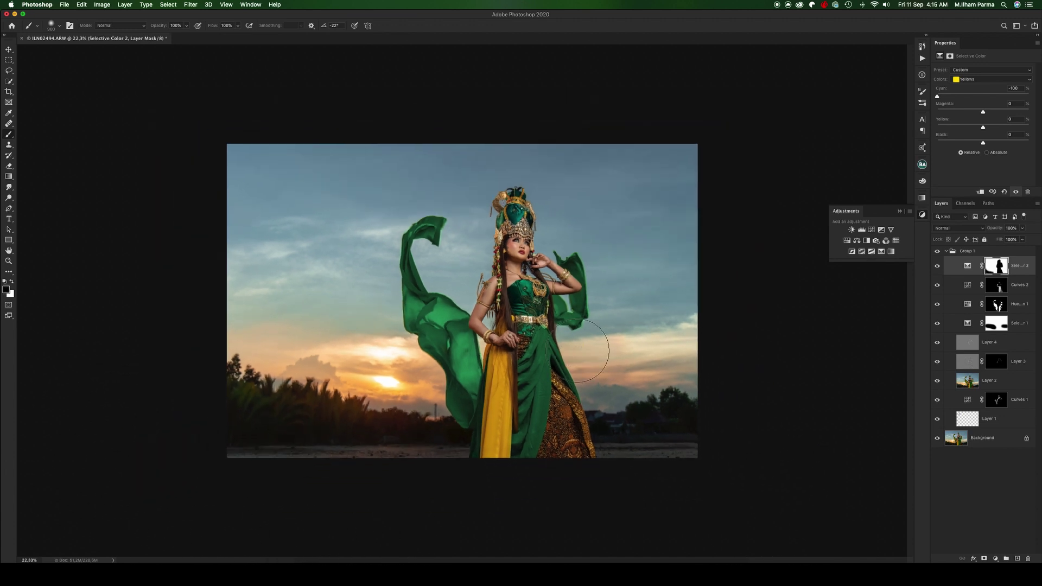
{"action": "scroll", "coordinate": [597, 344], "scroll_direction": "up", "scroll_amount": 2}
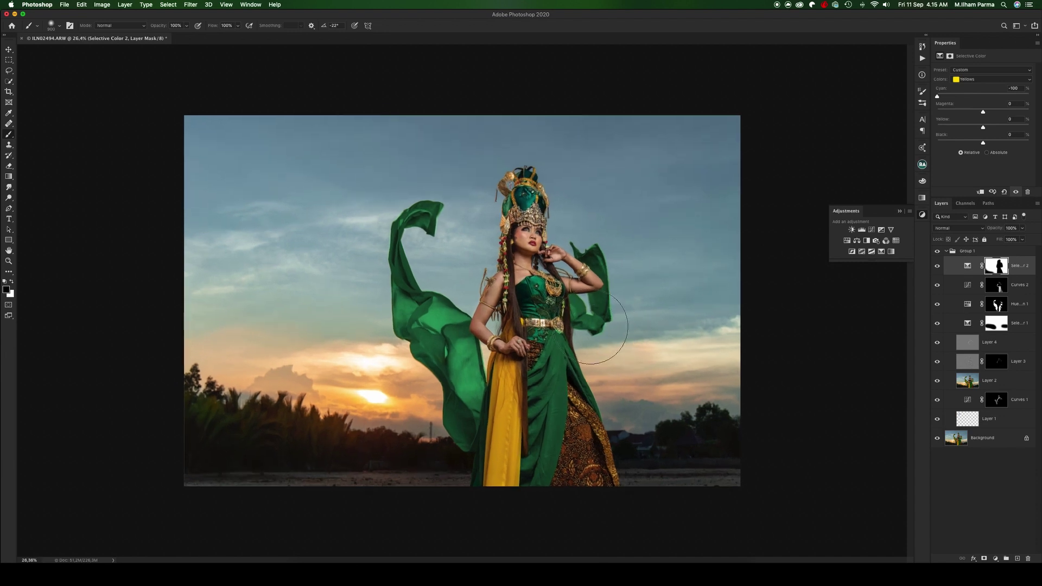
{"action": "left_click", "coordinate": [996, 558]}
Step: Add a Selective Color adjustment and lower Magenta in the Cyans
{"action": "left_click", "coordinate": [999, 540]}
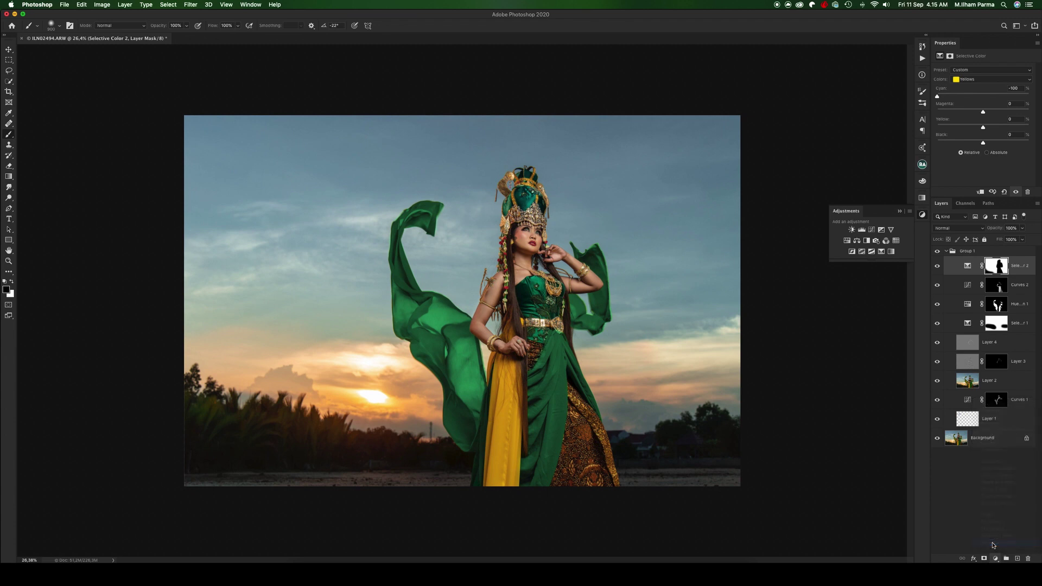
{"action": "left_click", "coordinate": [975, 82]}
{"action": "left_click", "coordinate": [973, 91]}
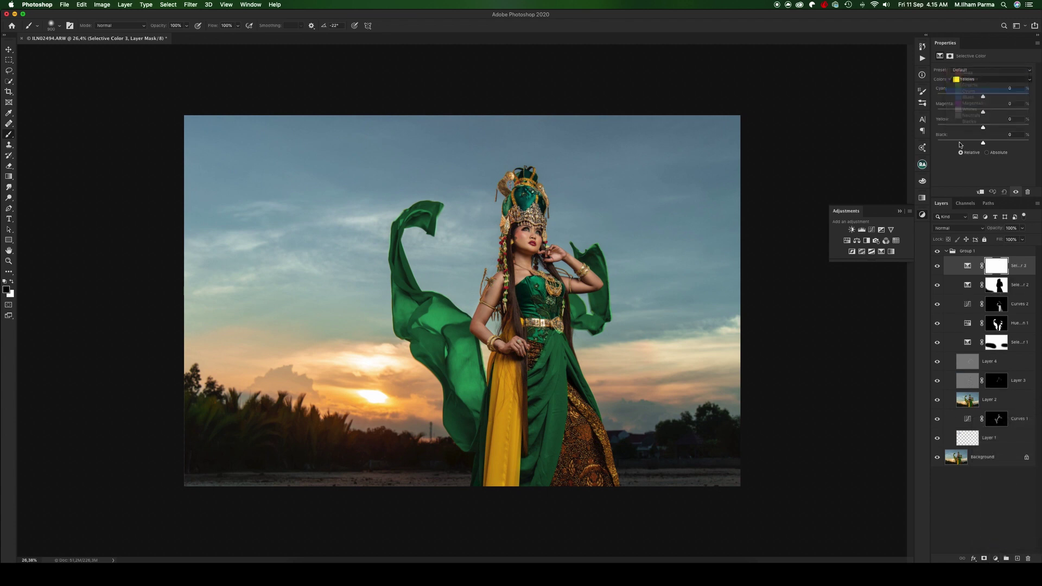
{"action": "mouse_move", "coordinate": [962, 114]}
{"action": "left_mouse_down"}
{"action": "mouse_move", "coordinate": [939, 112]}
{"action": "mouse_move", "coordinate": [993, 117]}
{"action": "mouse_move", "coordinate": [984, 120]}
{"action": "left_mouse_up"}
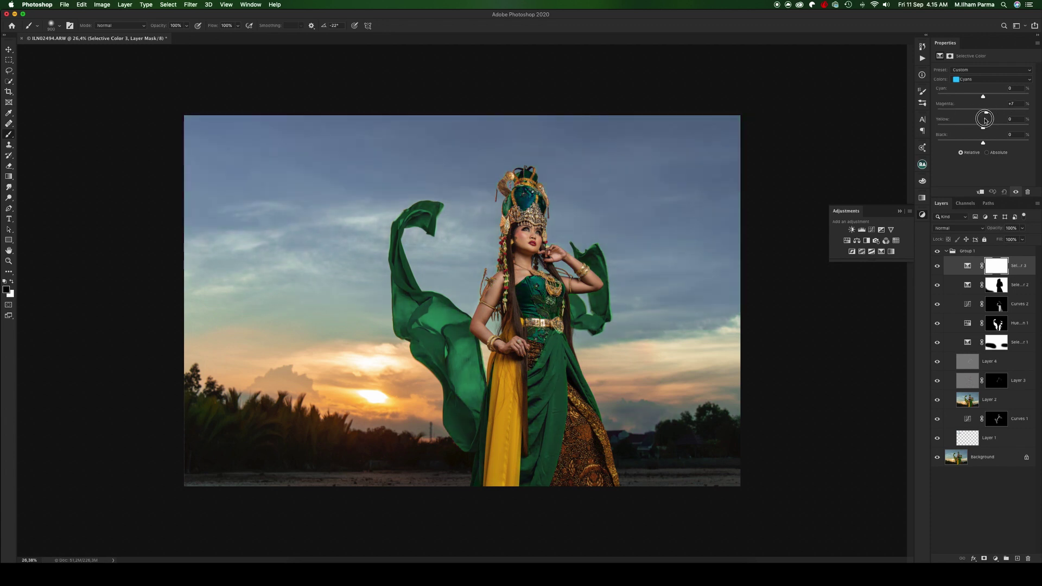
Step: Switch to the Blues and adjust their Cyan and Magenta to deepen the sky
{"action": "left_click", "coordinate": [971, 80]}
{"action": "key", "text": "Return"}
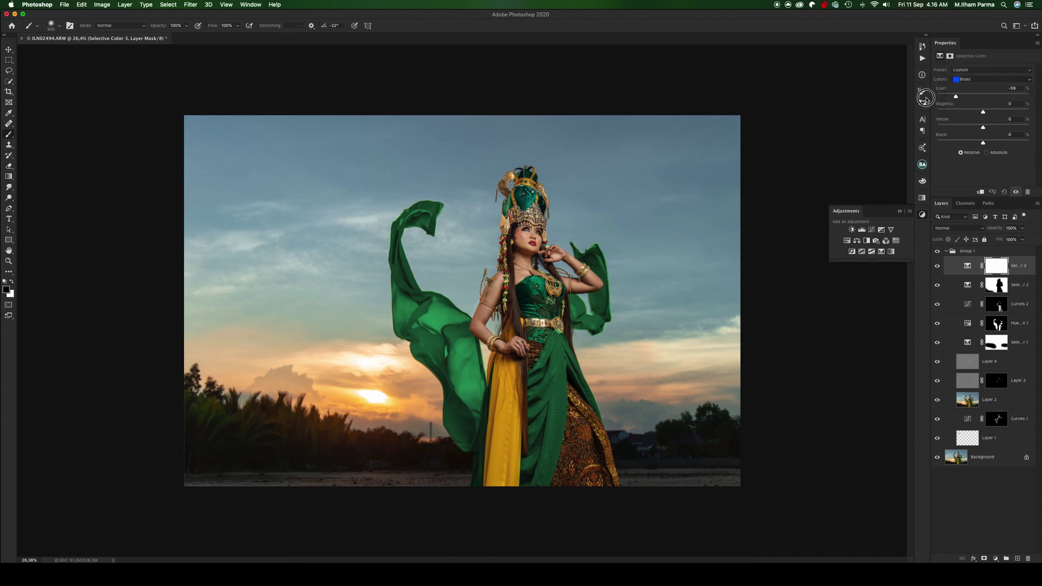
{"action": "left_click_drag", "start_coordinate": [926, 99], "coordinate": [1009, 99]}
{"action": "mouse_move", "coordinate": [941, 112]}
{"action": "left_mouse_down"}
{"action": "mouse_move", "coordinate": [1001, 116]}
{"action": "mouse_move", "coordinate": [938, 126]}
{"action": "mouse_move", "coordinate": [1010, 132]}
{"action": "mouse_move", "coordinate": [1020, 151]}
{"action": "left_mouse_up"}
{"action": "scroll", "coordinate": [536, 338], "scroll_direction": "down", "scroll_amount": 5}
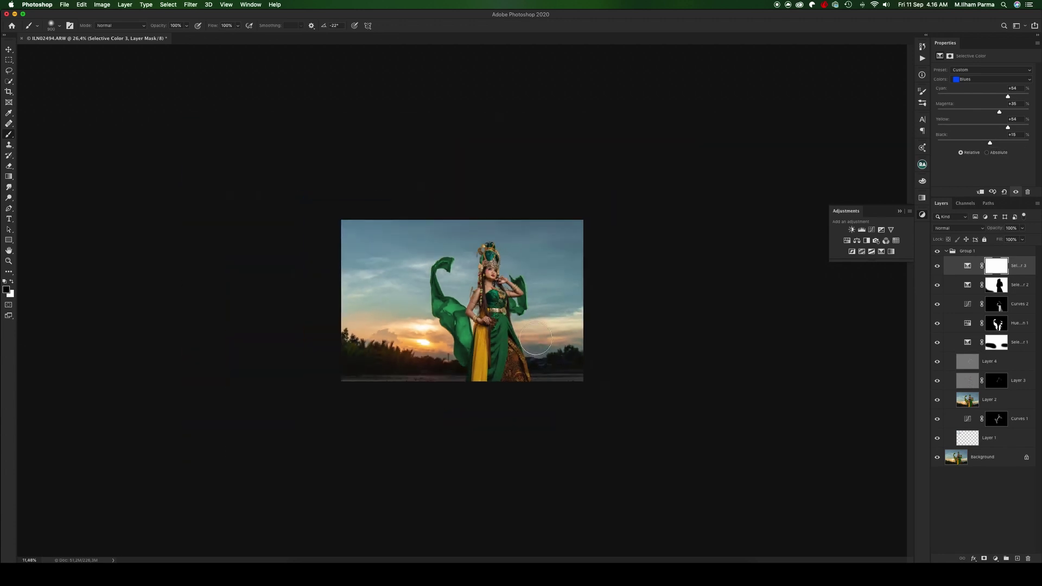
{"action": "scroll", "coordinate": [646, 231], "scroll_direction": "up", "scroll_amount": 5}
{"action": "scroll", "coordinate": [586, 294], "scroll_direction": "down", "scroll_amount": 3}
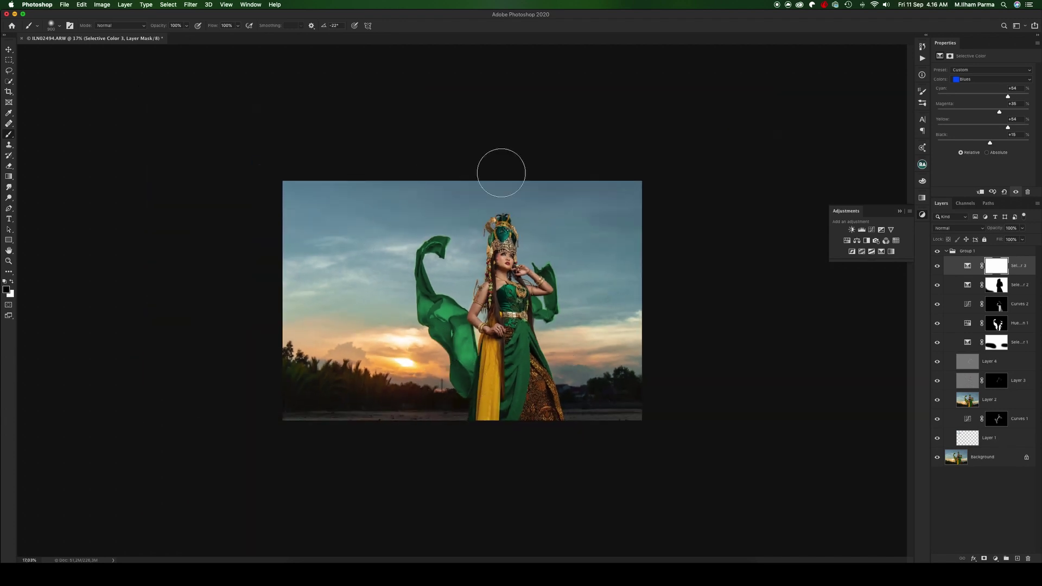
{"action": "scroll", "coordinate": [461, 336], "scroll_direction": "up", "scroll_amount": 2}
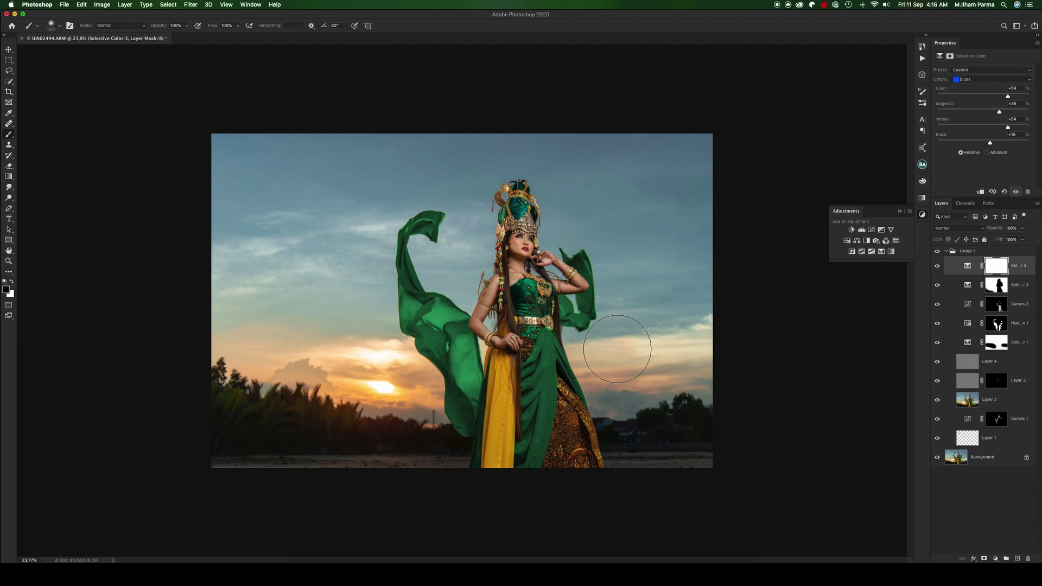
Step: In Bridge's Flares folder, open Optical-3-psdbox.jpg in Photoshop
{"action": "left_click", "coordinate": [705, 559]}
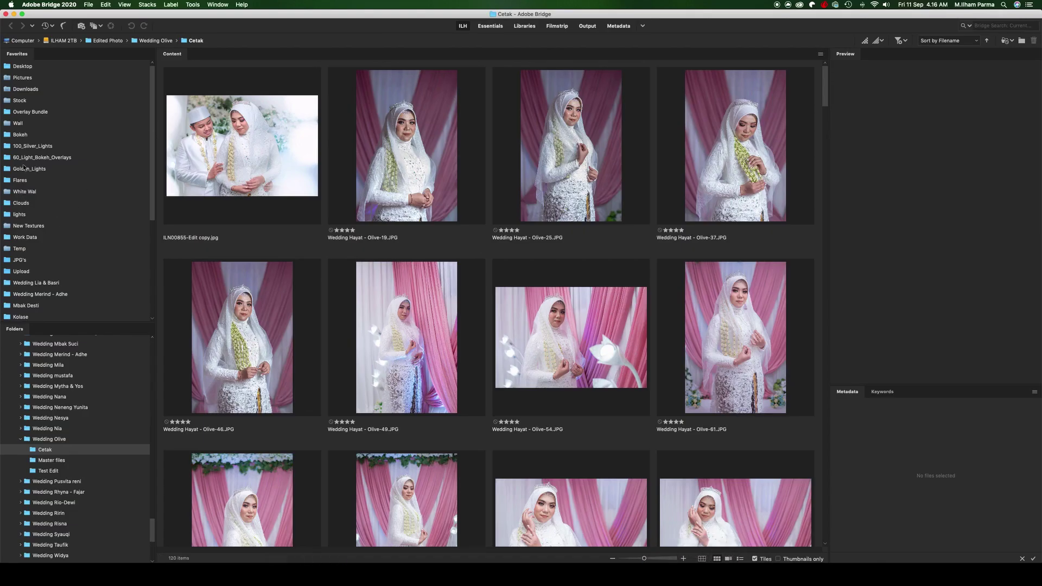
{"action": "left_click", "coordinate": [21, 182]}
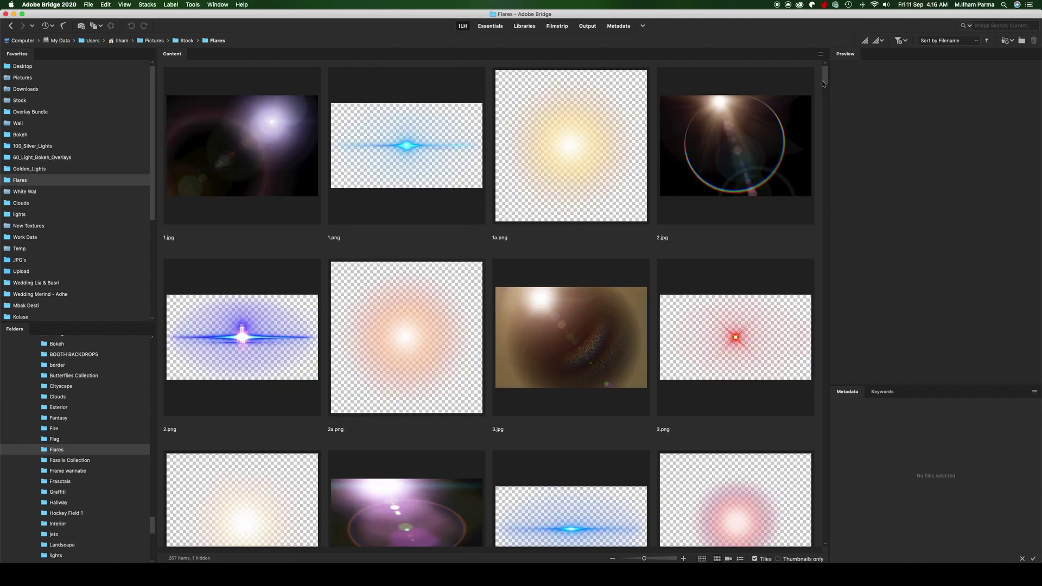
{"action": "left_click_drag", "start_coordinate": [824, 83], "coordinate": [806, 346]}
{"action": "left_click", "coordinate": [757, 272]}
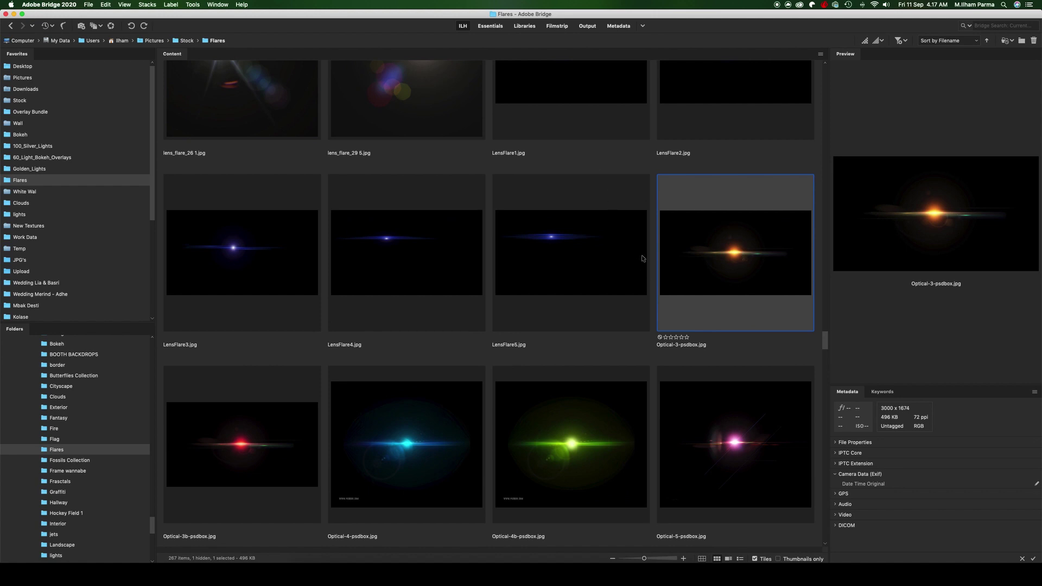
{"action": "key", "text": "Return"}
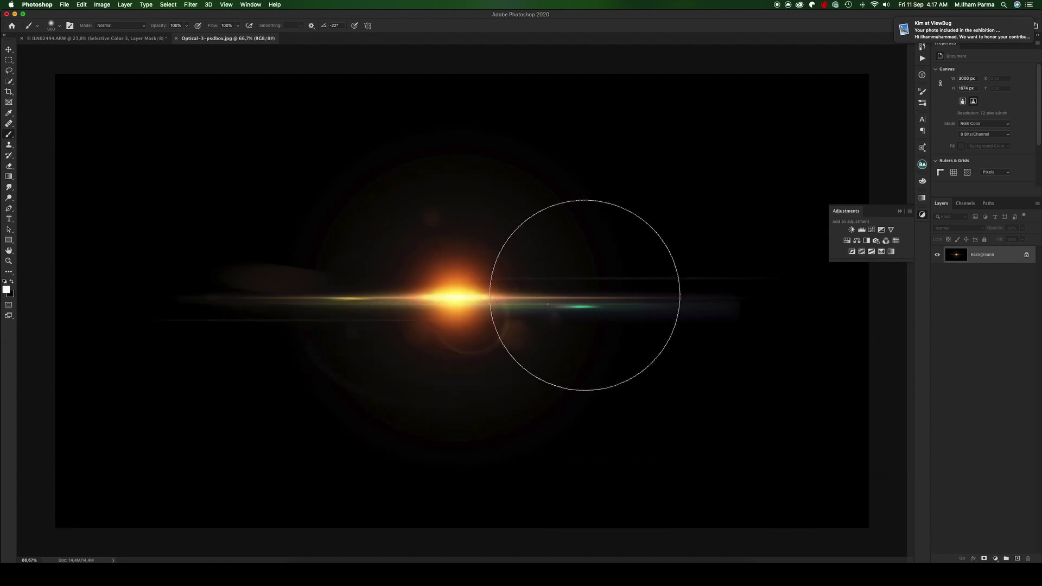
Step: Copy the whole flare into the ILN02494 portrait as Layer 5, blended in Screen mode
{"action": "key", "text": "super+a"}
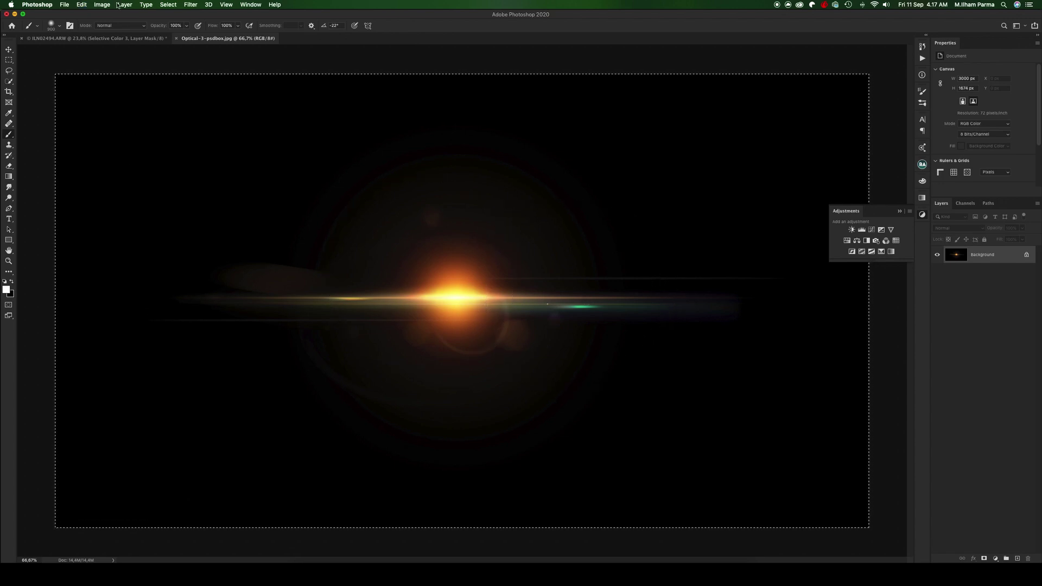
{"action": "key", "text": "super+c"}
{"action": "left_click", "coordinate": [108, 38]}
{"action": "key", "text": "super+v"}
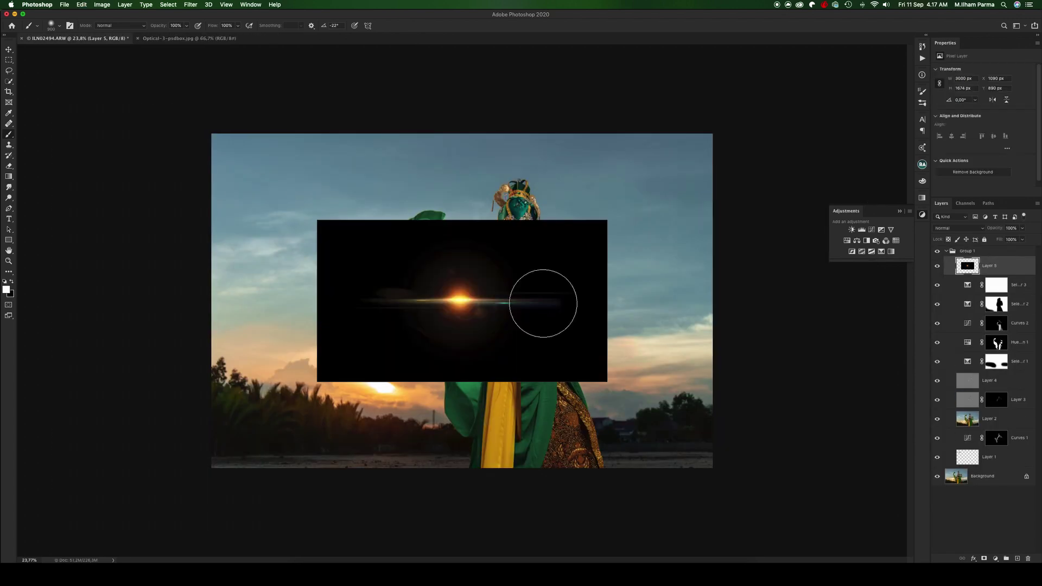
{"action": "left_click", "coordinate": [960, 229]}
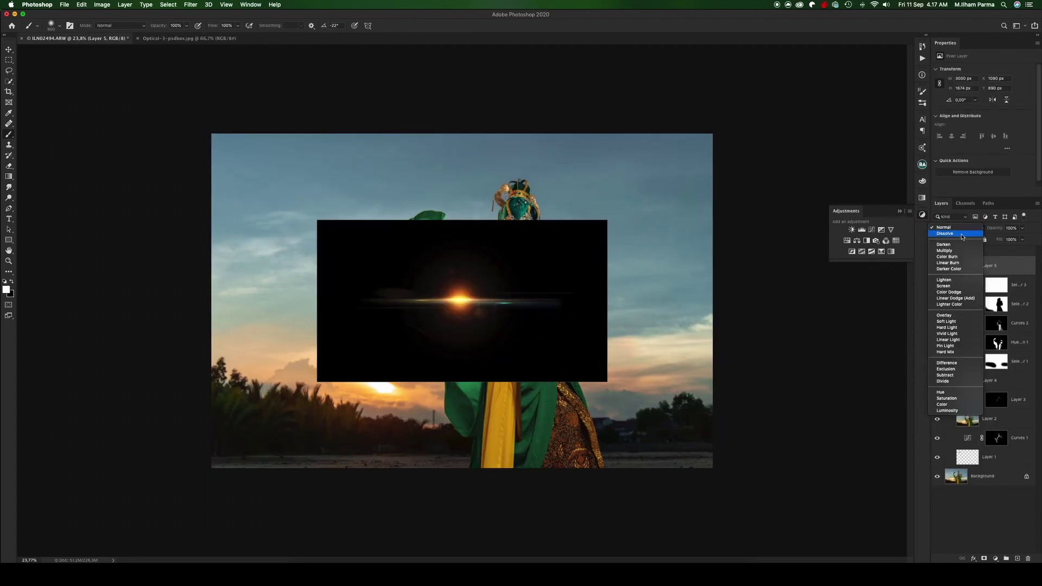
{"action": "left_click", "coordinate": [957, 286]}
{"action": "key", "text": "super+minus"}
{"action": "key", "text": "super+minus"}
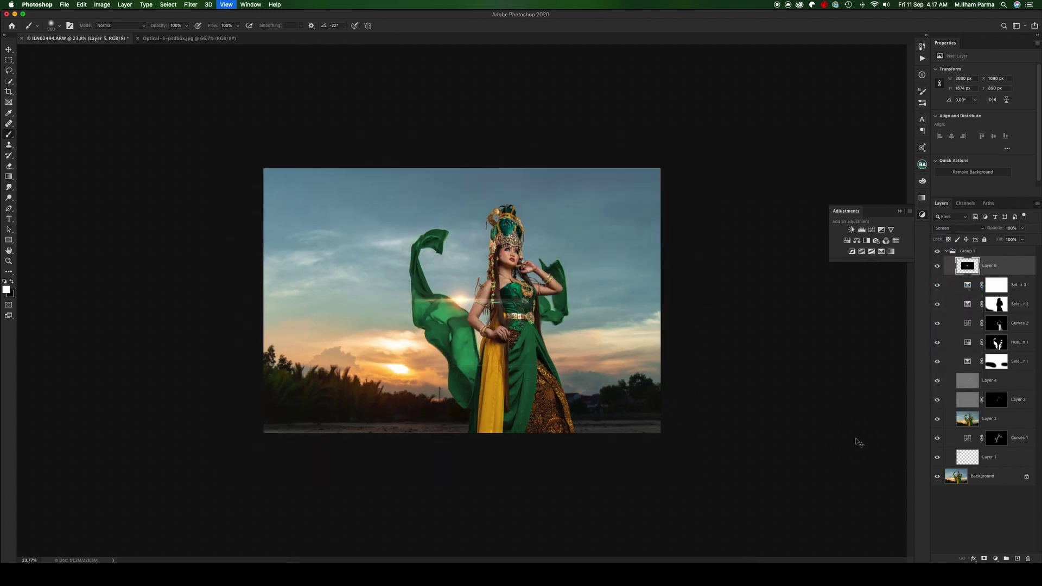
Step: Scale the flare layer to about 572% and place its glow over the setting sun
{"action": "key", "text": "super+t"}
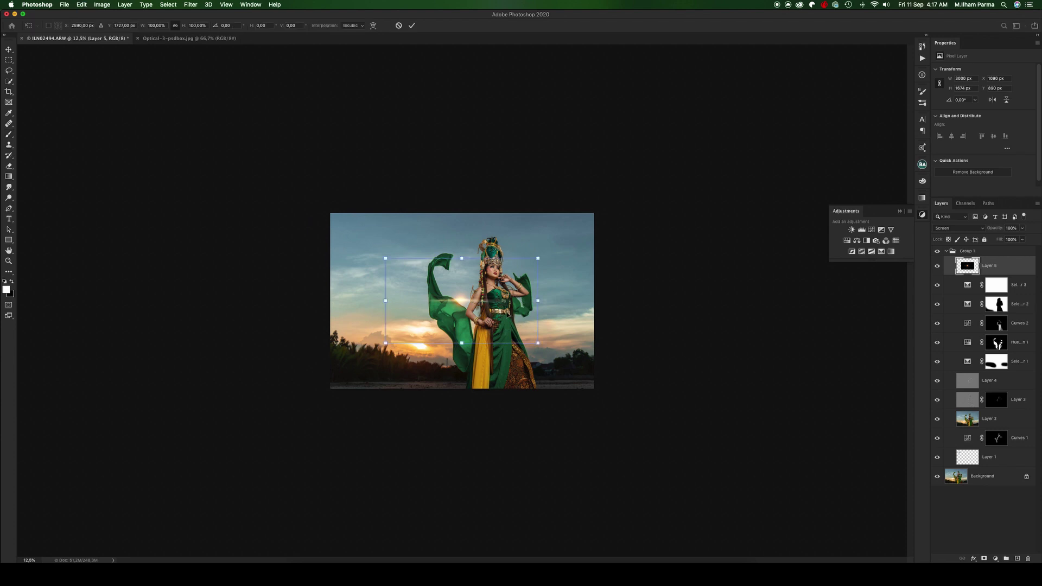
{"action": "left_click_drag", "start_coordinate": [505, 320], "coordinate": [460, 372]}
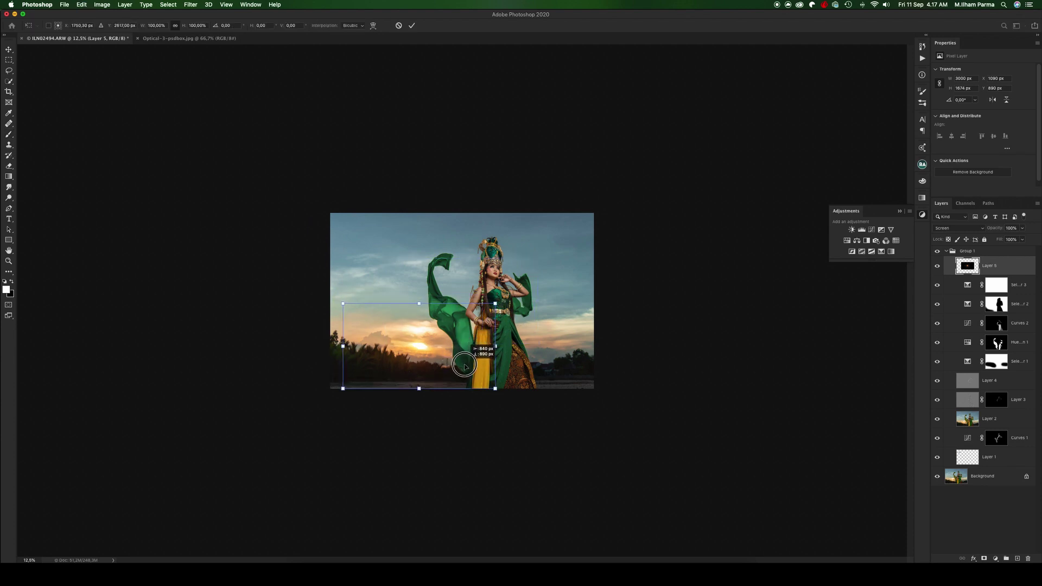
{"action": "key", "text": "super+minus"}
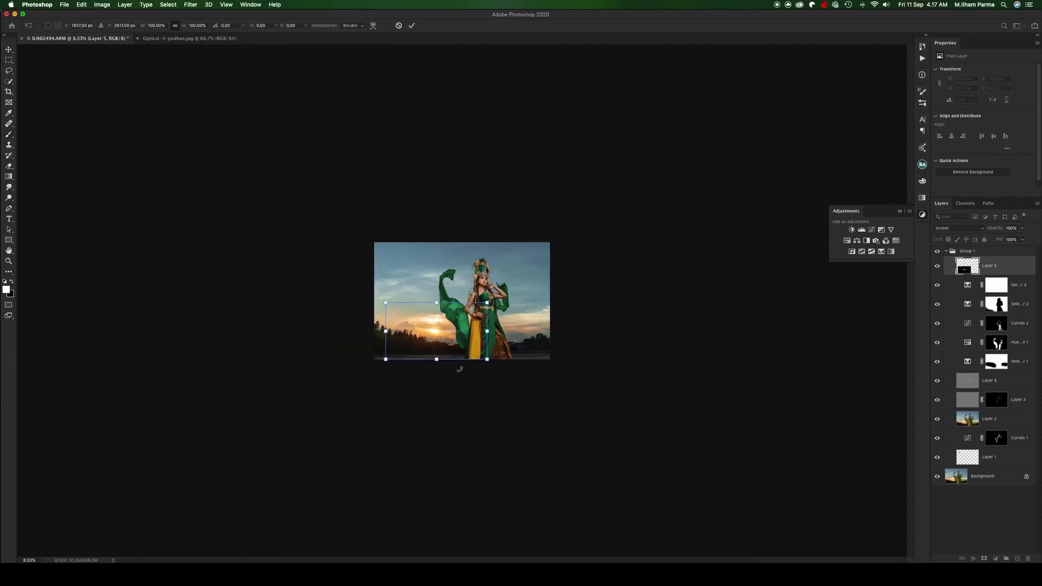
{"action": "key", "text": "super+minus"}
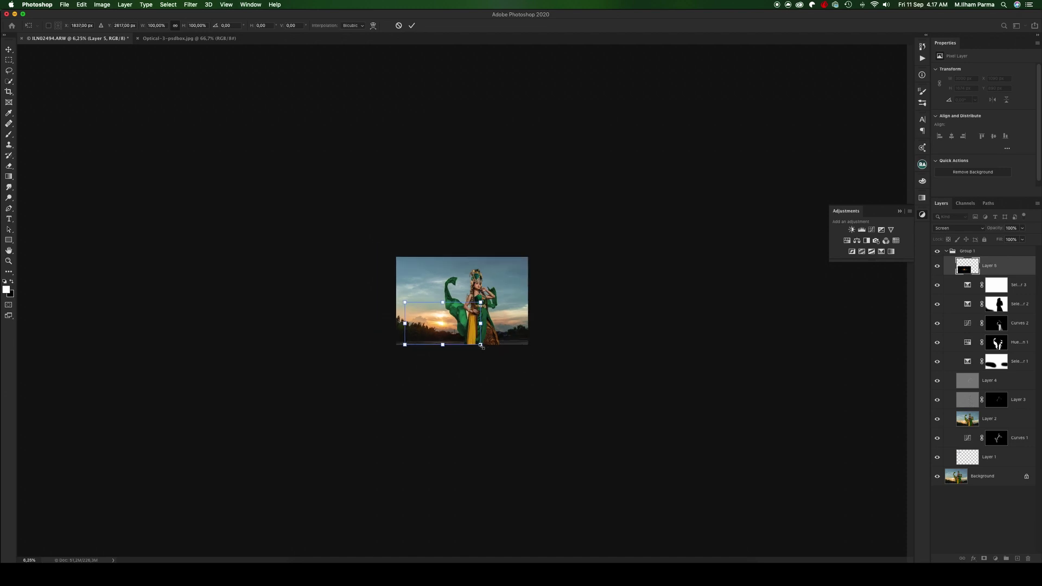
{"action": "mouse_move", "coordinate": [481, 345]}
{"action": "left_mouse_down"}
{"action": "mouse_move", "coordinate": [586, 436]}
{"action": "mouse_move", "coordinate": [516, 368]}
{"action": "mouse_move", "coordinate": [670, 477]}
{"action": "mouse_move", "coordinate": [588, 432]}
{"action": "mouse_move", "coordinate": [656, 485]}
{"action": "mouse_move", "coordinate": [610, 445]}
{"action": "mouse_move", "coordinate": [461, 380]}
{"action": "mouse_move", "coordinate": [506, 382]}
{"action": "mouse_move", "coordinate": [526, 349]}
{"action": "mouse_move", "coordinate": [480, 409]}
{"action": "mouse_move", "coordinate": [528, 368]}
{"action": "left_mouse_up"}
{"action": "mouse_move", "coordinate": [500, 365]}
{"action": "left_mouse_down"}
{"action": "mouse_move", "coordinate": [670, 512]}
{"action": "mouse_move", "coordinate": [505, 386]}
{"action": "mouse_move", "coordinate": [600, 463]}
{"action": "mouse_move", "coordinate": [651, 495]}
{"action": "mouse_move", "coordinate": [530, 411]}
{"action": "mouse_move", "coordinate": [672, 500]}
{"action": "mouse_move", "coordinate": [530, 407]}
{"action": "mouse_move", "coordinate": [675, 500]}
{"action": "mouse_move", "coordinate": [630, 465]}
{"action": "mouse_move", "coordinate": [670, 489]}
{"action": "mouse_move", "coordinate": [642, 475]}
{"action": "left_mouse_up"}
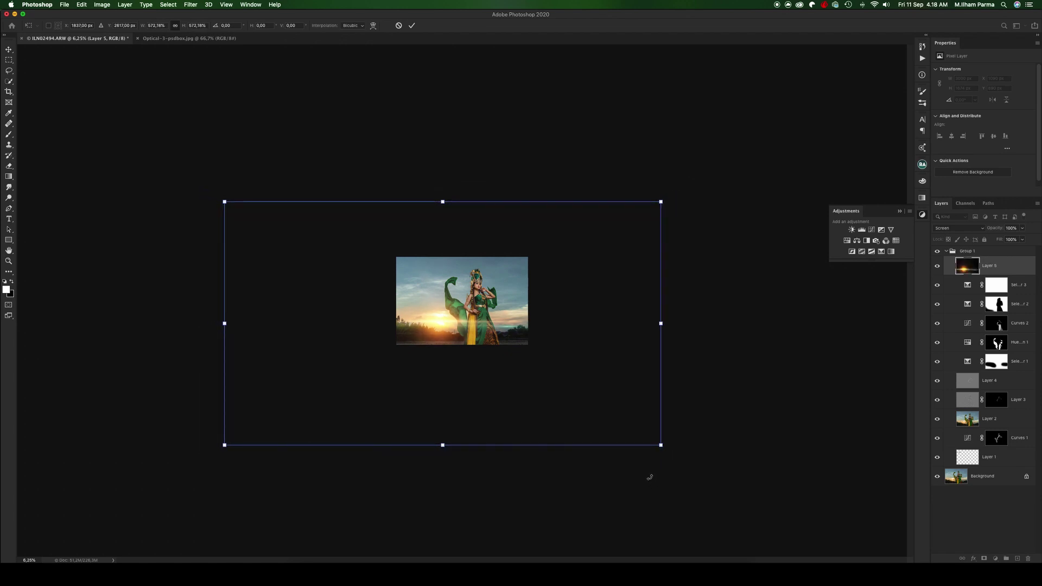
{"action": "key", "text": "super+plus"}
{"action": "key", "text": "super+plus"}
{"action": "key", "text": "super+plus"}
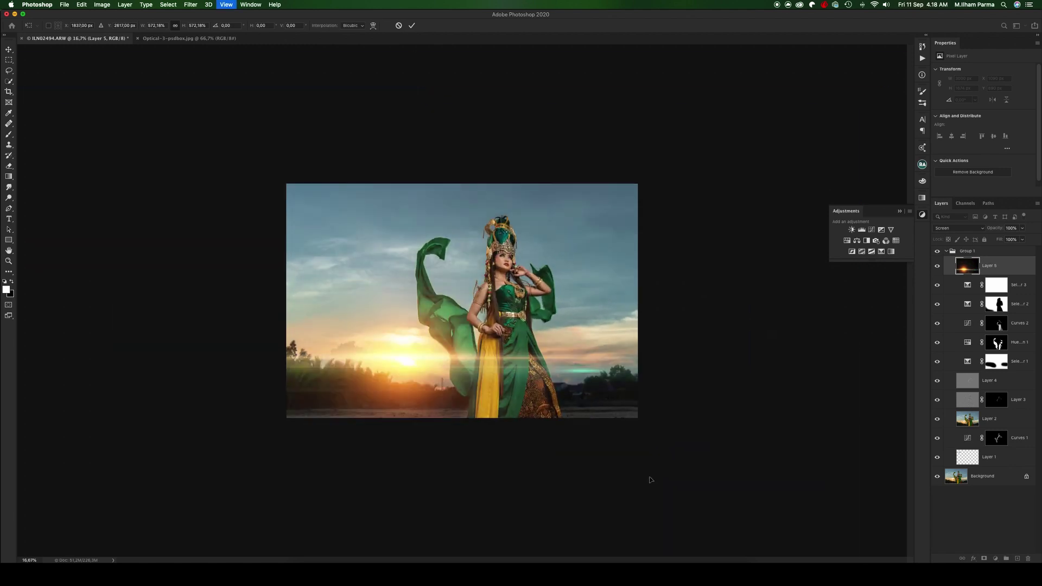
{"action": "left_click_drag", "start_coordinate": [424, 367], "coordinate": [429, 362]}
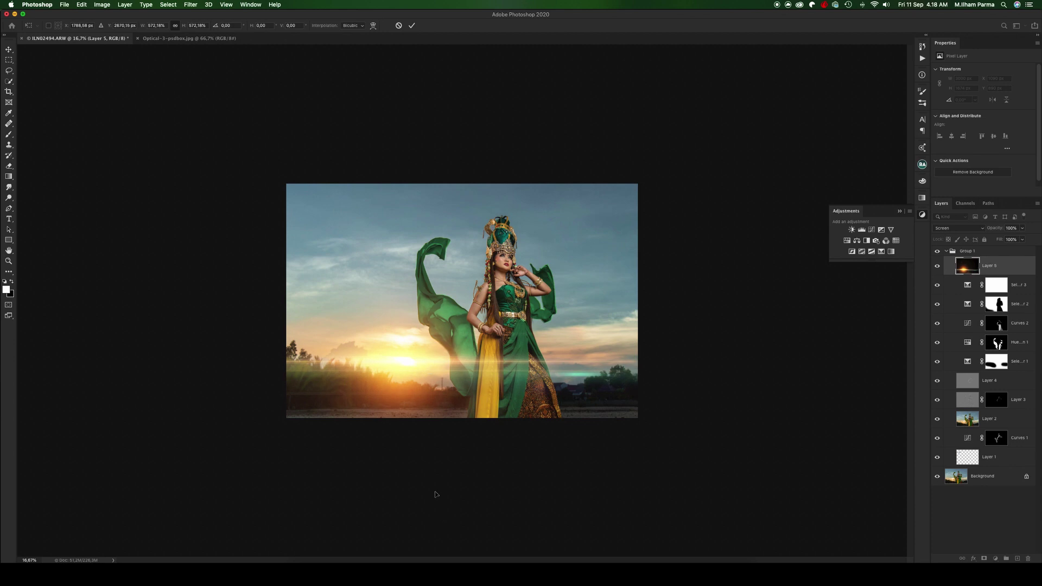
Step: Set up a black, 37%-opacity, 2000 px brush on Layer 5's mask
{"action": "key", "text": "b"}
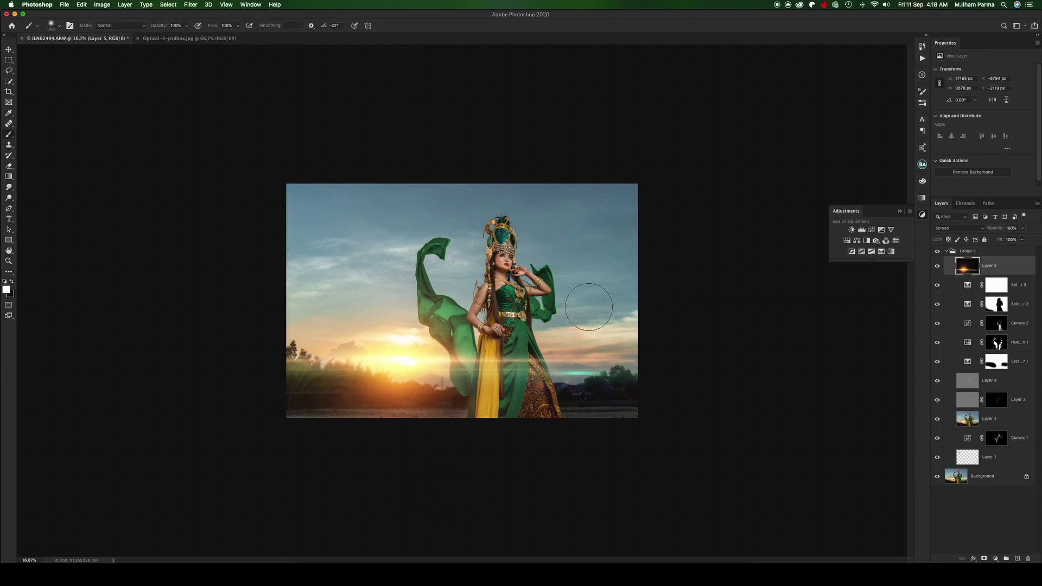
{"action": "scroll", "coordinate": [560, 360], "scroll_direction": "down", "scroll_amount": 2}
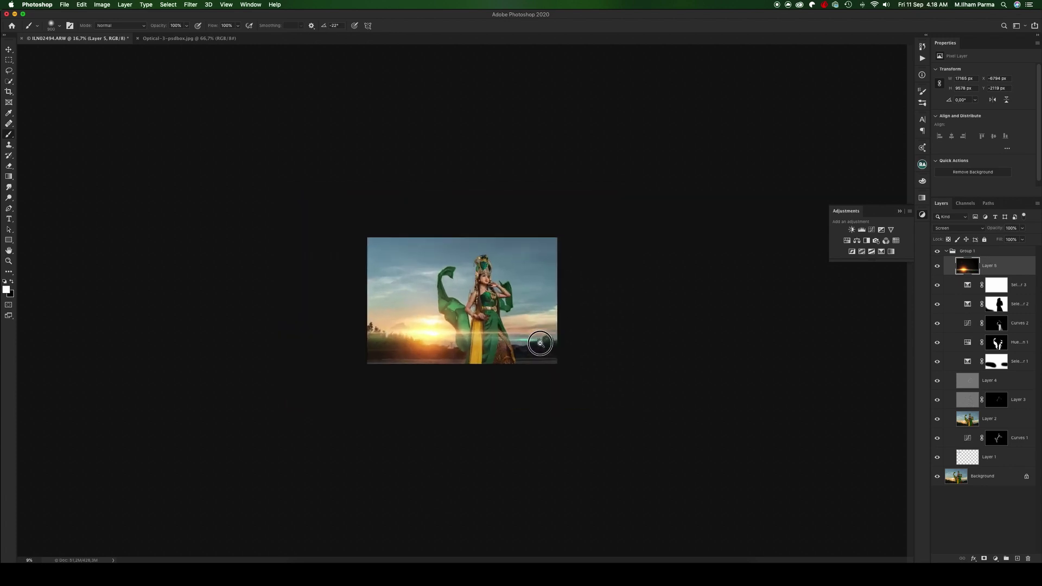
{"action": "scroll", "coordinate": [559, 357], "scroll_direction": "up", "scroll_amount": 4}
{"action": "scroll", "coordinate": [558, 354], "scroll_direction": "down", "scroll_amount": 2}
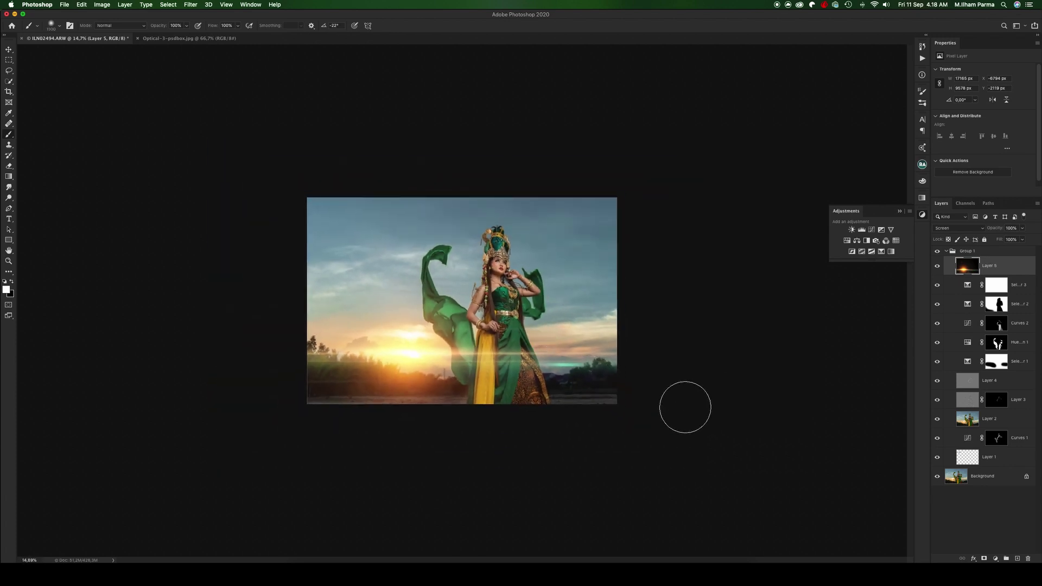
{"action": "key", "text": "bracketright"}
{"action": "key", "text": "bracketright"}
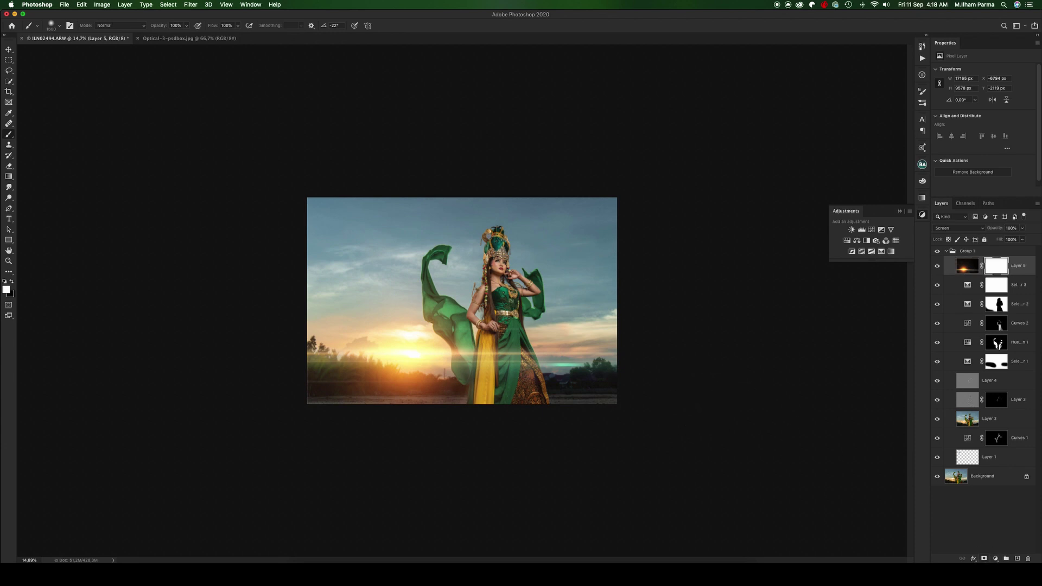
{"action": "key", "text": "ctrl+backslash"}
{"action": "key", "text": "x"}
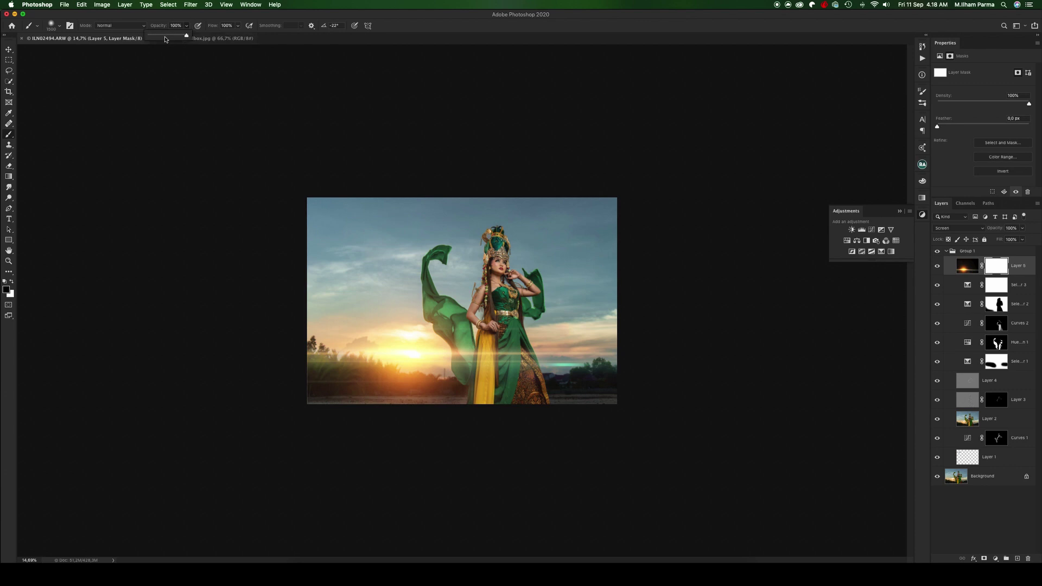
{"action": "left_click", "coordinate": [163, 36]}
{"action": "left_click", "coordinate": [164, 47]}
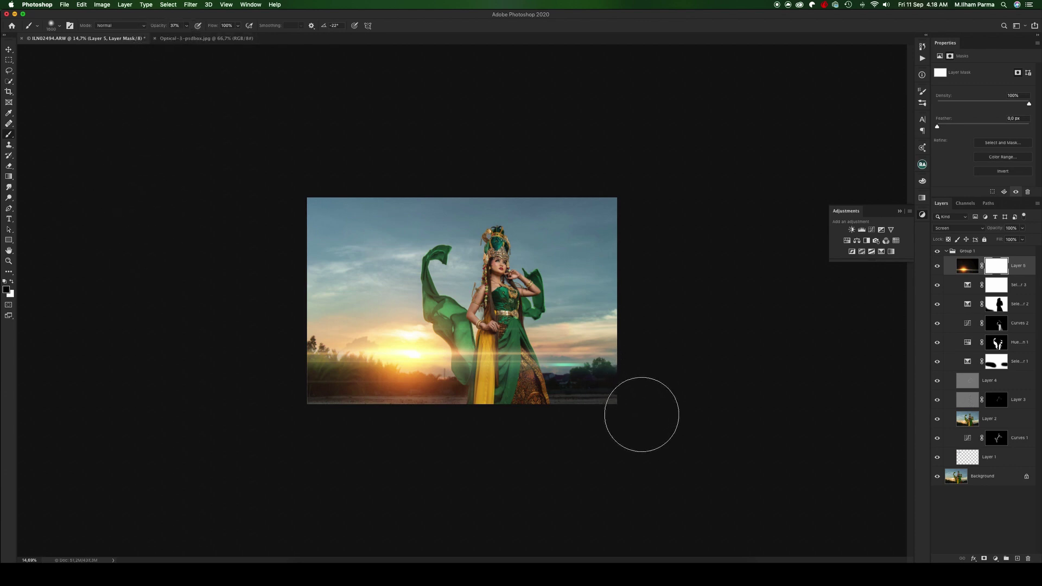
{"action": "key", "text": "bracketright"}
{"action": "key", "text": "bracketright"}
{"action": "key", "text": "bracketright"}
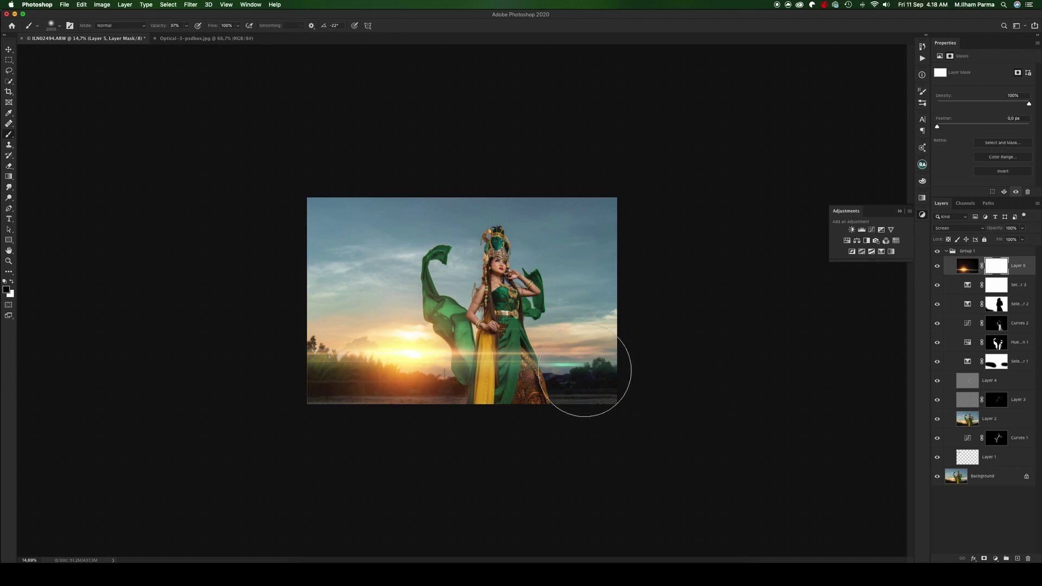
Step: Paint the flare glow off the skirt and toggle the glow layer to compare
{"action": "left_click", "coordinate": [505, 360]}
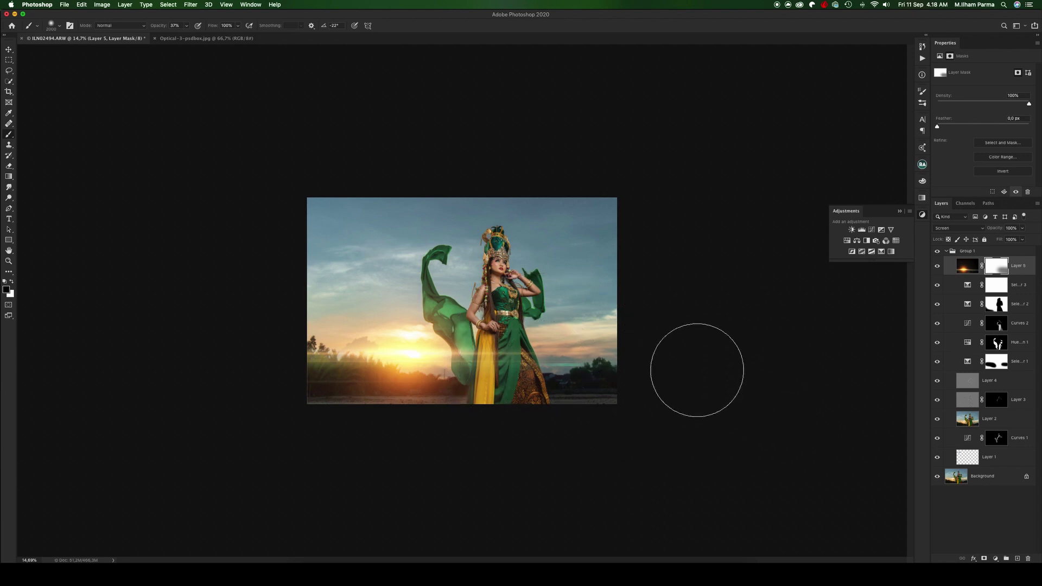
{"action": "key", "text": "bracketright"}
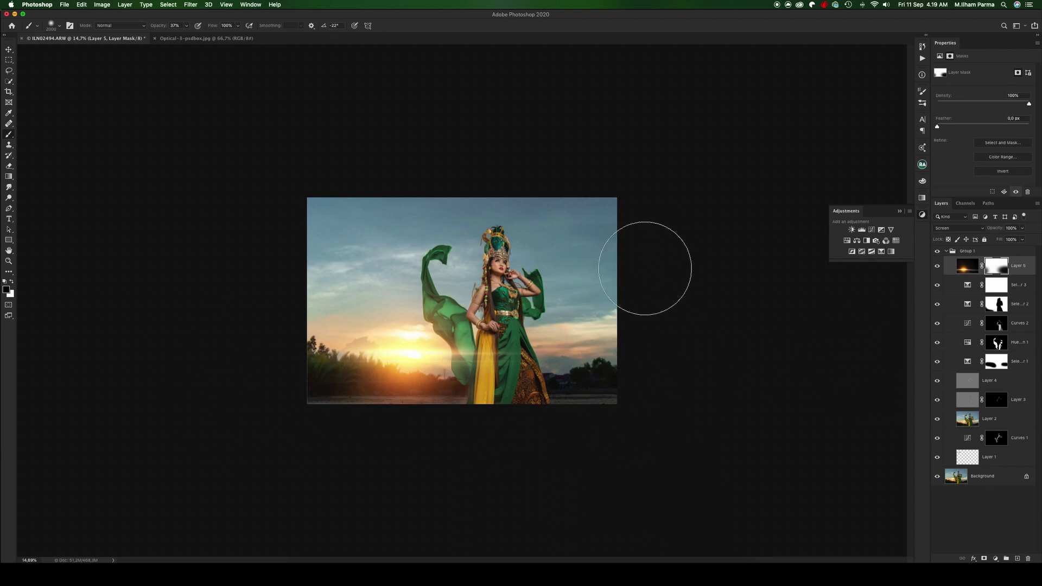
{"action": "scroll", "coordinate": [563, 376], "scroll_direction": "up", "scroll_amount": 3}
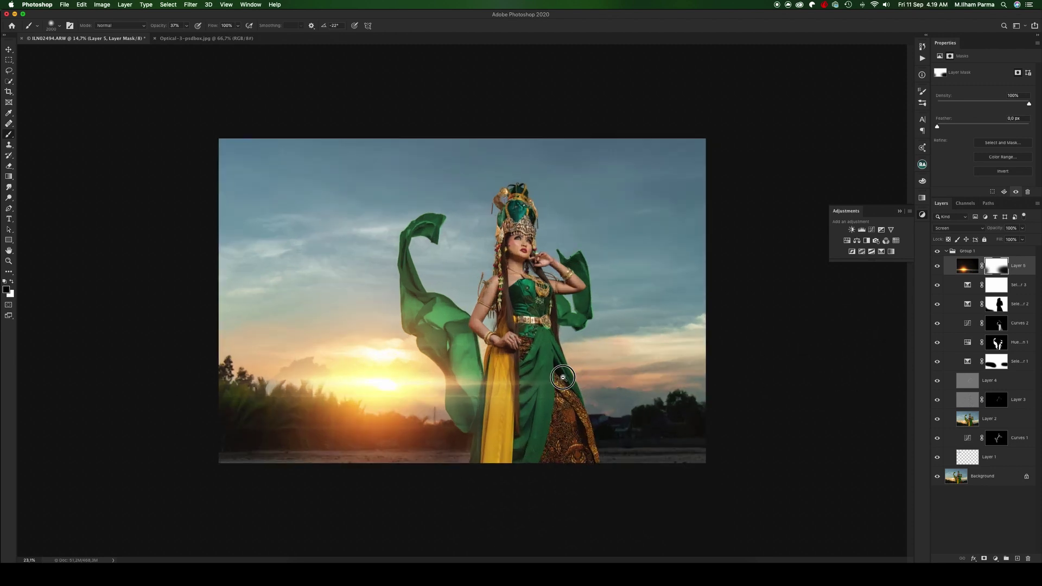
{"action": "scroll", "coordinate": [563, 376], "scroll_direction": "down", "scroll_amount": 2}
{"action": "left_click", "coordinate": [938, 267]}
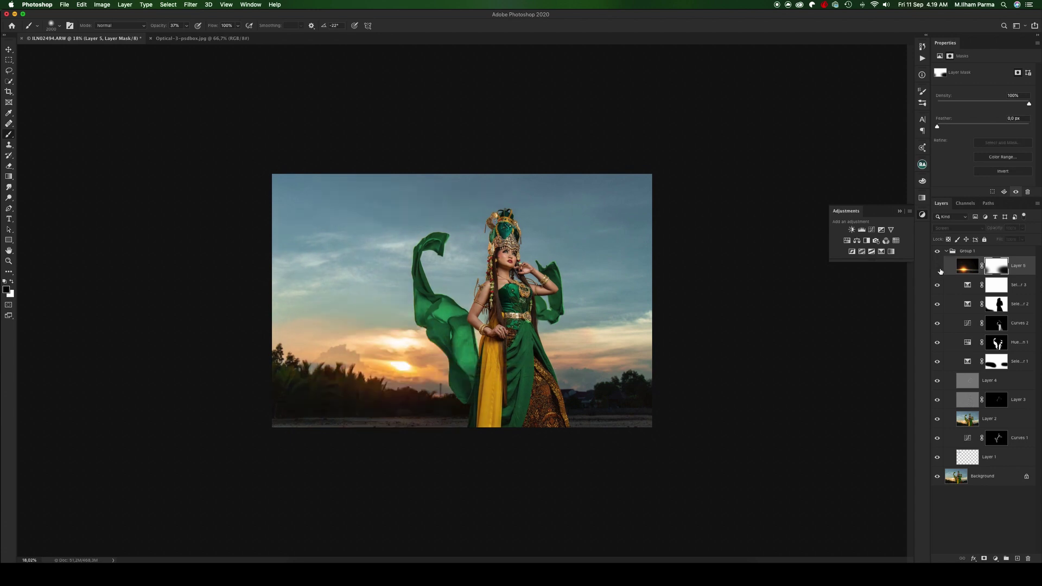
{"action": "left_click", "coordinate": [937, 284]}
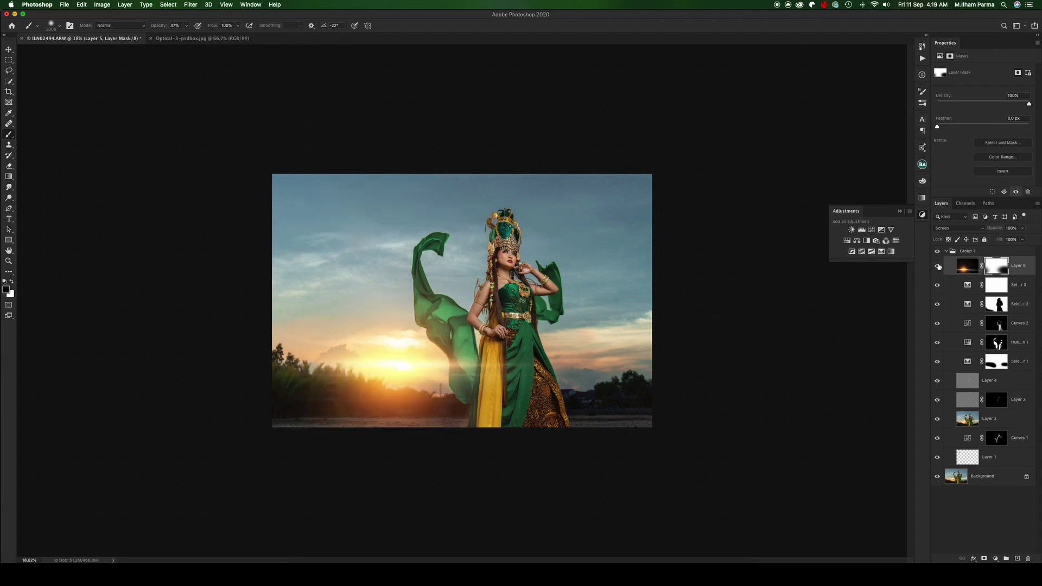
{"action": "left_click", "coordinate": [939, 267]}
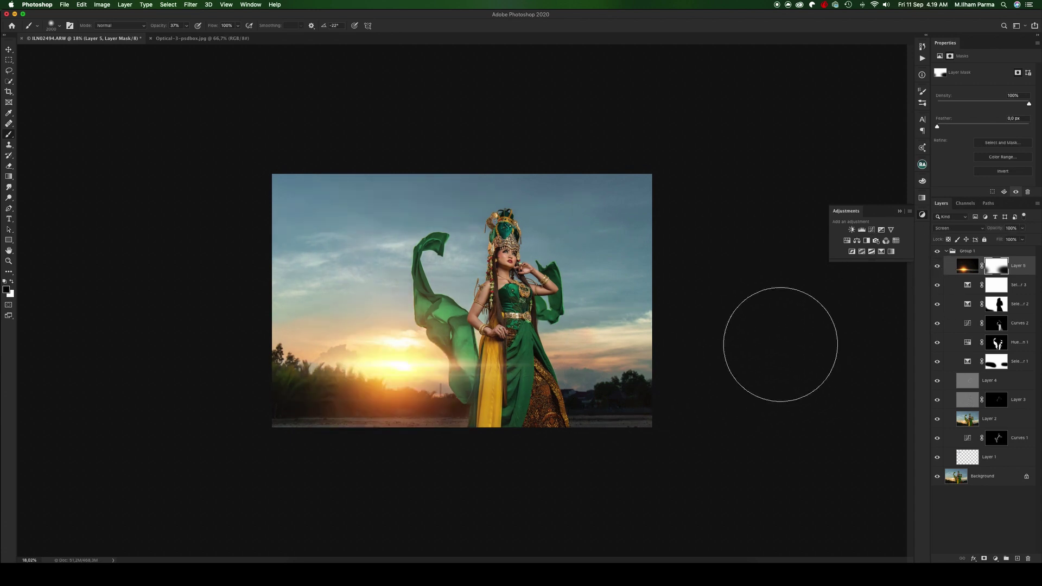
{"action": "scroll", "coordinate": [616, 347], "scroll_direction": "down", "scroll_amount": 1}
{"action": "scroll", "coordinate": [607, 343], "scroll_direction": "down", "scroll_amount": 1}
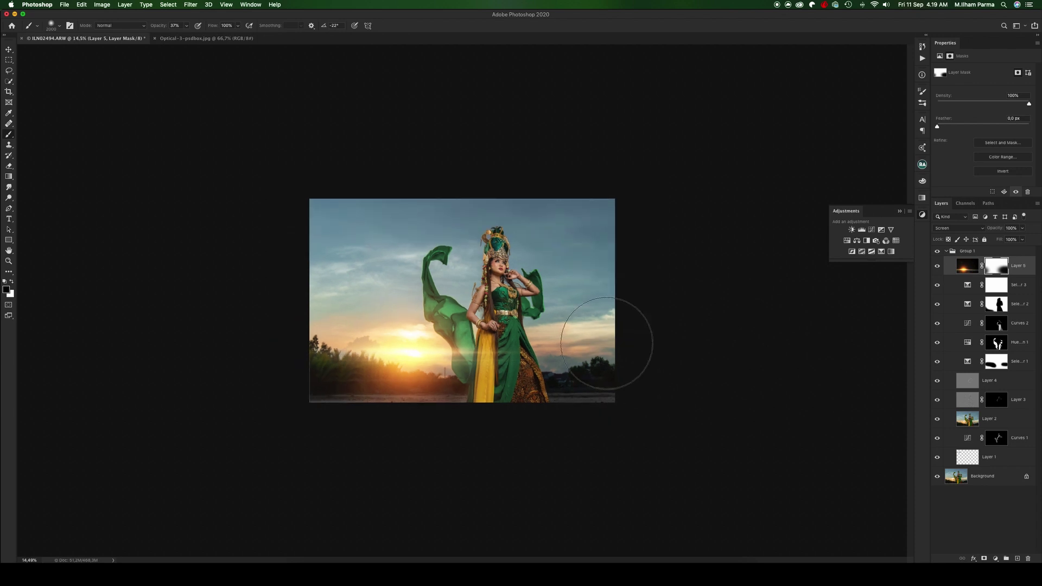
{"action": "scroll", "coordinate": [608, 358], "scroll_direction": "up", "scroll_amount": 2}
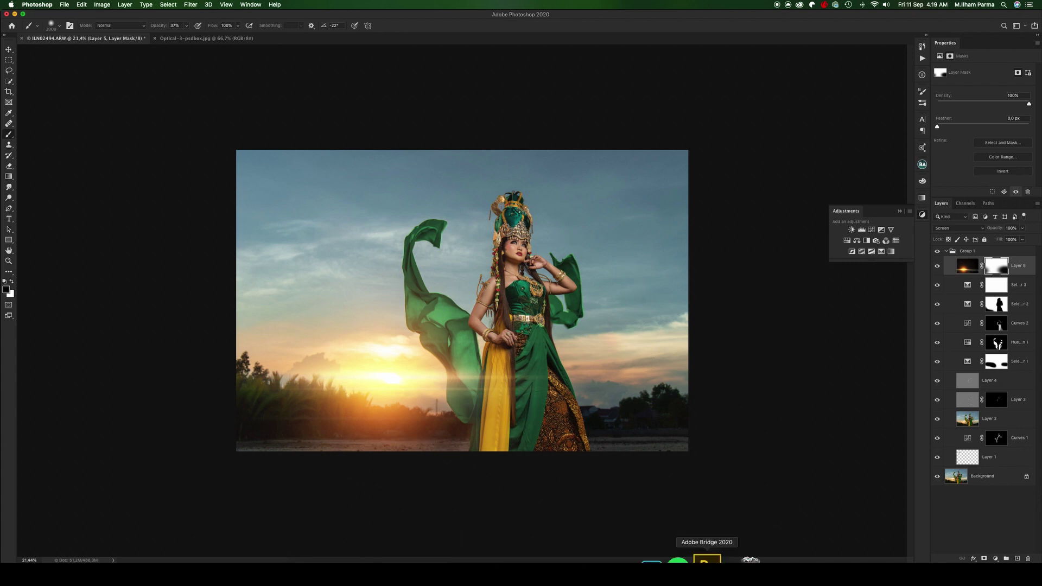
Step: From Bridge's Smoke folder, open IMG_5822_by_Night-Fate-Stock.jpg in Photoshop
{"action": "left_click", "coordinate": [710, 559]}
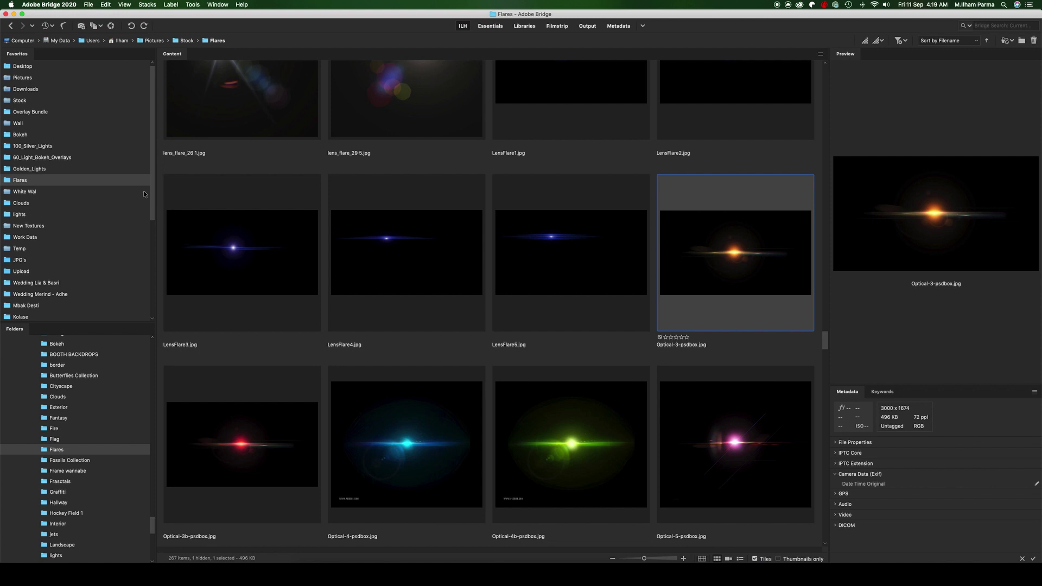
{"action": "left_click_drag", "start_coordinate": [151, 195], "coordinate": [154, 215]}
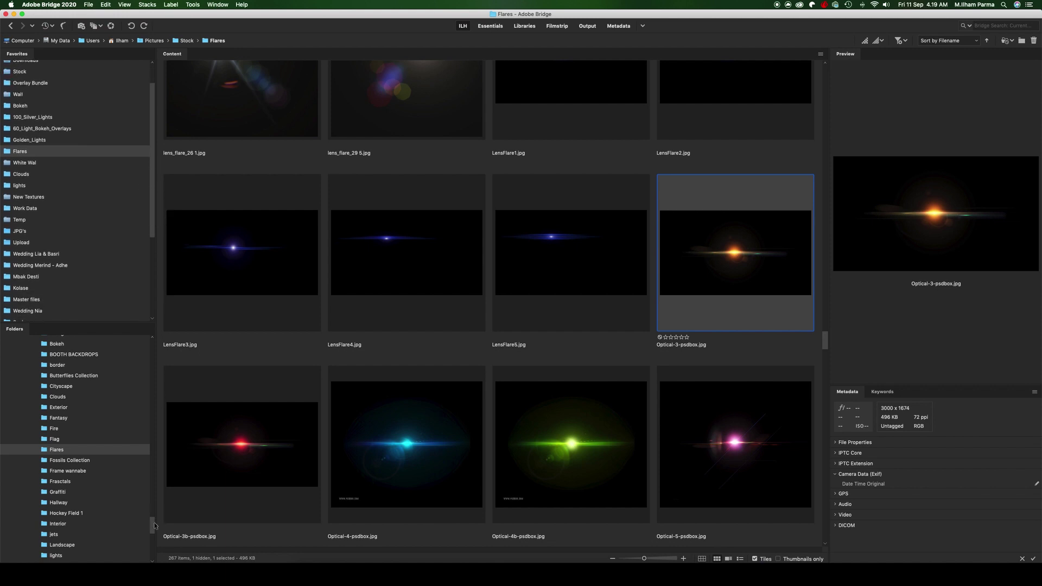
{"action": "left_click_drag", "start_coordinate": [152, 525], "coordinate": [151, 539]}
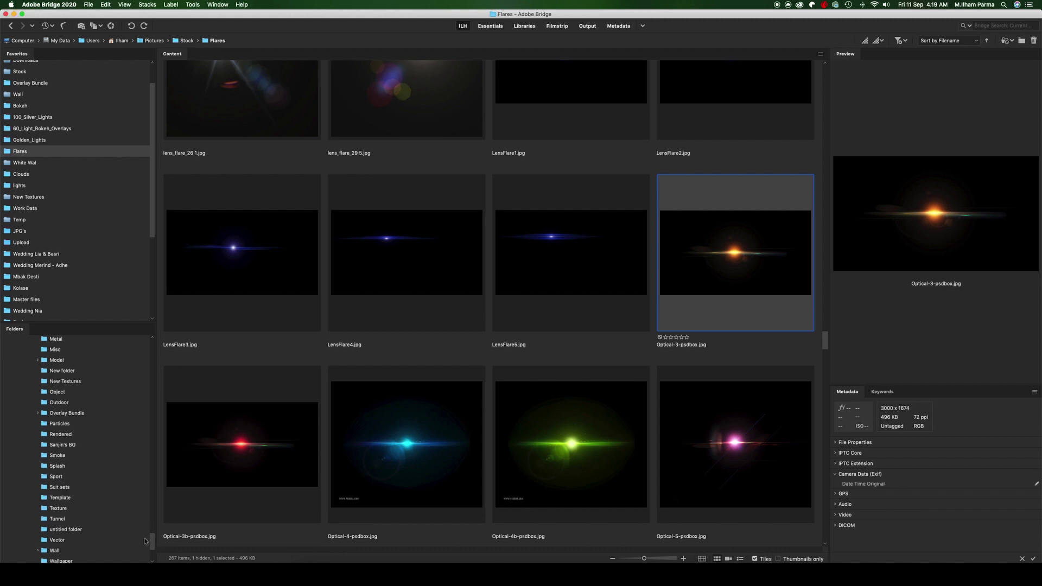
{"action": "left_click", "coordinate": [103, 456]}
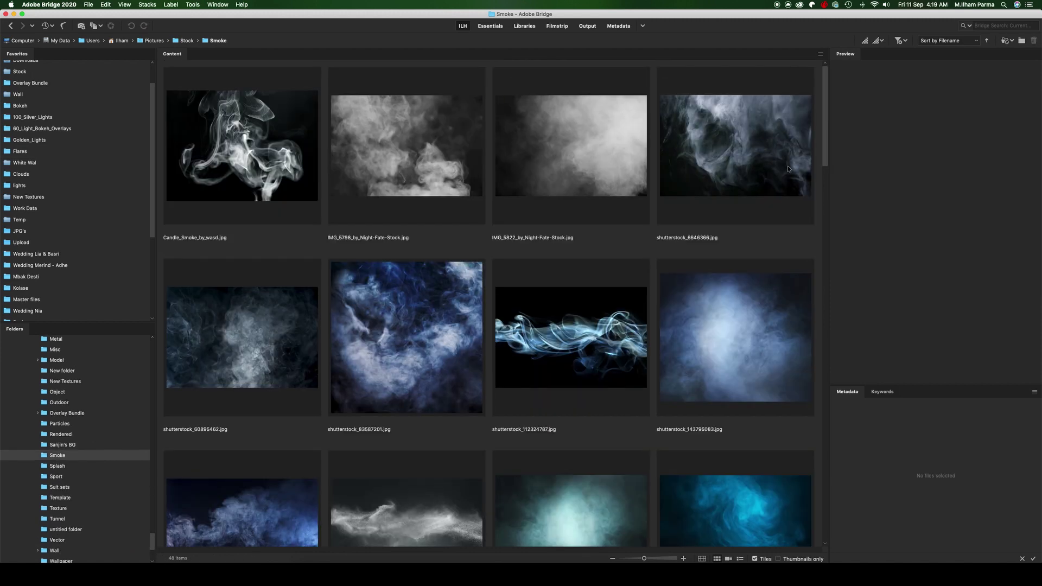
{"action": "mouse_move", "coordinate": [824, 159]}
{"action": "left_mouse_down"}
{"action": "mouse_move", "coordinate": [821, 174]}
{"action": "mouse_move", "coordinate": [825, 159]}
{"action": "left_mouse_up"}
{"action": "left_click", "coordinate": [591, 176]}
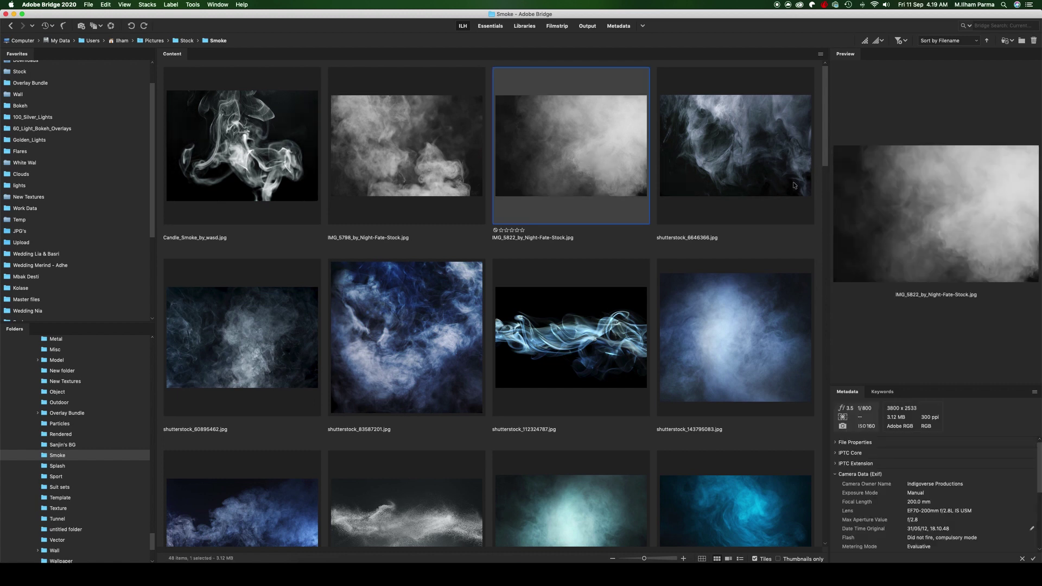
{"action": "mouse_move", "coordinate": [823, 154]}
{"action": "left_mouse_down"}
{"action": "mouse_move", "coordinate": [802, 446]}
{"action": "mouse_move", "coordinate": [839, 98]}
{"action": "left_mouse_up"}
{"action": "key", "text": "super+Tab"}
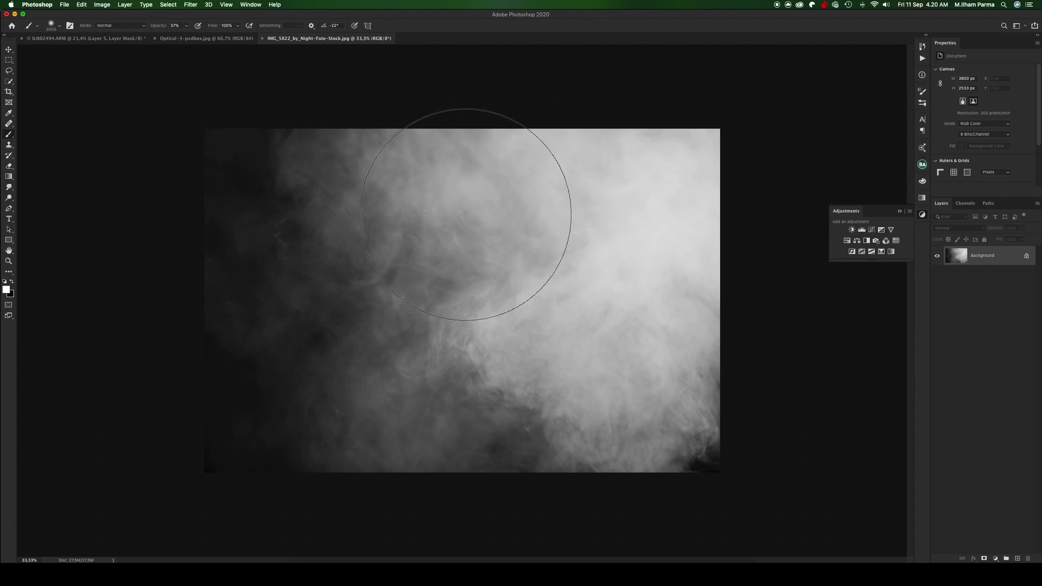
Step: Paste the whole smoke image into the portrait and rotate it 90° clockwise
{"action": "key", "text": "ctrl+a"}
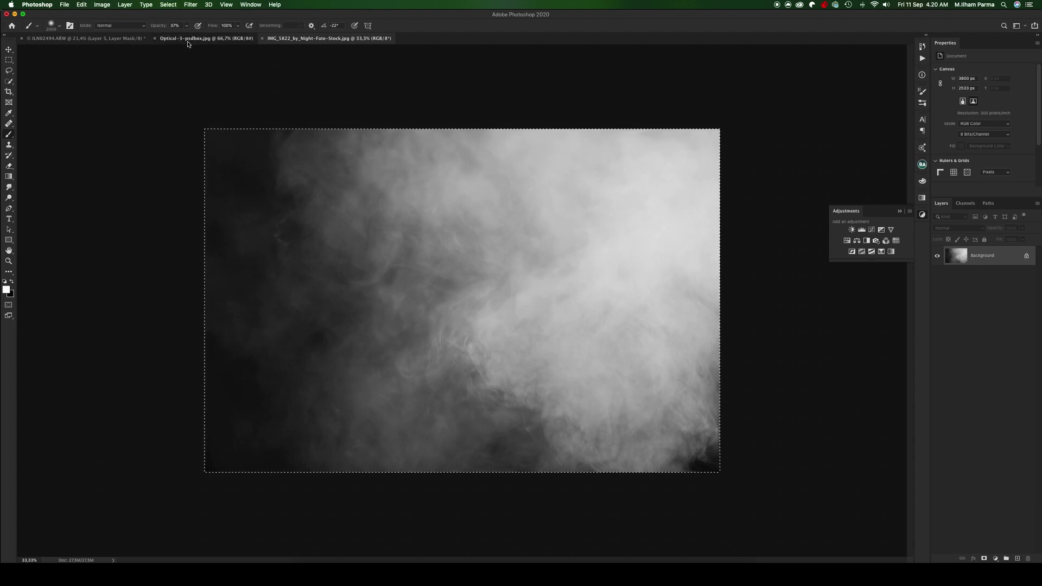
{"action": "key", "text": "ctrl+shift+Tab"}
{"action": "key", "text": "ctrl+shift+Tab"}
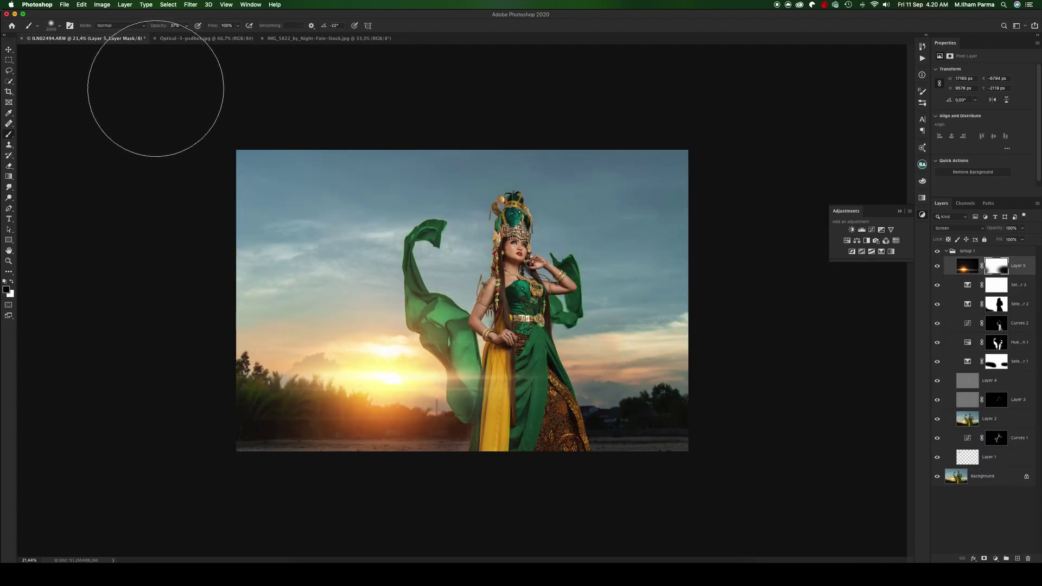
{"action": "key", "text": "ctrl+v"}
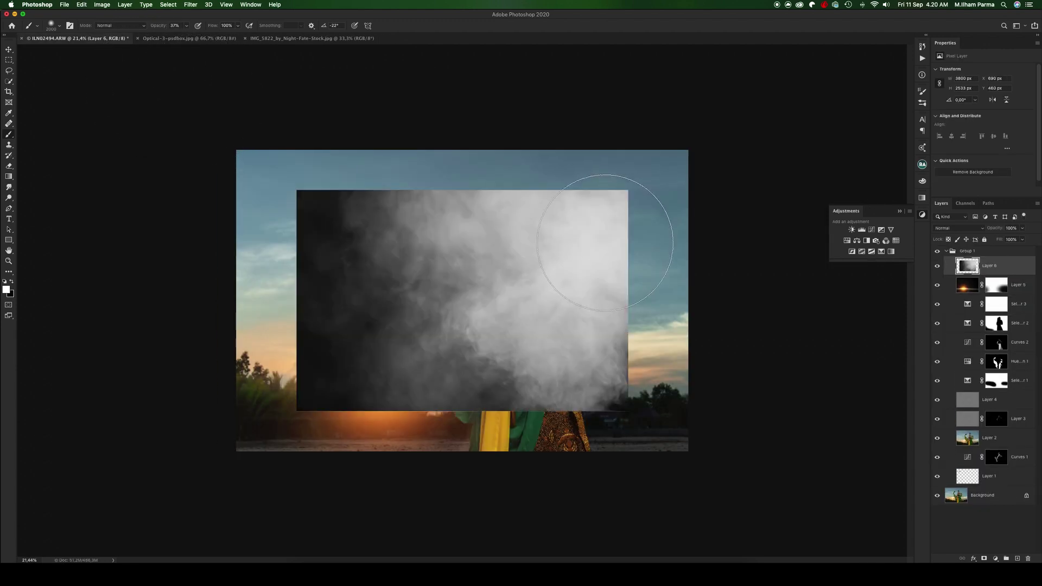
{"action": "key", "text": "ctrl+t"}
{"action": "right_click", "coordinate": [524, 289]}
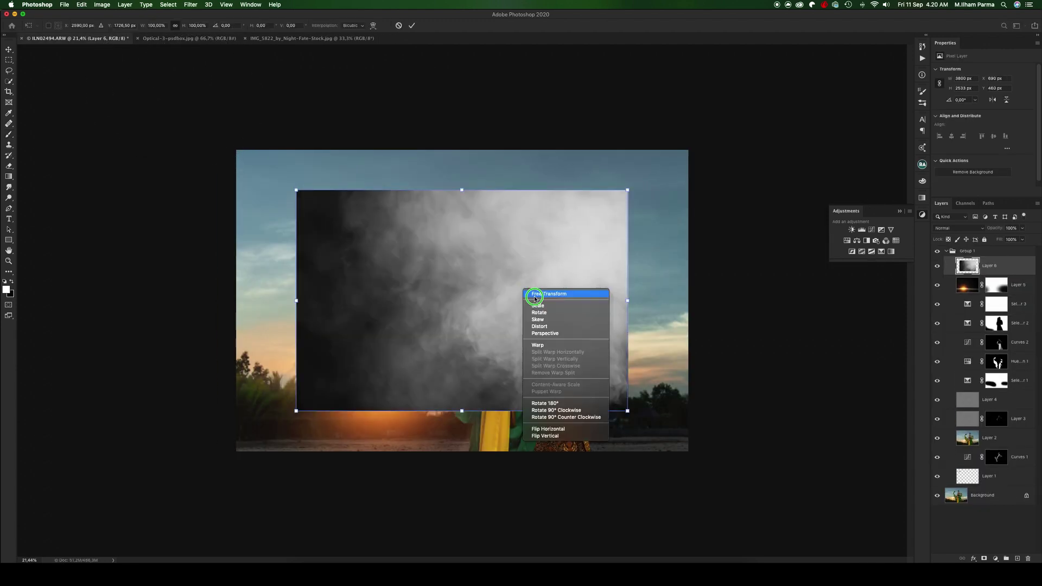
{"action": "left_click", "coordinate": [569, 411]}
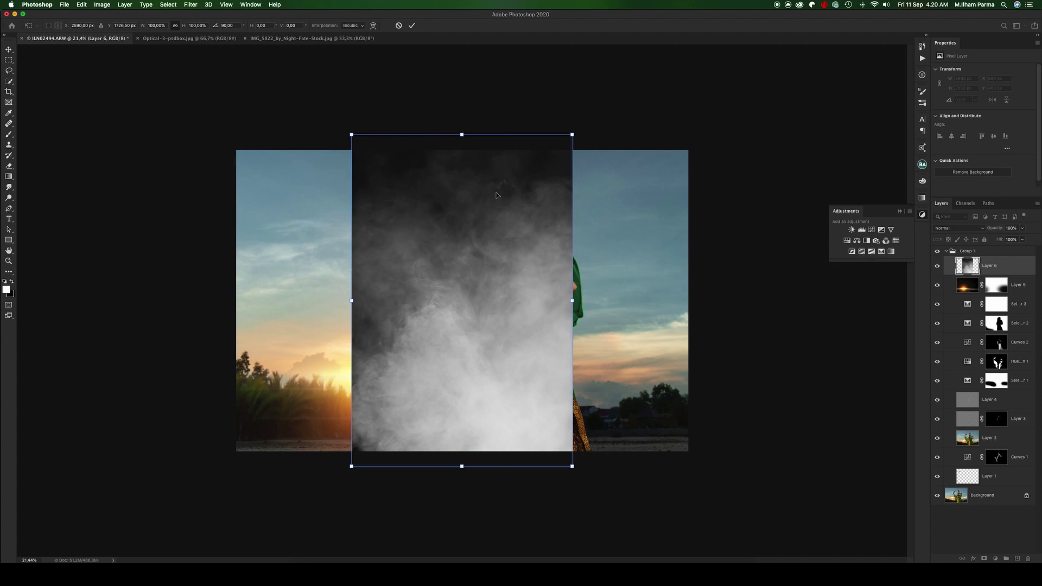
Step: Enlarge the smoke and move it down over the lower half of the portrait
{"action": "key", "text": "super+minus"}
{"action": "key", "text": "super+minus"}
{"action": "key", "text": "super+minus"}
{"action": "key", "text": "super+minus"}
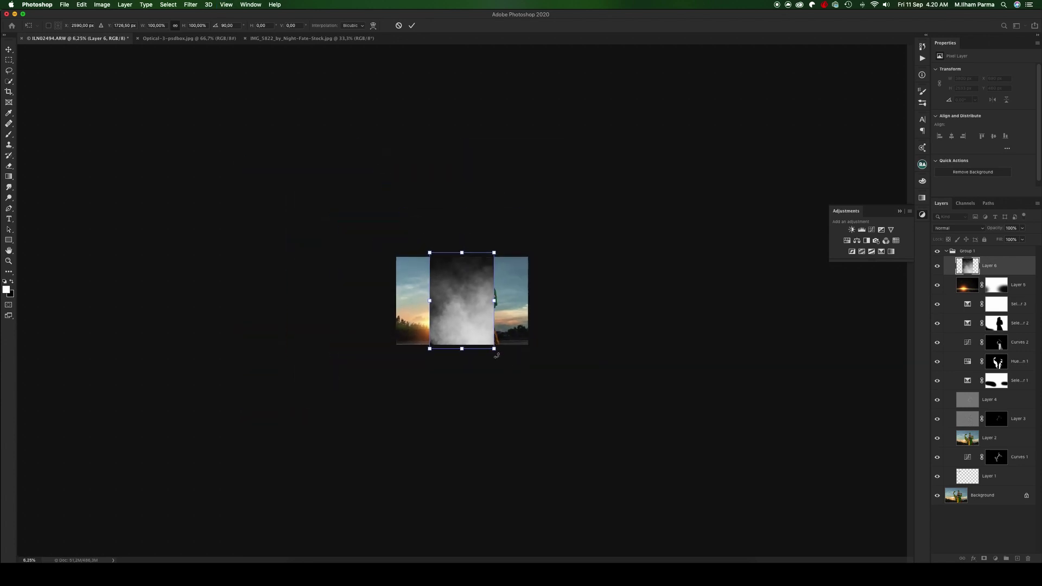
{"action": "left_click_drag", "start_coordinate": [494, 349], "coordinate": [541, 402]}
{"action": "mouse_move", "coordinate": [484, 294]}
{"action": "left_mouse_down"}
{"action": "mouse_move", "coordinate": [491, 391]}
{"action": "mouse_move", "coordinate": [485, 378]}
{"action": "left_mouse_up"}
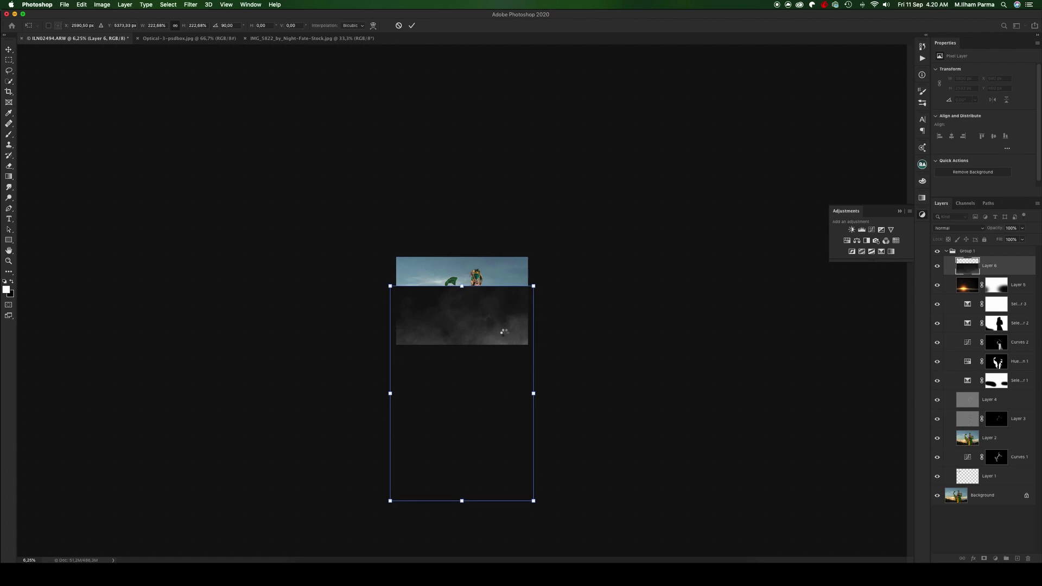
{"action": "key", "text": "Return"}
{"action": "key", "text": "b"}
{"action": "key", "text": "ctrl+plus"}
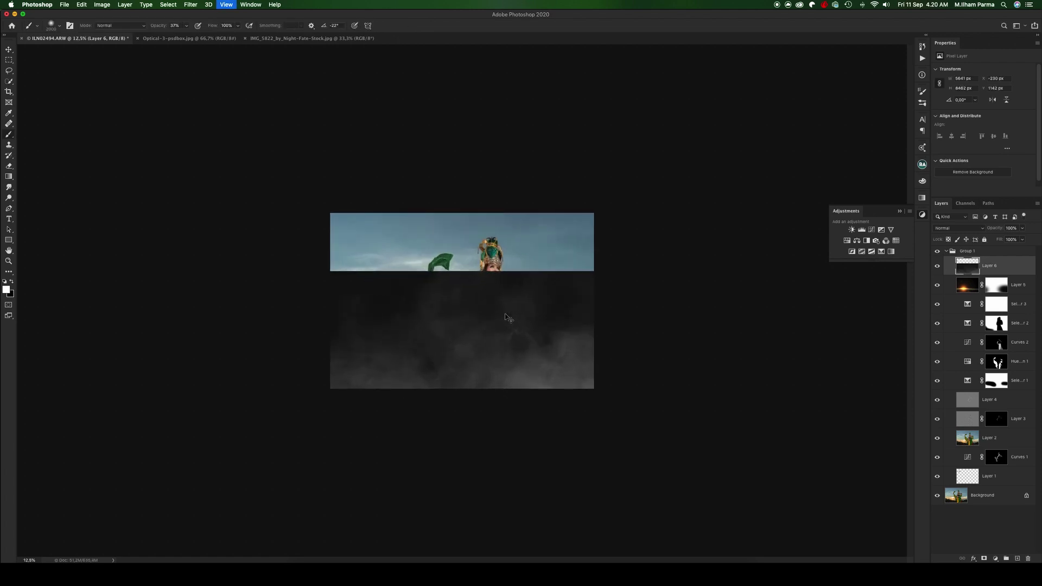
Step: Set the smoke layer to Screen blend mode and nudge it up and left
{"action": "left_click", "coordinate": [958, 228]}
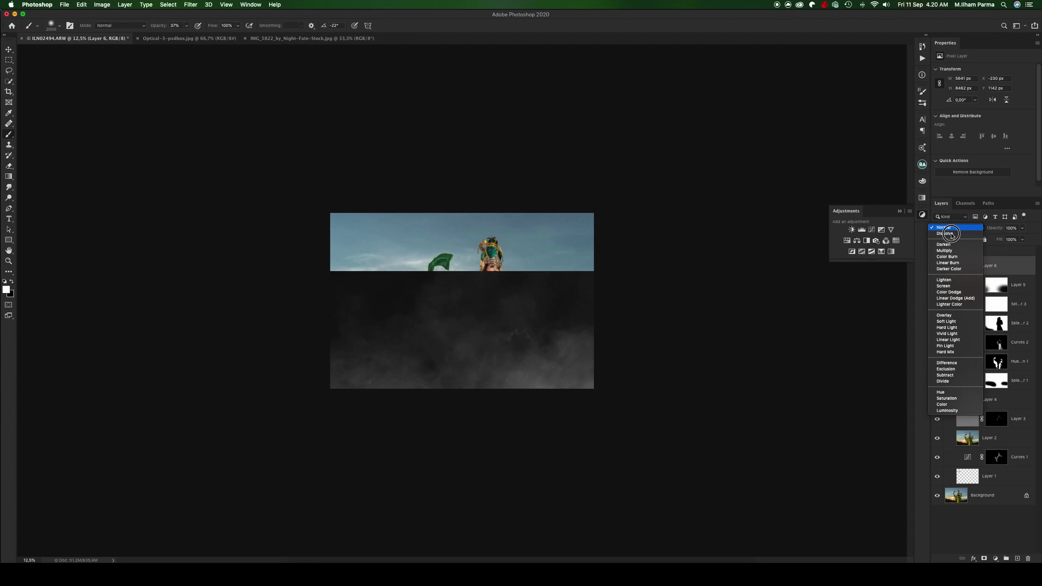
{"action": "left_click", "coordinate": [947, 286]}
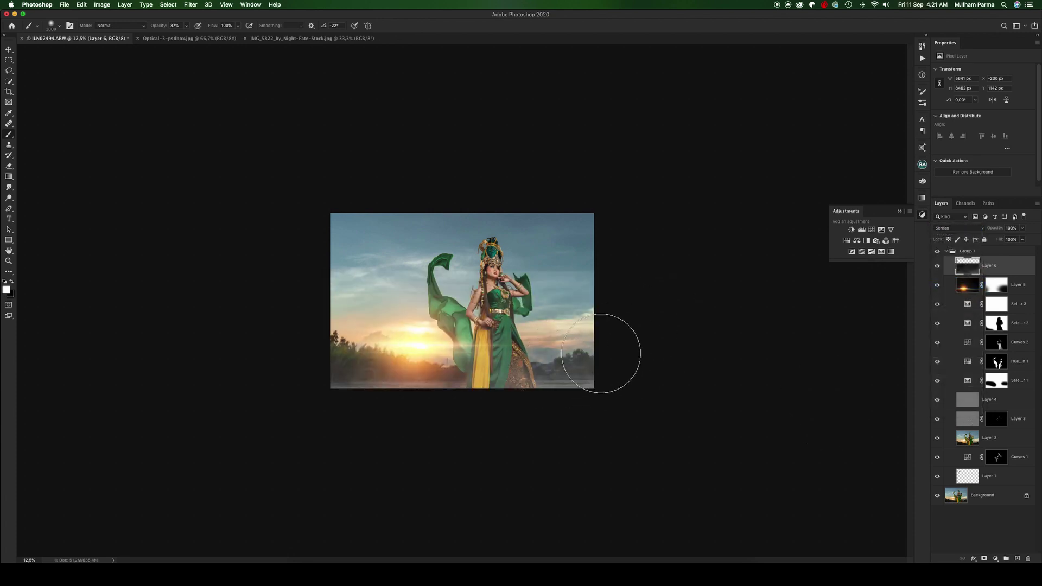
{"action": "key", "text": "ctrl+t"}
{"action": "mouse_move", "coordinate": [550, 364]}
{"action": "left_mouse_down"}
{"action": "mouse_move", "coordinate": [536, 318]}
{"action": "mouse_move", "coordinate": [545, 364]}
{"action": "mouse_move", "coordinate": [544, 352]}
{"action": "left_mouse_up"}
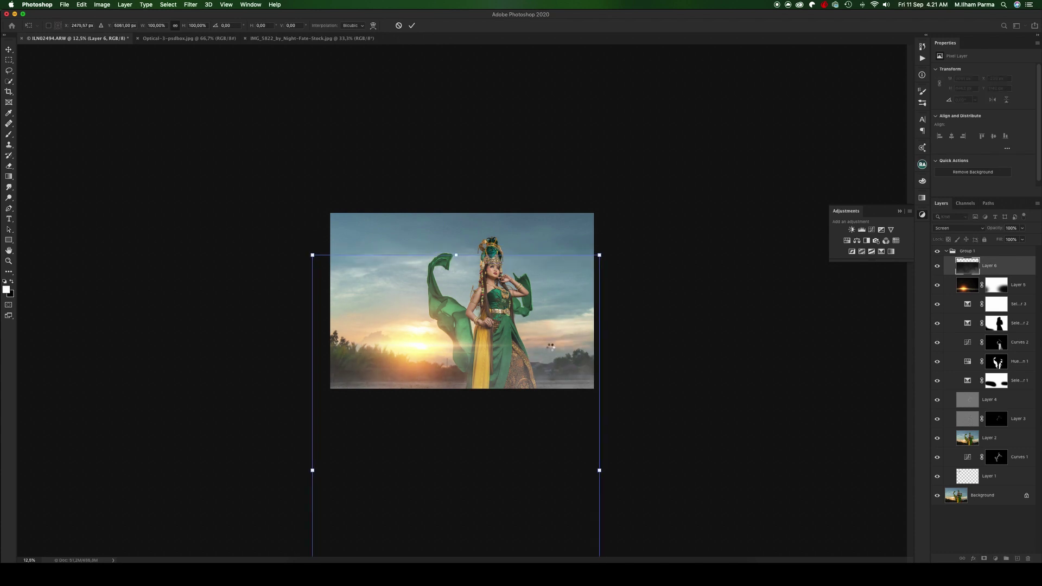
{"action": "key", "text": "Return"}
{"action": "key", "text": "b"}
{"action": "scroll", "coordinate": [514, 341], "scroll_direction": "up", "scroll_amount": 2}
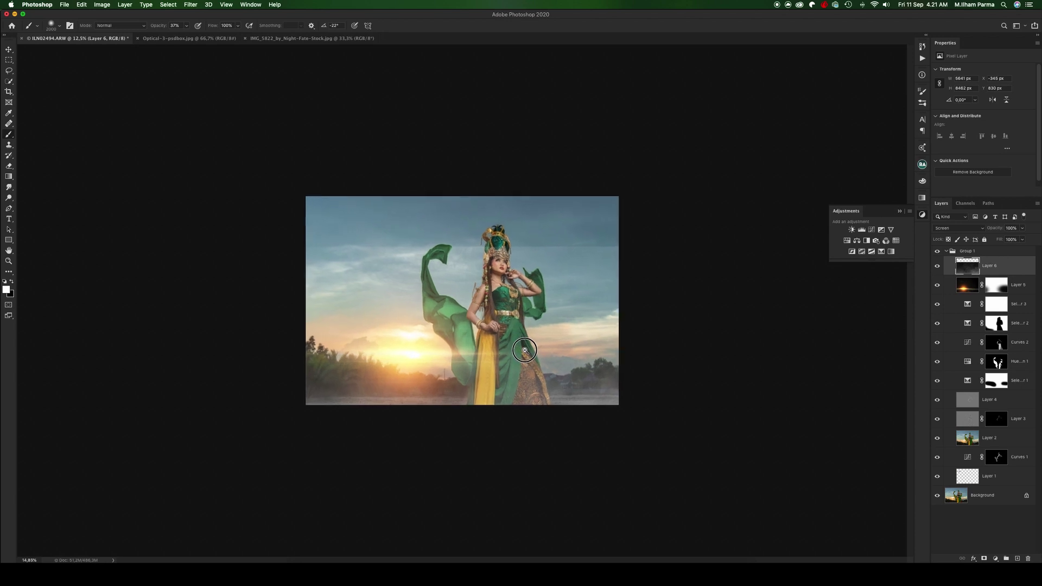
Step: Add a mask to the smoke layer and paint the haze away from the head at 100% opacity
{"action": "left_click", "coordinate": [984, 558]}
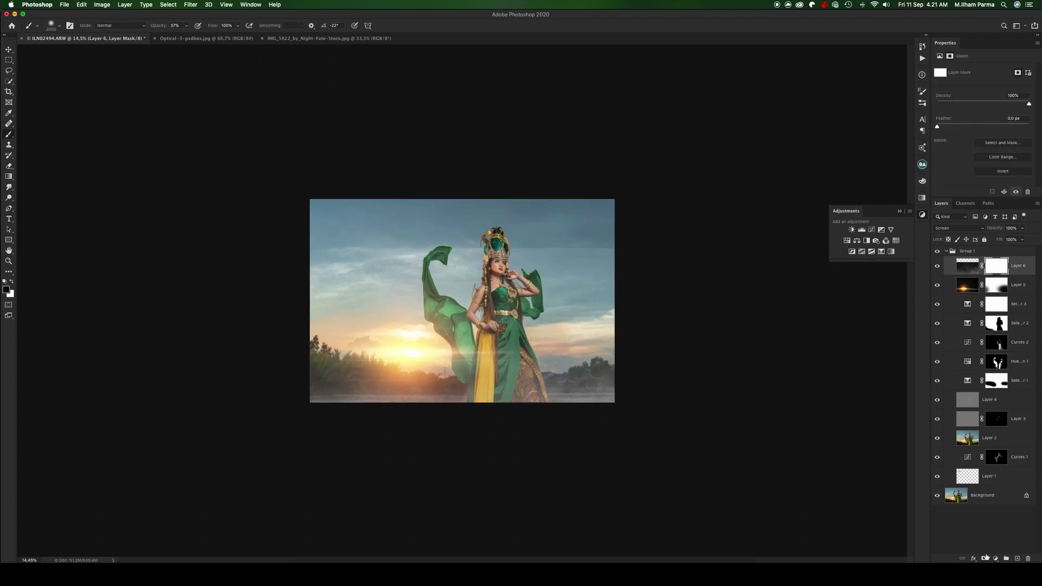
{"action": "left_click", "coordinate": [186, 25]}
{"action": "left_click_drag", "start_coordinate": [185, 35], "coordinate": [211, 36]}
{"action": "key", "text": "bracketright"}
{"action": "key", "text": "bracketright"}
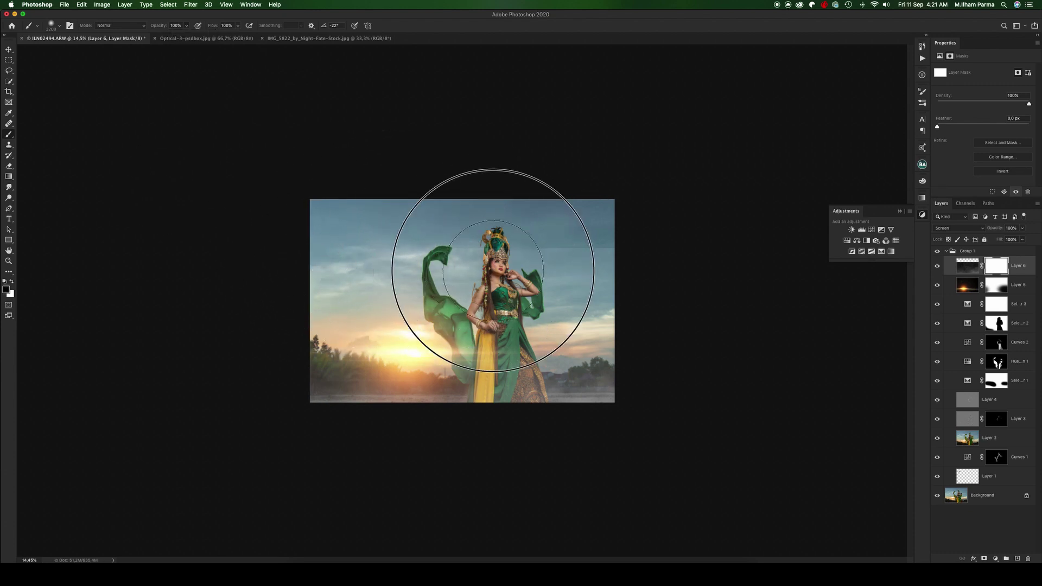
{"action": "left_click_drag", "start_coordinate": [493, 270], "coordinate": [445, 250]}
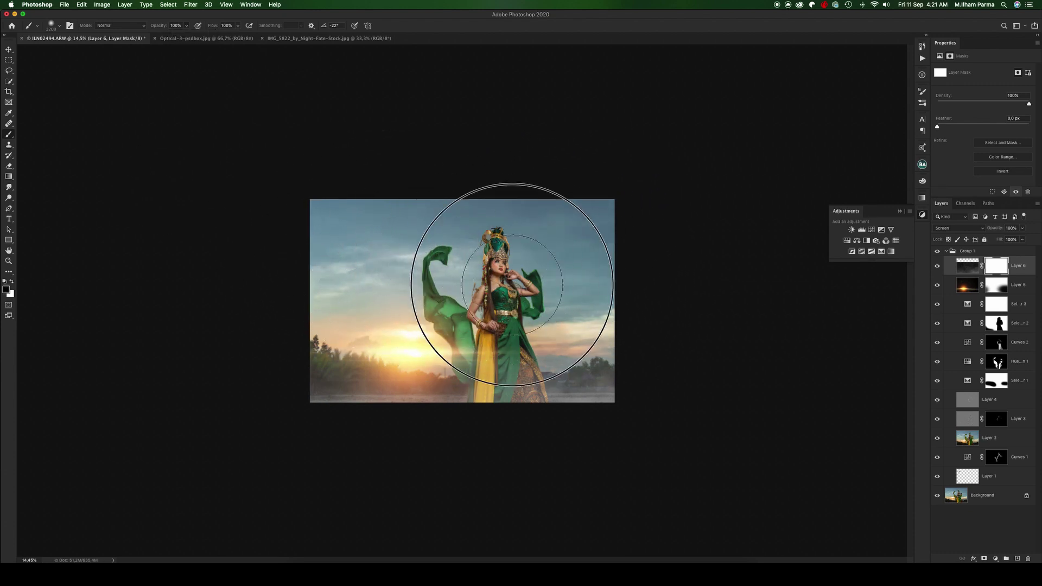
{"action": "key", "text": "bracketleft"}
{"action": "key", "text": "bracketleft"}
{"action": "key", "text": "bracketleft"}
{"action": "key", "text": "bracketleft"}
{"action": "key", "text": "bracketleft"}
{"action": "key", "text": "bracketleft"}
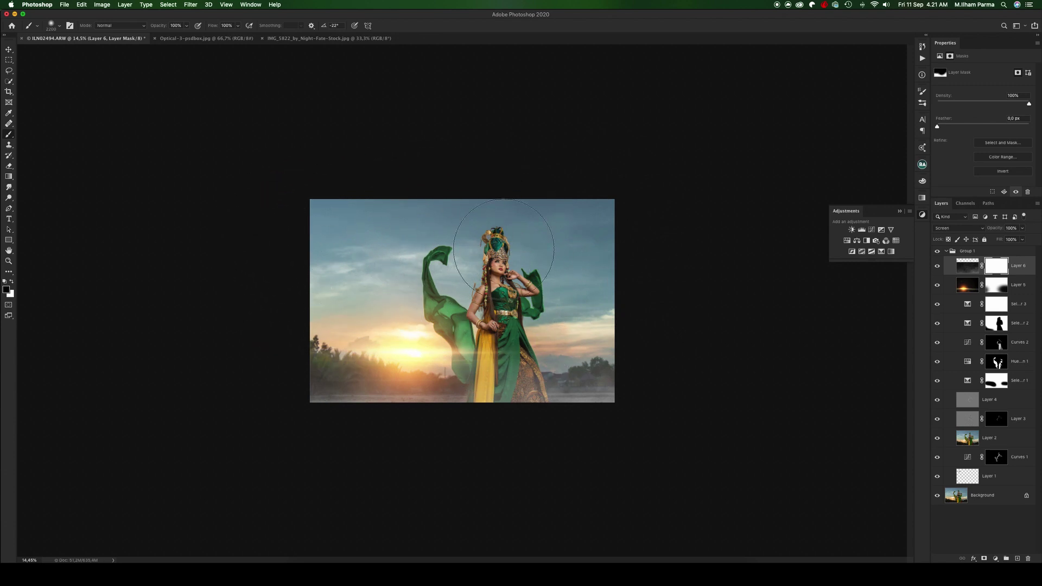
{"action": "key", "text": "bracketright"}
{"action": "key", "text": "bracketright"}
{"action": "key", "text": "bracketright"}
Step: Try the smoke layer's fill at 80%, then restore it to 100%
{"action": "scroll", "coordinate": [540, 254], "scroll_direction": "up", "scroll_amount": 3}
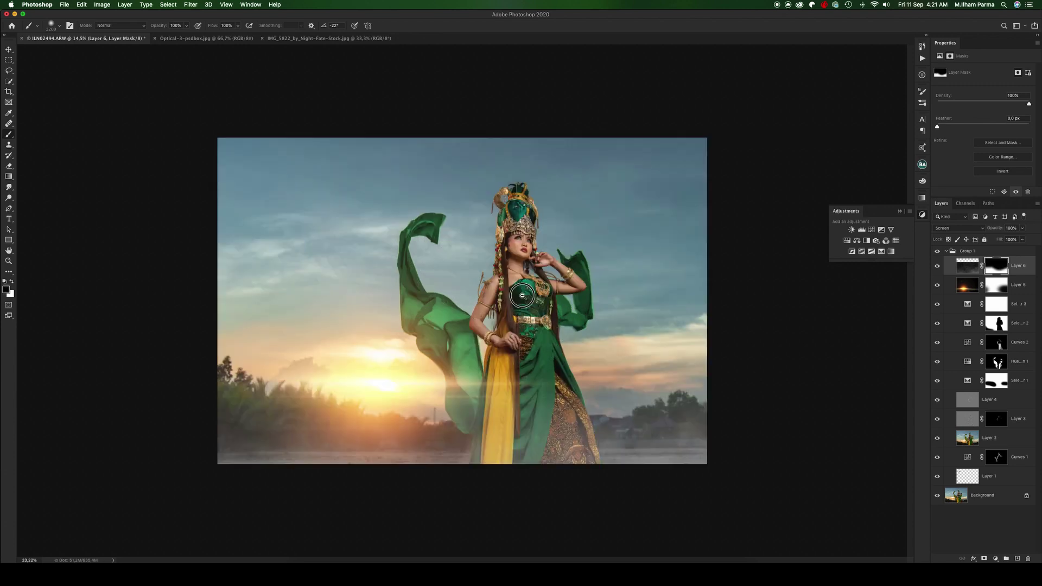
{"action": "left_click", "coordinate": [1023, 239]}
{"action": "left_click_drag", "start_coordinate": [1026, 250], "coordinate": [1016, 252]}
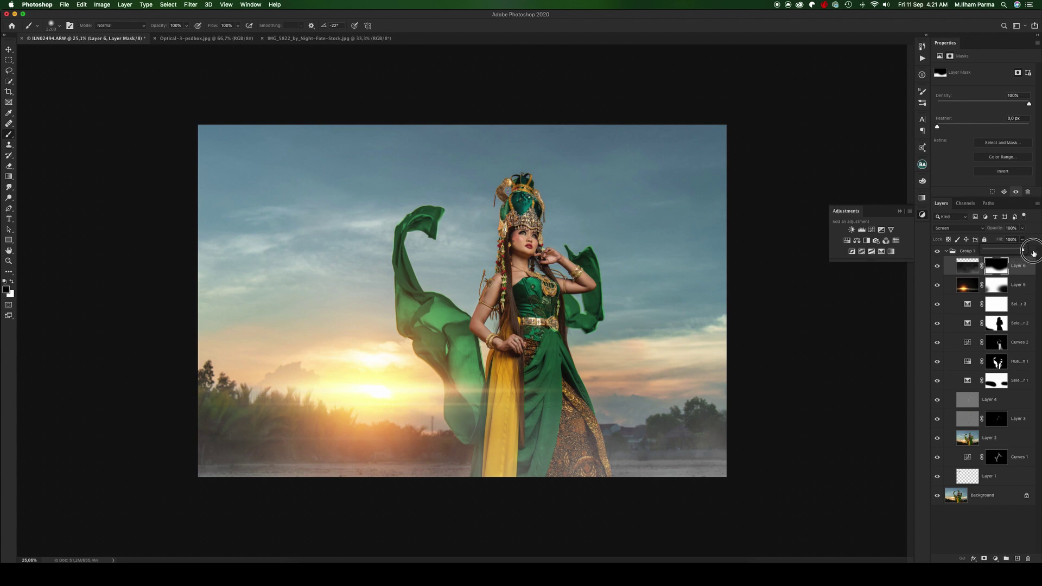
{"action": "left_click_drag", "start_coordinate": [1015, 252], "coordinate": [1028, 250]}
Step: Add a Curves adjustment clipped to the smoke layer and pull the RGB curve down
{"action": "left_click", "coordinate": [995, 559]}
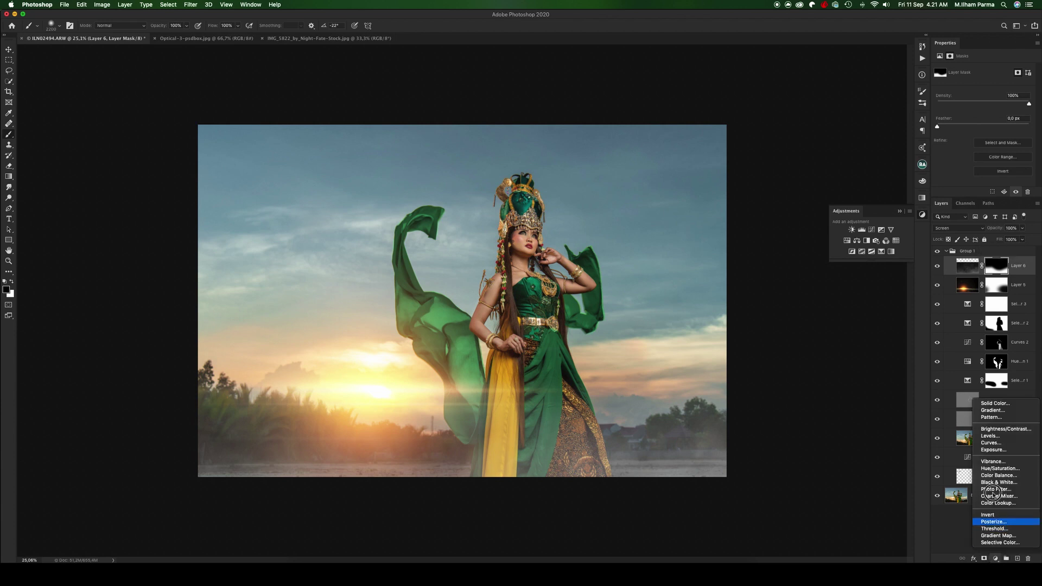
{"action": "key", "text": "Escape"}
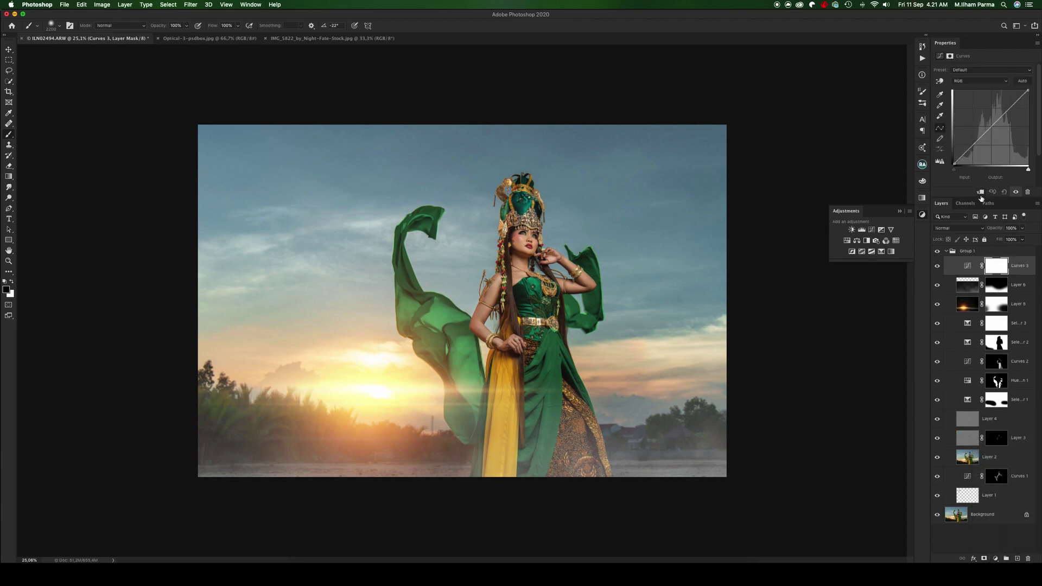
{"action": "left_click", "coordinate": [981, 192]}
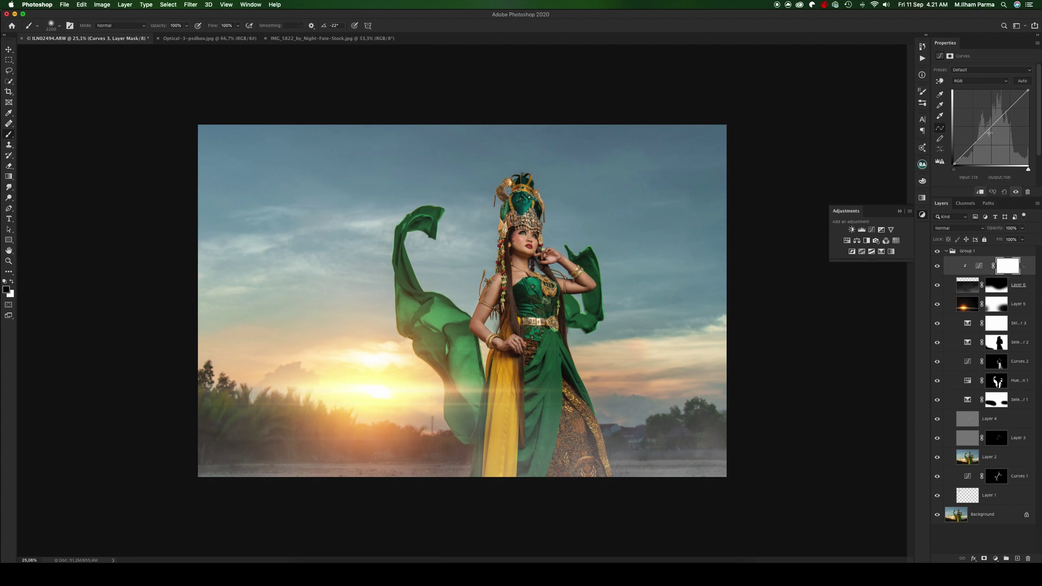
{"action": "mouse_move", "coordinate": [990, 133]}
{"action": "left_mouse_down"}
{"action": "mouse_move", "coordinate": [993, 148]}
{"action": "mouse_move", "coordinate": [985, 134]}
{"action": "left_mouse_up"}
{"action": "left_click_drag", "start_coordinate": [970, 153], "coordinate": [976, 155]}
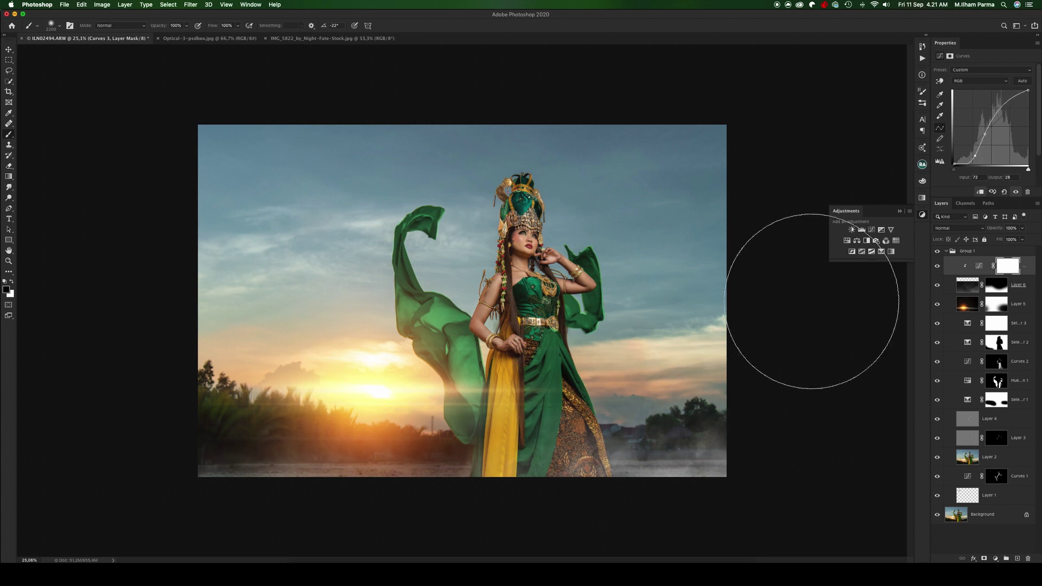
{"action": "left_click_drag", "start_coordinate": [1005, 109], "coordinate": [997, 117]}
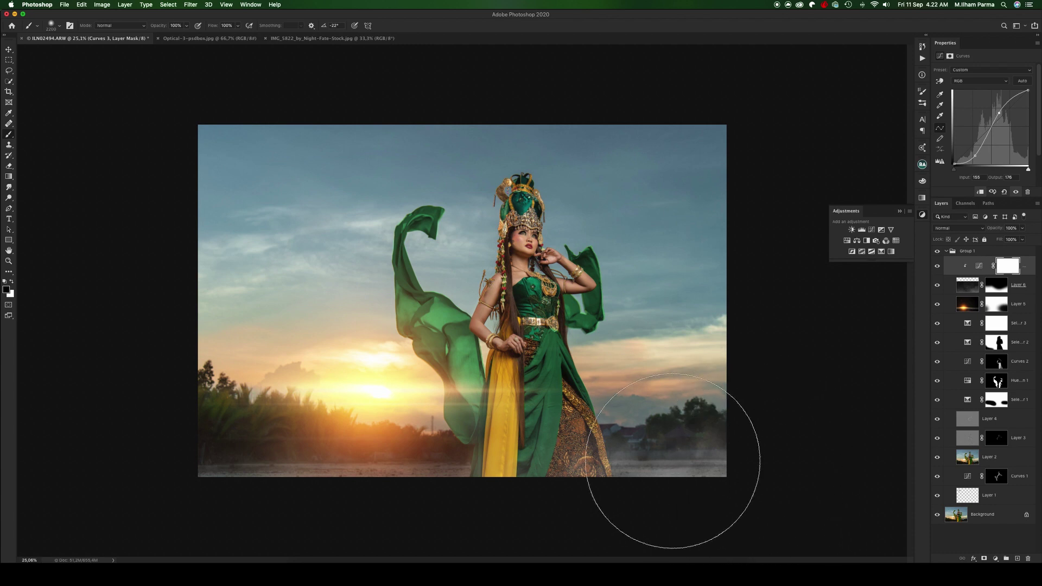
Step: Adjust the Red, Green and Blue channel curves to rebalance the haze tones
{"action": "left_click", "coordinate": [977, 81]}
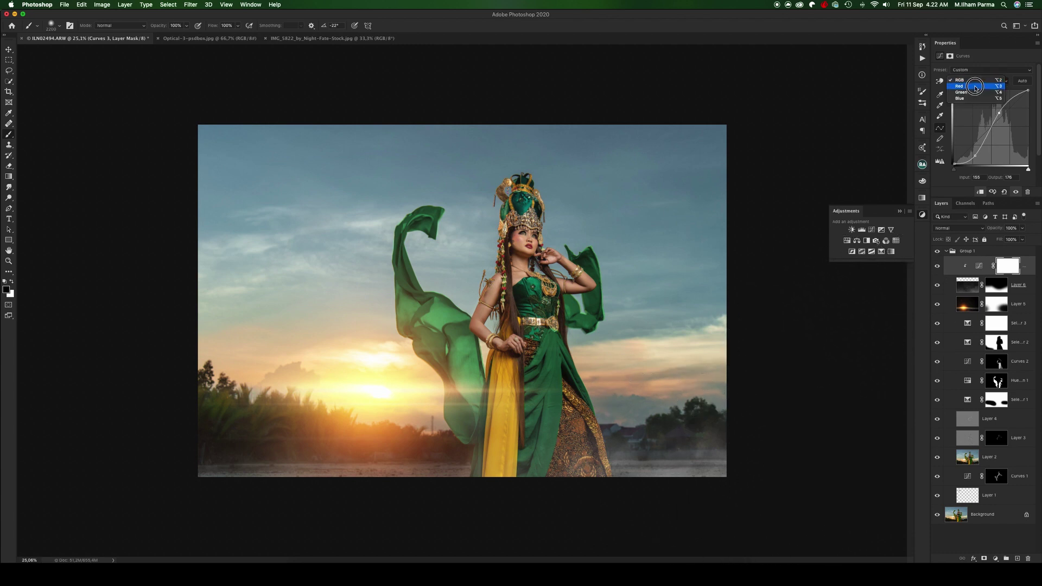
{"action": "left_click", "coordinate": [976, 89]}
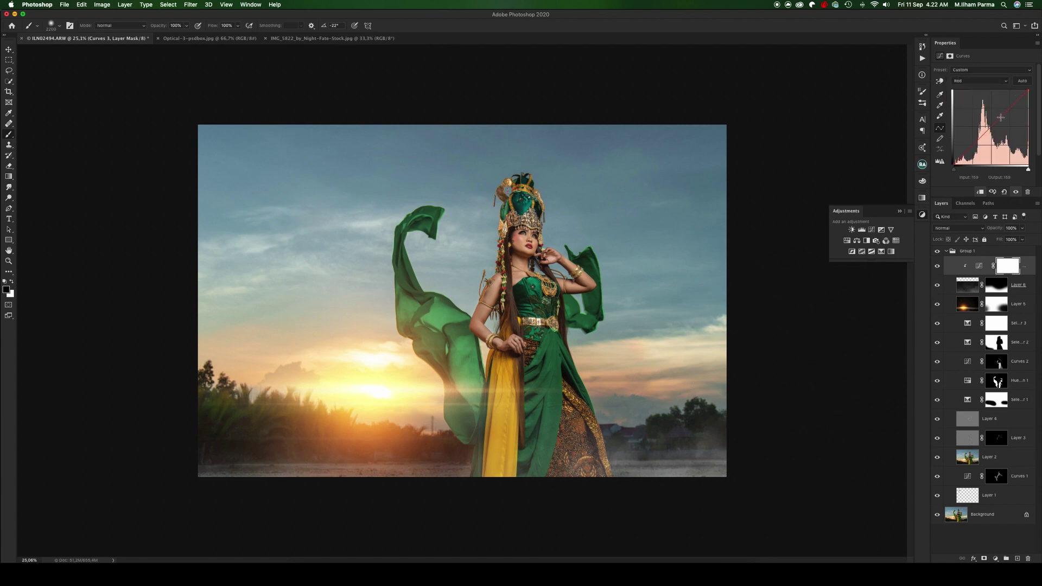
{"action": "left_click_drag", "start_coordinate": [998, 120], "coordinate": [998, 115]}
{"action": "left_click", "coordinate": [977, 80]}
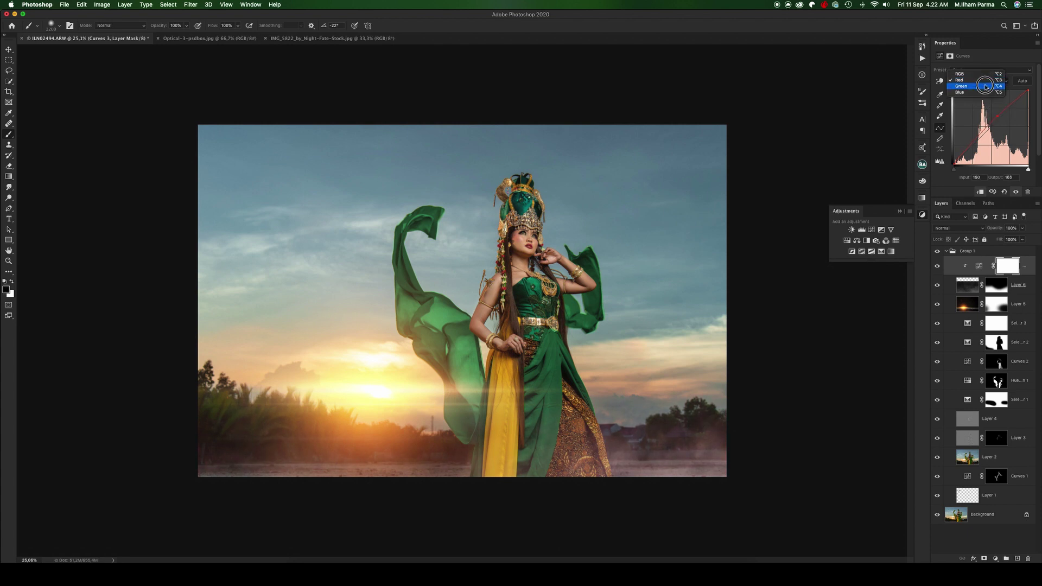
{"action": "left_click", "coordinate": [977, 89]}
{"action": "left_click_drag", "start_coordinate": [998, 117], "coordinate": [999, 115]}
{"action": "left_click", "coordinate": [995, 82]}
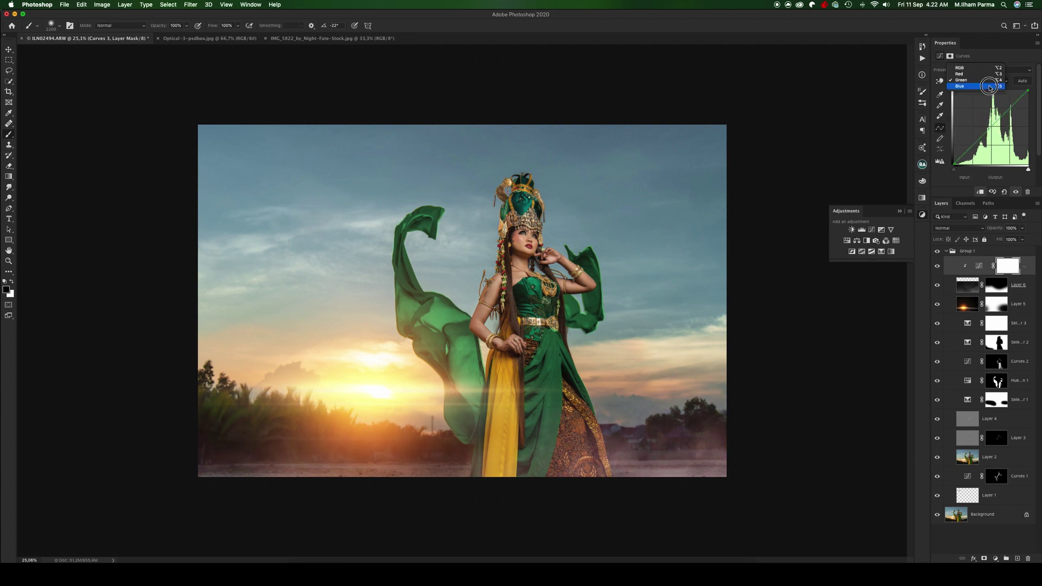
{"action": "left_click", "coordinate": [988, 87]}
{"action": "left_click_drag", "start_coordinate": [1004, 116], "coordinate": [1005, 116]}
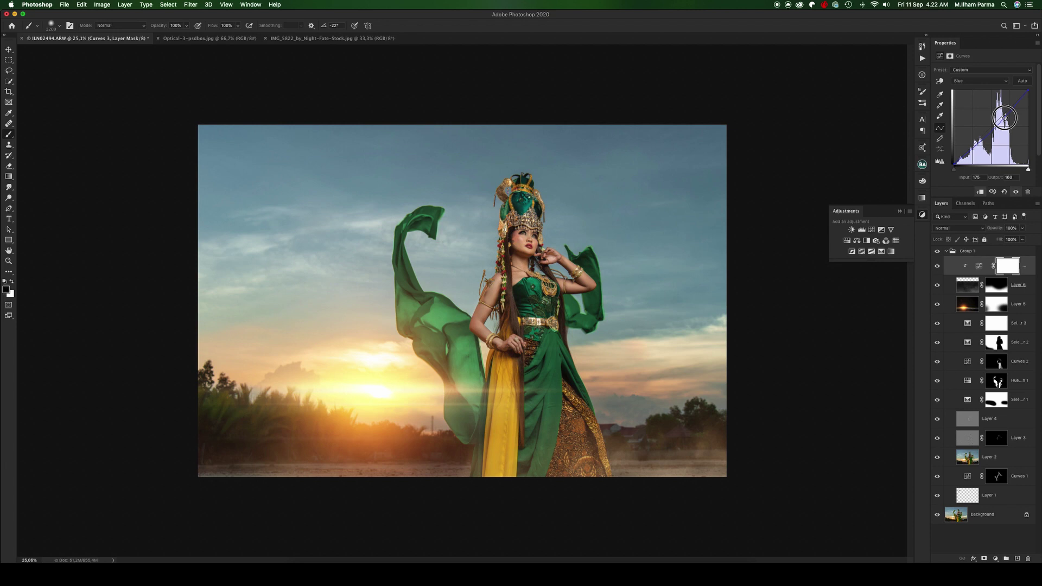
{"action": "left_click_drag", "start_coordinate": [1005, 117], "coordinate": [1004, 117]}
Step: Raise the Green curve to input 164, output 172, and toggle the haze layer to compare
{"action": "left_click", "coordinate": [979, 80]}
{"action": "left_click", "coordinate": [972, 77]}
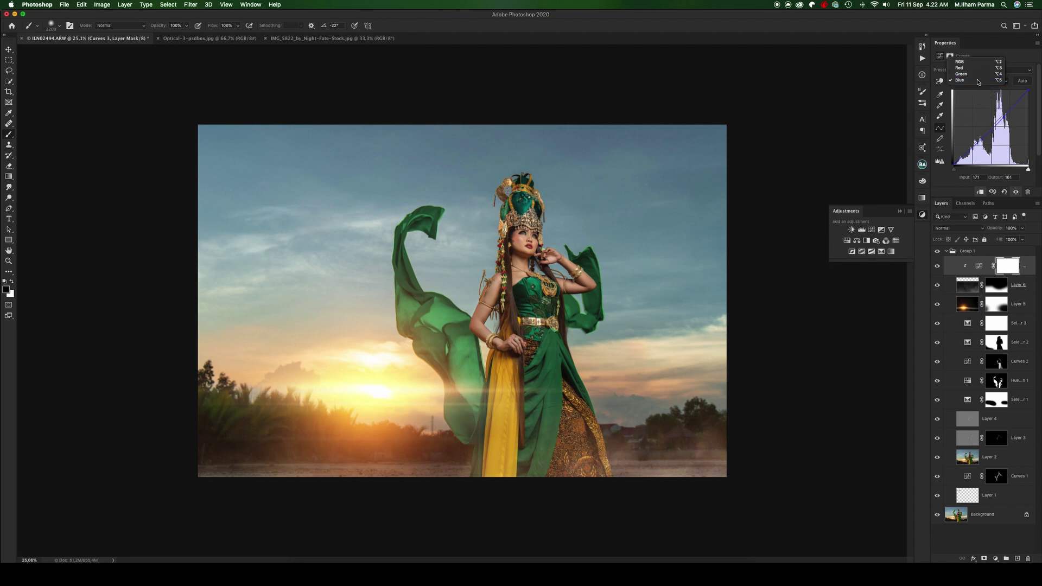
{"action": "left_click", "coordinate": [1005, 113]}
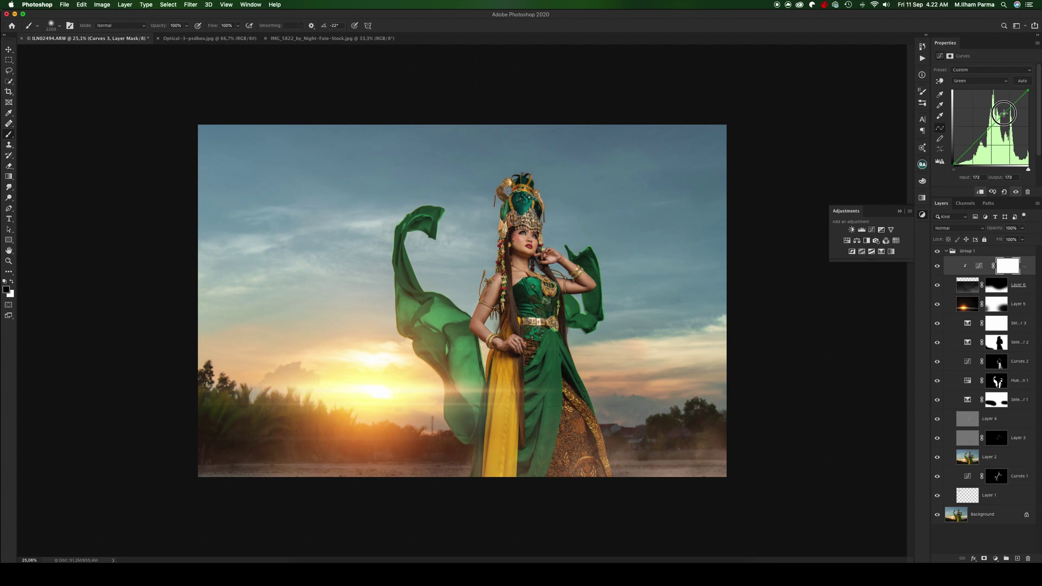
{"action": "left_click_drag", "start_coordinate": [1004, 113], "coordinate": [1002, 114]}
{"action": "scroll", "coordinate": [623, 342], "scroll_direction": "down", "scroll_amount": 3}
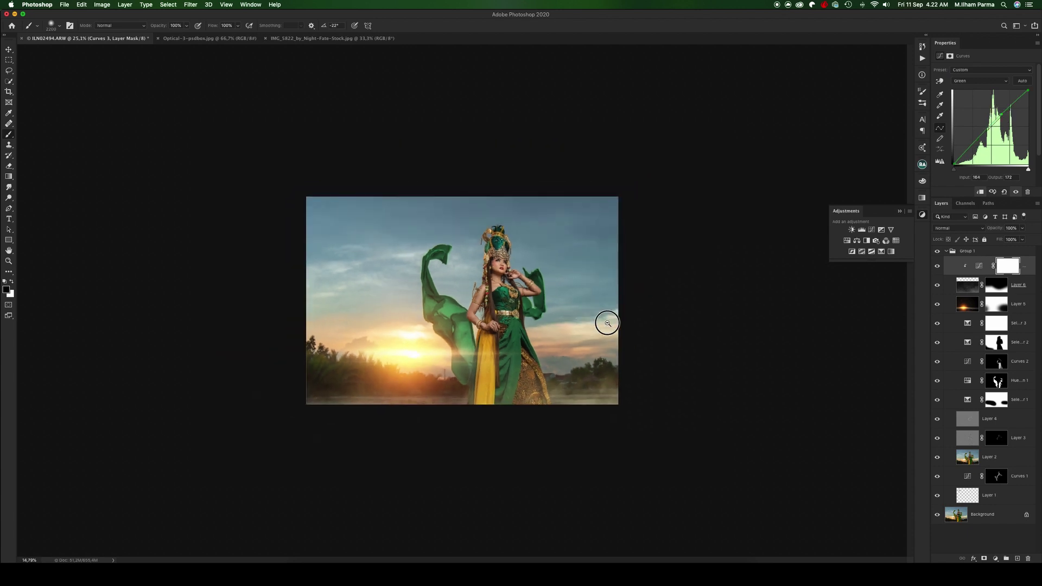
{"action": "scroll", "coordinate": [604, 319], "scroll_direction": "up", "scroll_amount": 2}
{"action": "left_click", "coordinate": [937, 286]}
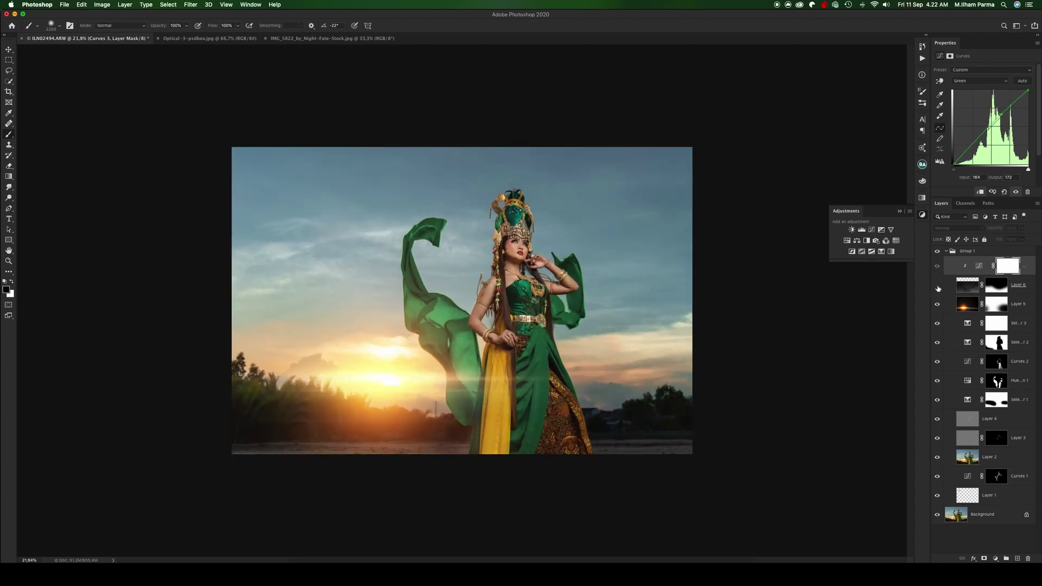
{"action": "left_click", "coordinate": [938, 285]}
{"action": "left_click", "coordinate": [938, 286]}
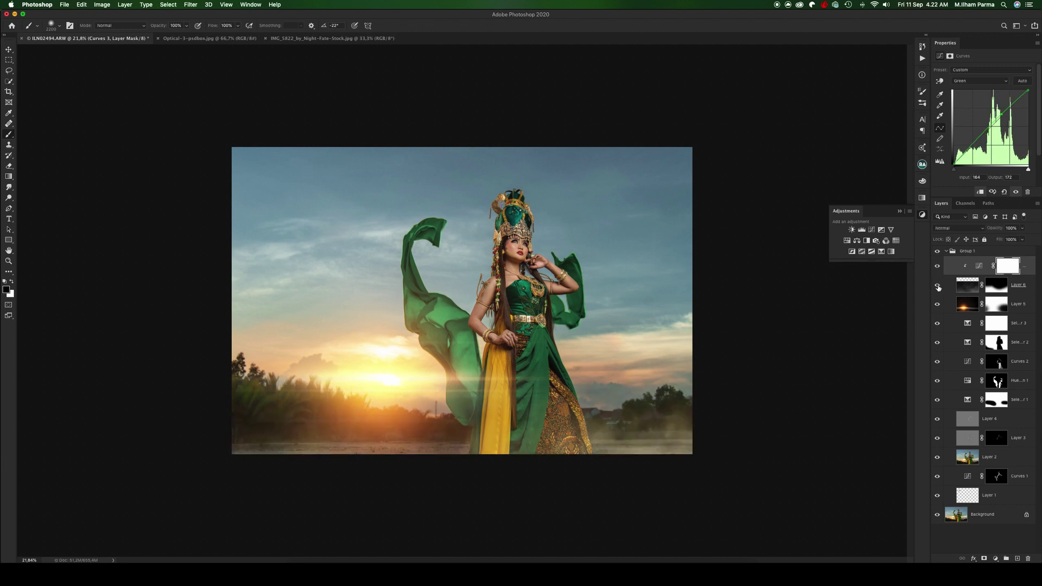
{"action": "left_click", "coordinate": [938, 285]}
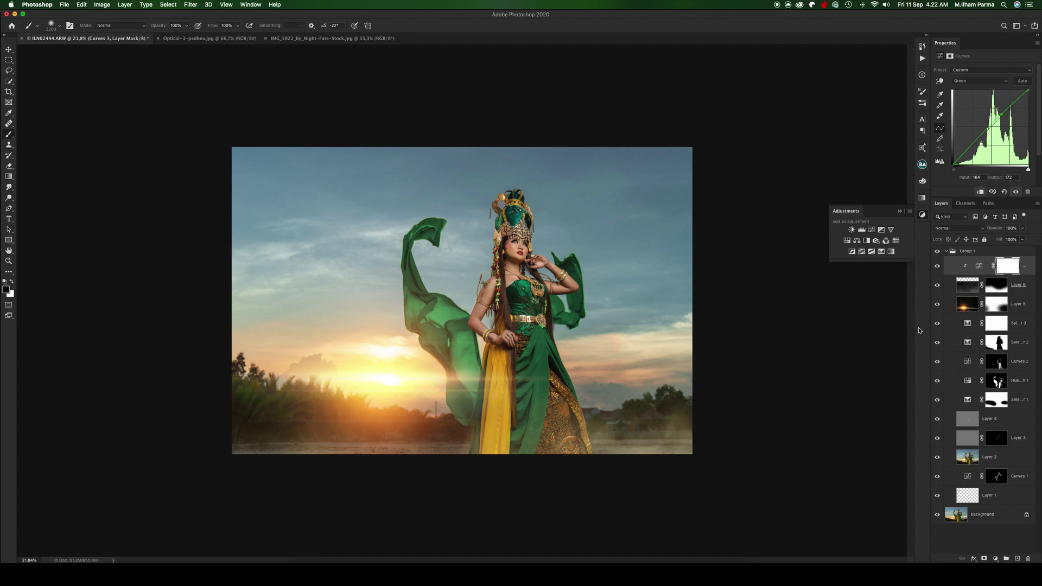
Step: Free-transform the smoke Layer 6 and move it slightly lower over the sunset image
{"action": "left_click", "coordinate": [965, 286]}
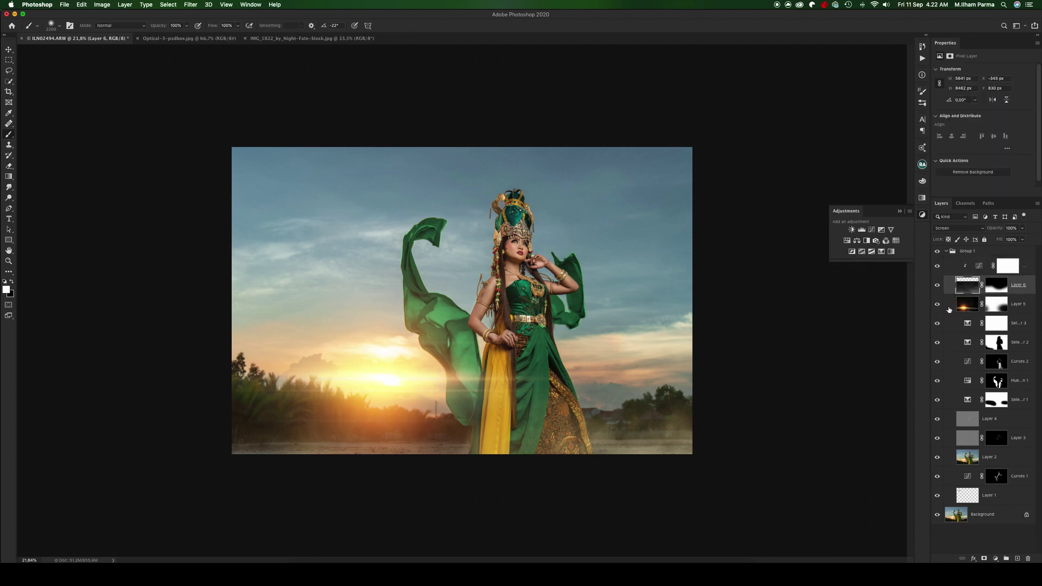
{"action": "key", "text": "ctrl+t"}
{"action": "left_click_drag", "start_coordinate": [551, 404], "coordinate": [552, 374]}
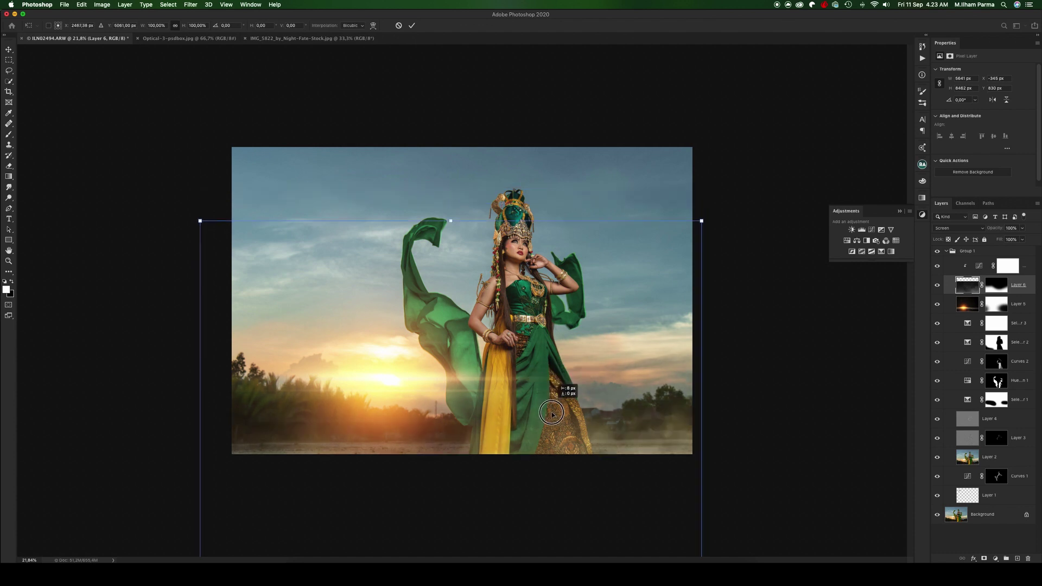
{"action": "mouse_move", "coordinate": [552, 373]}
{"action": "left_mouse_down"}
{"action": "mouse_move", "coordinate": [551, 460]}
{"action": "mouse_move", "coordinate": [547, 392]}
{"action": "mouse_move", "coordinate": [550, 416]}
{"action": "mouse_move", "coordinate": [559, 412]}
{"action": "left_mouse_up"}
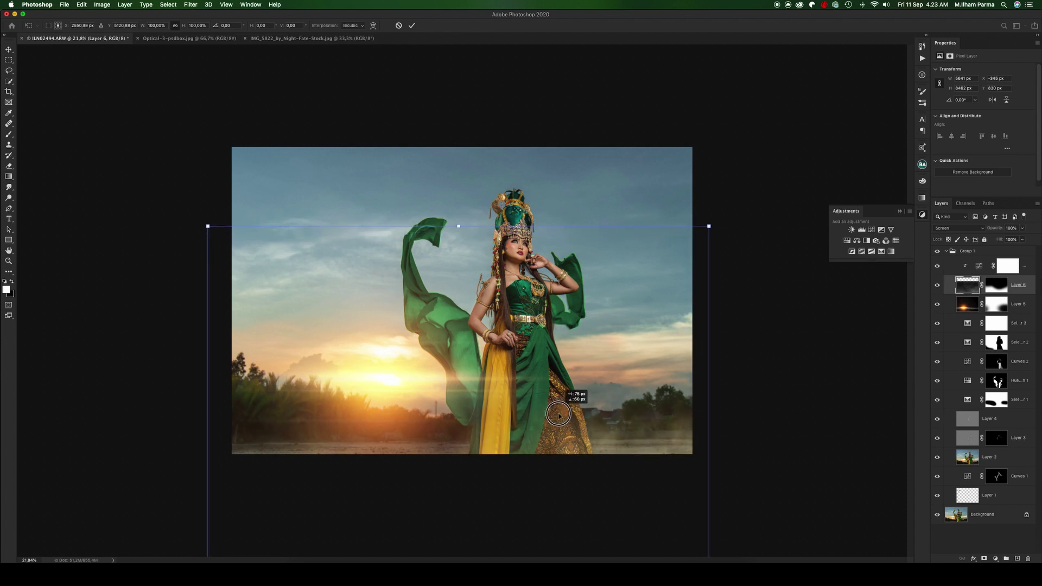
{"action": "mouse_move", "coordinate": [559, 411]}
{"action": "left_mouse_down"}
{"action": "mouse_move", "coordinate": [554, 345]}
{"action": "mouse_move", "coordinate": [557, 434]}
{"action": "left_mouse_up"}
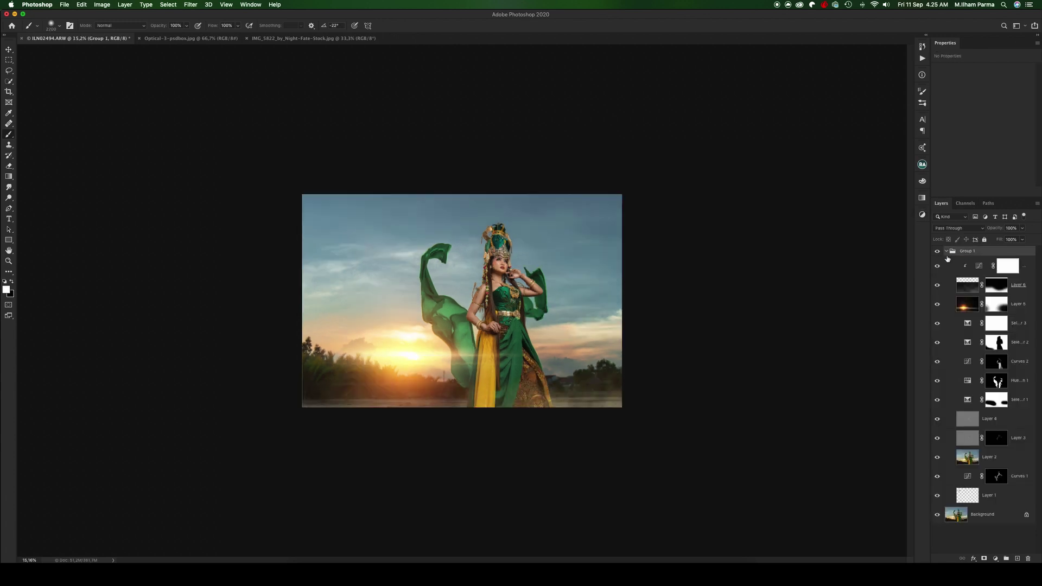
Step: Collapse Group 1, then add Group 2 holding Layer 7 stamped from all visible layers
{"action": "left_click", "coordinate": [946, 251]}
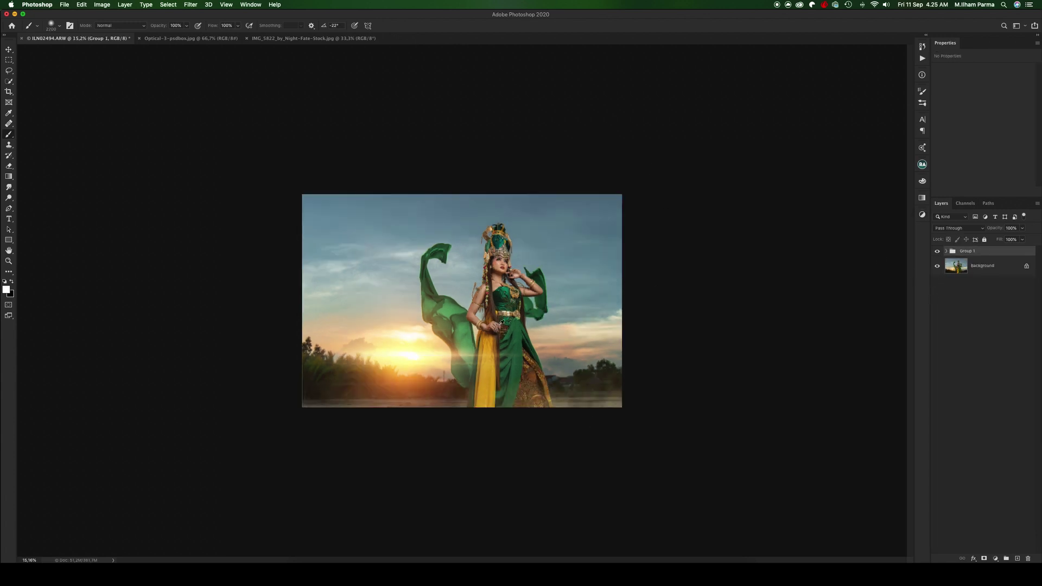
{"action": "scroll", "coordinate": [500, 324], "scroll_direction": "up", "scroll_amount": 3}
{"action": "left_click", "coordinate": [1007, 559]}
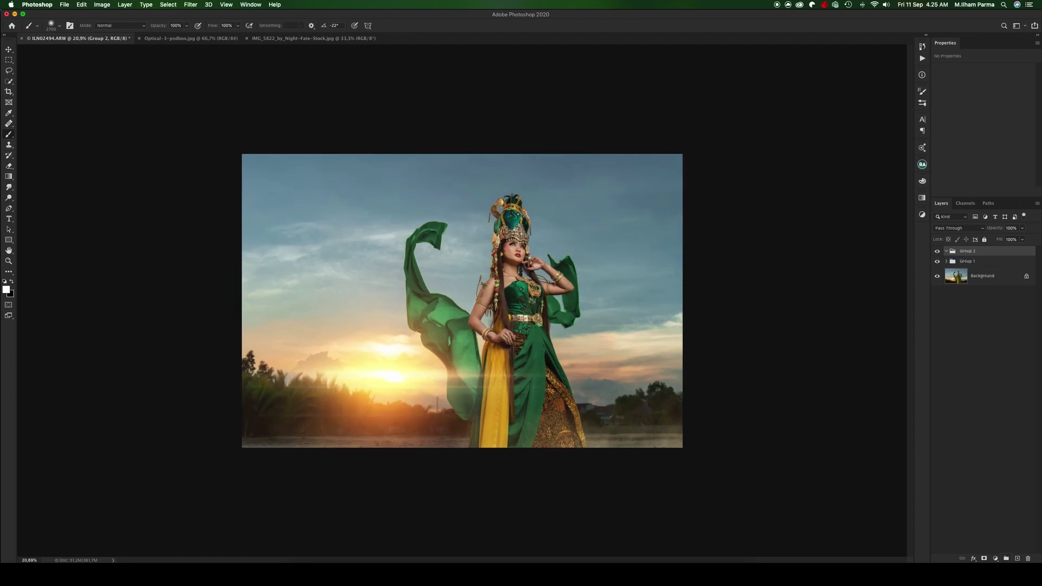
{"action": "left_click", "coordinate": [1017, 559]}
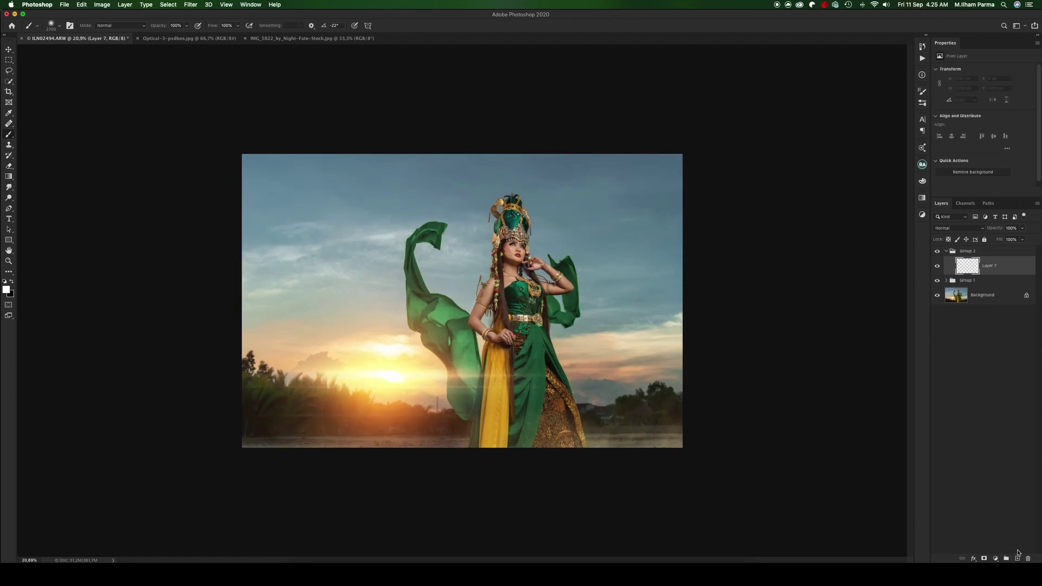
{"action": "key", "text": "ctrl+alt+shift+e"}
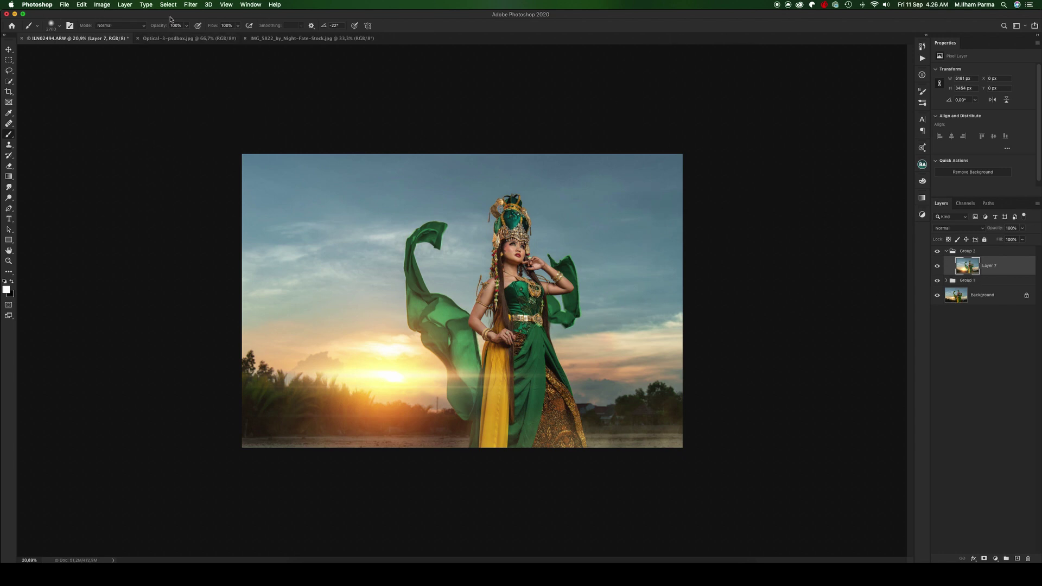
{"action": "left_click", "coordinate": [190, 5]}
Step: Apply Camera Raw Filter to Layer 7 with Contrast +8 and Highlights -20
{"action": "left_click", "coordinate": [212, 56]}
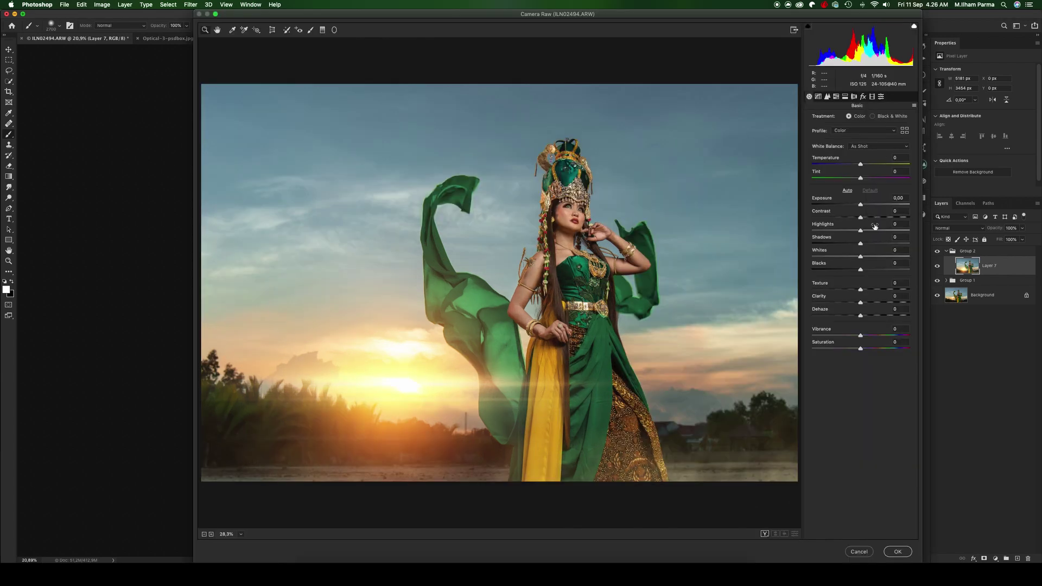
{"action": "left_click_drag", "start_coordinate": [861, 219], "coordinate": [850, 230]}
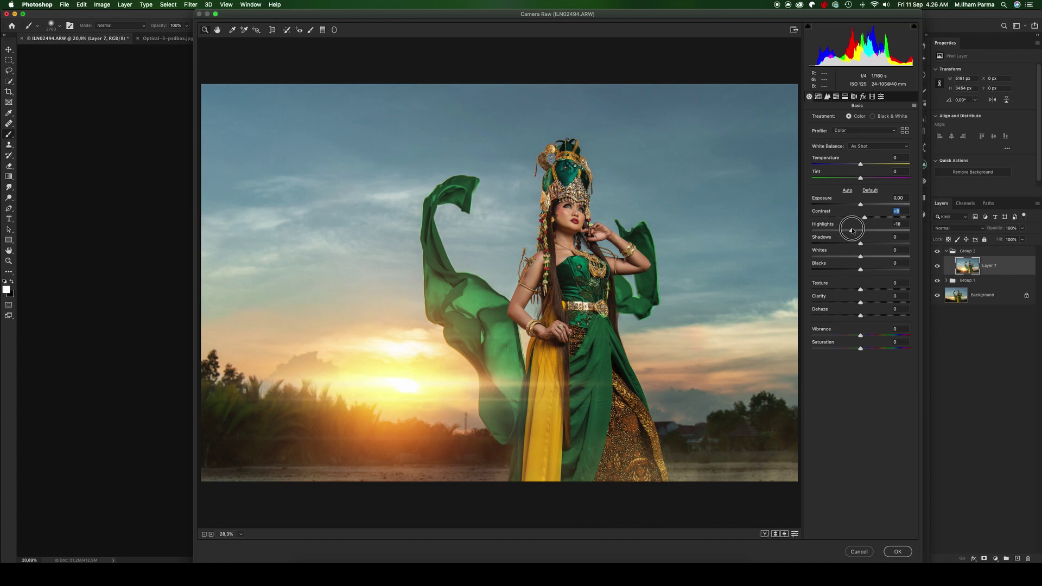
{"action": "scroll", "coordinate": [663, 256], "scroll_direction": "down", "scroll_amount": 4}
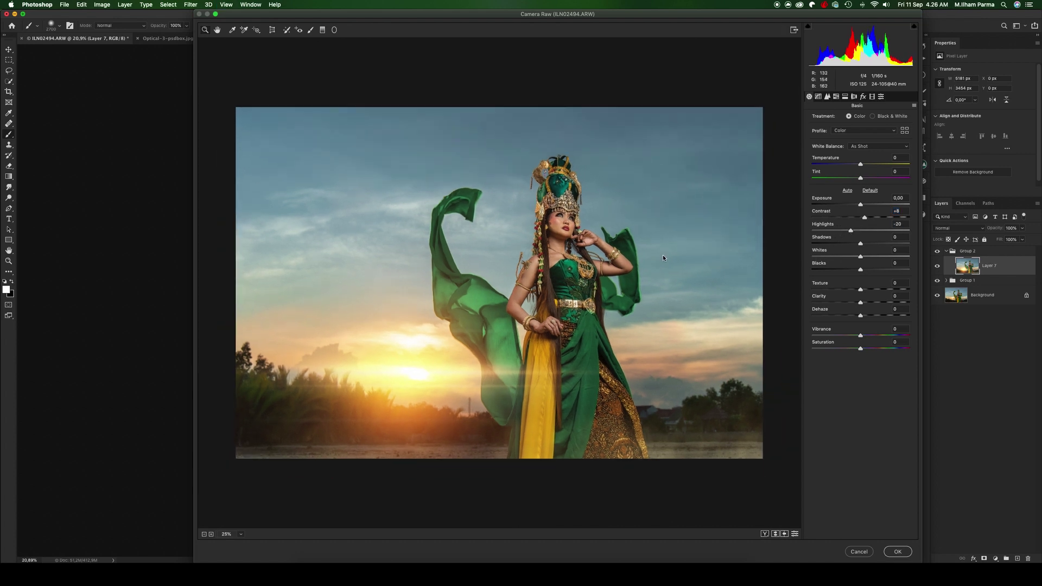
{"action": "scroll", "coordinate": [663, 256], "scroll_direction": "up", "scroll_amount": 3}
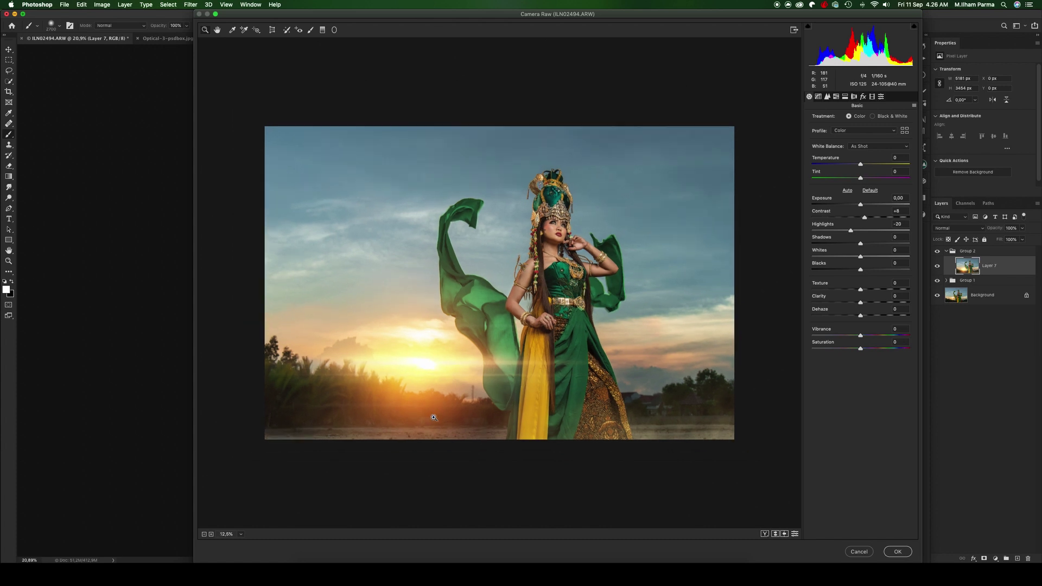
{"action": "scroll", "coordinate": [434, 417], "scroll_direction": "down", "scroll_amount": 1}
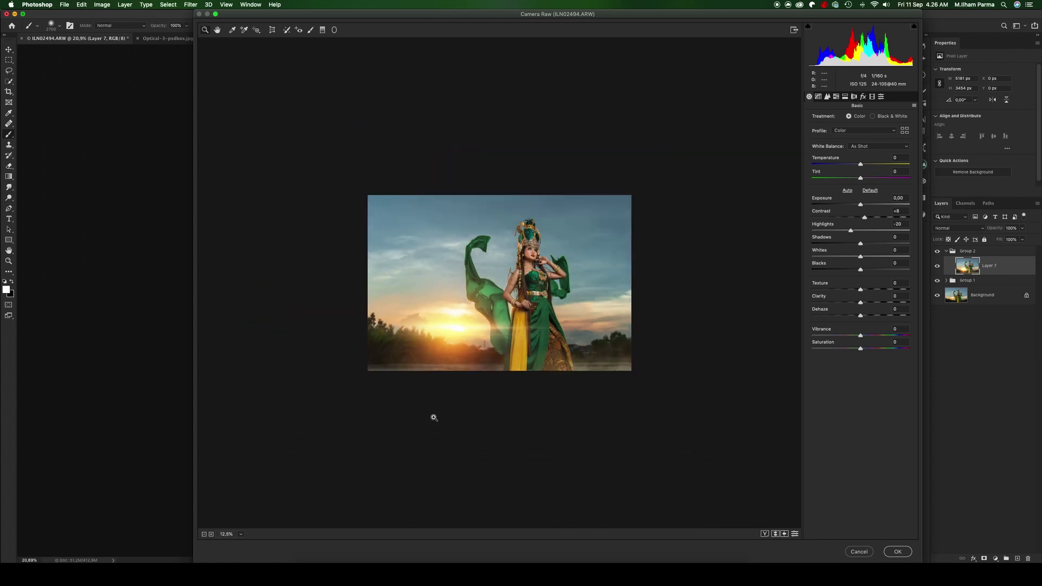
Step: Set up a graduated filter with Highlights and Contrast reset to zero and lowered Exposure
{"action": "left_click", "coordinate": [323, 31]}
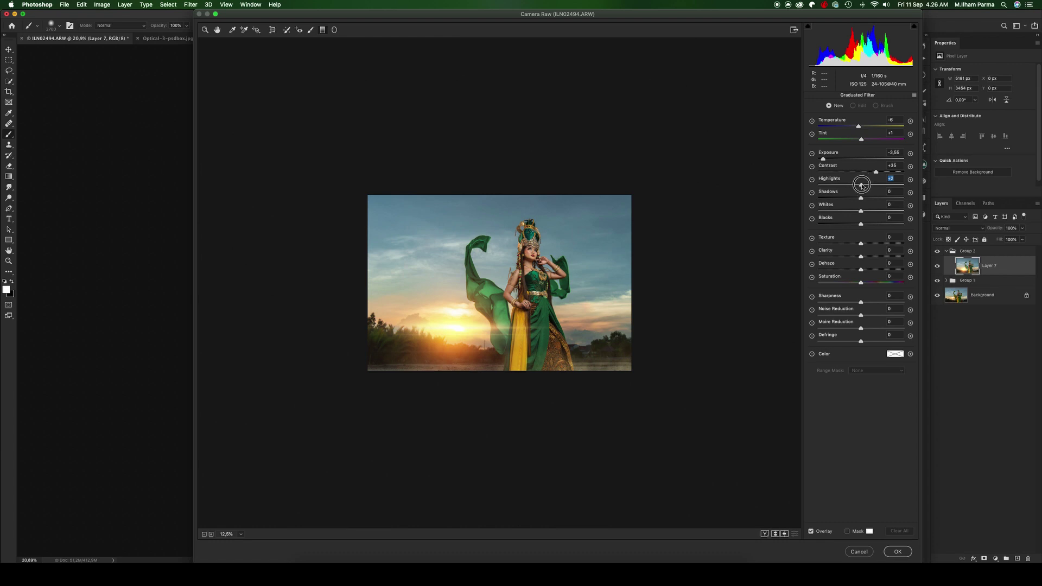
{"action": "double_click", "coordinate": [861, 186]}
{"action": "mouse_move", "coordinate": [873, 172]}
{"action": "left_mouse_down"}
{"action": "mouse_move", "coordinate": [860, 172]}
{"action": "mouse_move", "coordinate": [863, 186]}
{"action": "left_mouse_up"}
{"action": "key", "text": "g"}
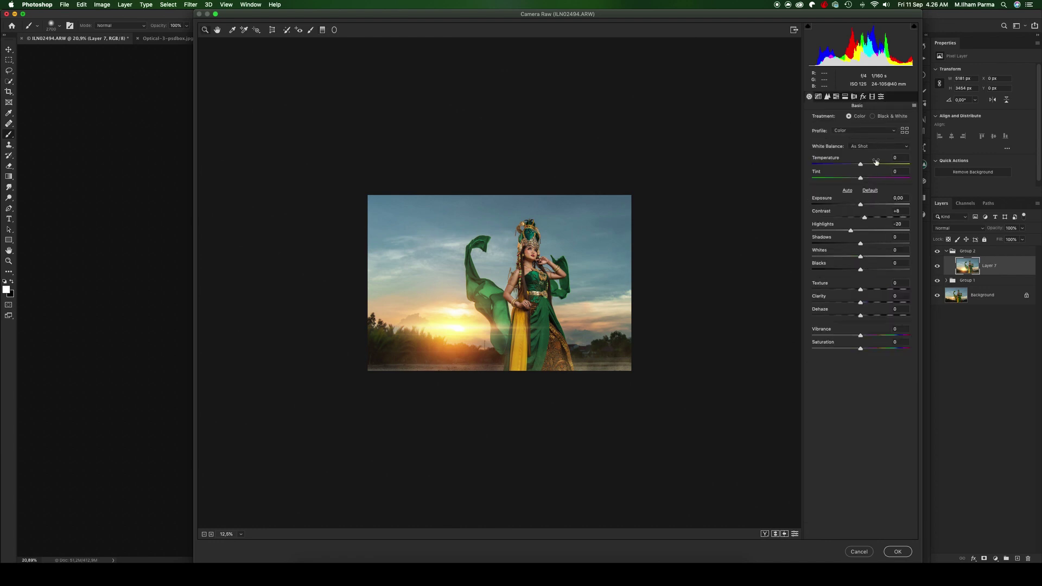
{"action": "left_click", "coordinate": [323, 30]}
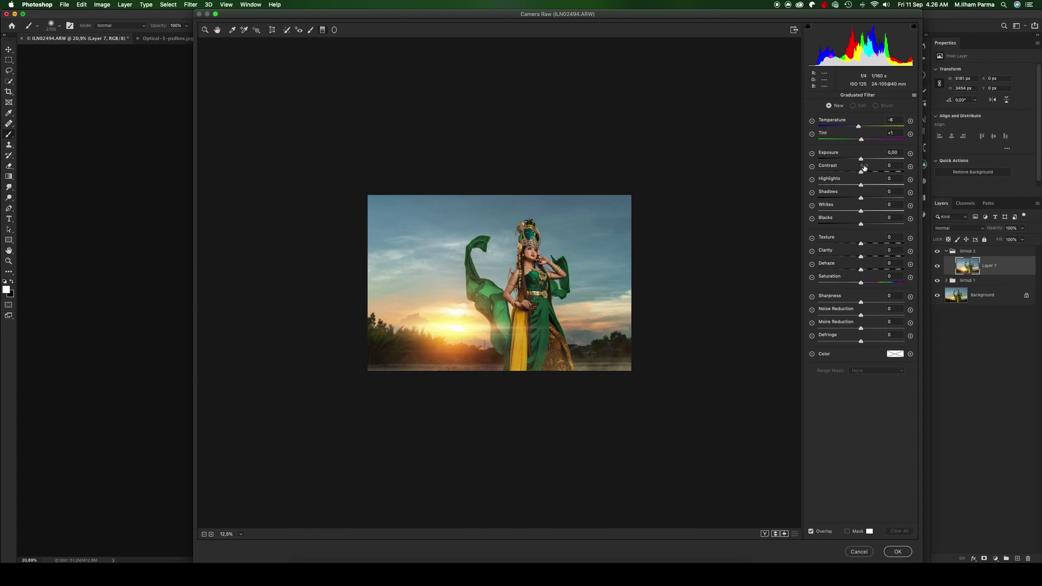
{"action": "left_click_drag", "start_coordinate": [863, 162], "coordinate": [852, 160]}
Step: Draw the gradient from the sky down to the waist, darken to Exposure -1.65, and apply
{"action": "mouse_move", "coordinate": [496, 179]}
{"action": "left_mouse_down"}
{"action": "mouse_move", "coordinate": [498, 263]}
{"action": "mouse_move", "coordinate": [497, 220]}
{"action": "left_mouse_up"}
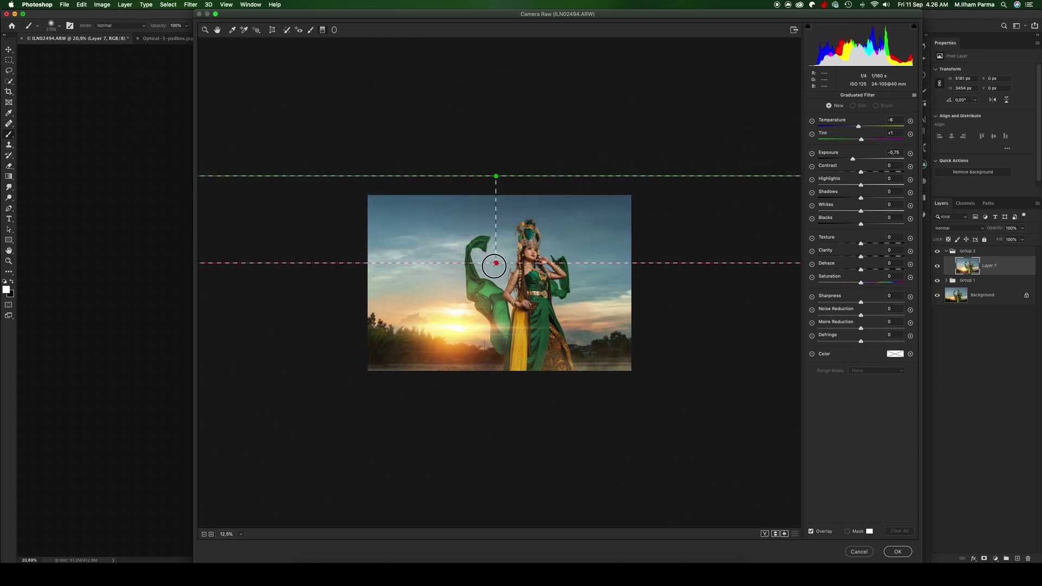
{"action": "left_click_drag", "start_coordinate": [496, 220], "coordinate": [496, 255]}
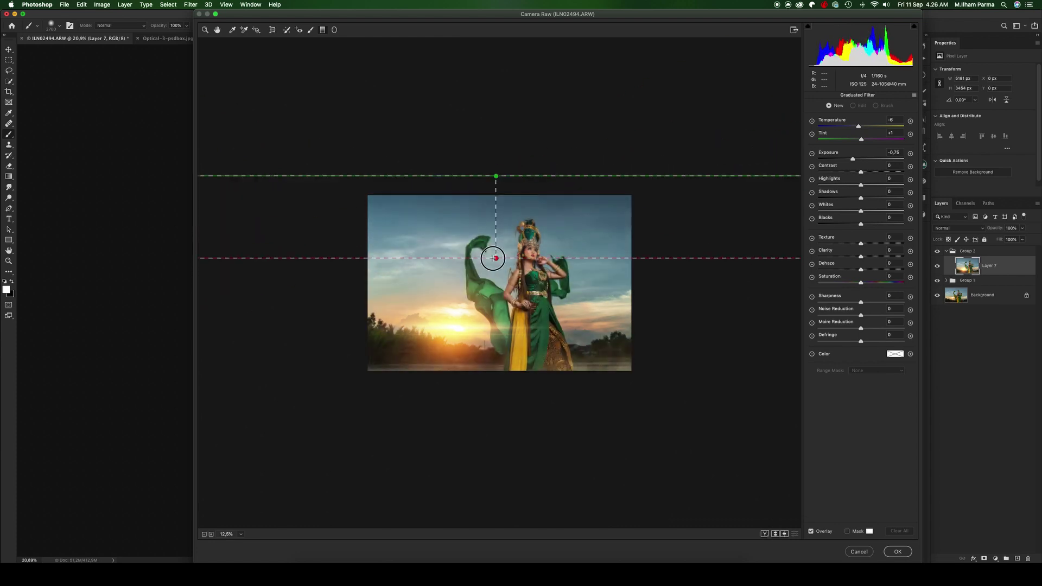
{"action": "mouse_move", "coordinate": [497, 266]}
{"action": "left_mouse_down"}
{"action": "mouse_move", "coordinate": [497, 202]}
{"action": "mouse_move", "coordinate": [495, 280]}
{"action": "left_mouse_up"}
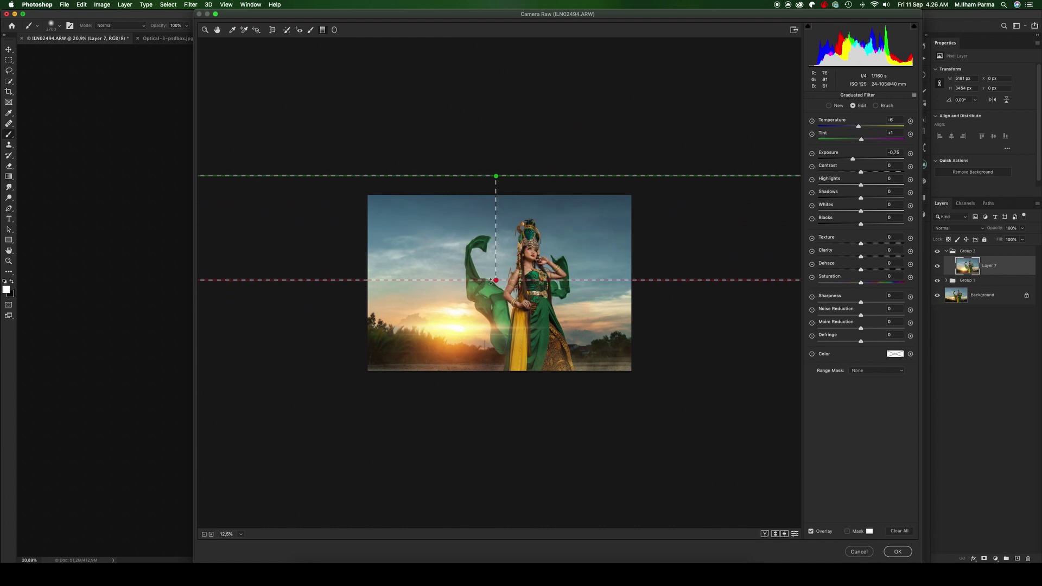
{"action": "key", "text": "ctrl+plus"}
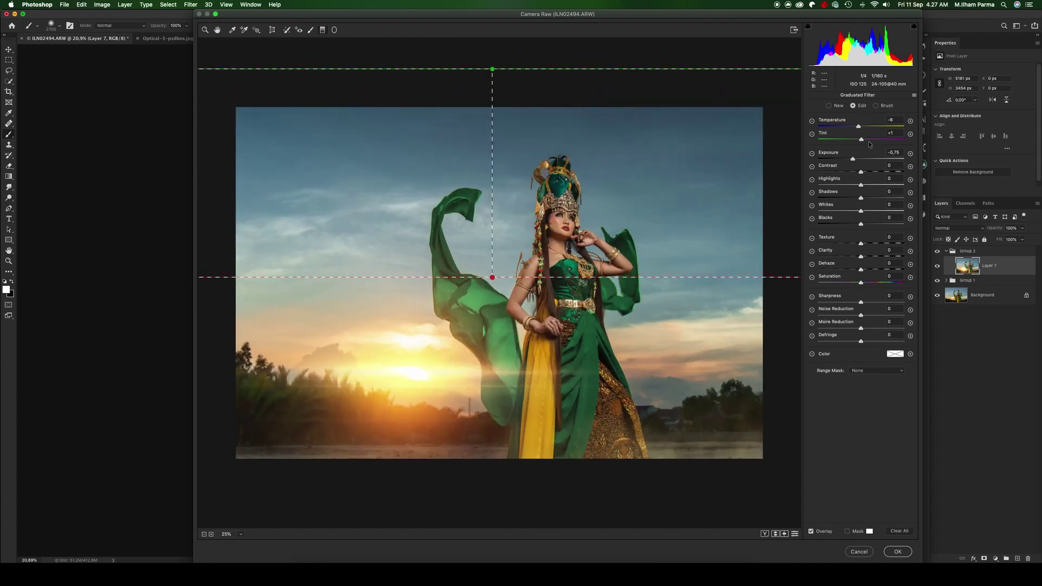
{"action": "mouse_move", "coordinate": [855, 164]}
{"action": "left_mouse_down"}
{"action": "mouse_move", "coordinate": [835, 170]}
{"action": "mouse_move", "coordinate": [843, 170]}
{"action": "left_mouse_up"}
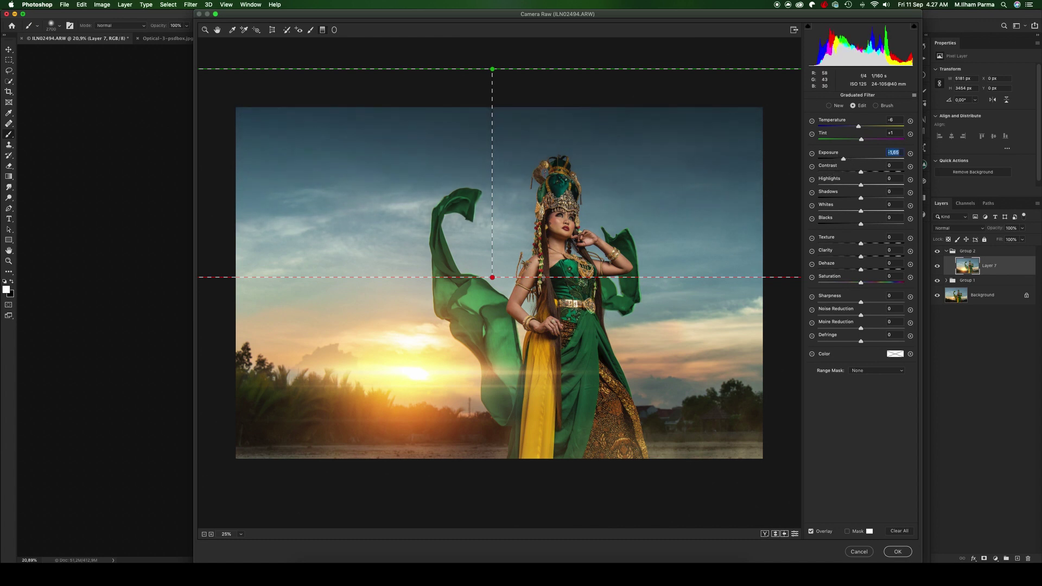
{"action": "left_click_drag", "start_coordinate": [493, 278], "coordinate": [486, 331]}
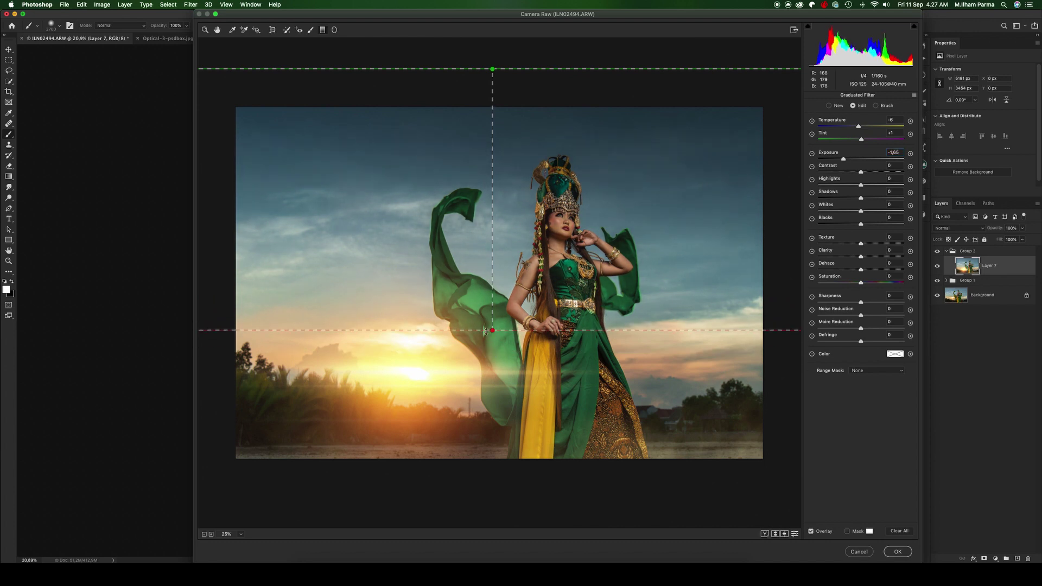
{"action": "left_click", "coordinate": [898, 552]}
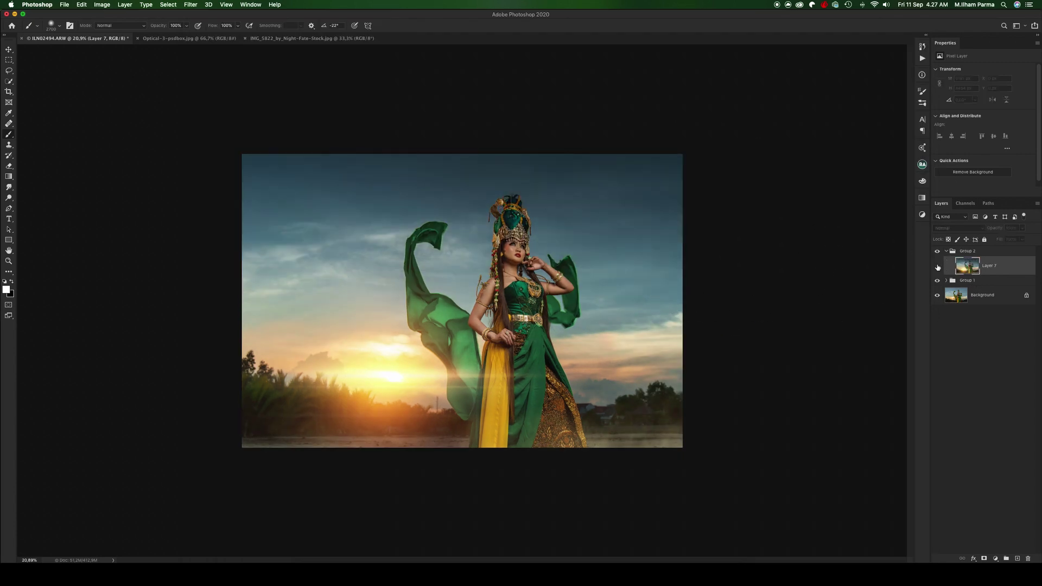
Step: Add a layer mask to Layer 7 and use a smaller brush at 40% opacity
{"action": "left_click", "coordinate": [937, 267]}
{"action": "left_click", "coordinate": [937, 266]}
{"action": "left_click", "coordinate": [937, 266]}
{"action": "left_click", "coordinate": [937, 266]}
{"action": "left_click", "coordinate": [984, 558]}
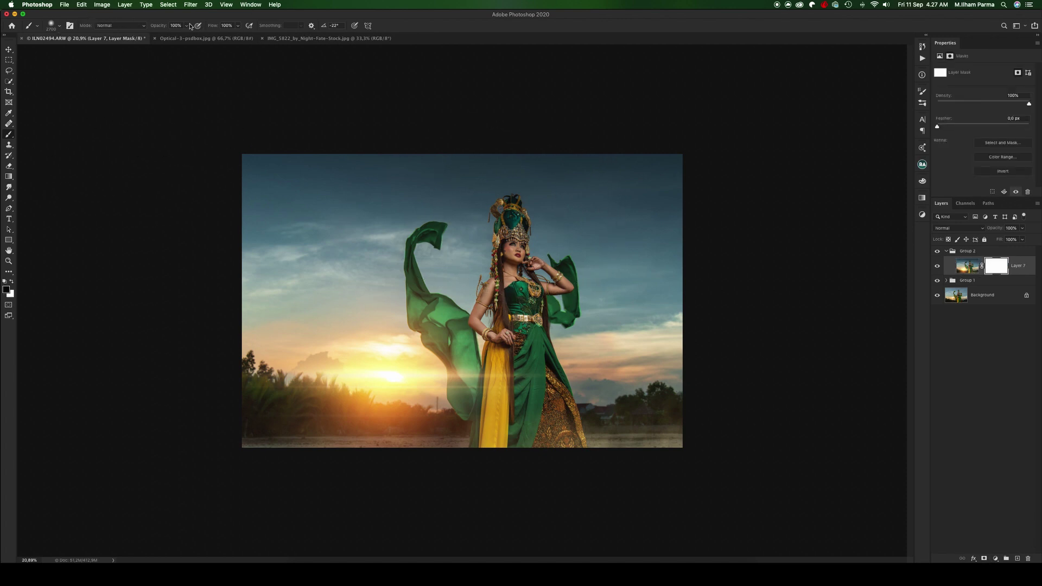
{"action": "left_click", "coordinate": [187, 26]}
{"action": "left_click_drag", "start_coordinate": [189, 34], "coordinate": [164, 35]}
{"action": "key", "text": "bracketleft"}
{"action": "key", "text": "bracketleft"}
{"action": "key", "text": "bracketleft"}
{"action": "key", "text": "bracketleft"}
{"action": "key", "text": "bracketleft"}
{"action": "key", "text": "bracketleft"}
{"action": "key", "text": "bracketleft"}
{"action": "key", "text": "bracketleft"}
{"action": "key", "text": "bracketleft"}
{"action": "key", "text": "bracketleft"}
{"action": "key", "text": "bracketleft"}
{"action": "key", "text": "bracketleft"}
{"action": "key", "text": "bracketleft"}
Step: Paint the darkening off the woman's headdress and torso, then compare with Layer 7 hidden
{"action": "left_click_drag", "start_coordinate": [510, 247], "coordinate": [513, 207]}
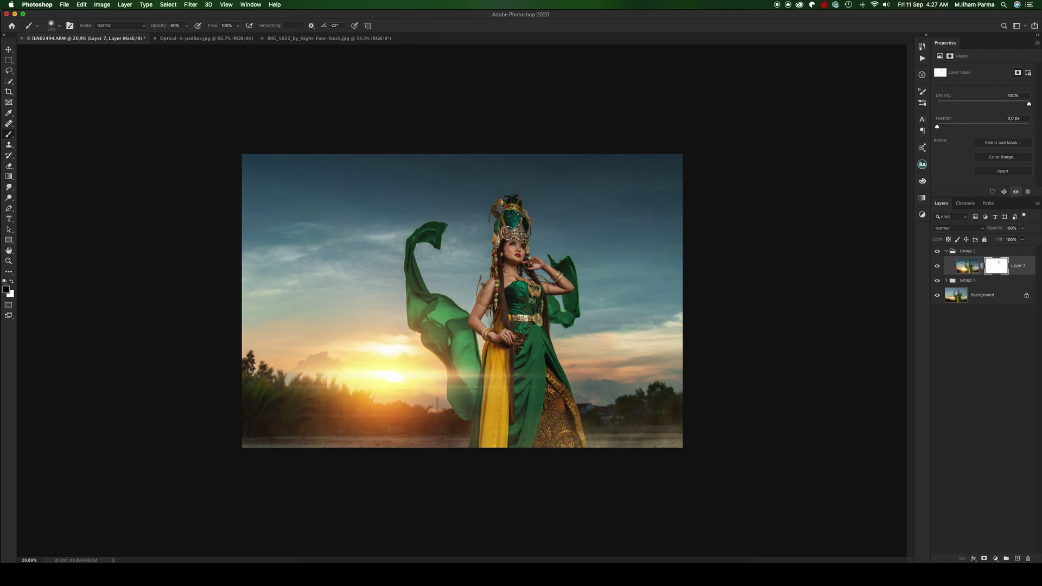
{"action": "key", "text": "bracketleft"}
{"action": "key", "text": "bracketleft"}
{"action": "left_click_drag", "start_coordinate": [515, 290], "coordinate": [507, 336]}
{"action": "key", "text": "bracketright"}
{"action": "key", "text": "bracketright"}
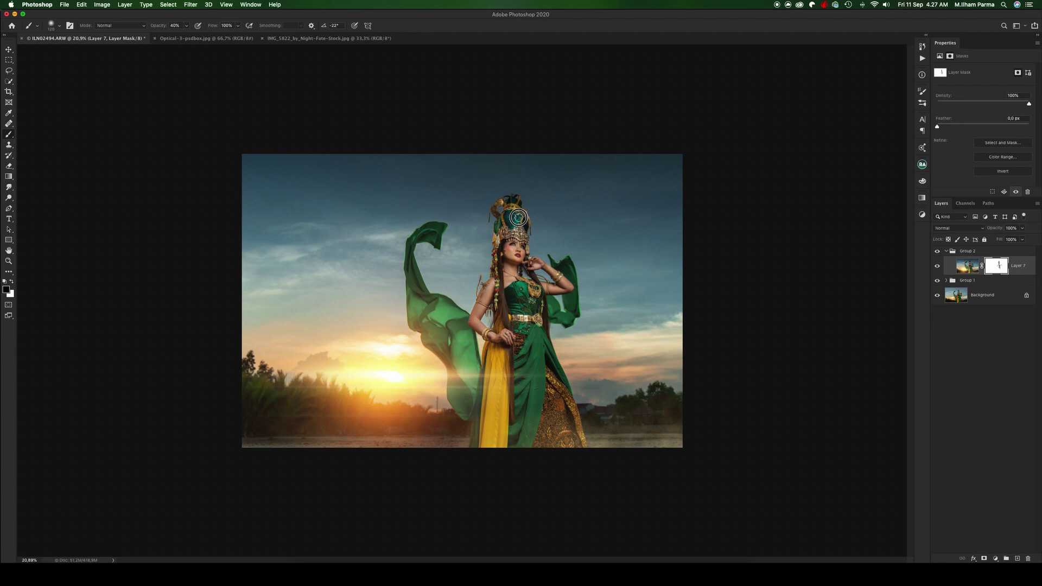
{"action": "key", "text": "bracketright"}
{"action": "key", "text": "bracketright"}
{"action": "left_click_drag", "start_coordinate": [515, 318], "coordinate": [528, 327]}
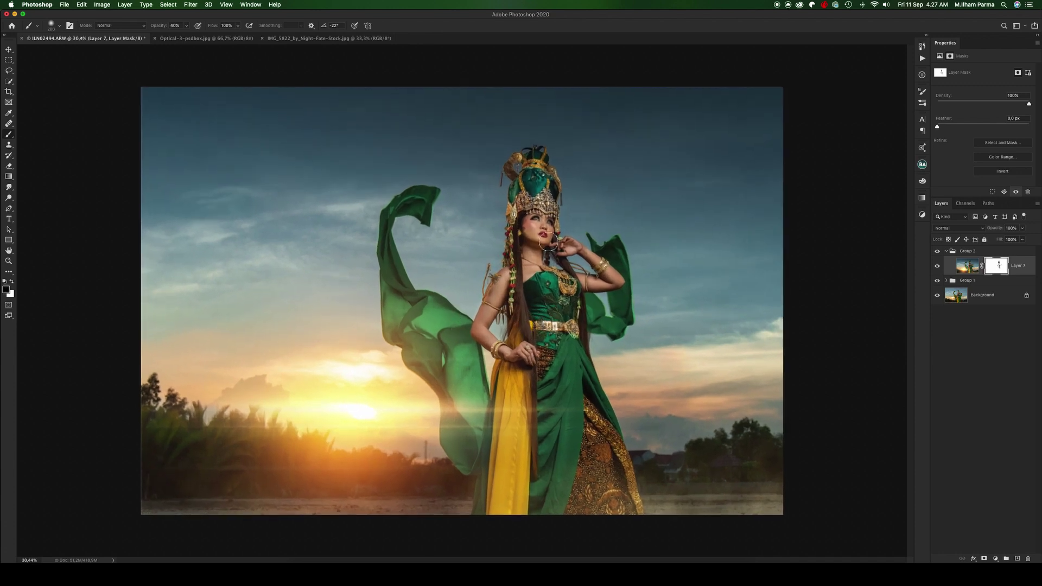
{"action": "left_click_drag", "start_coordinate": [548, 252], "coordinate": [536, 251]}
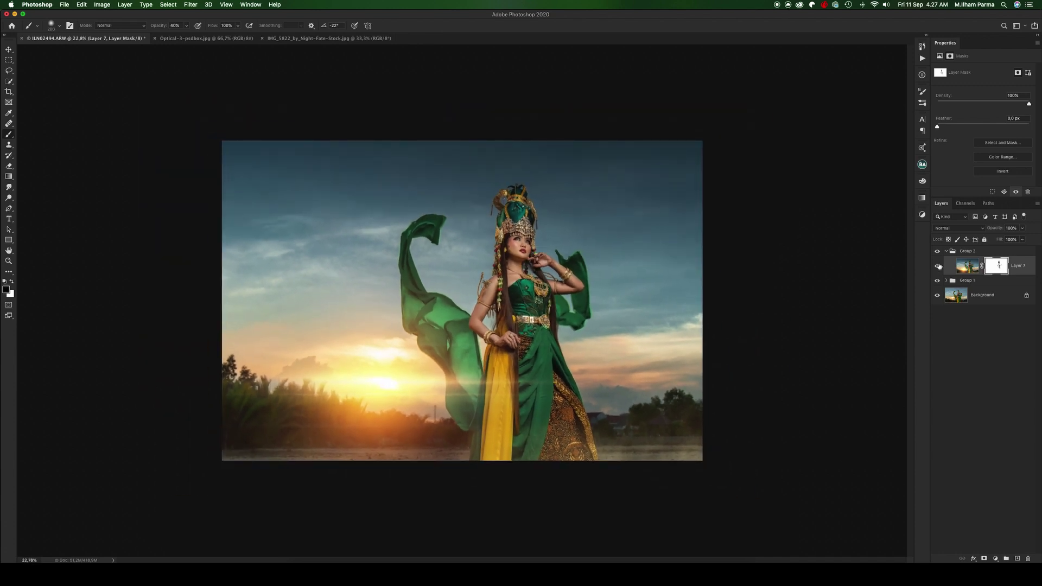
{"action": "left_click", "coordinate": [937, 266]}
{"action": "left_click", "coordinate": [937, 266]}
Step: Add a Color Lookup adjustment above Layer 7 using the F-6880-STD.3dl teal LUT
{"action": "left_click", "coordinate": [922, 214]}
{"action": "left_click", "coordinate": [896, 240]}
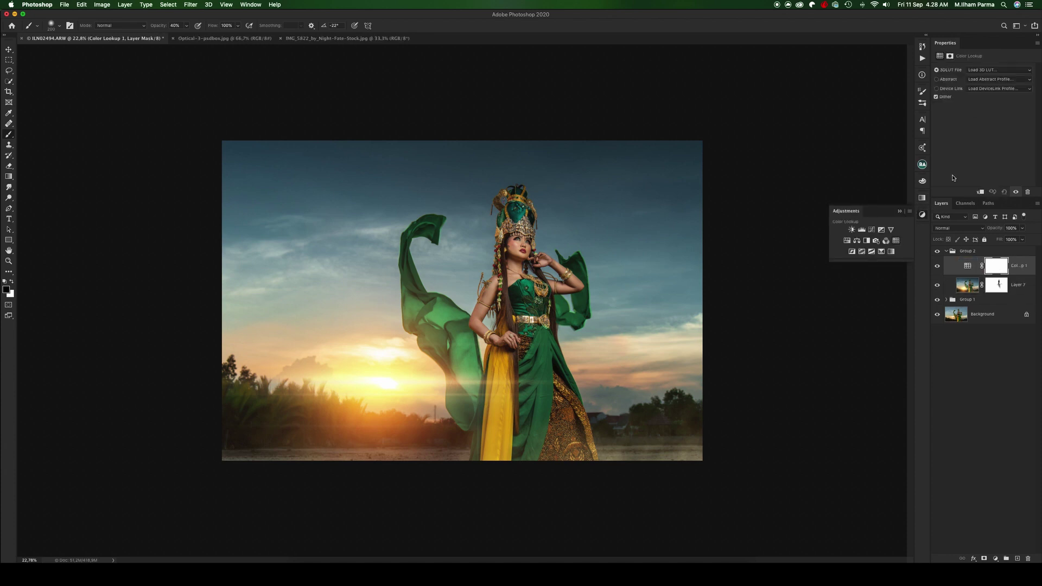
{"action": "left_click", "coordinate": [992, 72]}
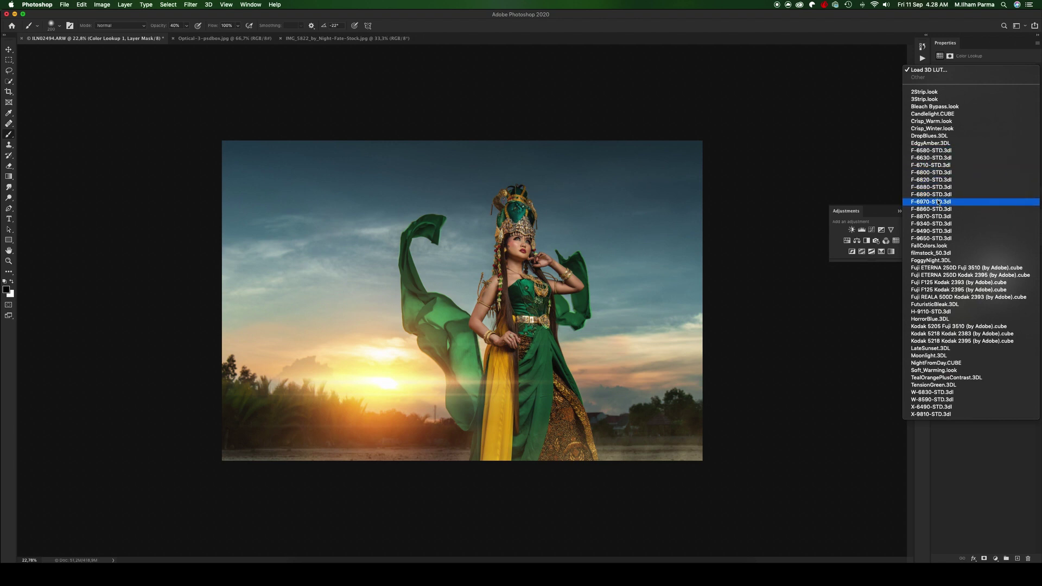
{"action": "left_click", "coordinate": [940, 187]}
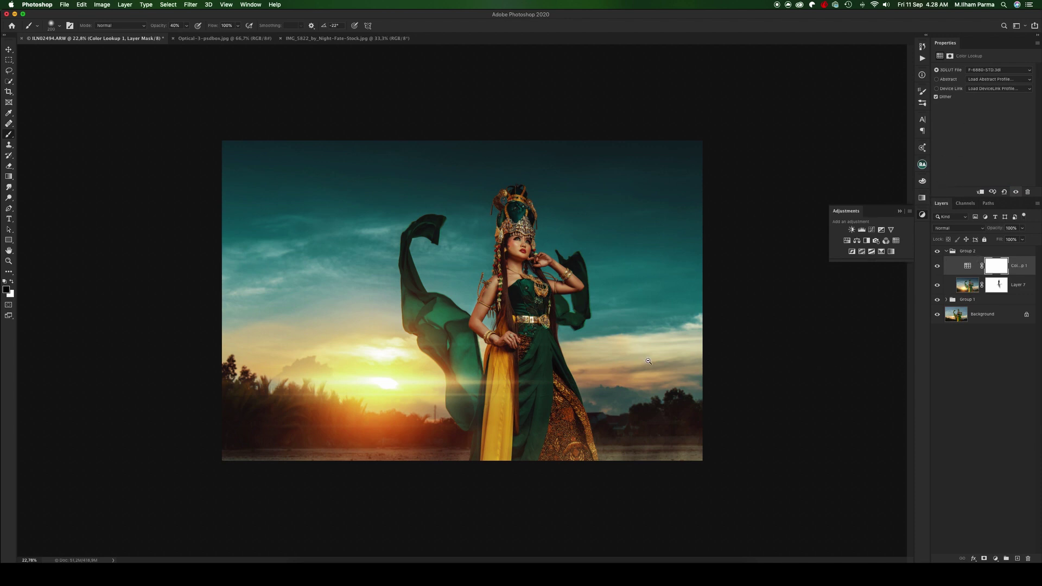
Step: Lower the Color Lookup layer's opacity to 32% and zoom out to the whole image
{"action": "scroll", "coordinate": [630, 342], "scroll_direction": "down", "scroll_amount": 2}
{"action": "scroll", "coordinate": [629, 342], "scroll_direction": "up", "scroll_amount": 3}
{"action": "left_click", "coordinate": [1023, 228]}
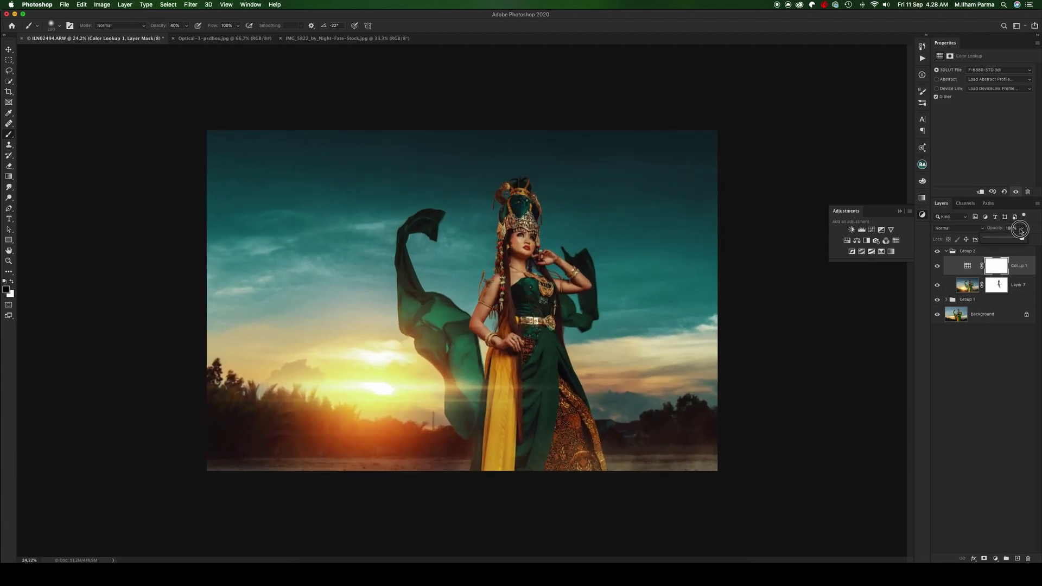
{"action": "left_click_drag", "start_coordinate": [1026, 238], "coordinate": [993, 241]}
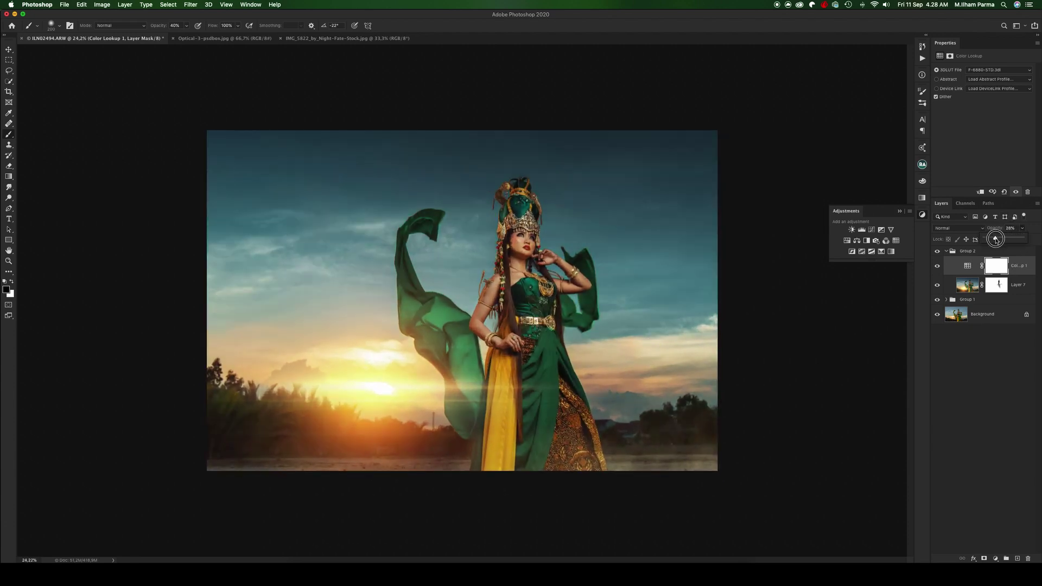
{"action": "left_click", "coordinate": [1000, 240]}
{"action": "left_click_drag", "start_coordinate": [997, 243], "coordinate": [993, 243]}
{"action": "left_click_drag", "start_coordinate": [666, 353], "coordinate": [648, 330]}
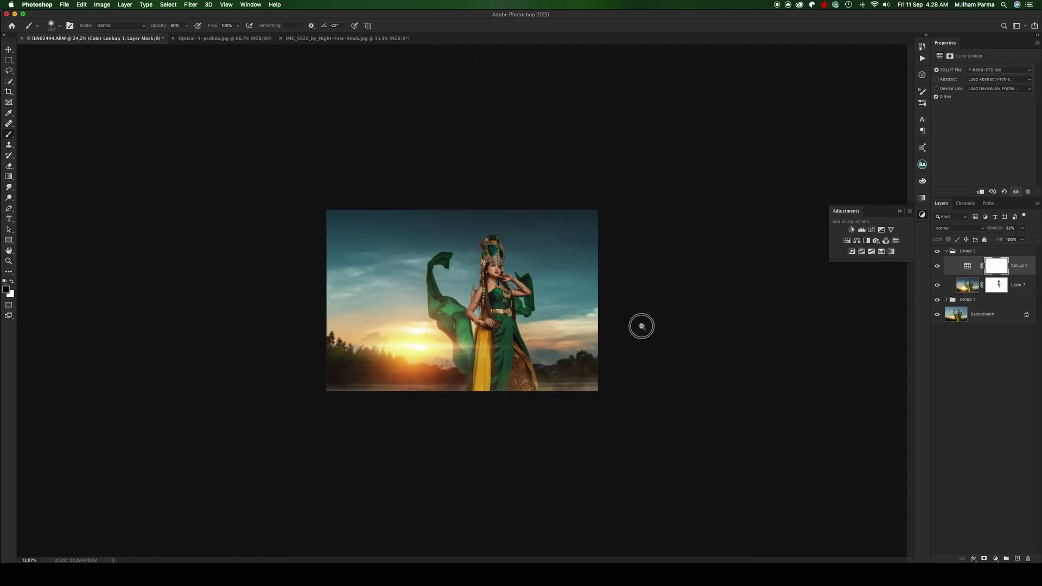
Step: Solo the original Background and restore all layers to compare against the graded result
{"action": "left_click", "coordinate": [940, 316], "text": "alt"}
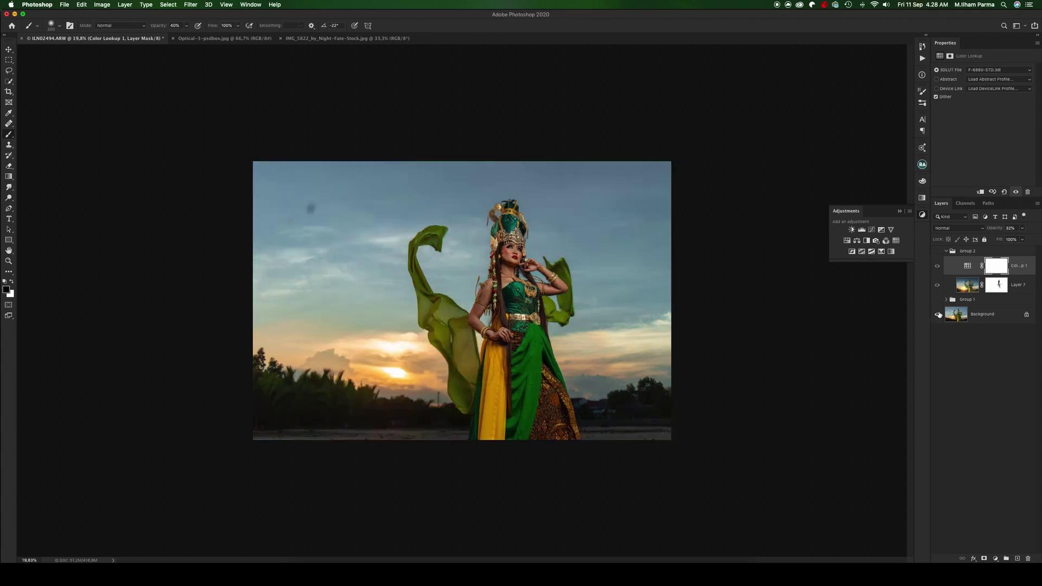
{"action": "left_click", "coordinate": [940, 317], "text": "alt"}
{"action": "left_click", "coordinate": [940, 317], "text": "alt"}
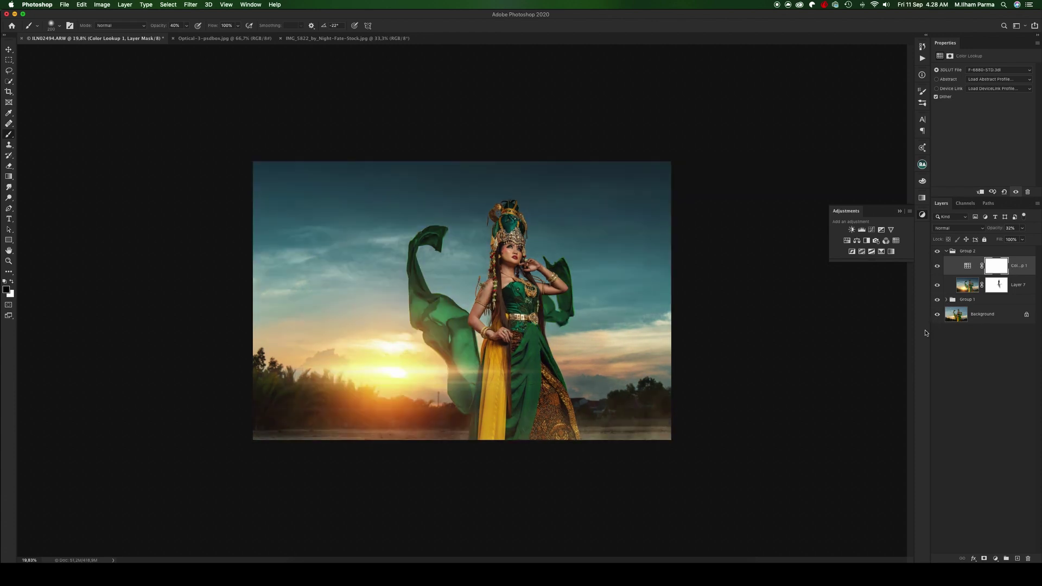
{"action": "scroll", "coordinate": [585, 344], "scroll_direction": "up", "scroll_amount": 2}
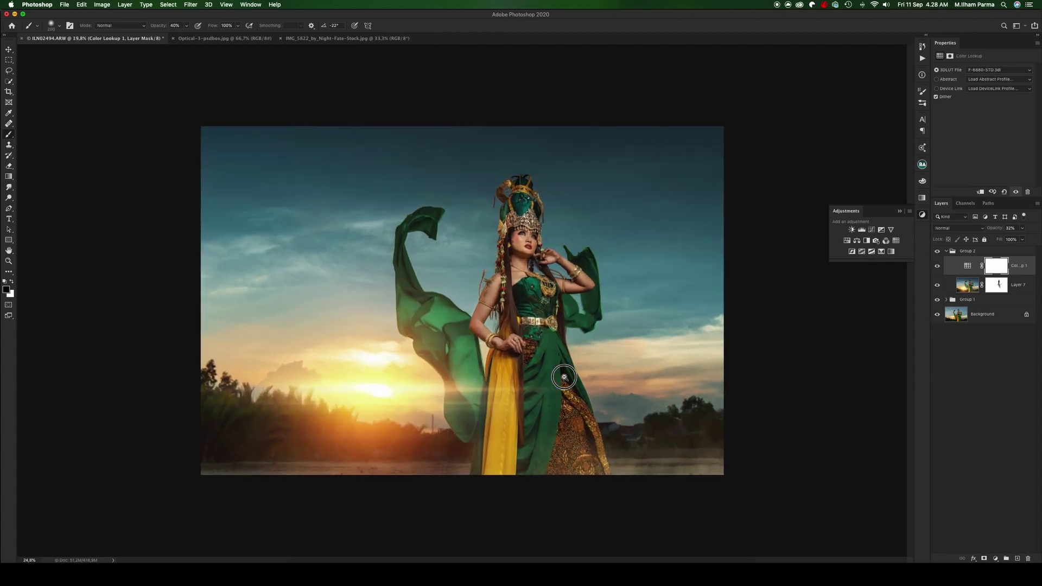
{"action": "scroll", "coordinate": [545, 264], "scroll_direction": "up", "scroll_amount": 3}
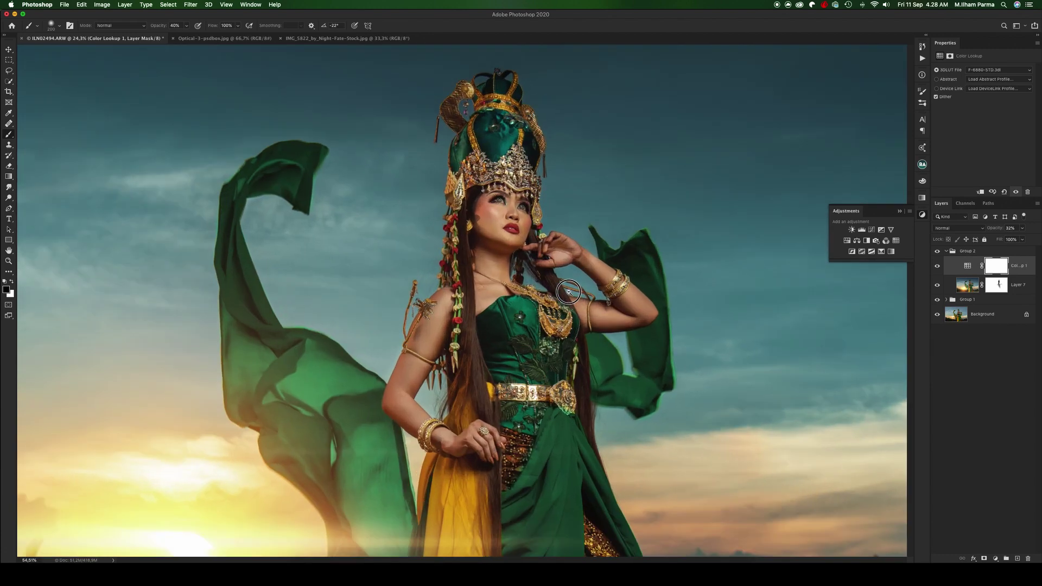
{"action": "scroll", "coordinate": [538, 260], "scroll_direction": "down", "scroll_amount": 4}
Step: Zoom around the image to inspect the grade, then bring up the adjustment layer types
{"action": "scroll", "coordinate": [538, 261], "scroll_direction": "up", "scroll_amount": 5}
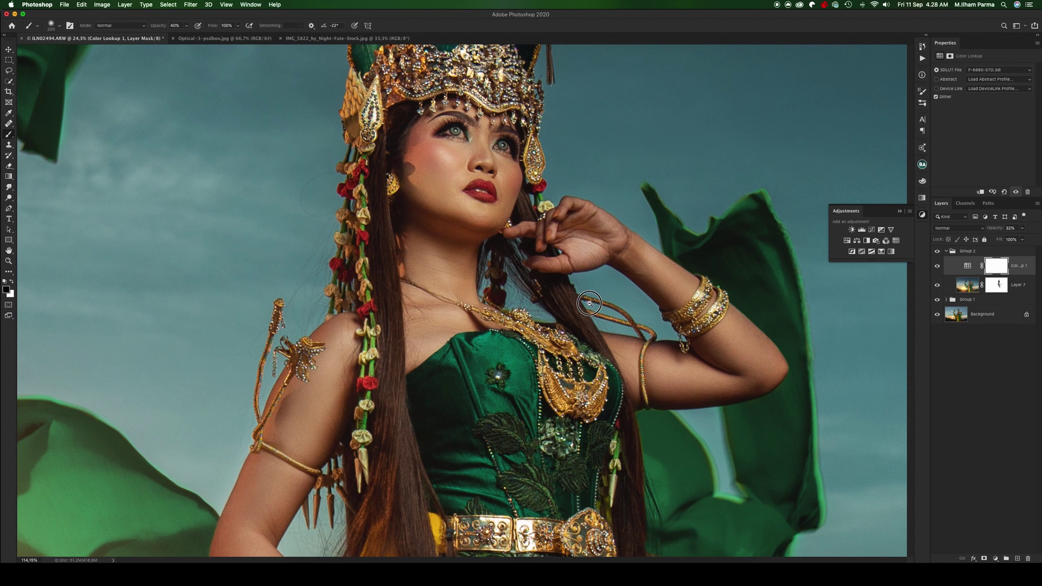
{"action": "scroll", "coordinate": [573, 292], "scroll_direction": "down", "scroll_amount": 3}
{"action": "scroll", "coordinate": [573, 291], "scroll_direction": "down", "scroll_amount": 1}
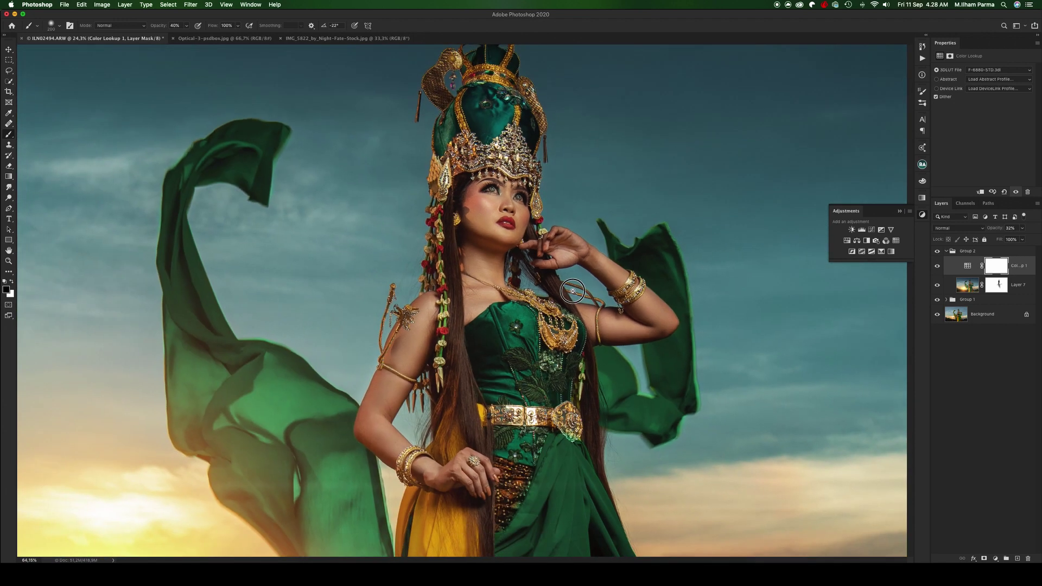
{"action": "scroll", "coordinate": [573, 291], "scroll_direction": "down", "scroll_amount": 3}
{"action": "scroll", "coordinate": [559, 278], "scroll_direction": "down", "scroll_amount": 2}
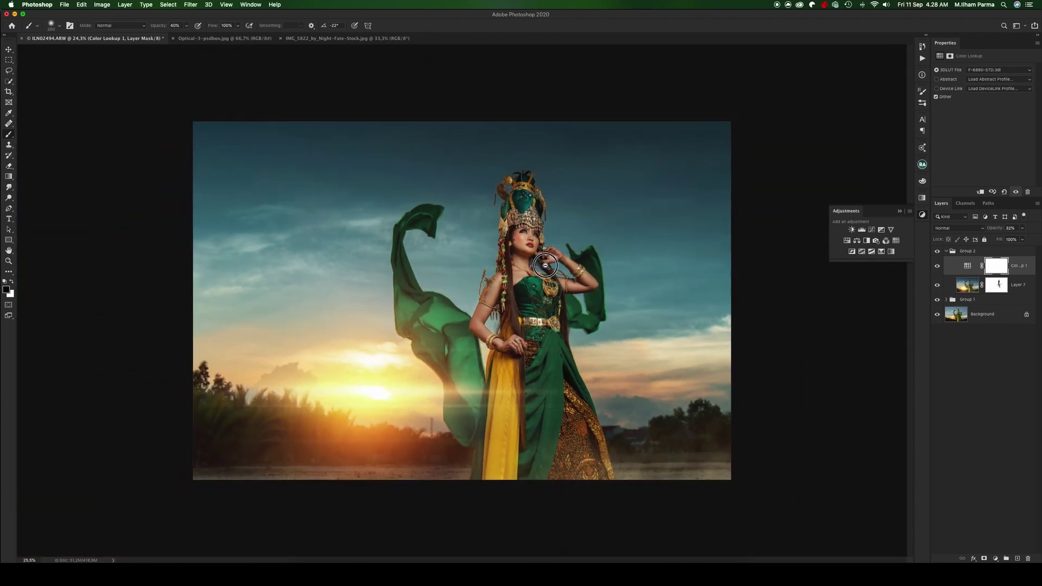
{"action": "scroll", "coordinate": [545, 266], "scroll_direction": "down", "scroll_amount": 1}
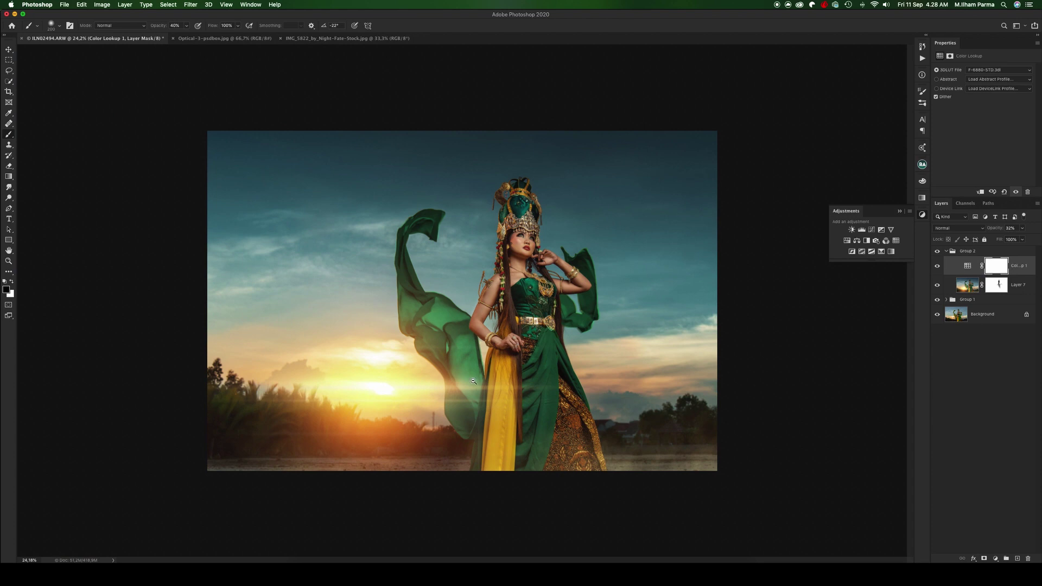
{"action": "scroll", "coordinate": [453, 360], "scroll_direction": "down", "scroll_amount": 3}
{"action": "scroll", "coordinate": [477, 371], "scroll_direction": "up", "scroll_amount": 4}
{"action": "scroll", "coordinate": [477, 374], "scroll_direction": "up", "scroll_amount": 1}
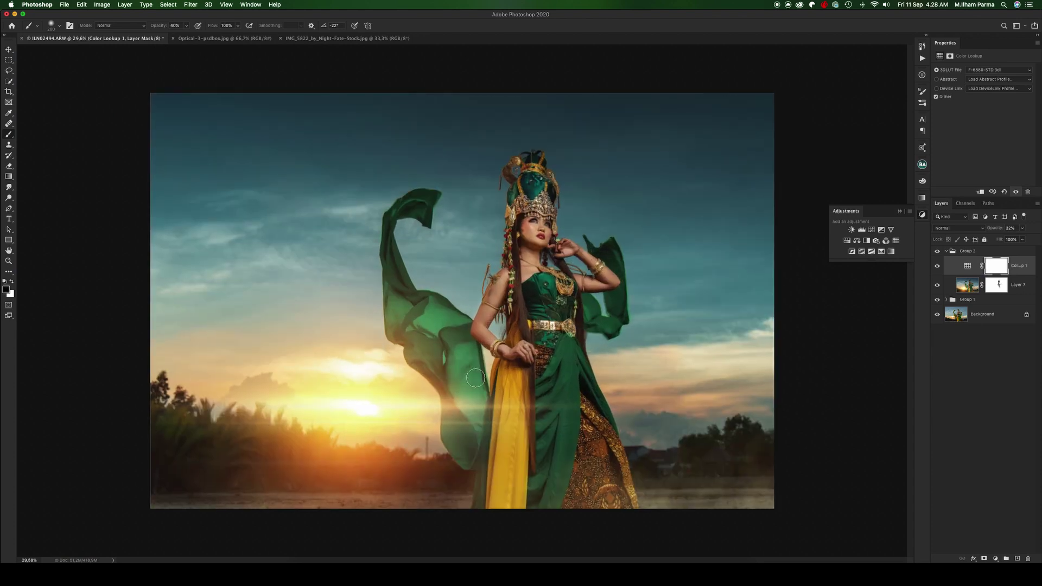
{"action": "scroll", "coordinate": [545, 264], "scroll_direction": "up", "scroll_amount": 2}
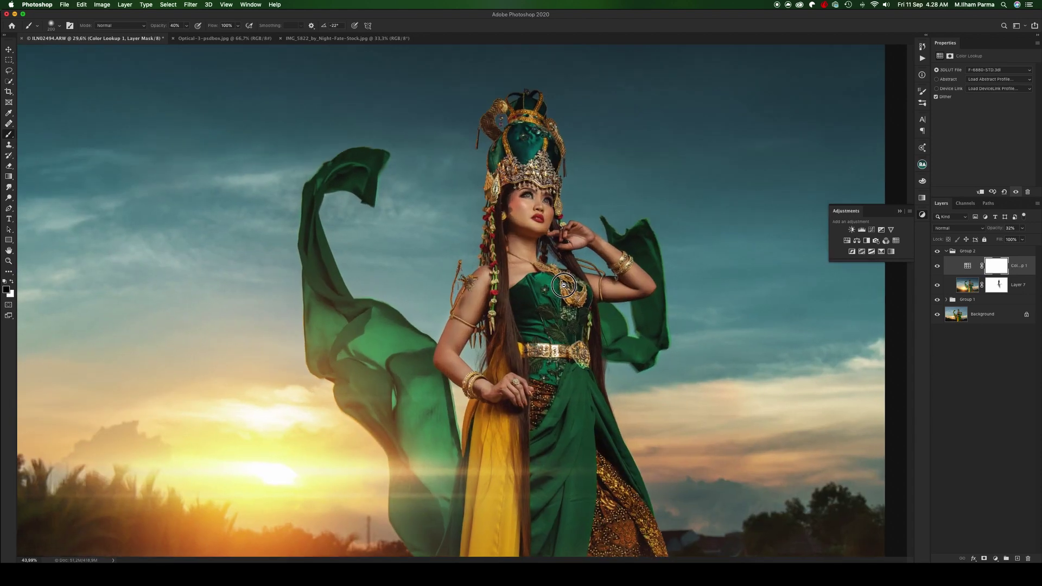
{"action": "scroll", "coordinate": [545, 265], "scroll_direction": "down", "scroll_amount": 3}
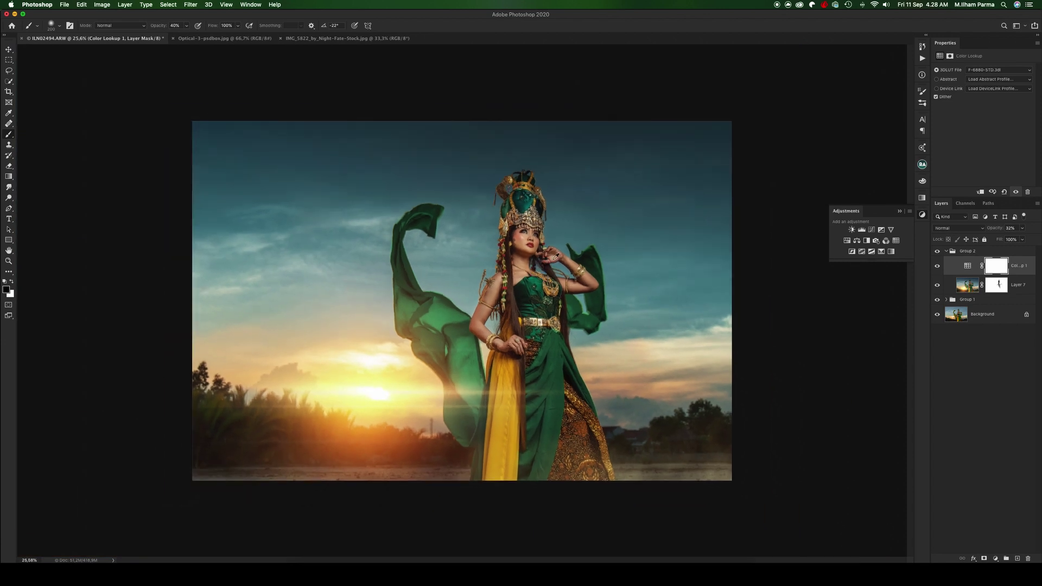
{"action": "scroll", "coordinate": [548, 283], "scroll_direction": "up", "scroll_amount": 3}
{"action": "scroll", "coordinate": [548, 282], "scroll_direction": "down", "scroll_amount": 4}
{"action": "scroll", "coordinate": [555, 290], "scroll_direction": "up", "scroll_amount": 3}
{"action": "scroll", "coordinate": [555, 290], "scroll_direction": "down", "scroll_amount": 1}
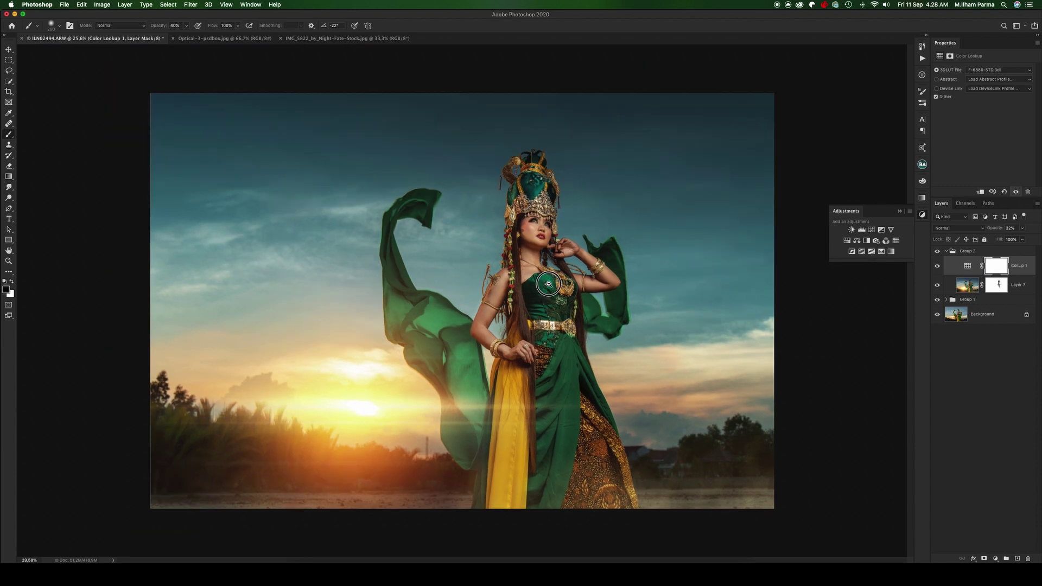
{"action": "scroll", "coordinate": [546, 280], "scroll_direction": "down", "scroll_amount": 2}
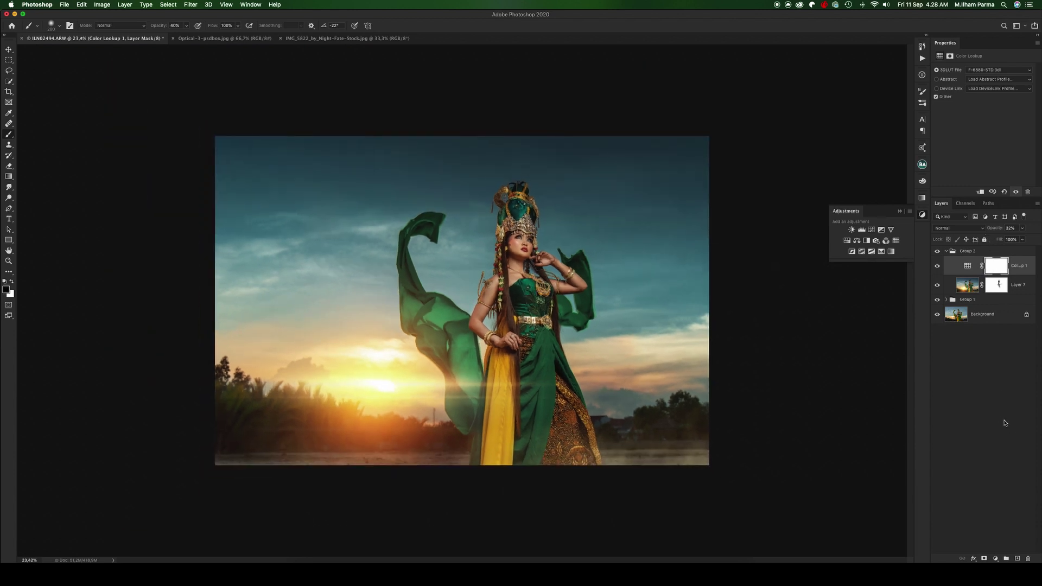
{"action": "left_click", "coordinate": [995, 560]}
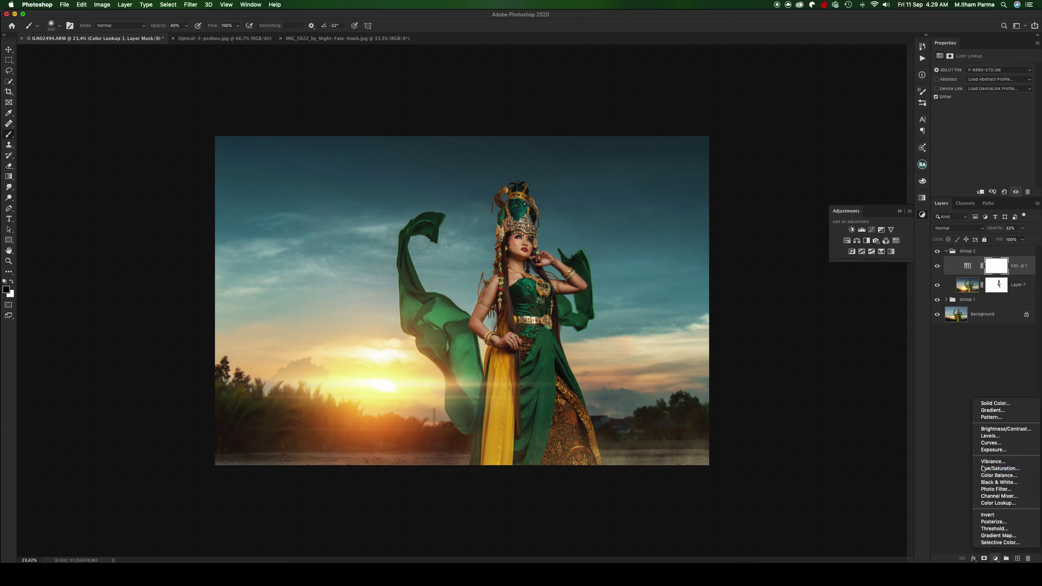
Step: Add a Hue/Saturation adjustment layer with Saturation at -20
{"action": "left_click", "coordinate": [983, 468]}
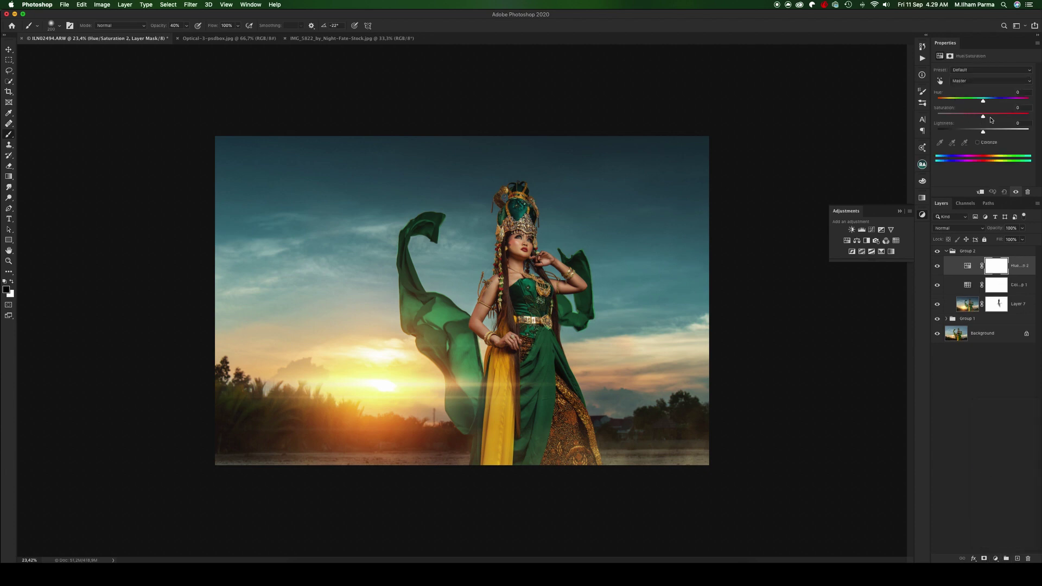
{"action": "left_click_drag", "start_coordinate": [983, 116], "coordinate": [975, 117]}
{"action": "left_click_drag", "start_coordinate": [975, 117], "coordinate": [973, 117]}
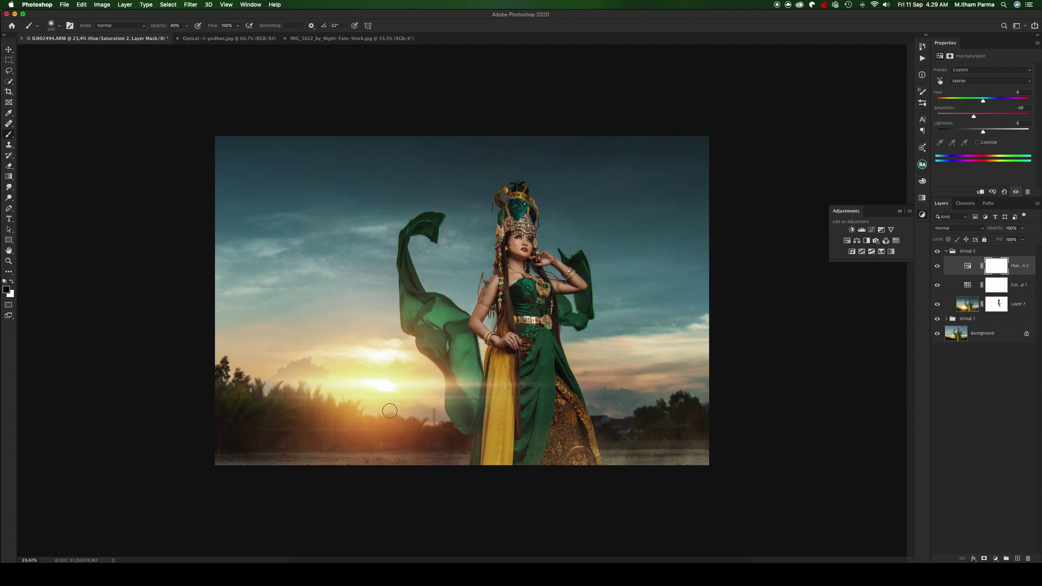
Step: Mask the desaturation off the sun and image bottom with a 1400 brush, then compare with Background
{"action": "key", "text": "bracketright"}
{"action": "key", "text": "bracketright"}
{"action": "key", "text": "bracketright"}
{"action": "key", "text": "bracketright"}
{"action": "key", "text": "bracketright"}
{"action": "mouse_move", "coordinate": [303, 387]}
{"action": "left_mouse_down"}
{"action": "mouse_move", "coordinate": [391, 394]}
{"action": "mouse_move", "coordinate": [302, 349]}
{"action": "mouse_move", "coordinate": [407, 384]}
{"action": "mouse_move", "coordinate": [288, 376]}
{"action": "mouse_move", "coordinate": [396, 372]}
{"action": "left_mouse_up"}
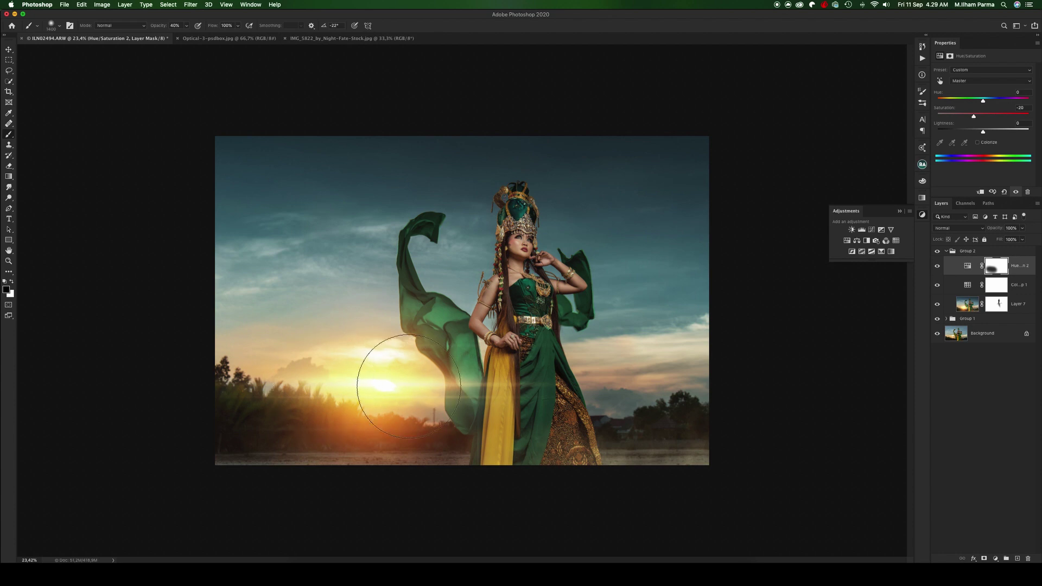
{"action": "mouse_move", "coordinate": [302, 472]}
{"action": "left_mouse_down"}
{"action": "mouse_move", "coordinate": [493, 441]}
{"action": "mouse_move", "coordinate": [642, 442]}
{"action": "mouse_move", "coordinate": [310, 447]}
{"action": "left_mouse_up"}
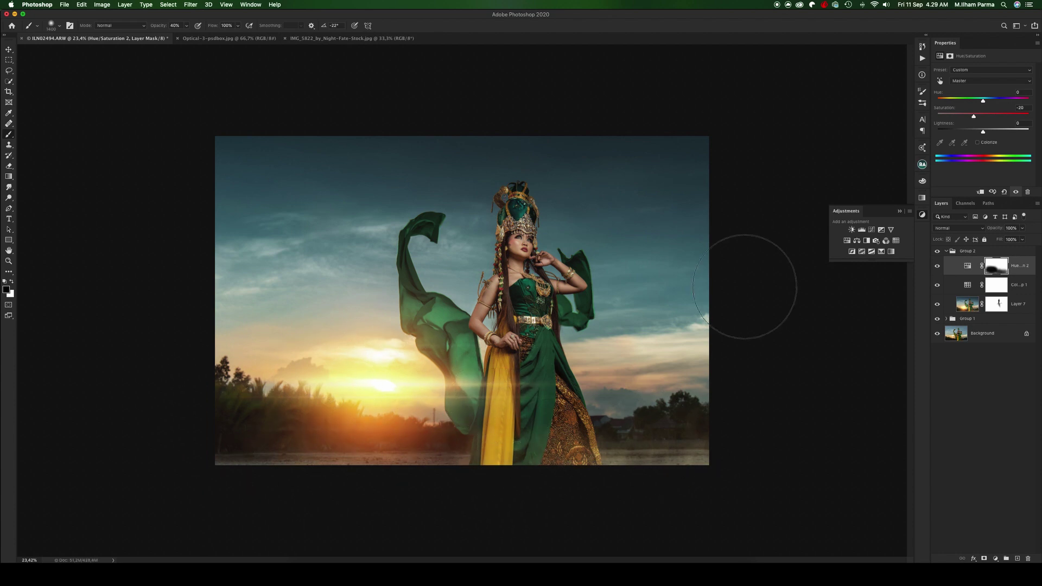
{"action": "key", "text": "super+minus"}
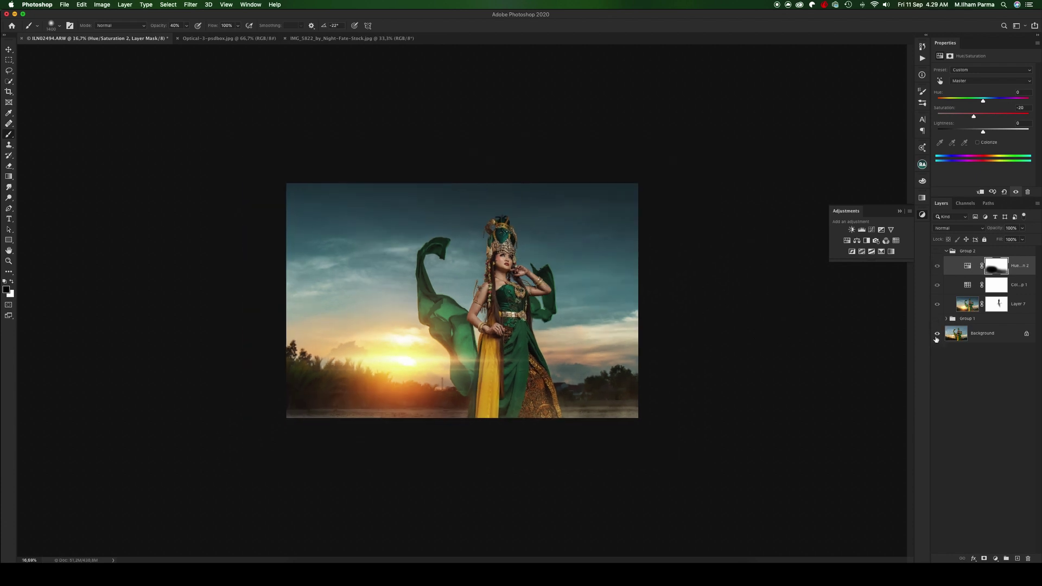
{"action": "left_click", "coordinate": [937, 333], "text": "alt"}
{"action": "key", "text": "super+plus"}
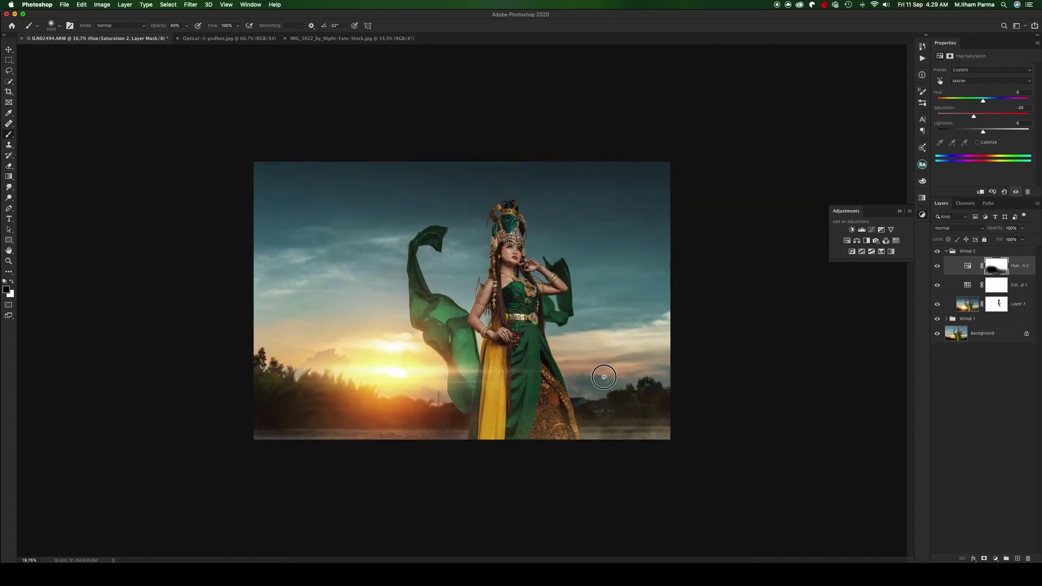
{"action": "left_click", "coordinate": [937, 333], "text": "alt"}
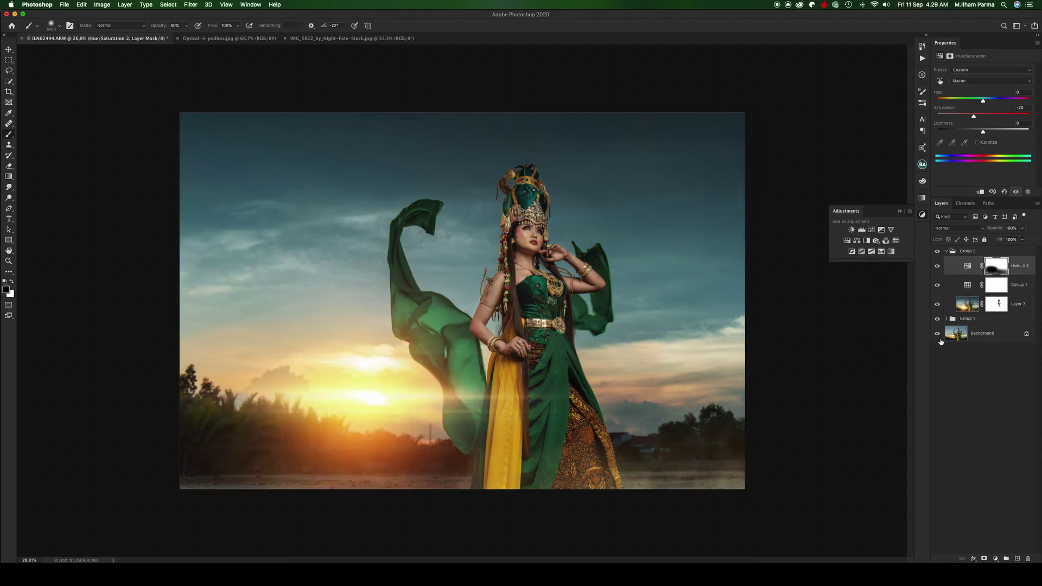
{"action": "left_click", "coordinate": [940, 338], "text": "alt"}
{"action": "left_click", "coordinate": [939, 337], "text": "alt"}
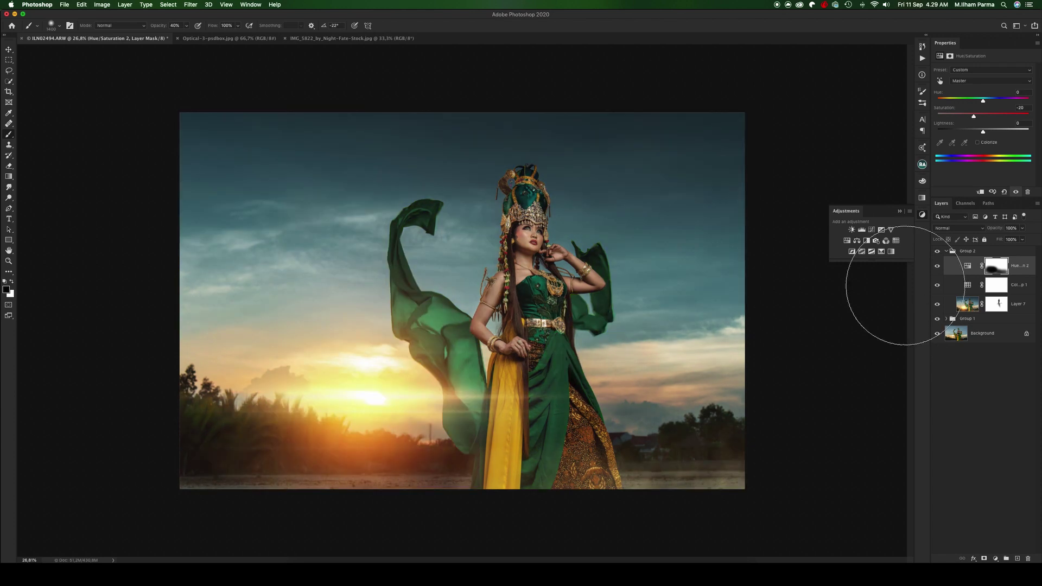